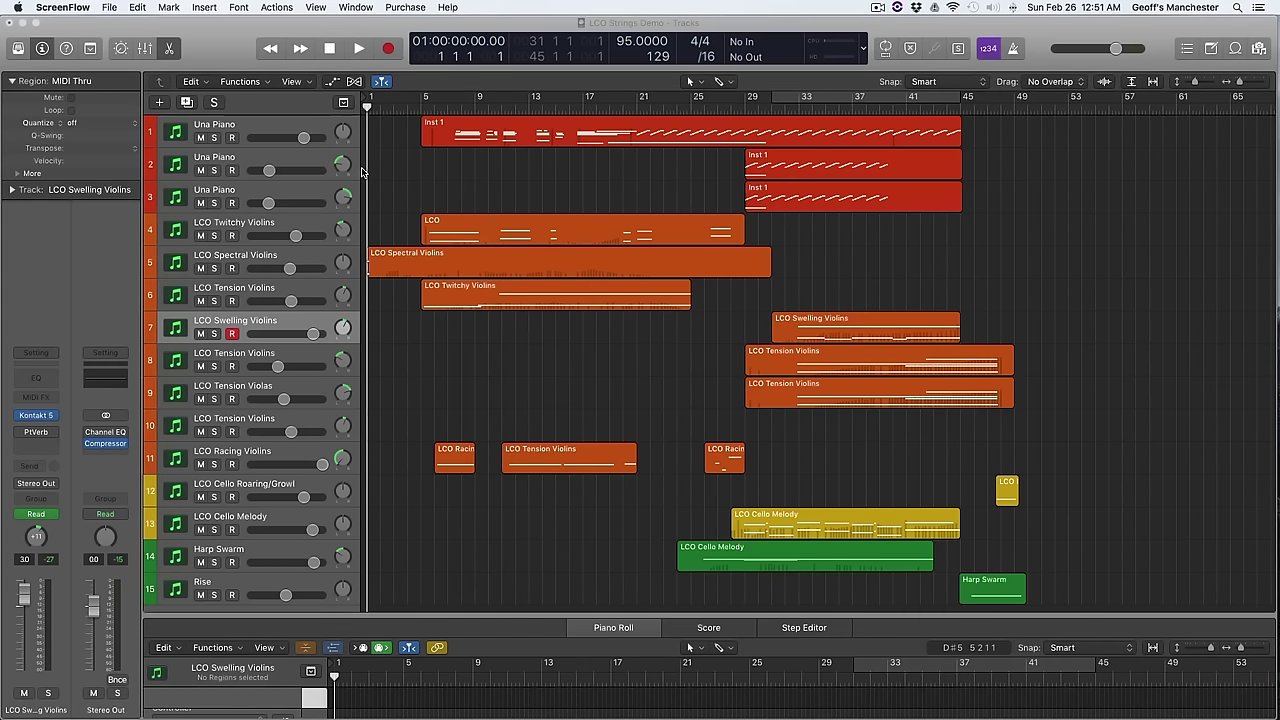
Step: Play the whole arrangement from bar 1 and stop after the last region, around bar 50
click(362, 172)
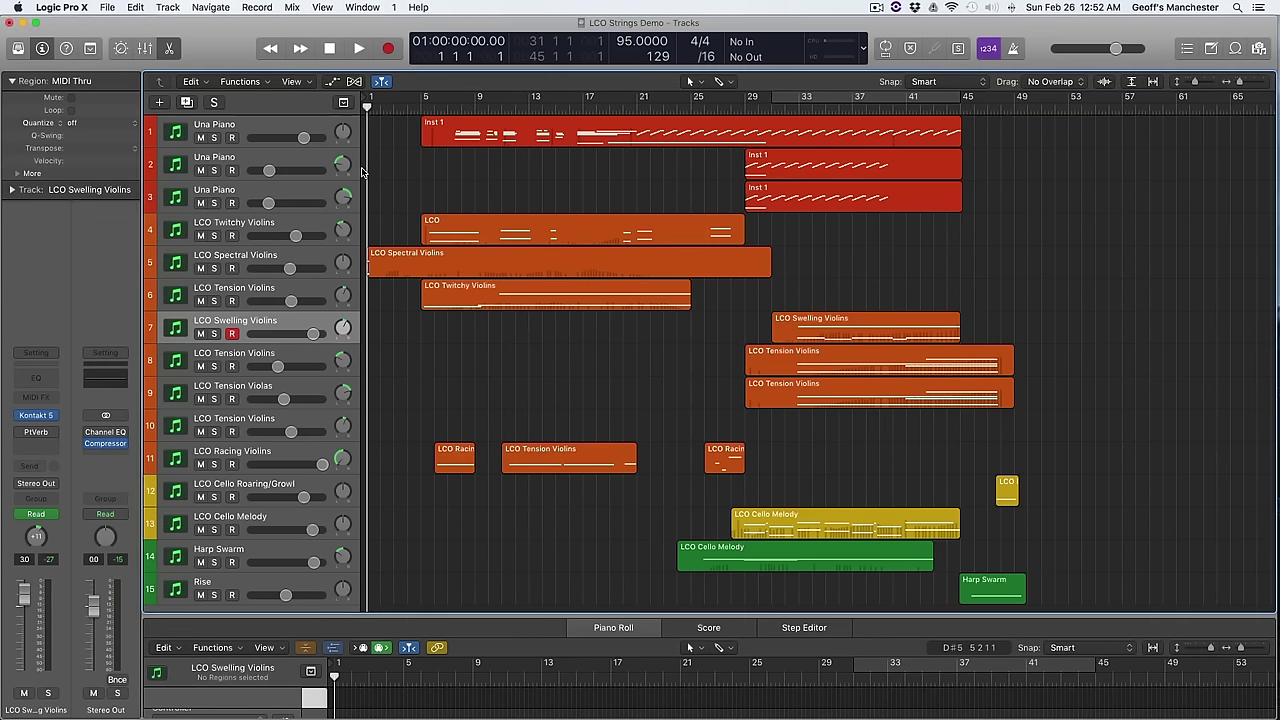
key(space)
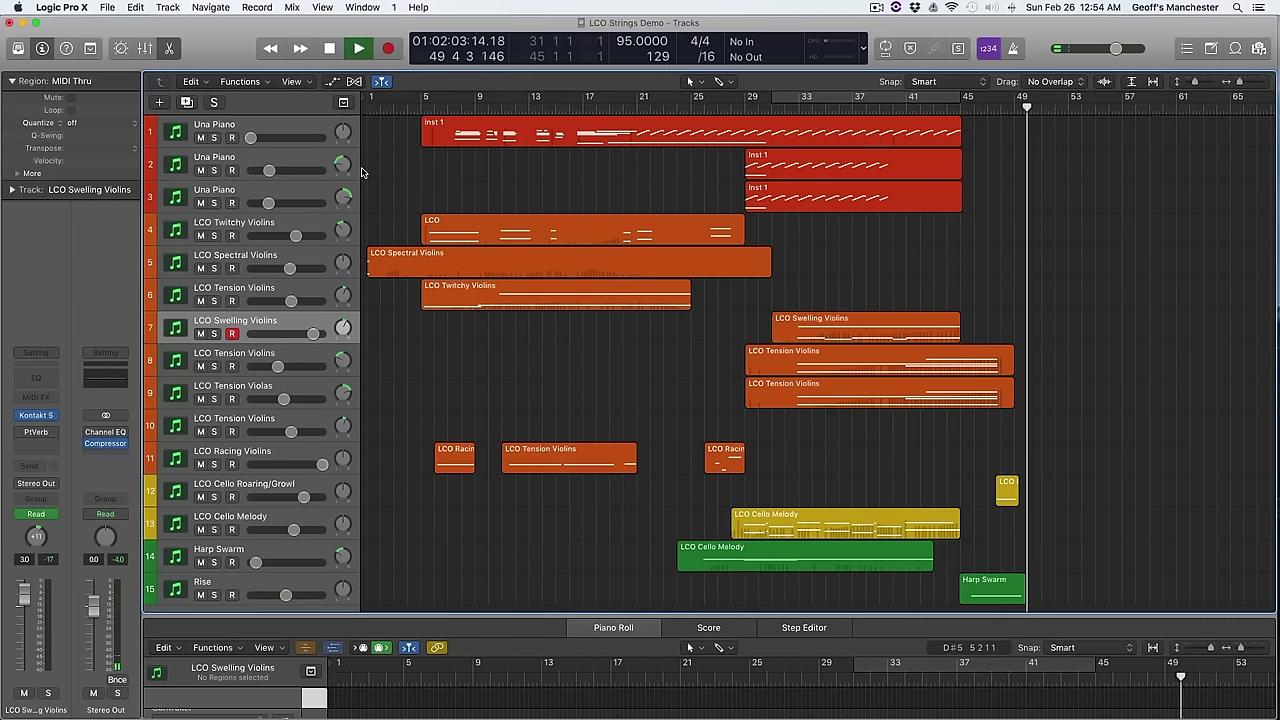
key(space)
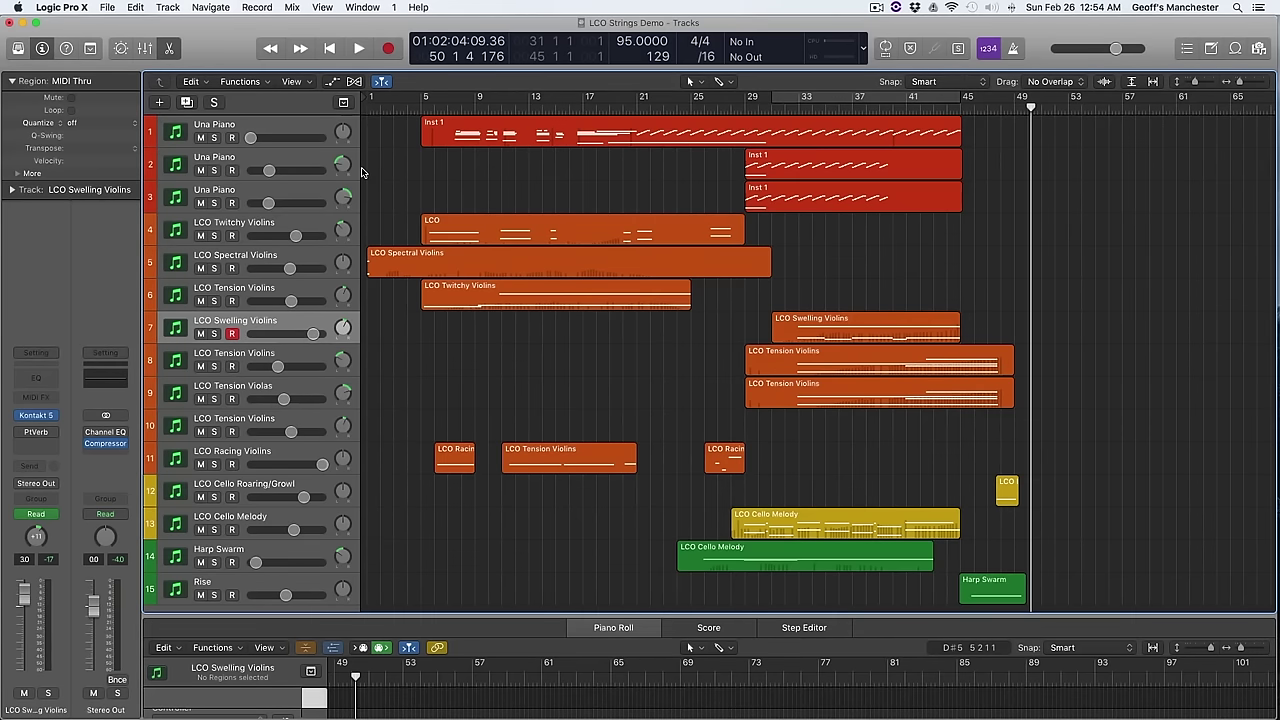
scroll(362, 172, up, 2)
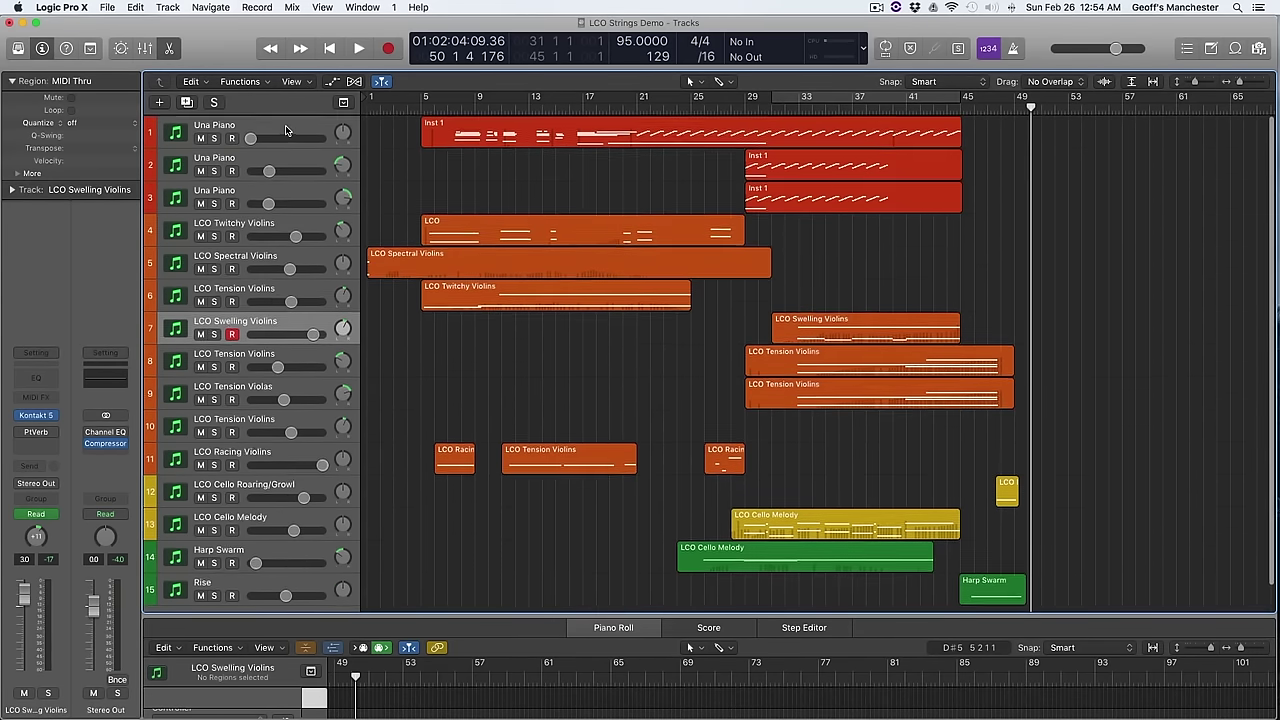
Step: Look over the three Una Piano tracks, leaving only the first selected, and return the playhead to the project start
click(285, 130)
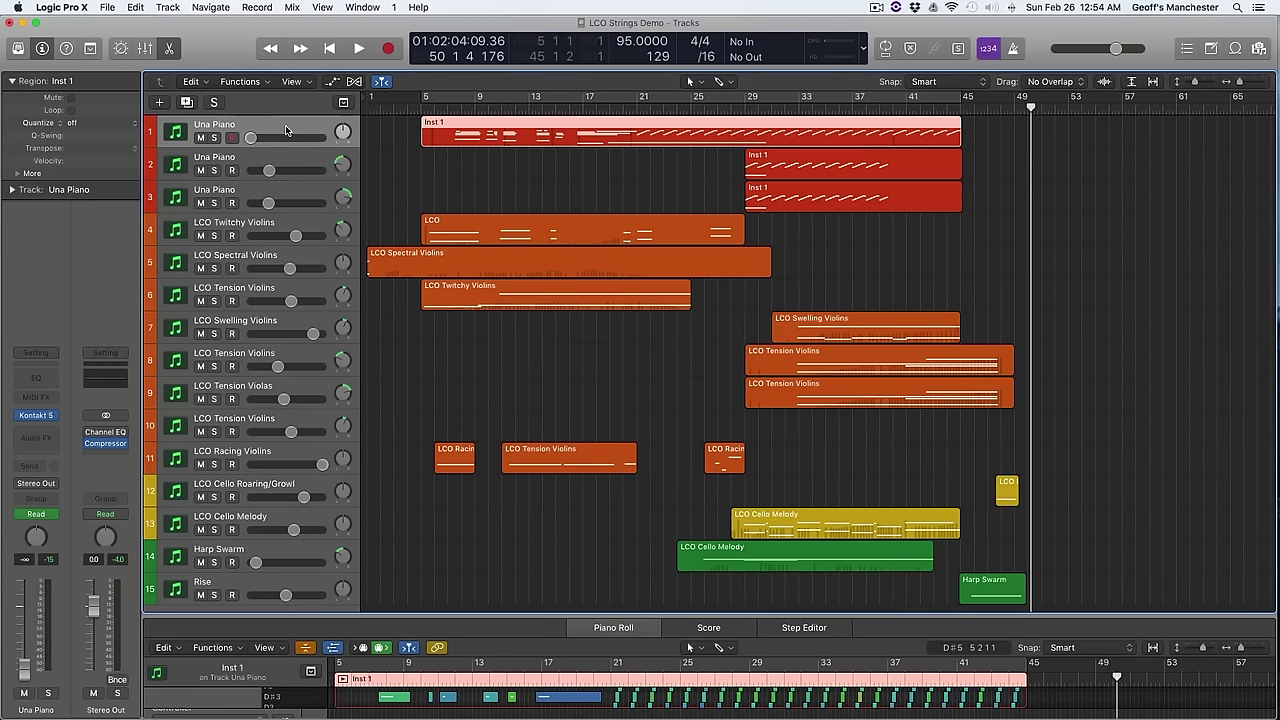
shift+click(240, 193)
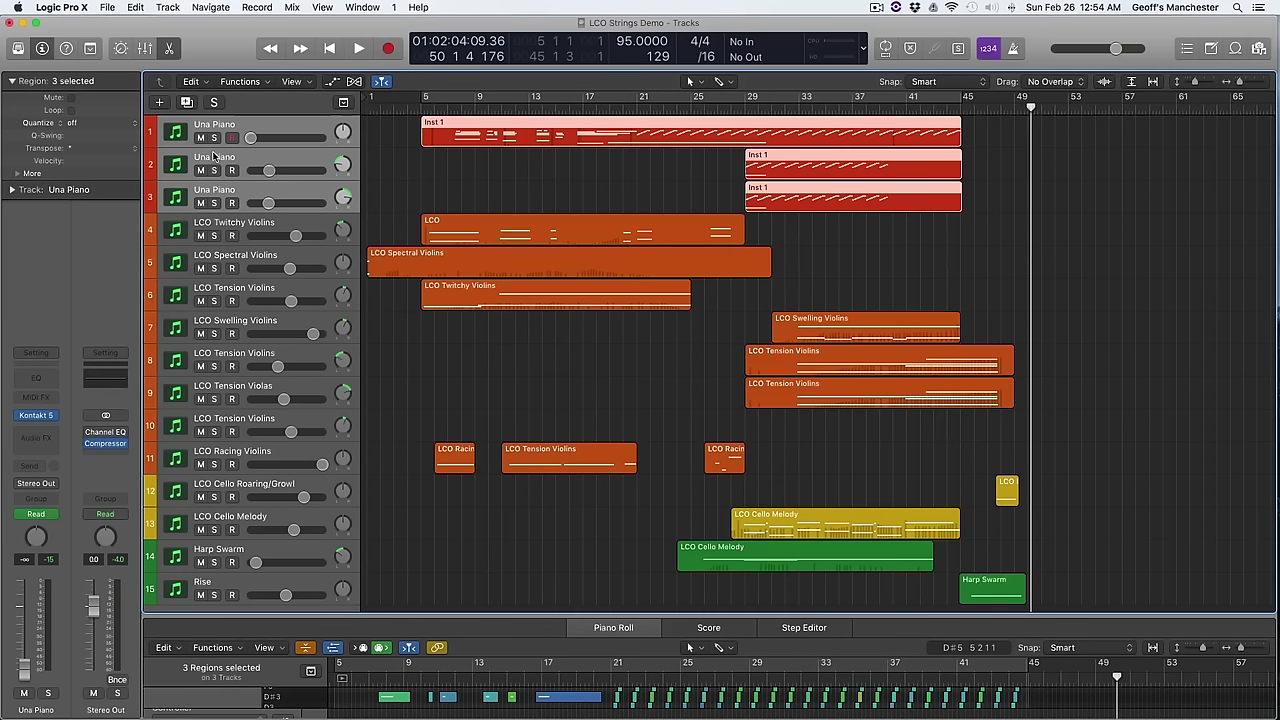
click(283, 163)
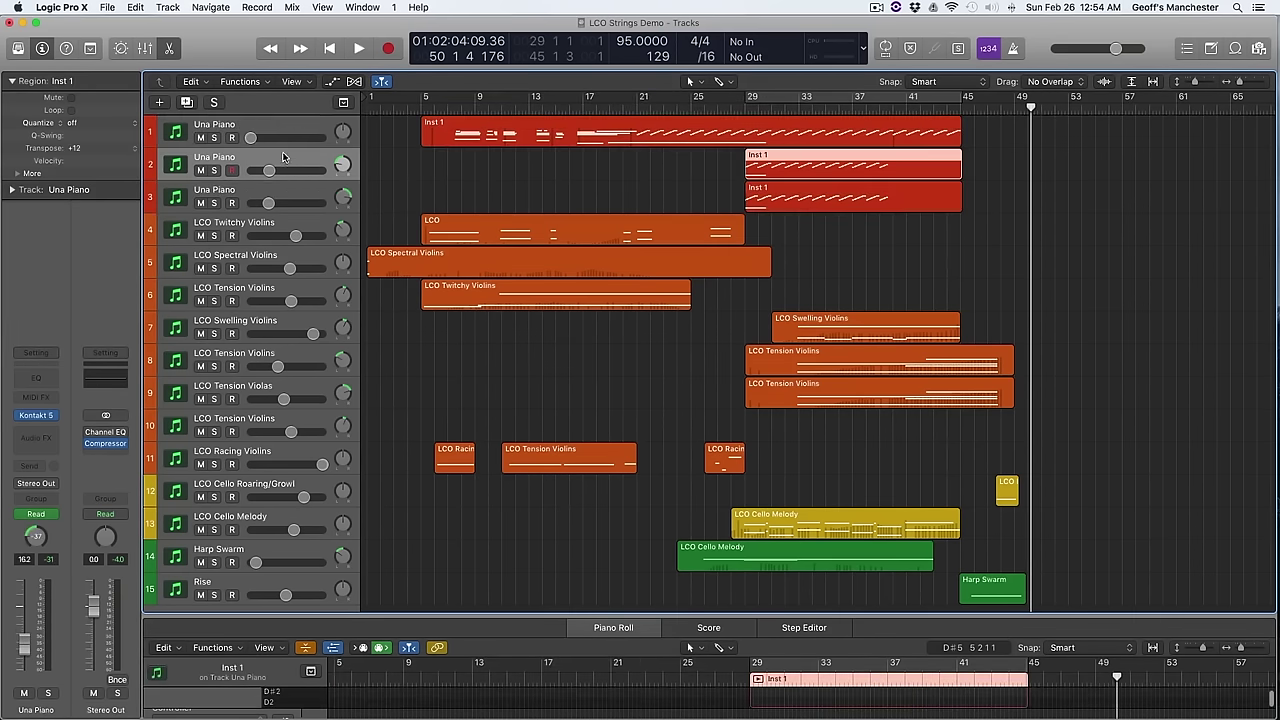
click(283, 120)
key(Return)
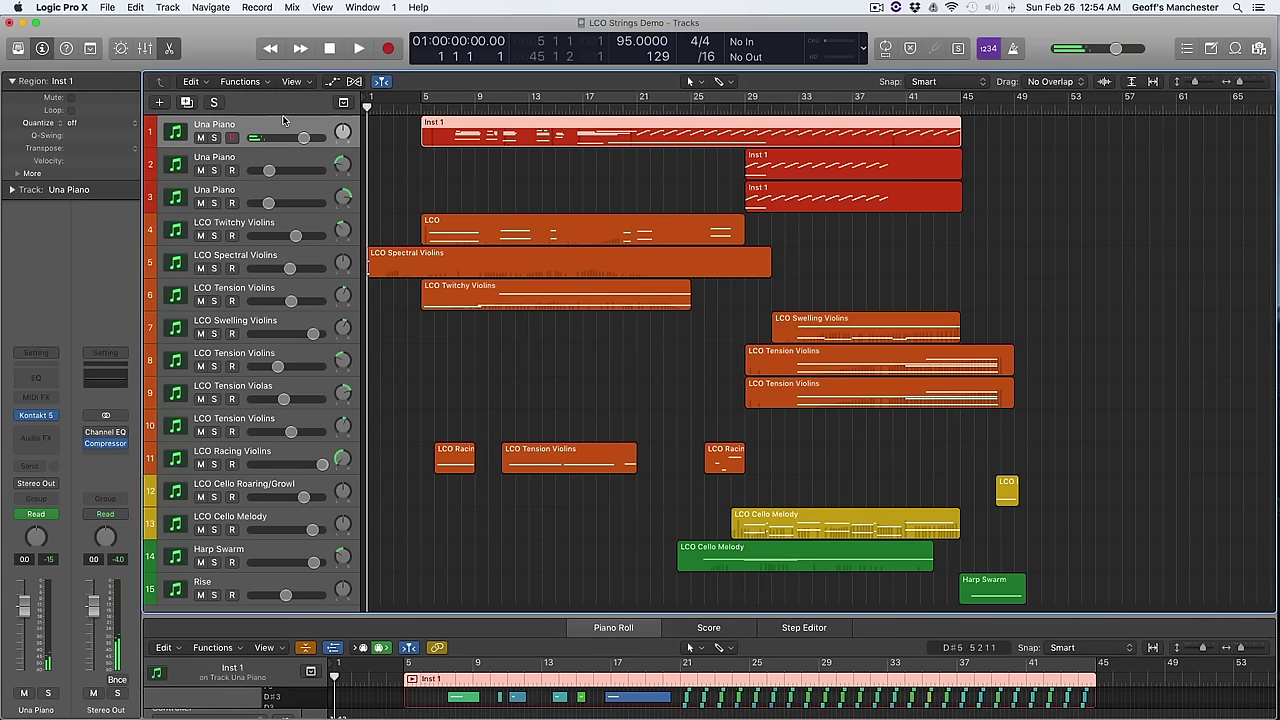
Step: View the first Una Piano track's Kontakt instrument while auditioning the track soloed from bar 5, and close the instrument window
click(37, 418)
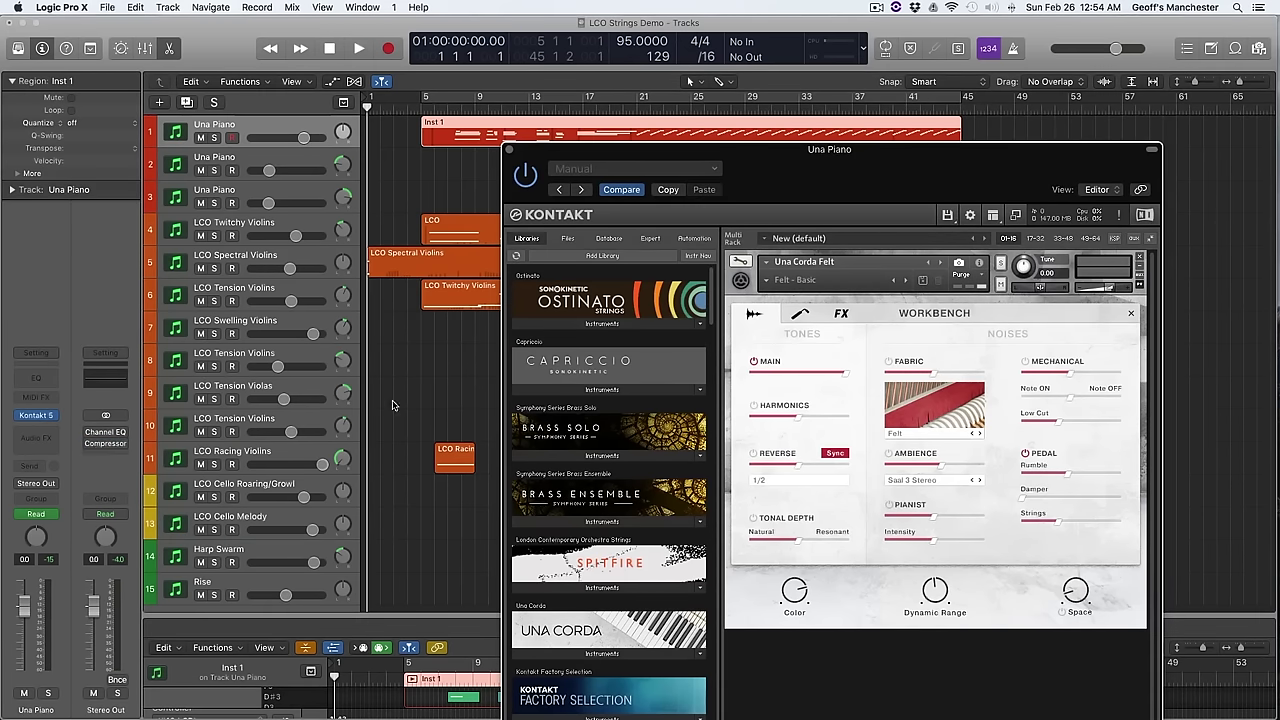
click(421, 106)
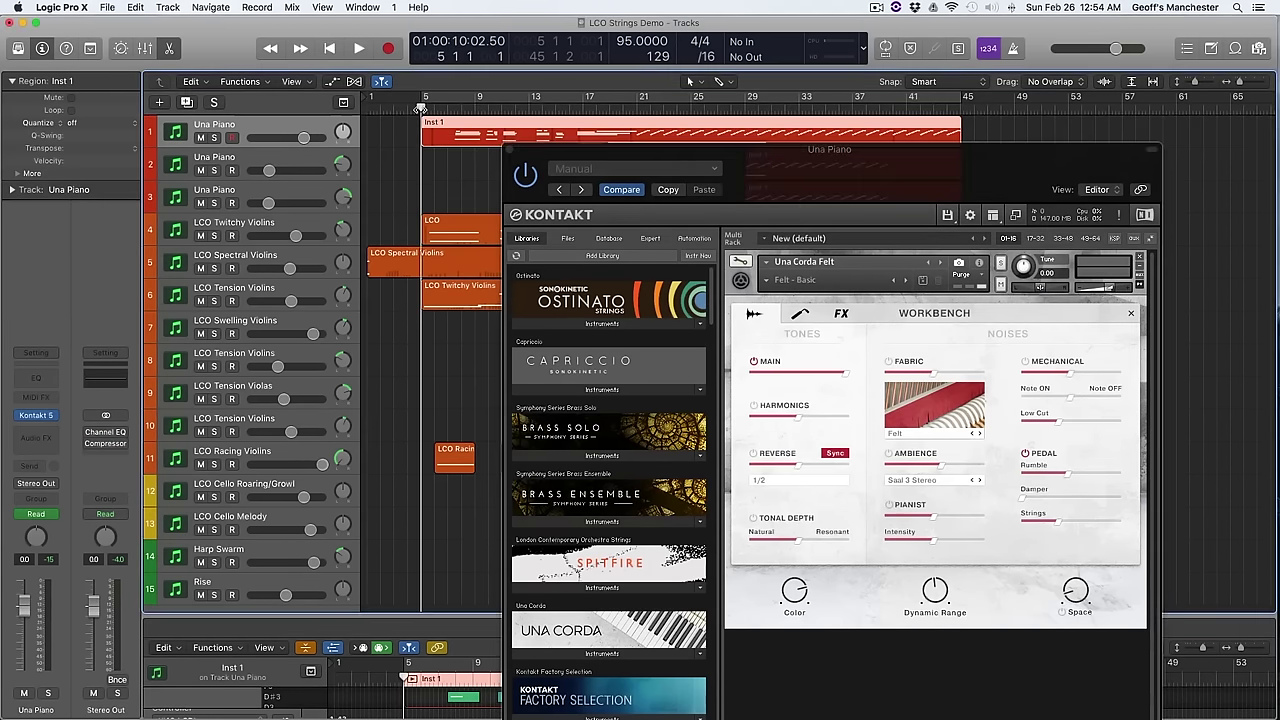
key(space)
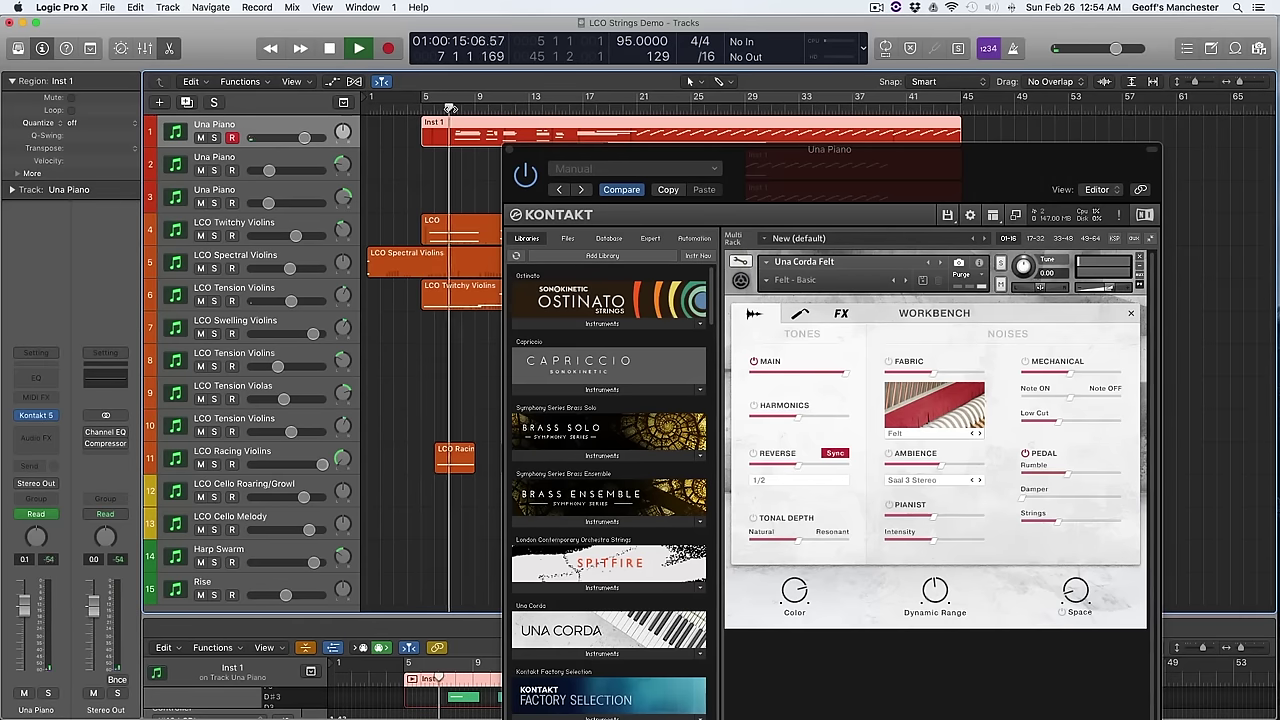
key(s)
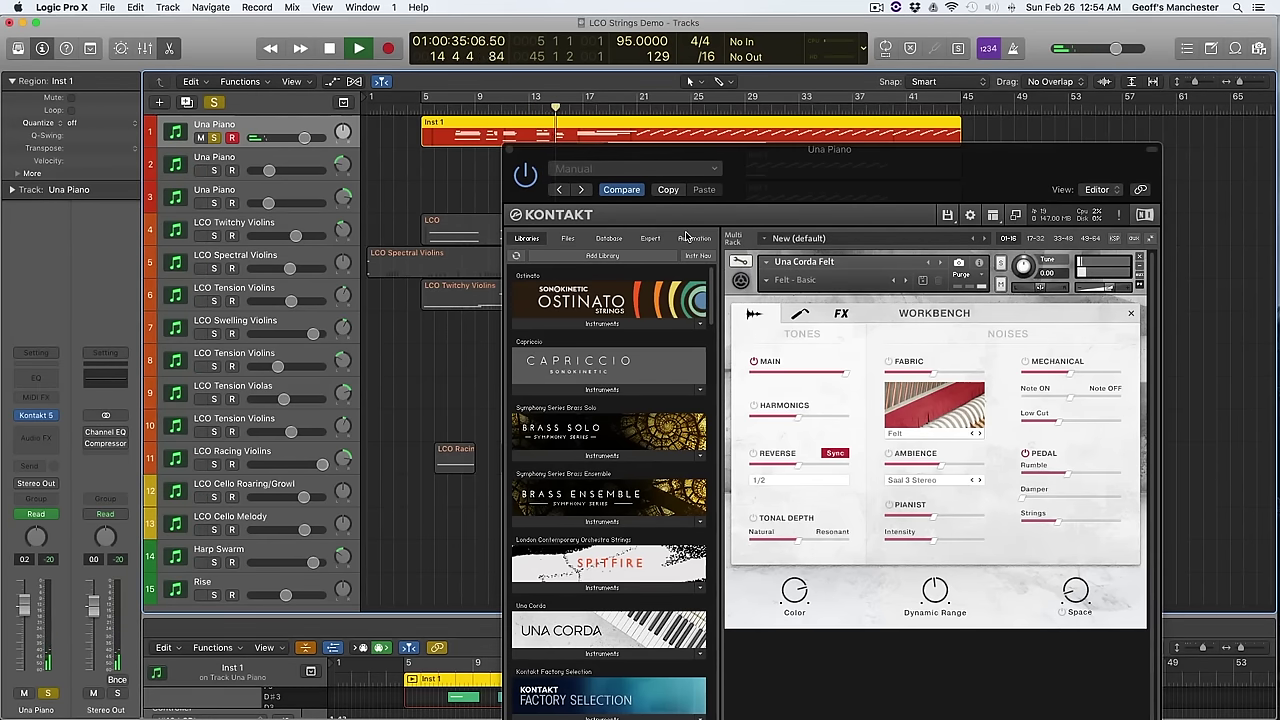
click(510, 149)
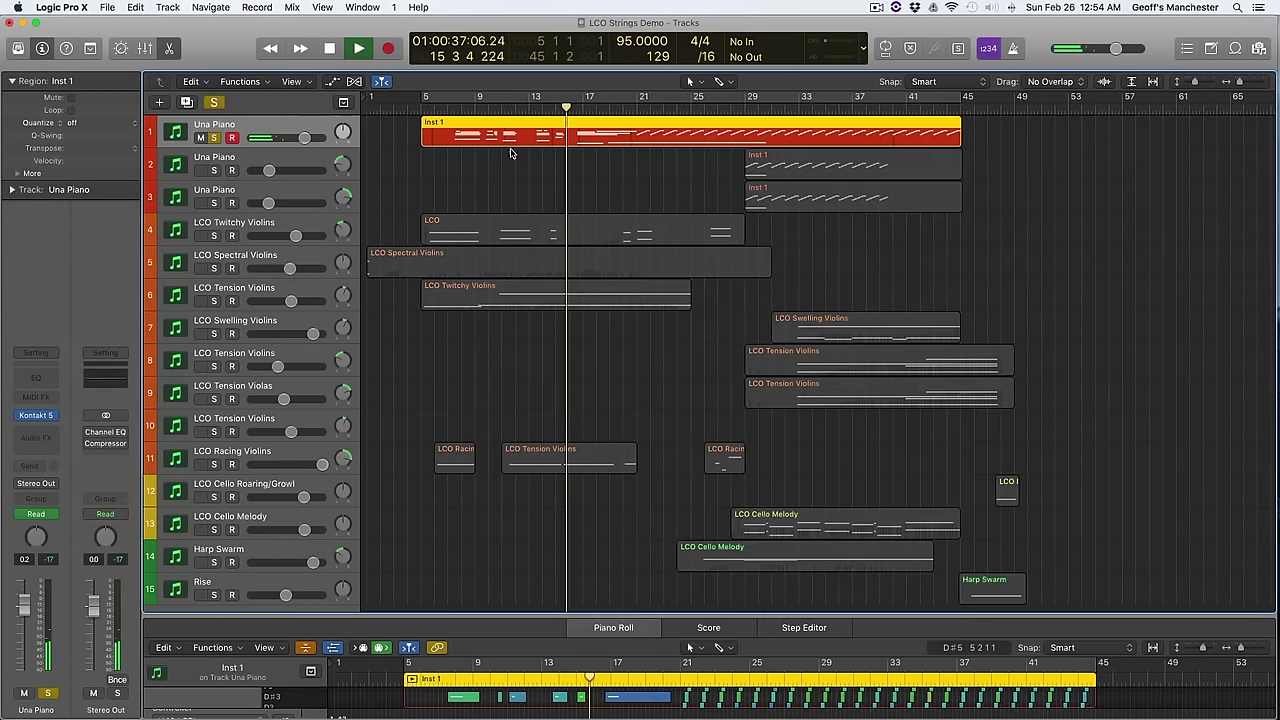
key(space)
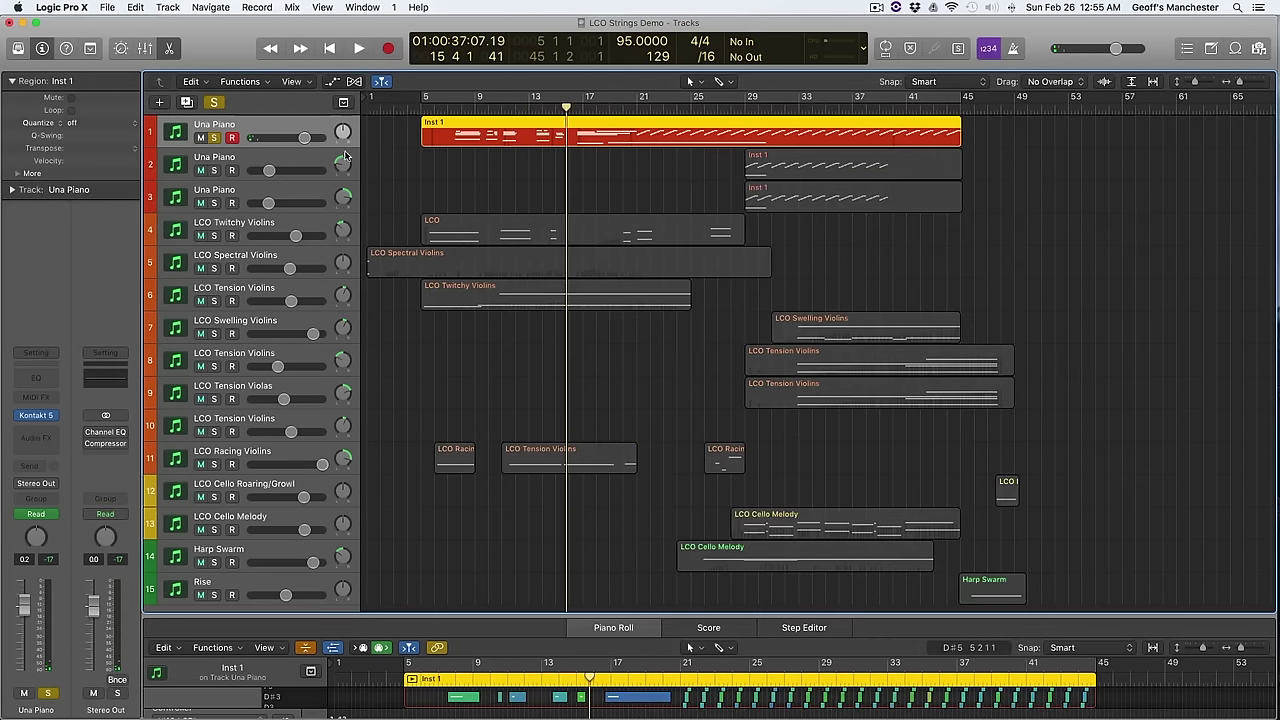
Step: Select the two Una Piano regions starting at bar 29 on tracks 2 and 3, and clear the active solo
click(810, 168)
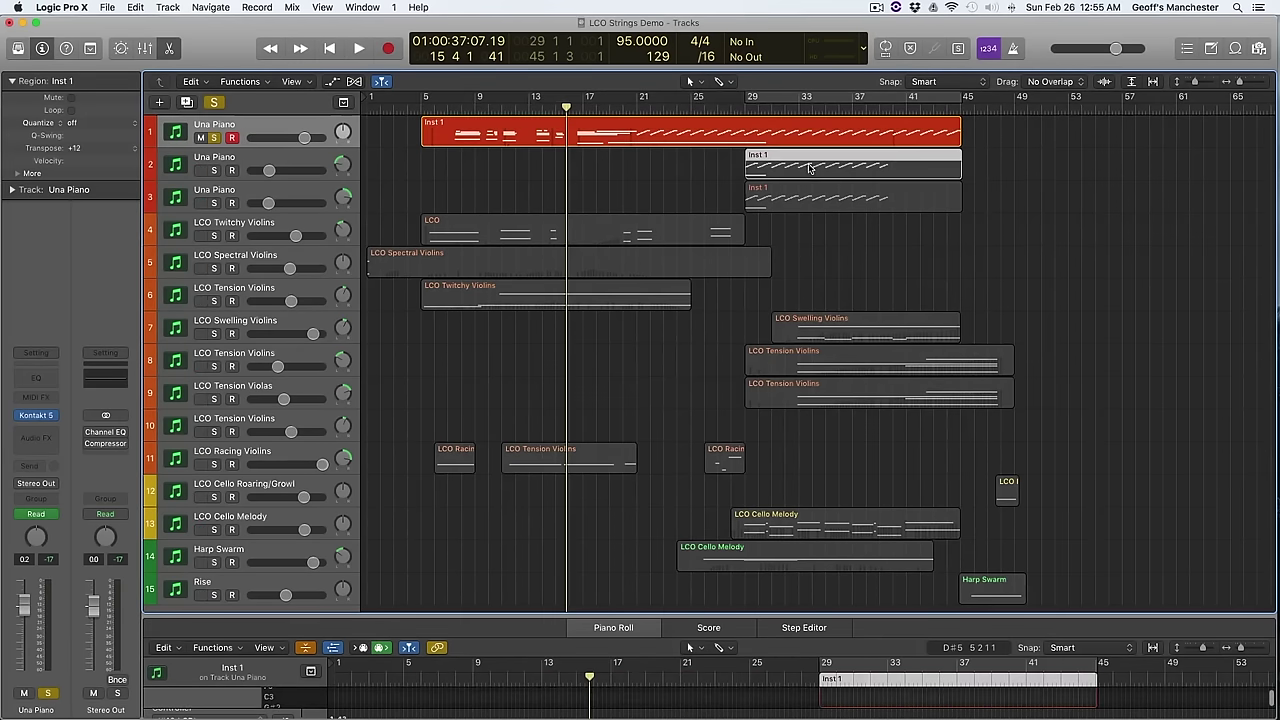
shift+click(788, 200)
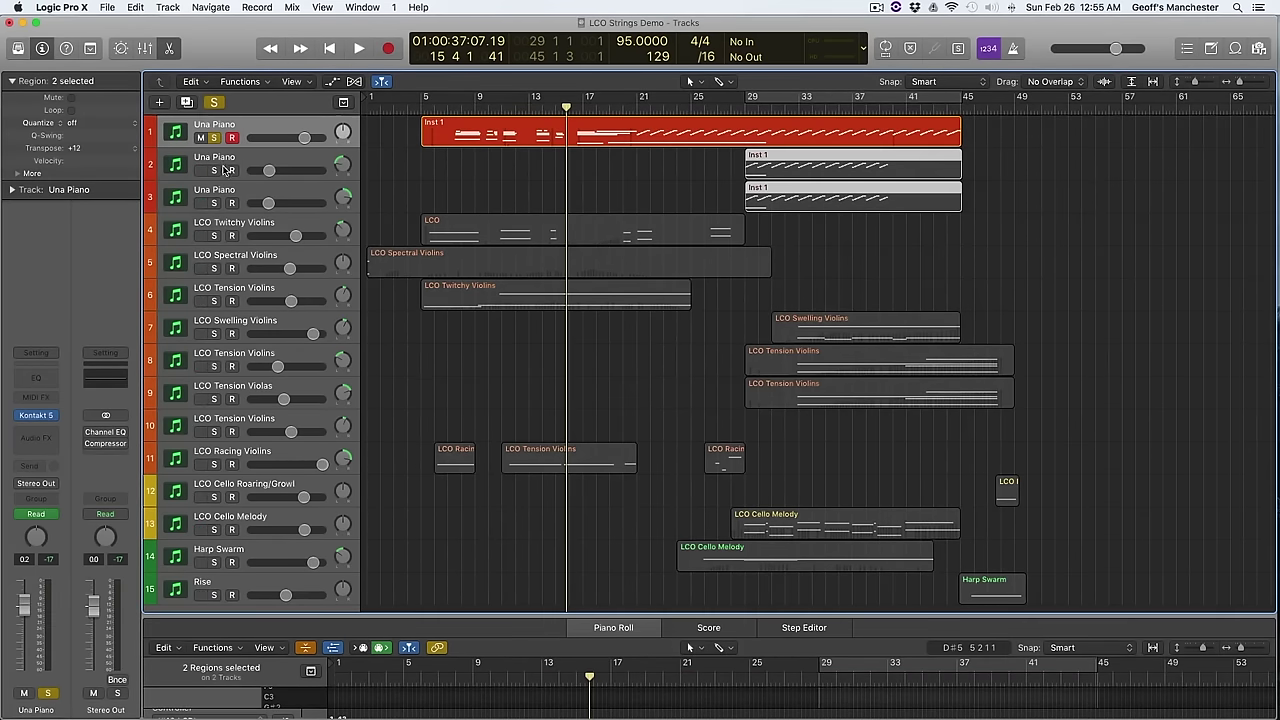
click(213, 102)
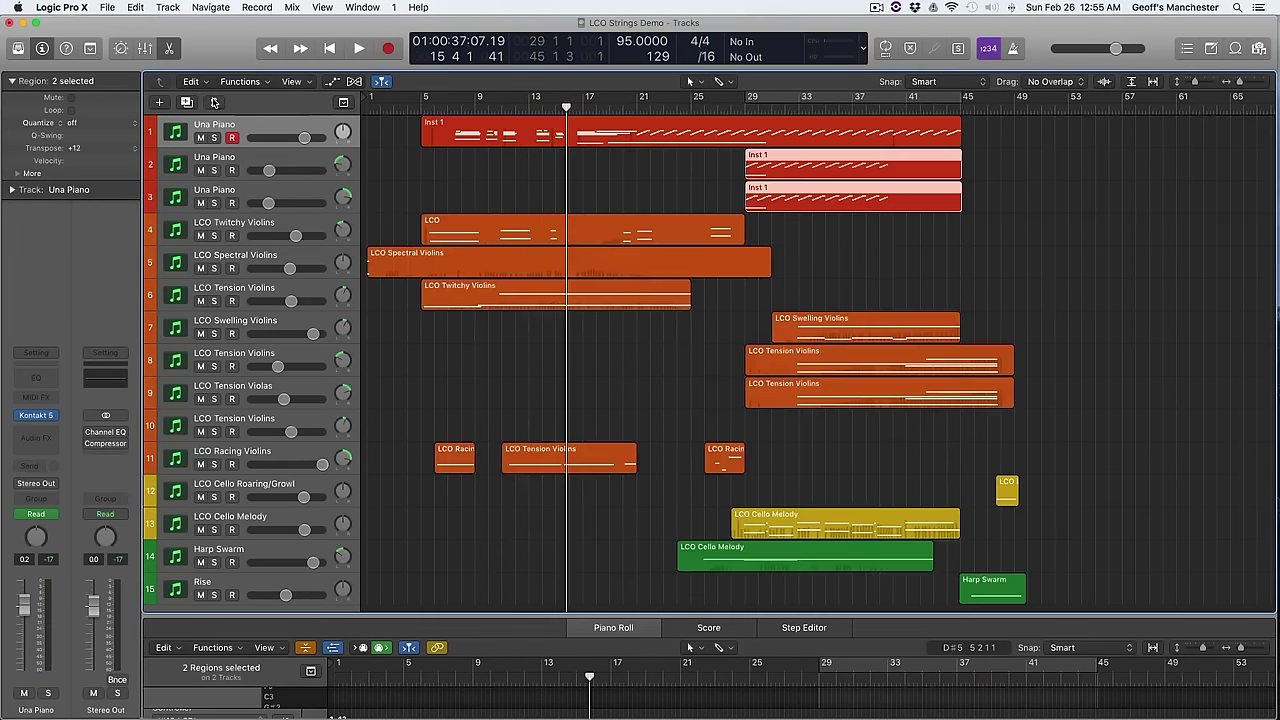
Step: Solo the second and third Una Piano tracks and play them together from bar 29
click(213, 171)
click(215, 197)
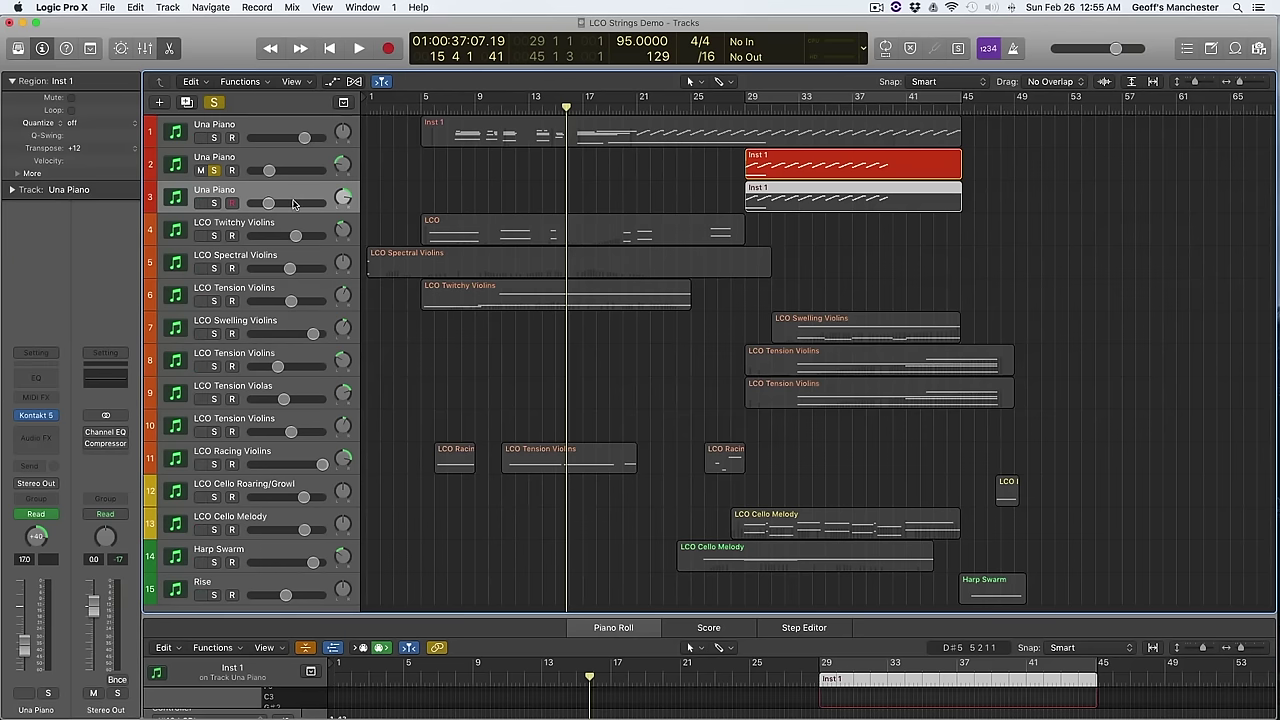
click(745, 113)
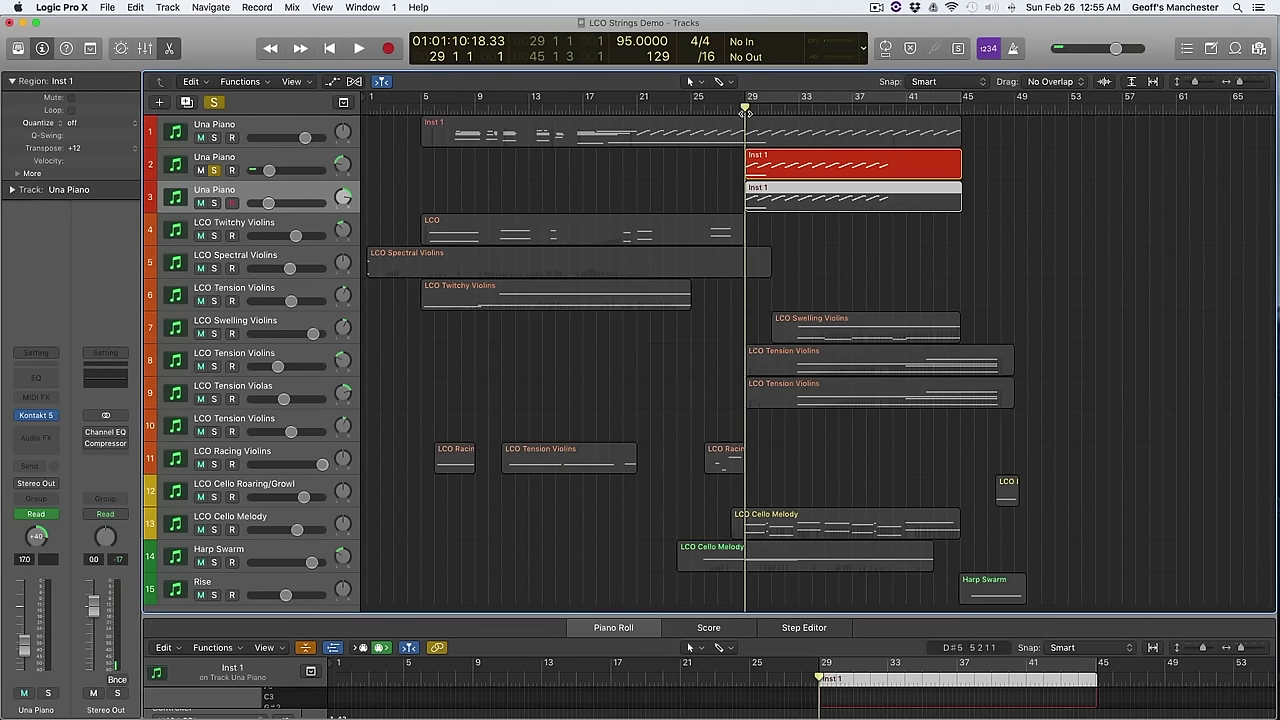
click(213, 203)
key(space)
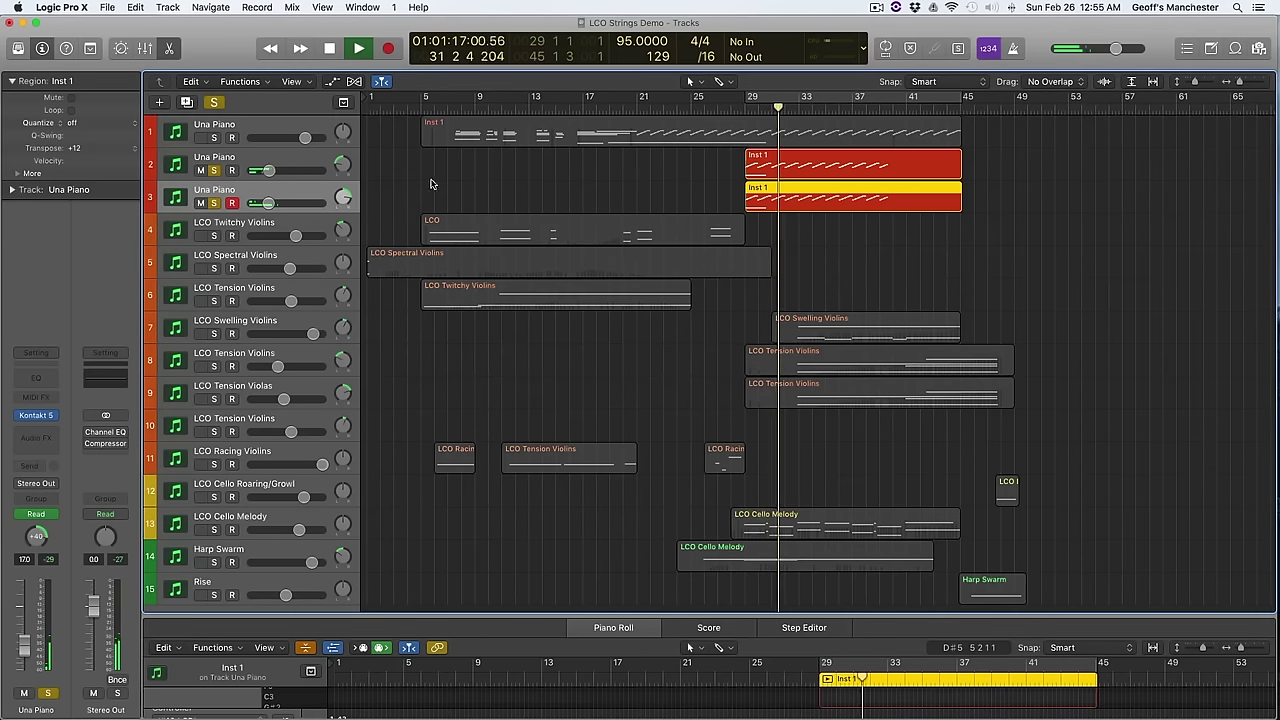
Step: Examine the Reverse control in the second Una Piano track's Kontakt instrument during playback, muting the track partway through
click(282, 163)
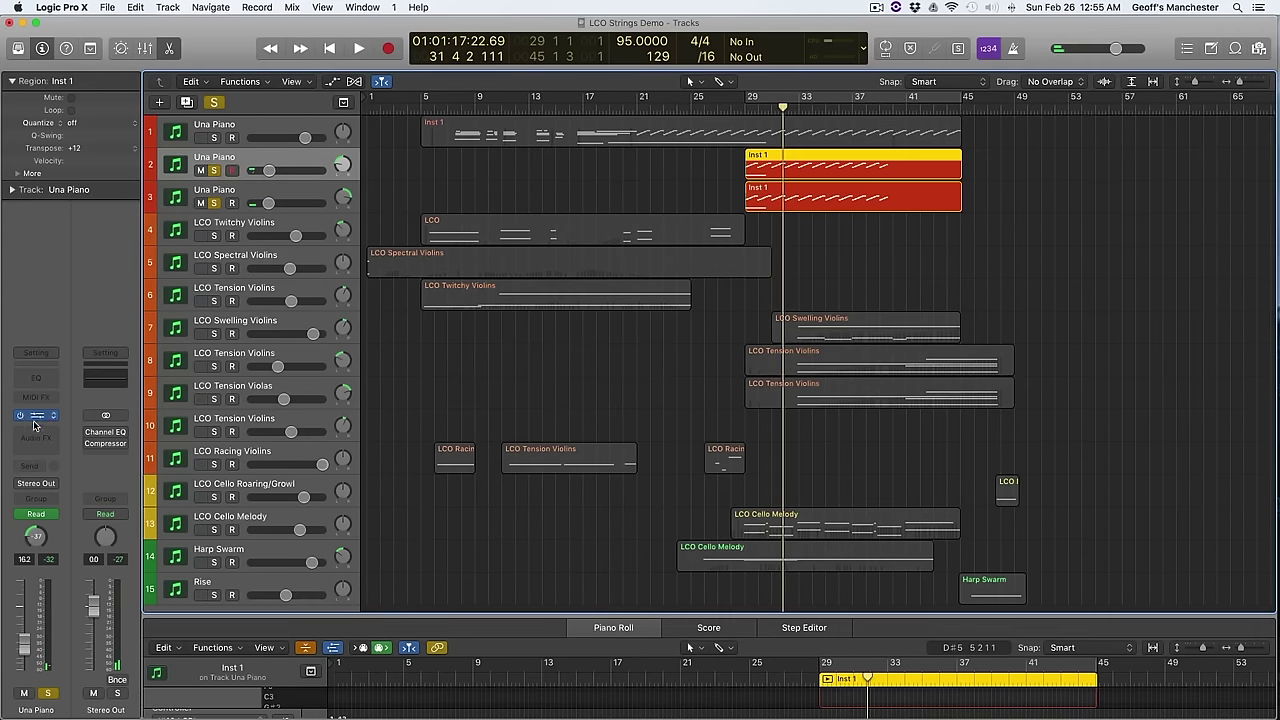
key(v)
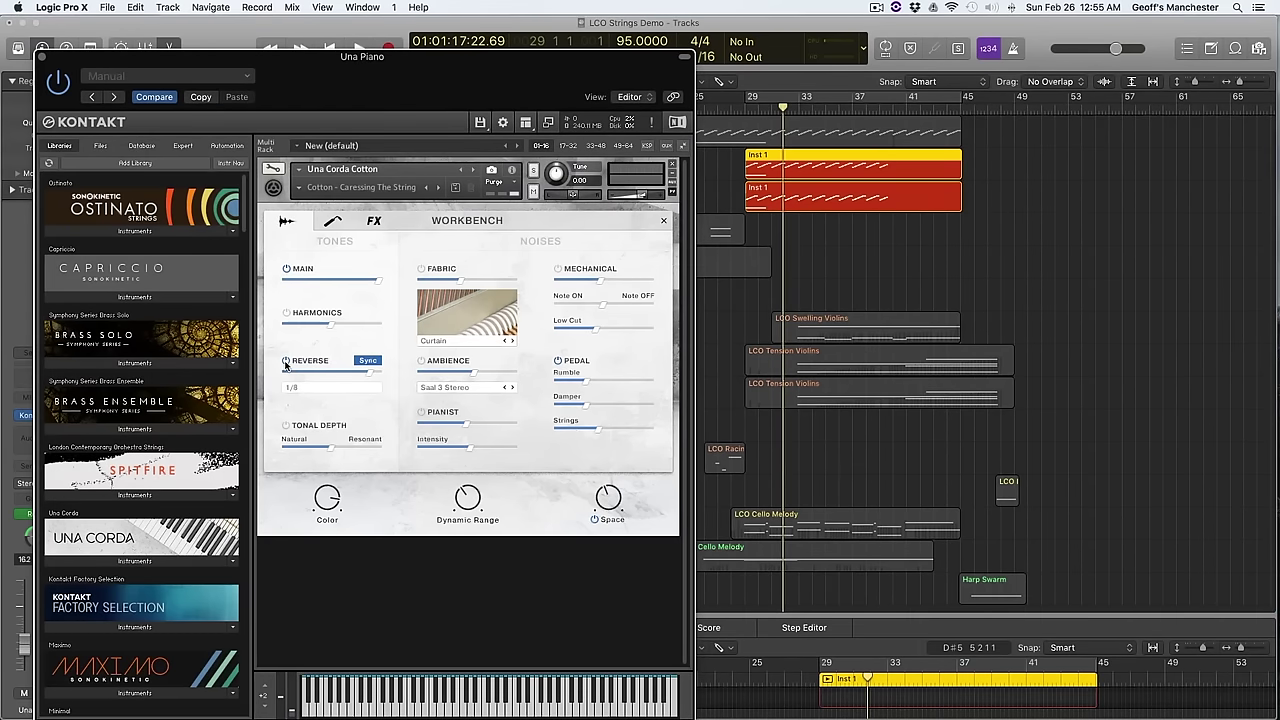
key(space)
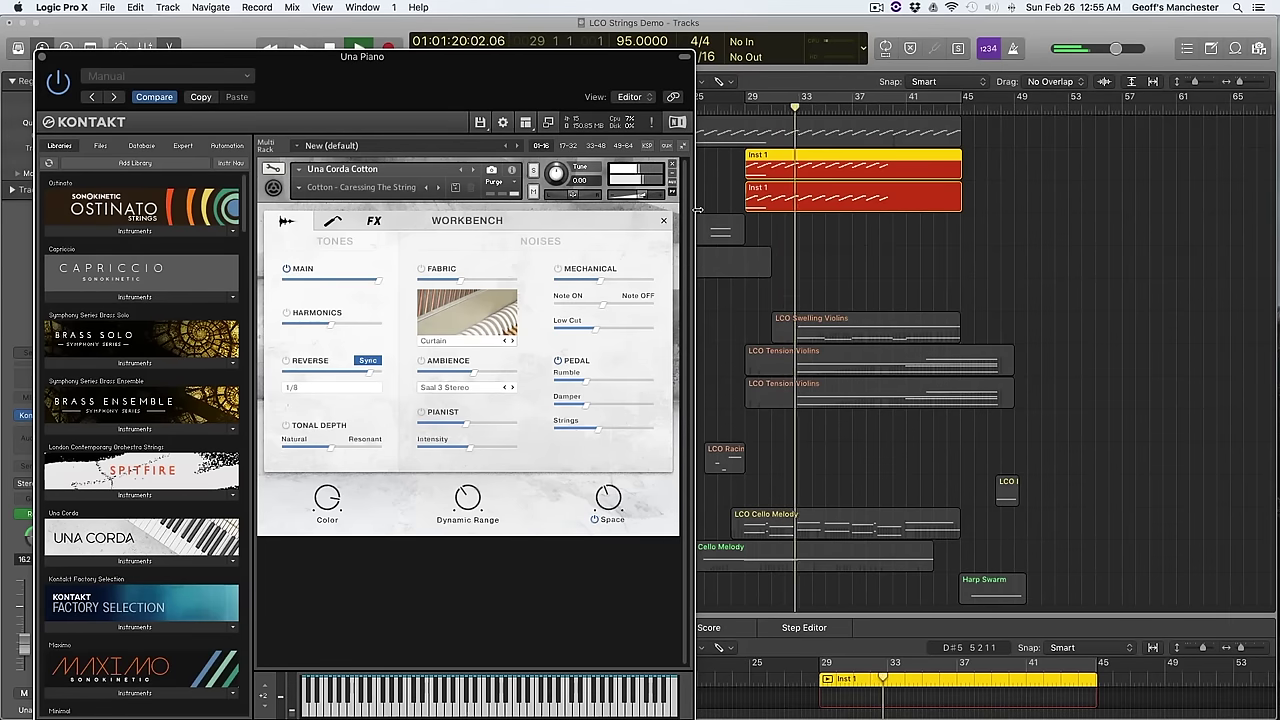
key(m)
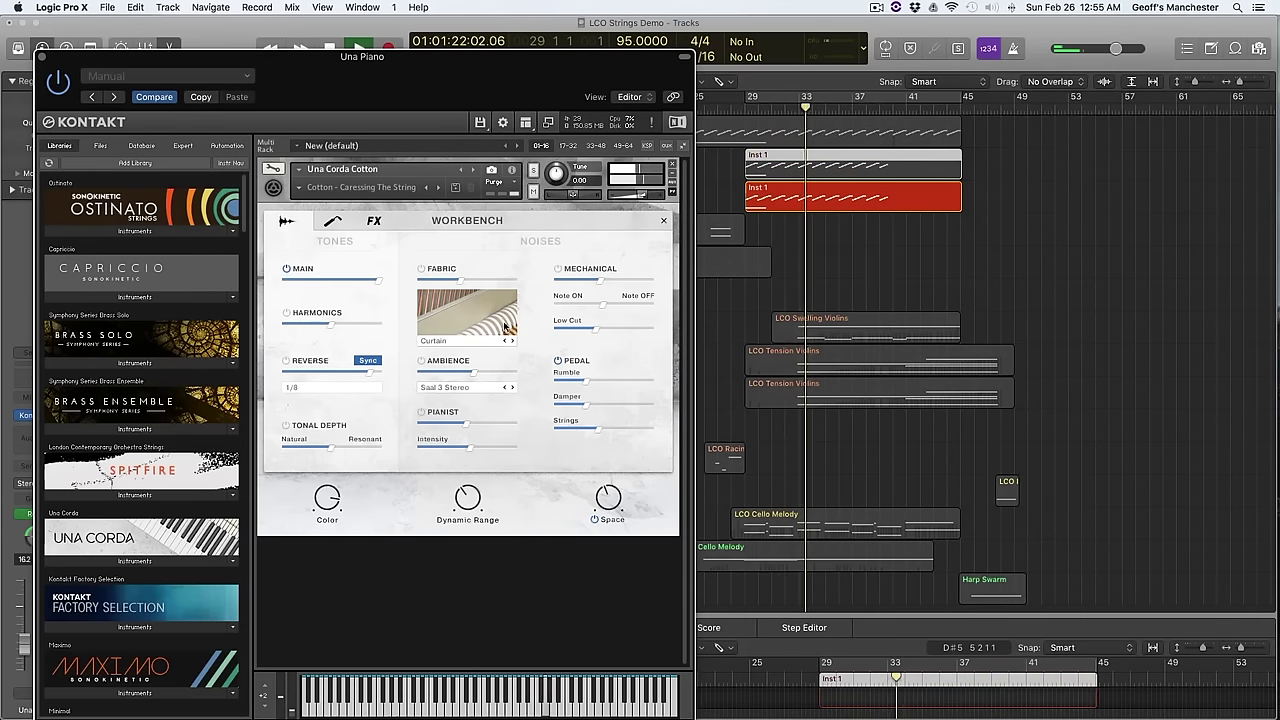
key(space)
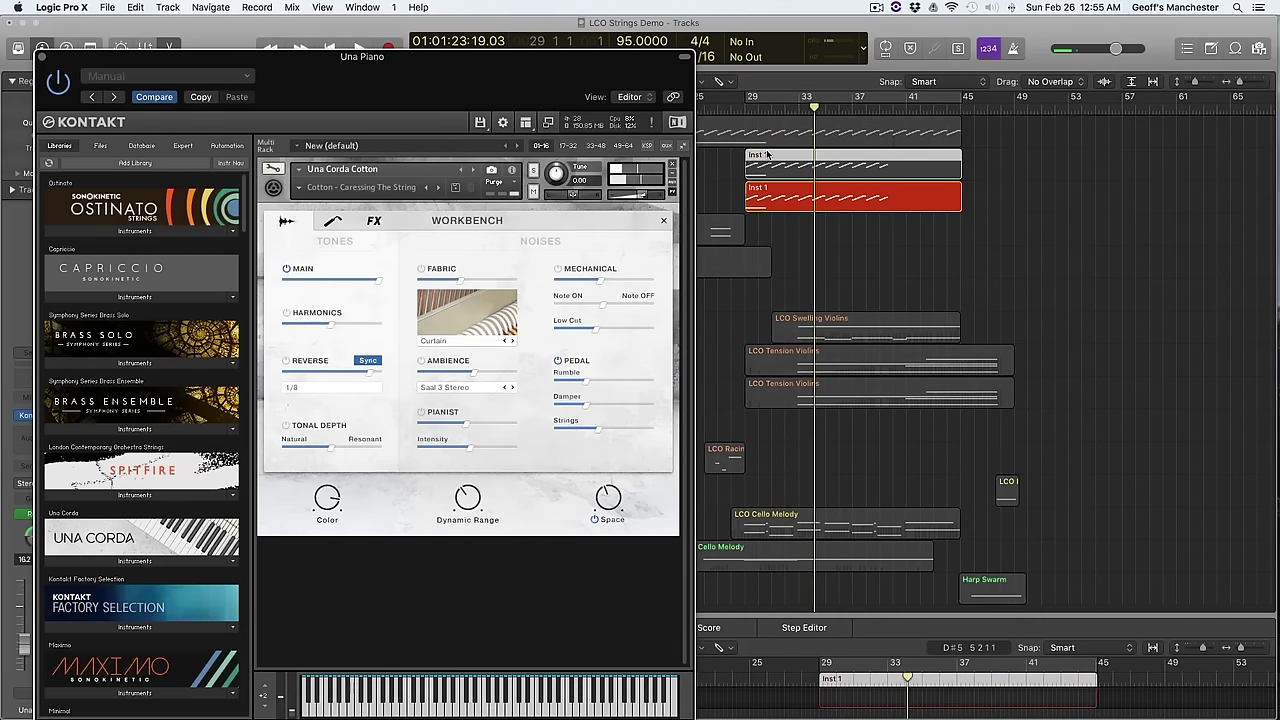
Step: Unmute the second Una Piano track, close its instrument window and audition it without the third track in the solo
click(733, 168)
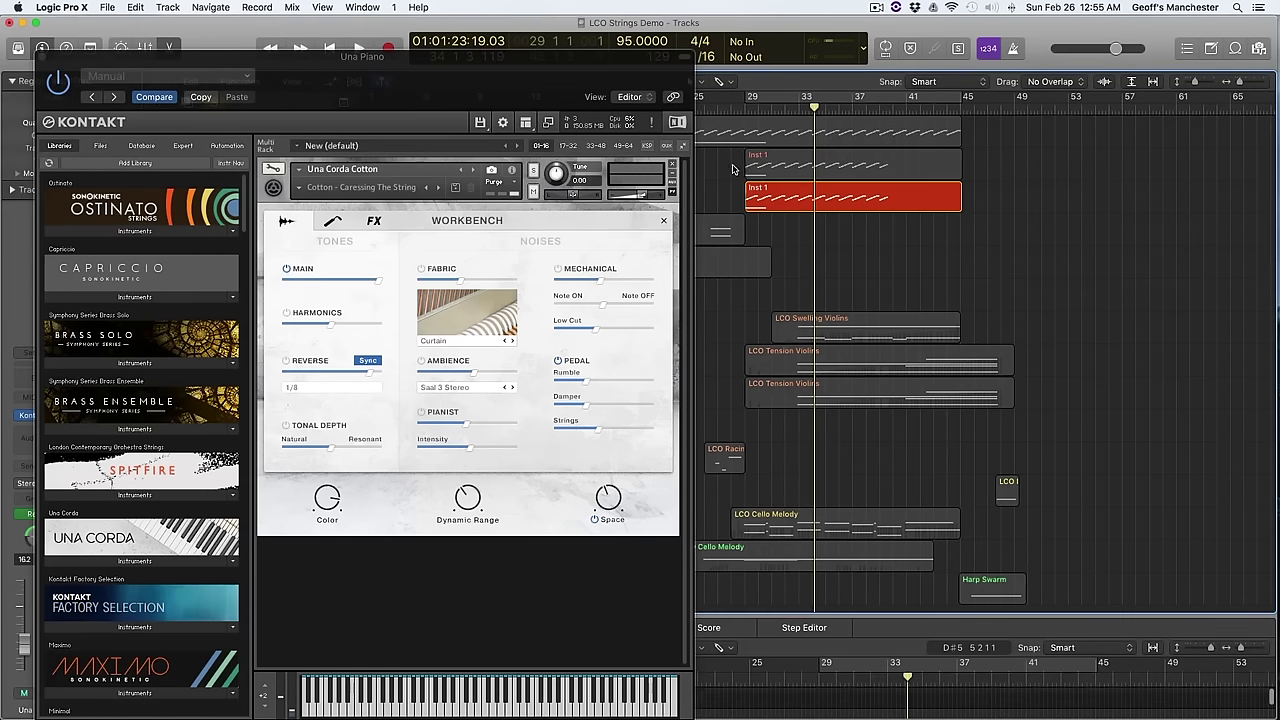
click(758, 170)
click(758, 201)
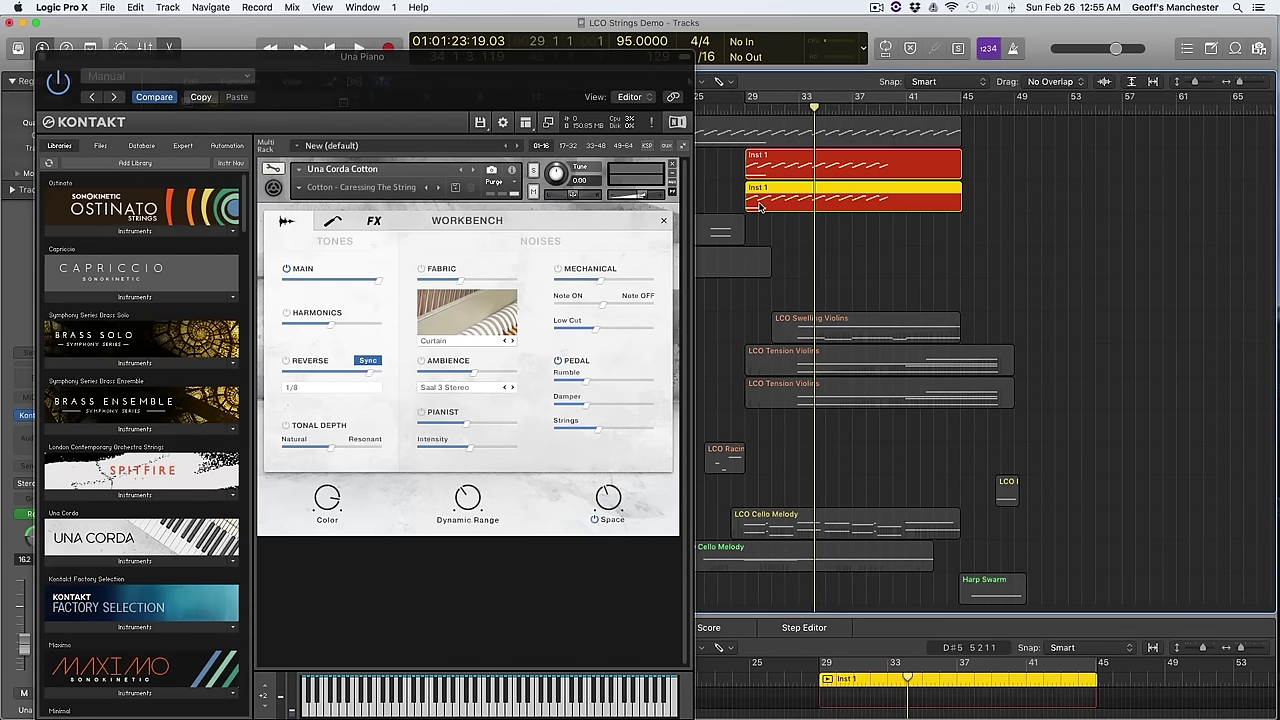
click(44, 58)
click(200, 203)
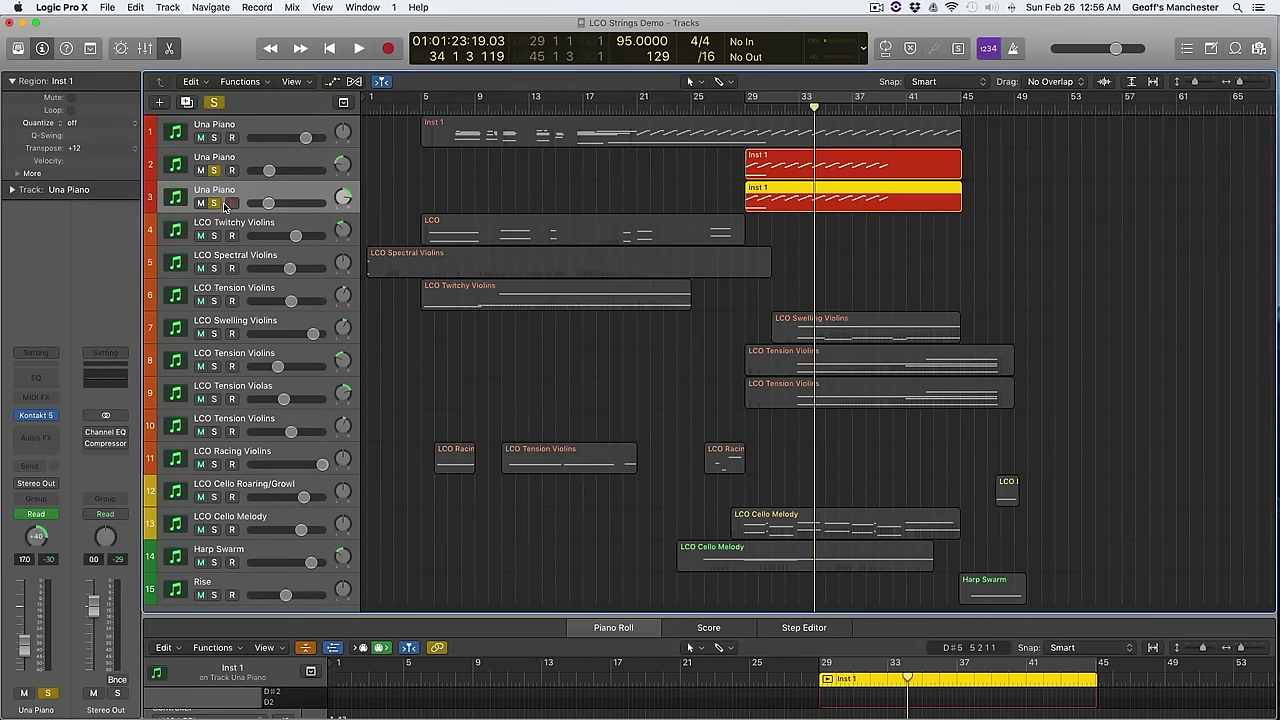
key(space)
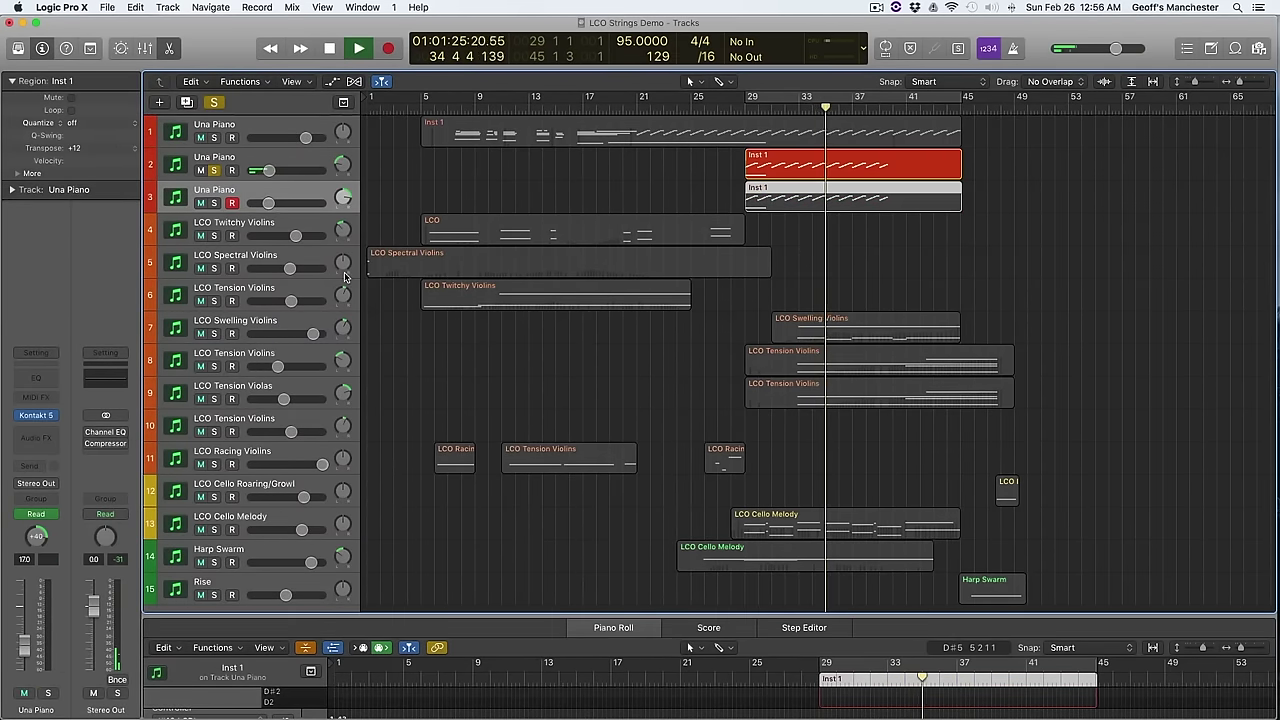
Step: Check the Reverse sync note values in the second Una Piano track's Kontakt instrument, close it and select the first piano region
click(253, 157)
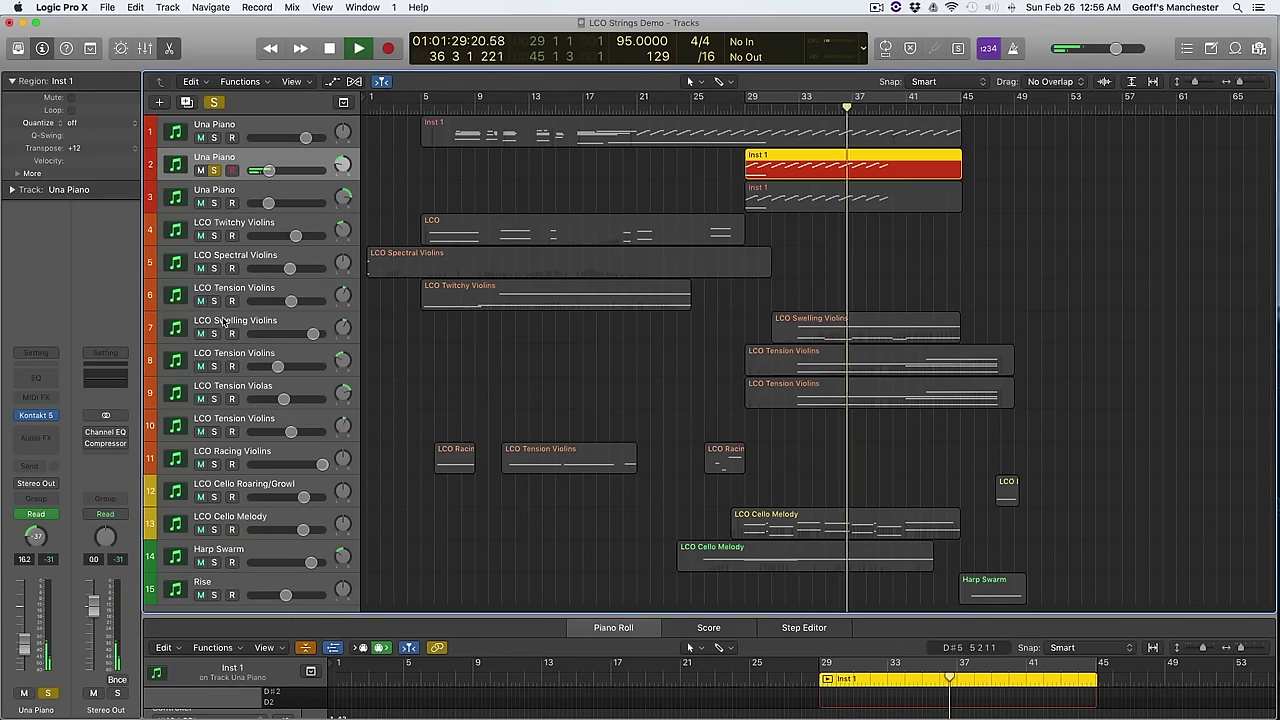
click(38, 416)
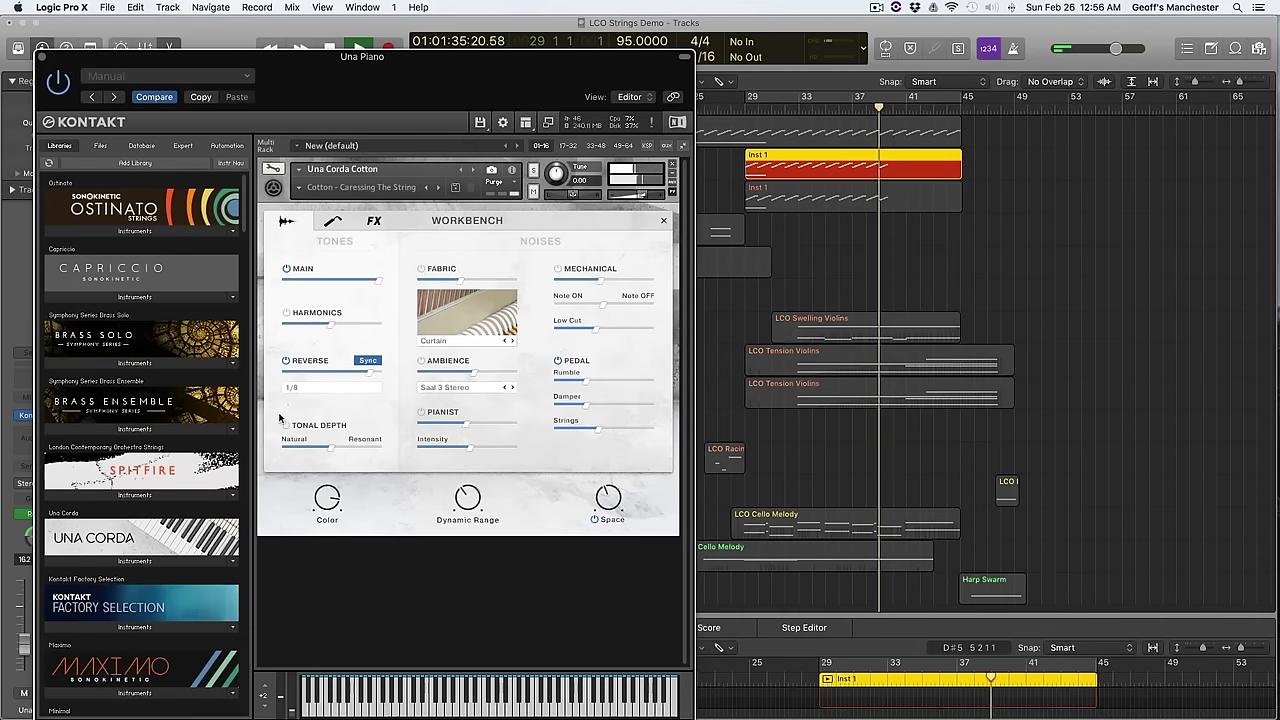
click(337, 392)
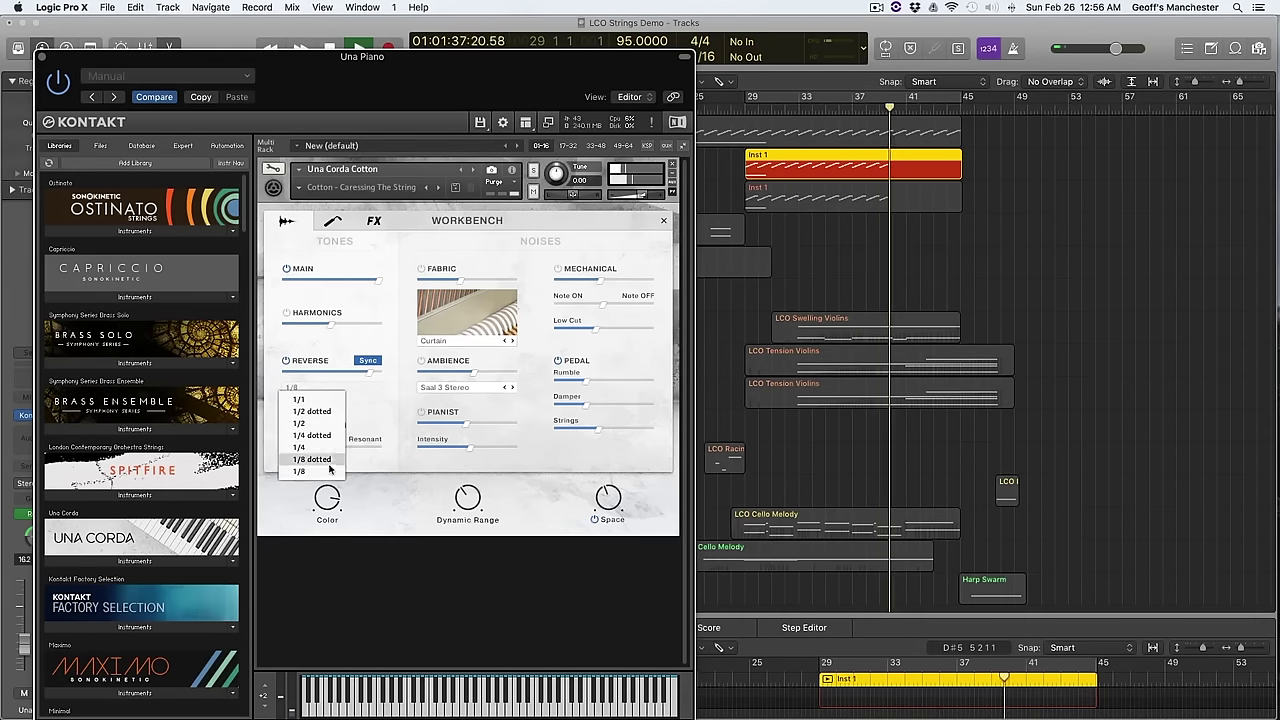
click(310, 450)
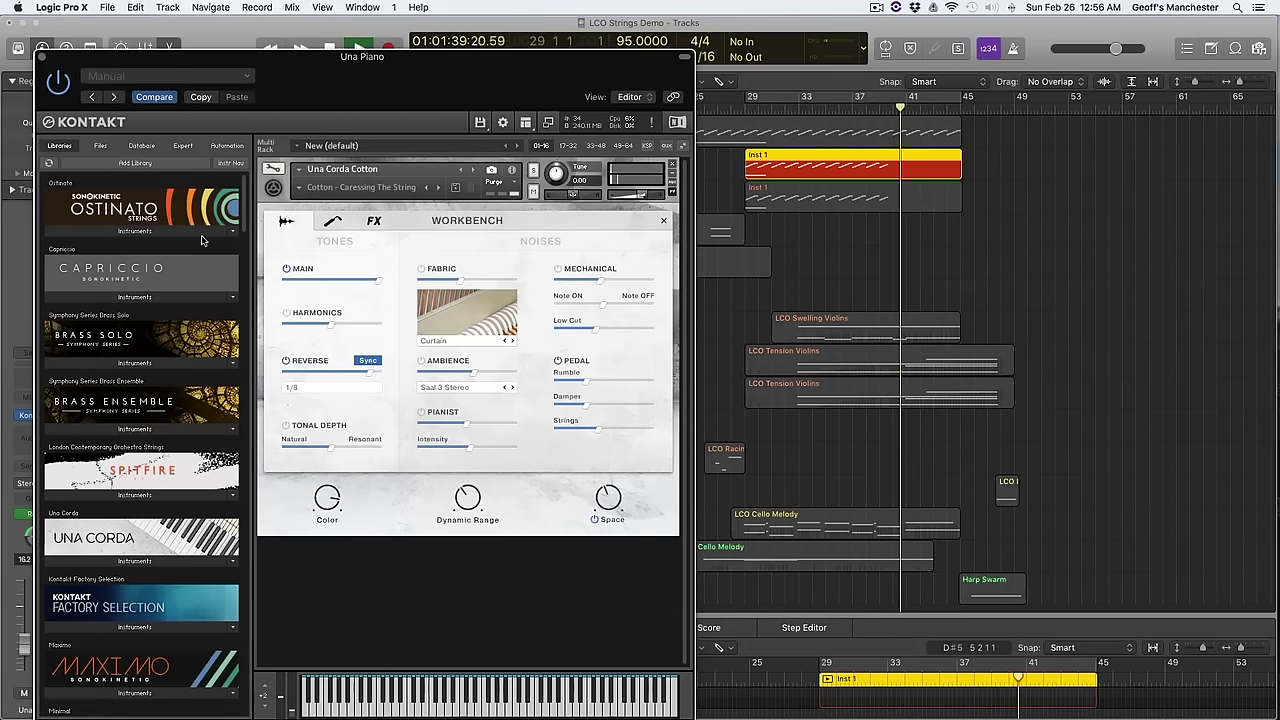
click(41, 59)
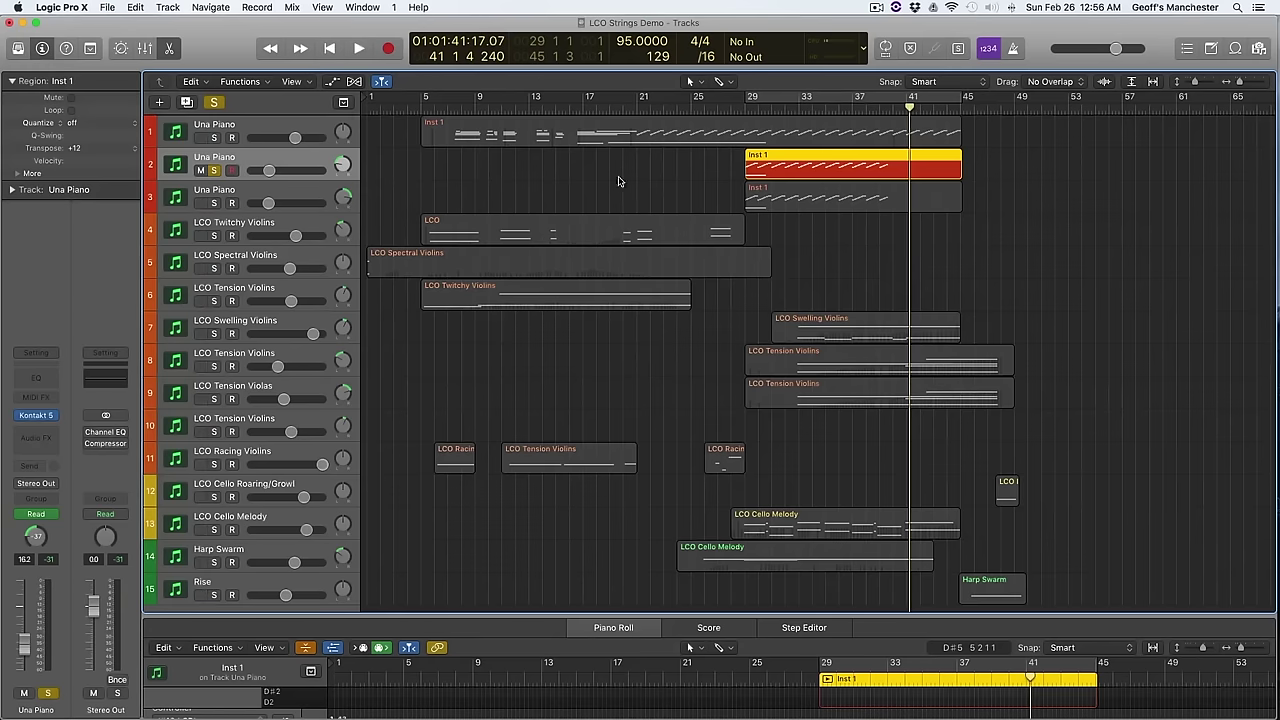
click(848, 135)
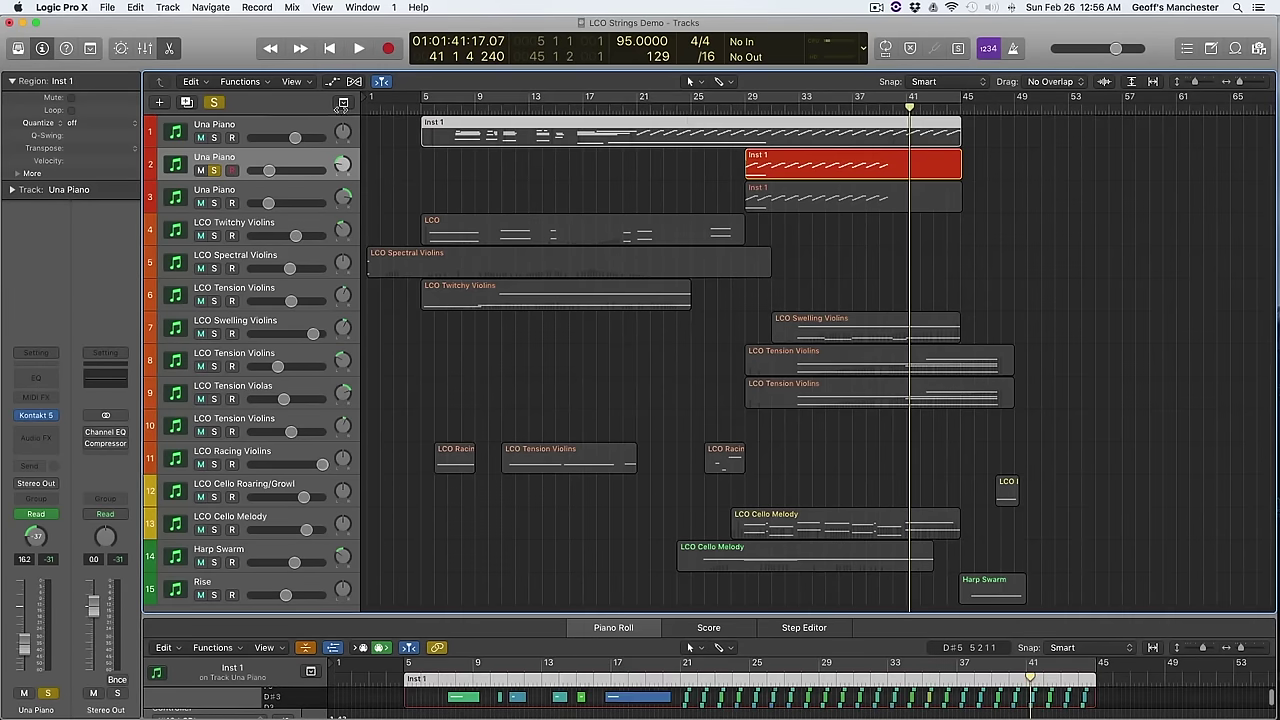
Step: Solo the first Una Piano track in place of the second and play it from bar 7
click(213, 171)
click(213, 138)
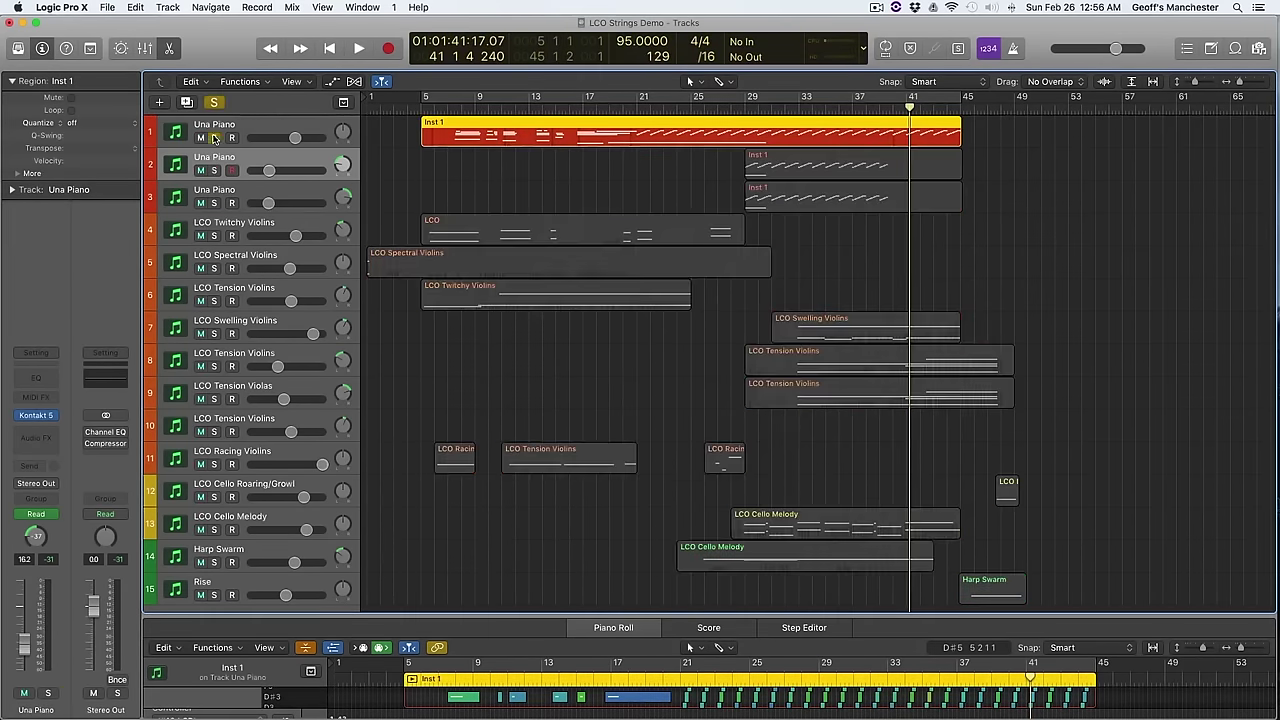
click(451, 105)
key(space)
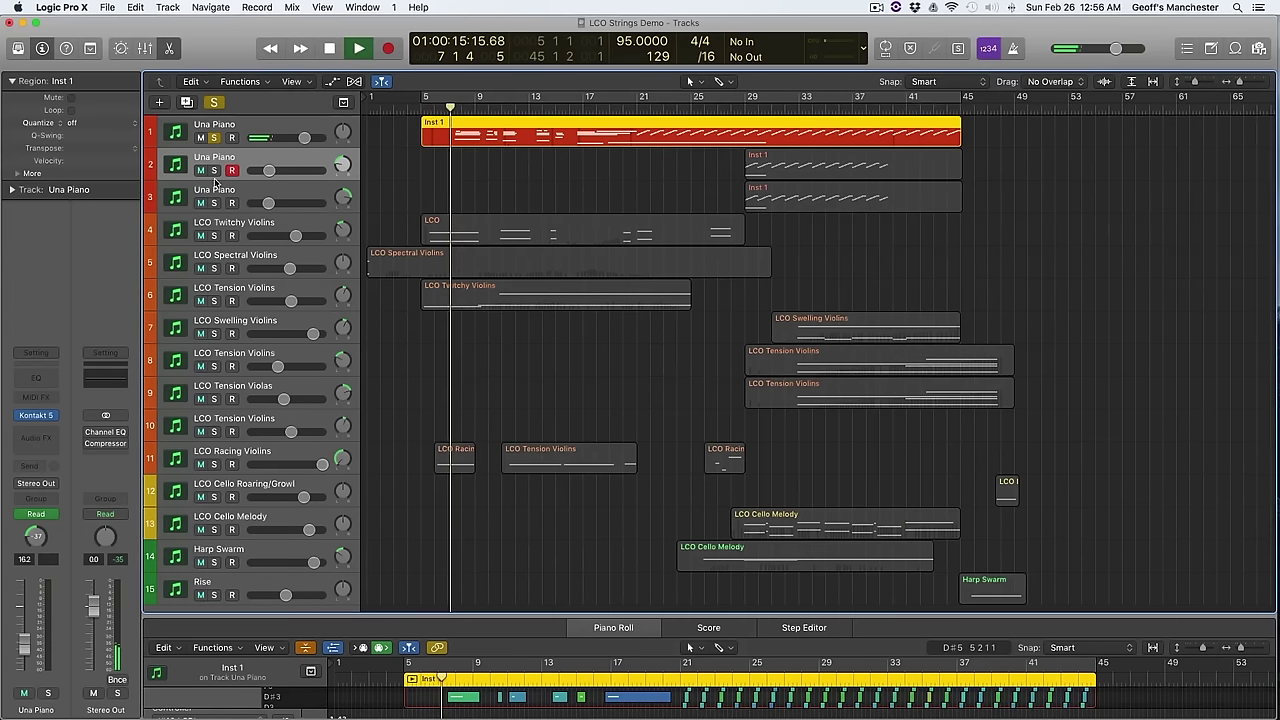
Step: Examine the selected Una Piano track's Kontakt instrument beside the arrangement during playback, close it and stop playback
click(36, 414)
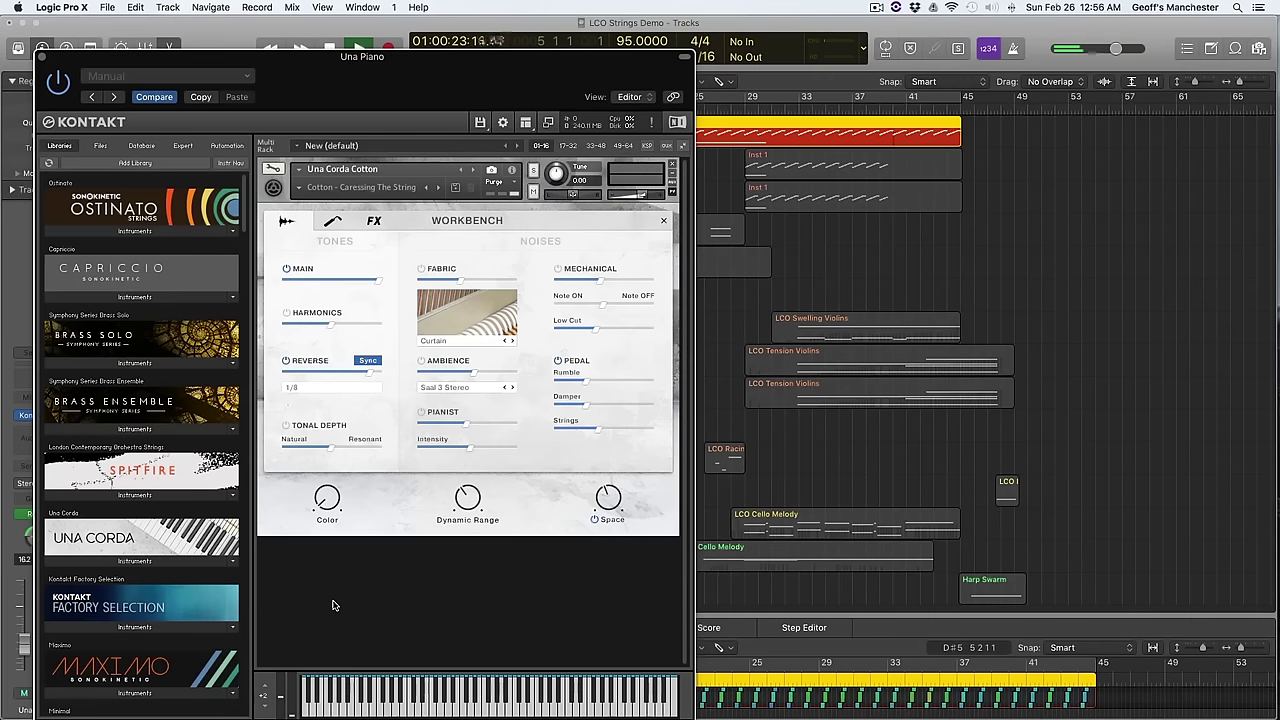
drag(335, 72, 843, 60)
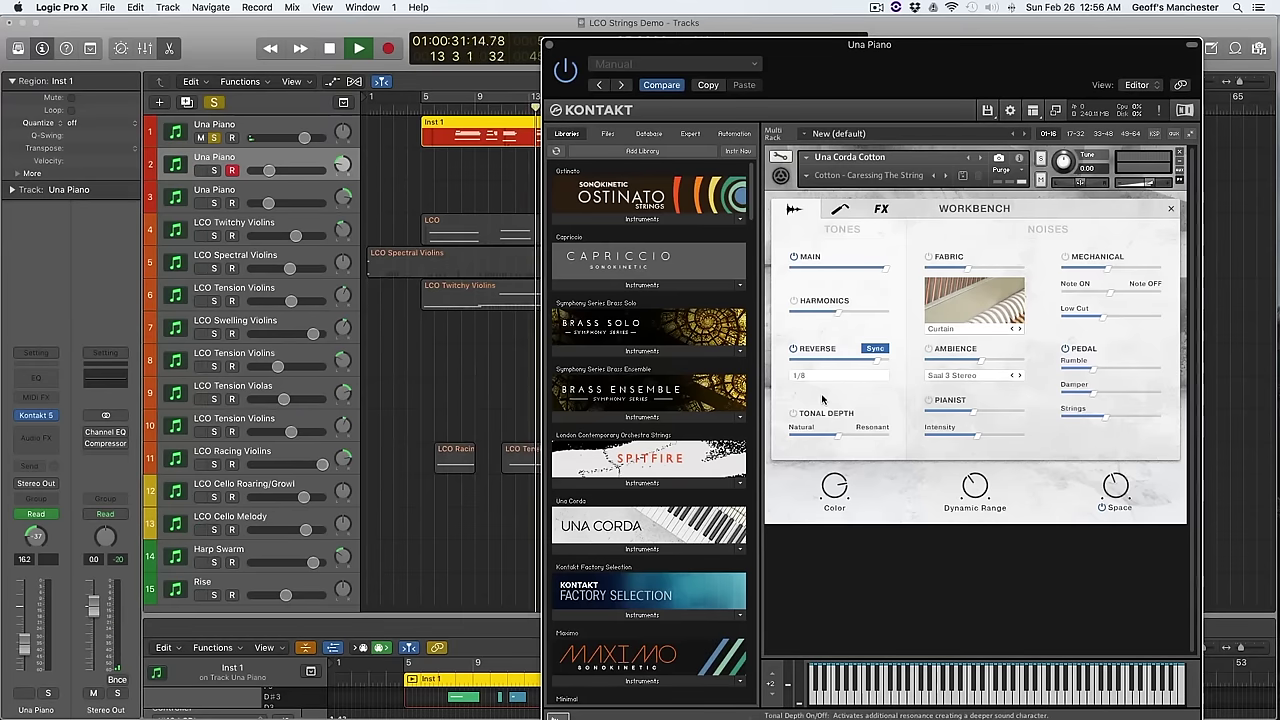
drag(826, 44, 859, 157)
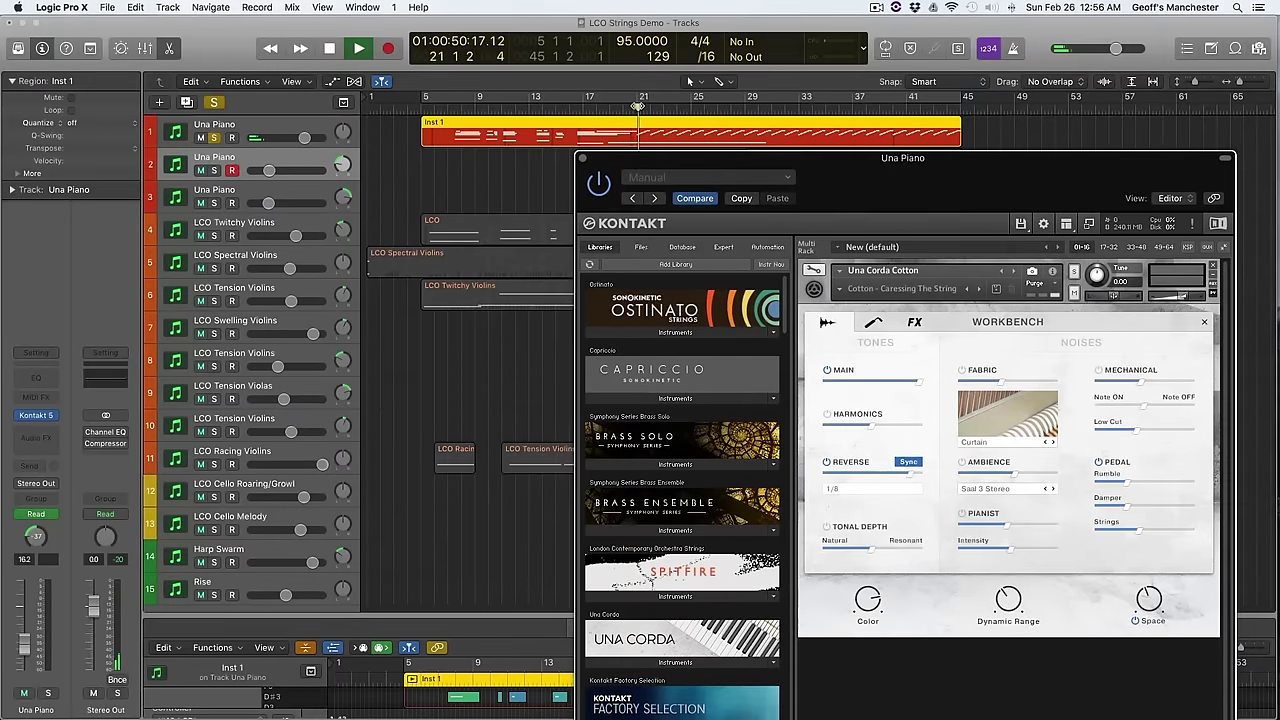
click(872, 601)
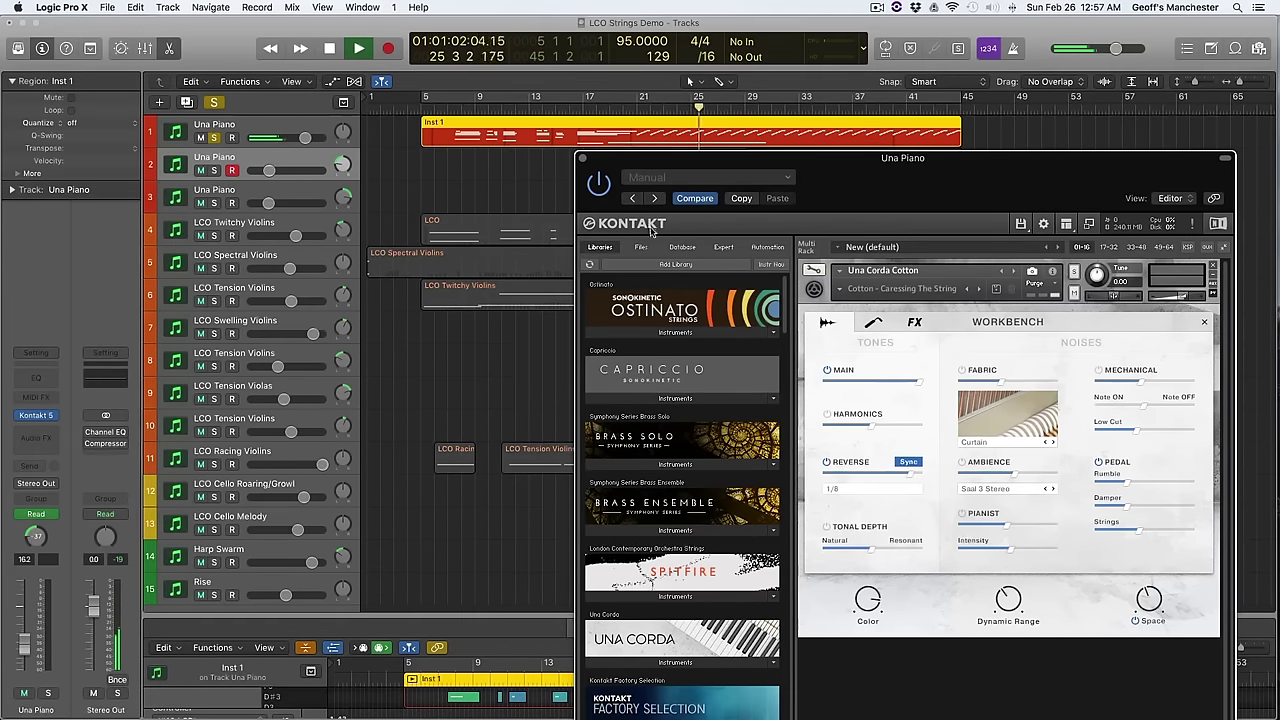
click(584, 163)
key(space)
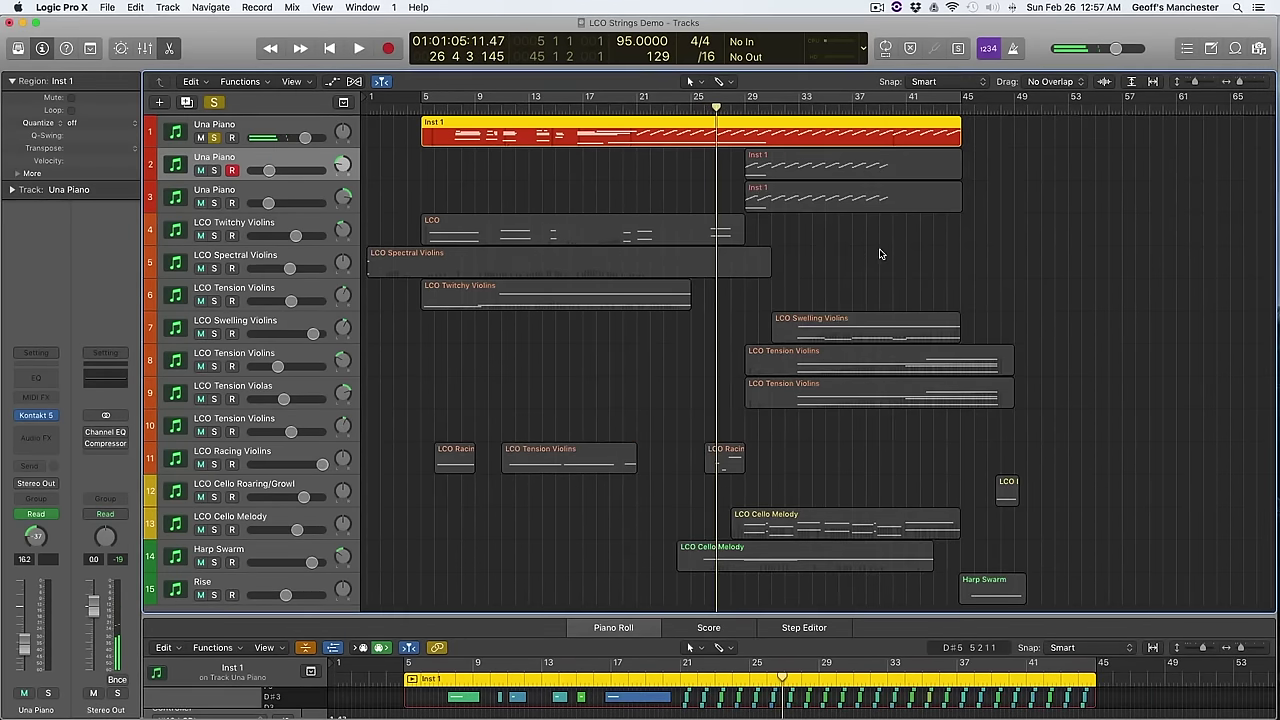
Step: Inspect the first Una Piano track's volume automation with the playhead at bar 40, and hide the automation
key(a)
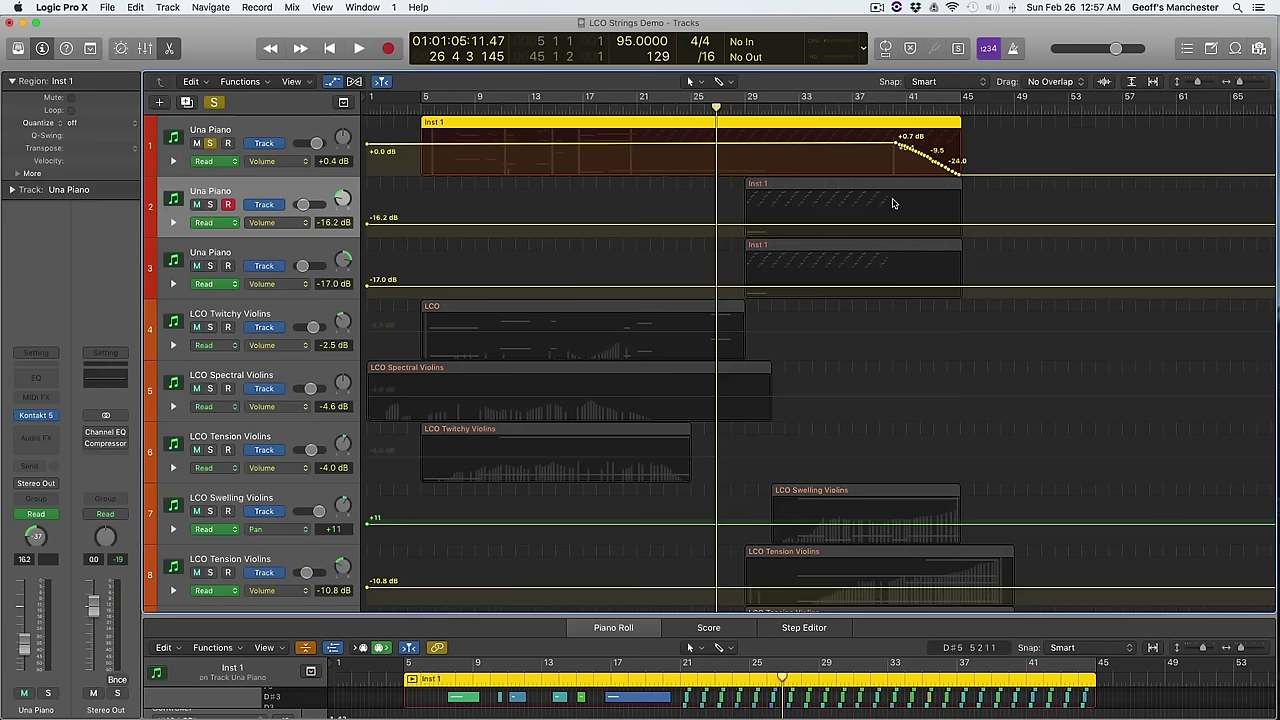
click(893, 108)
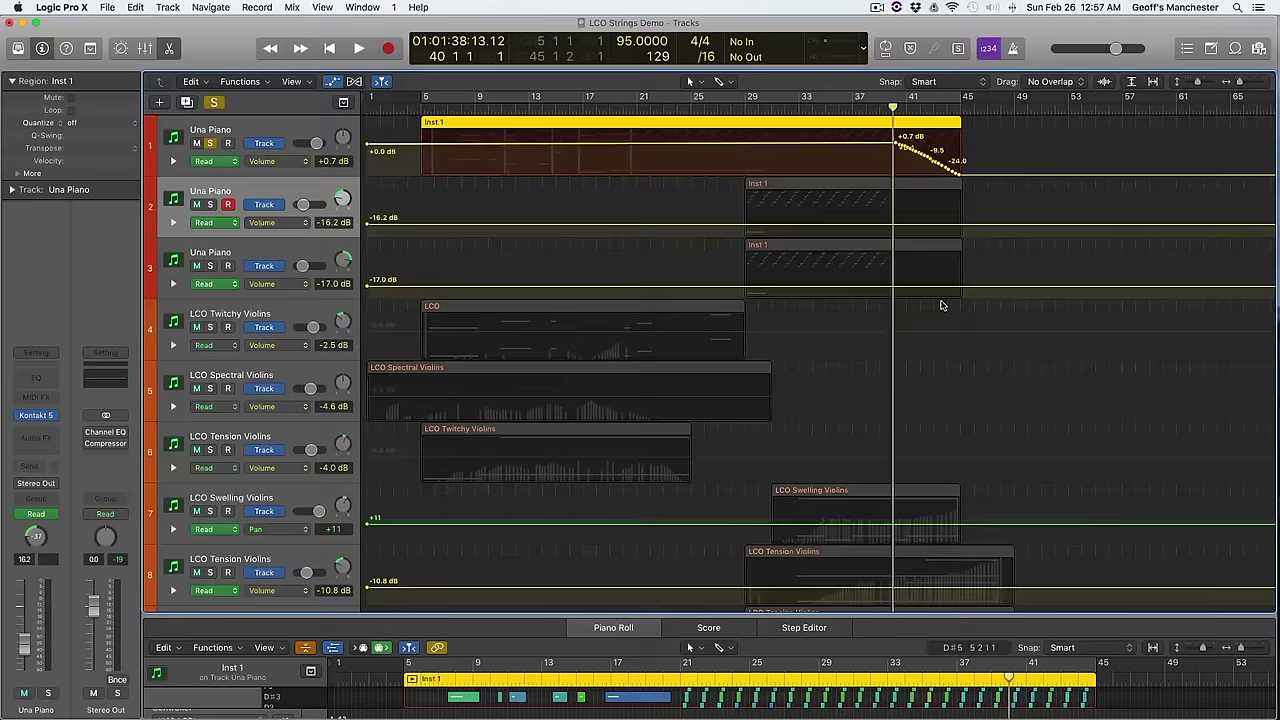
scroll(940, 305, down, 5)
scroll(880, 450, up, 5)
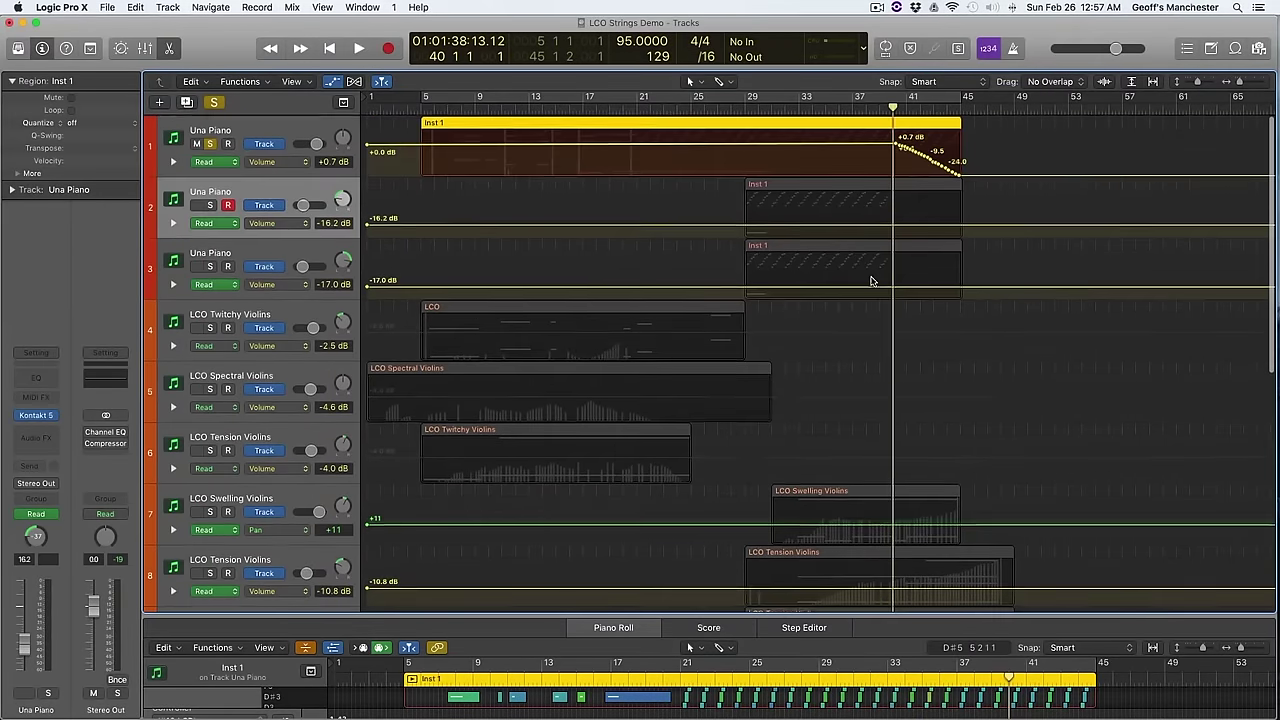
key(a)
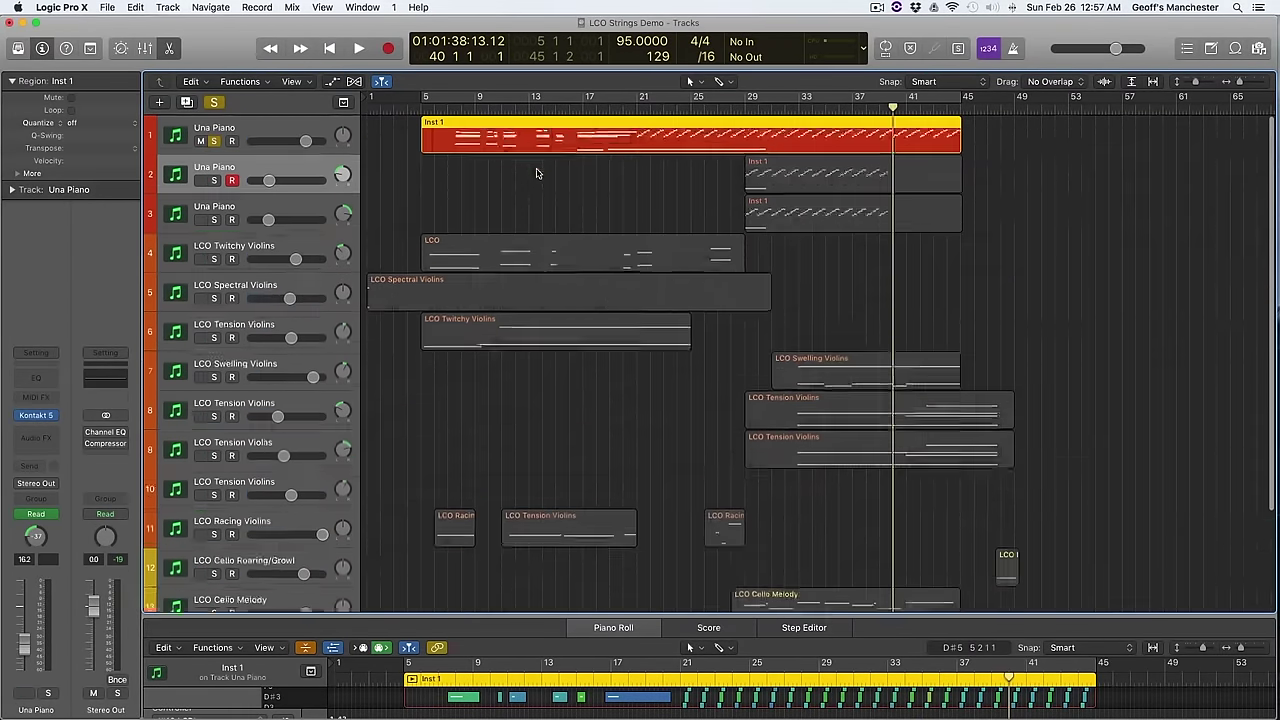
Step: Check the track automation with the second Una Piano track selected, hide it and select the third Una Piano track
click(302, 163)
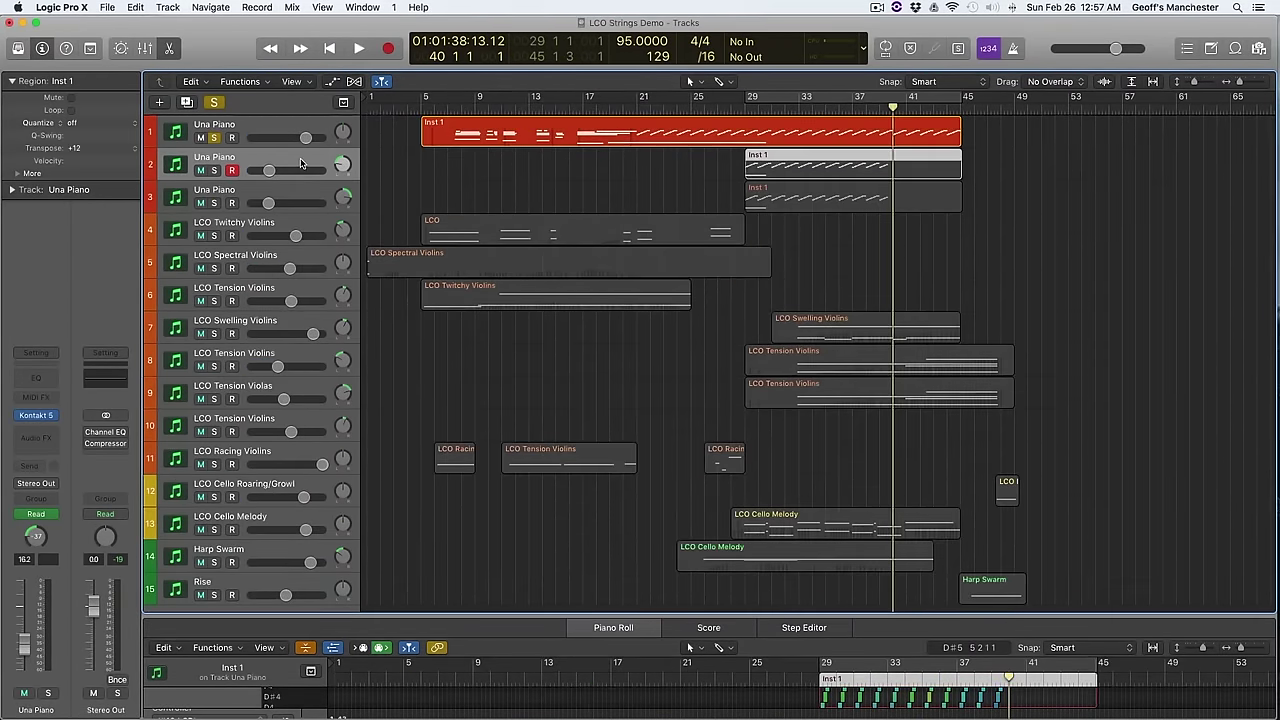
key(a)
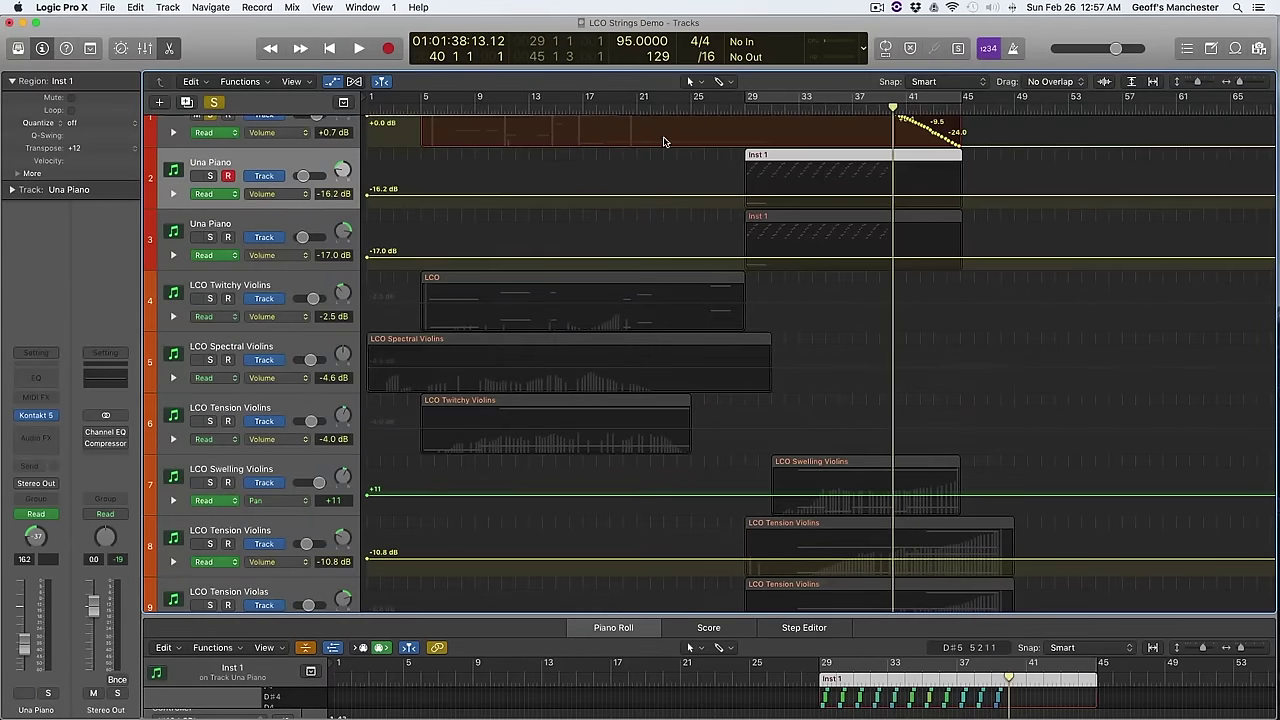
key(a)
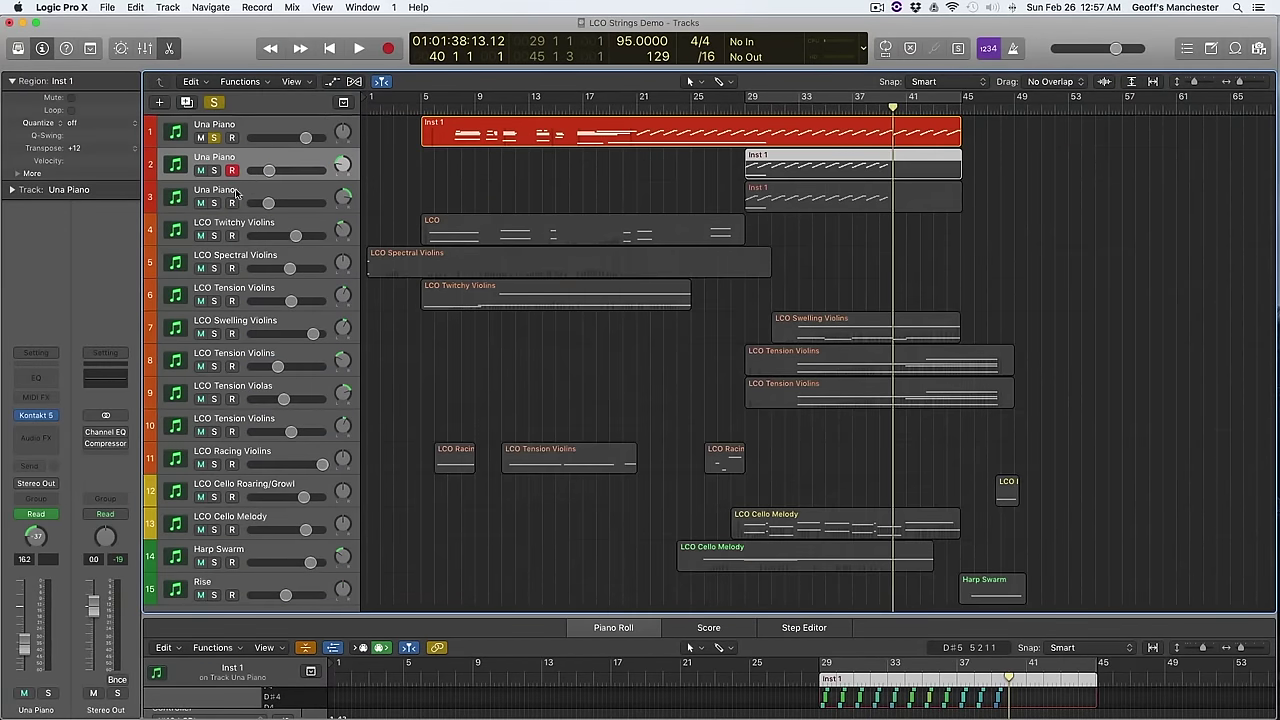
click(274, 193)
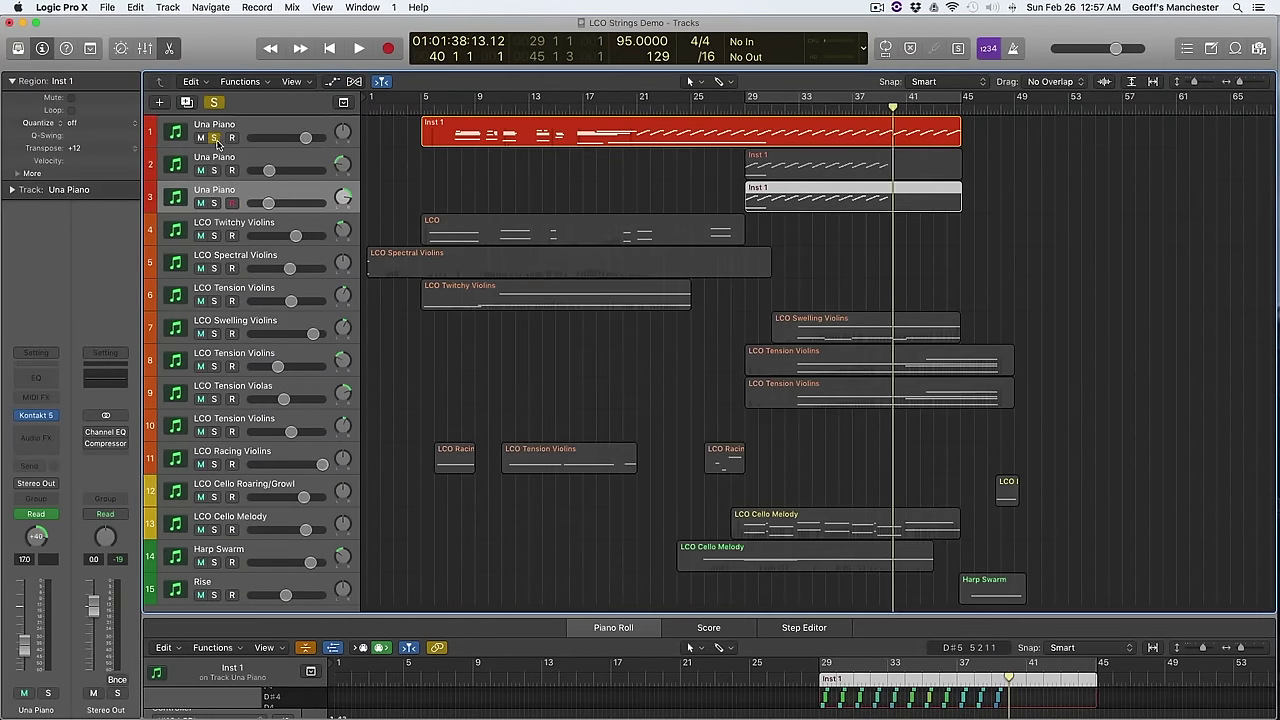
Step: Solo the LCO Twitchy Violins track in place of the first Una Piano and play it from bar 5
click(214, 137)
click(258, 226)
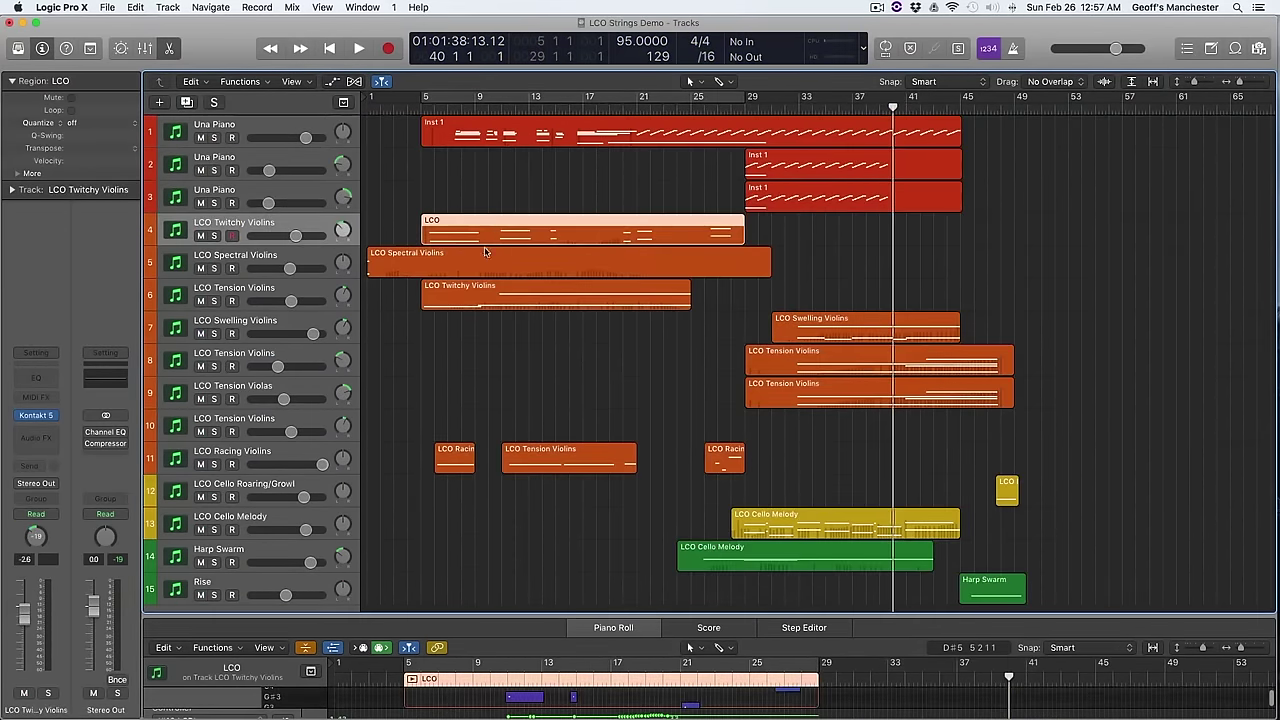
click(214, 236)
click(421, 107)
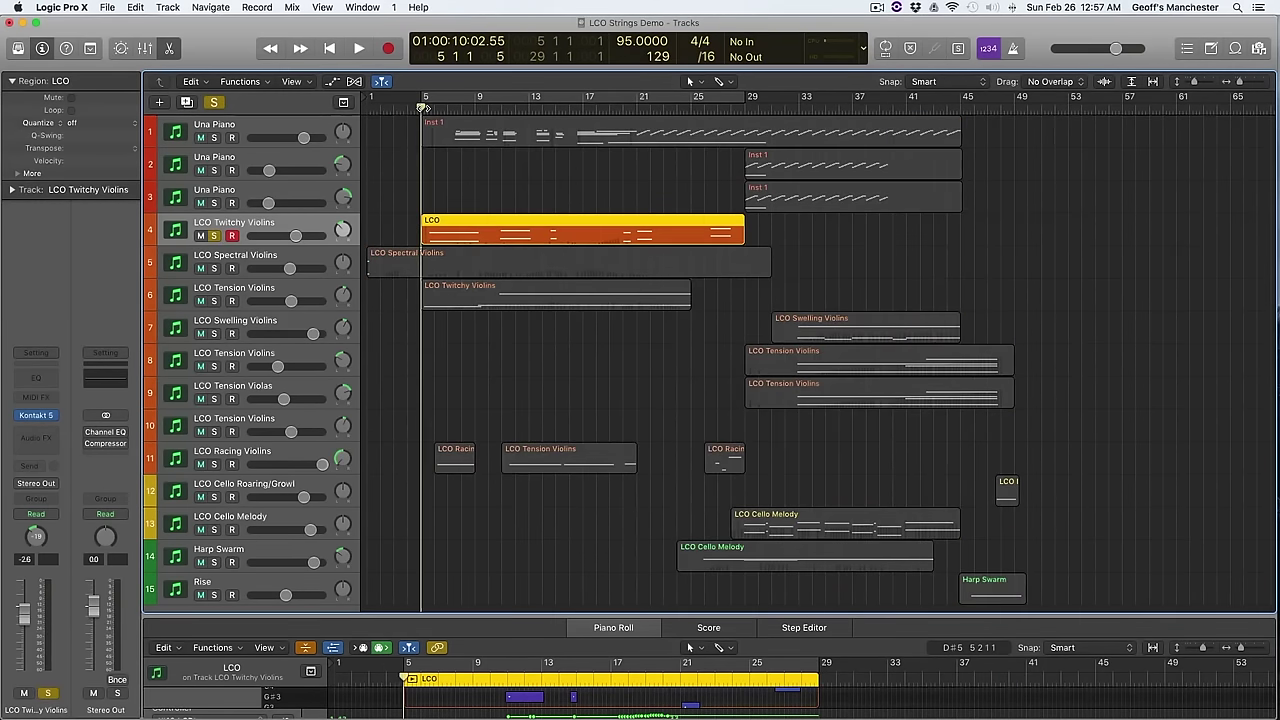
key(space)
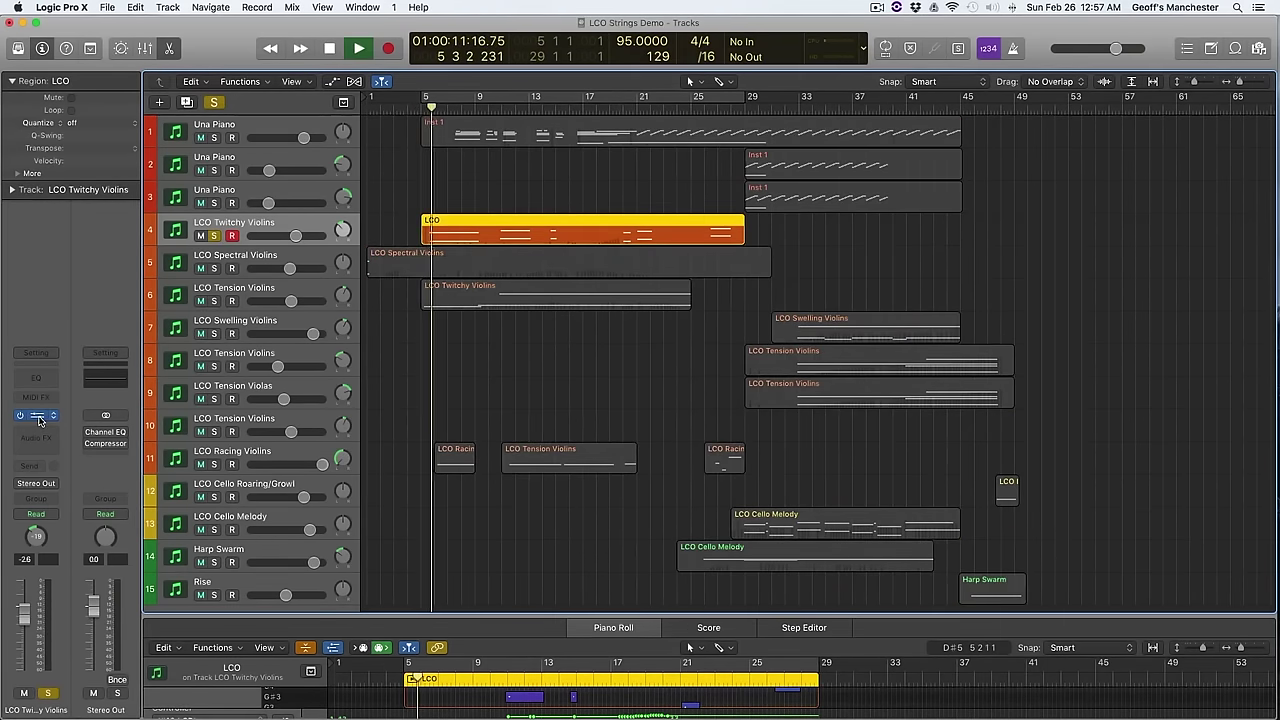
Step: Examine the LCO Twitchy Violins track's Kontakt instrument during playback, and replay the part from bar 5
click(38, 417)
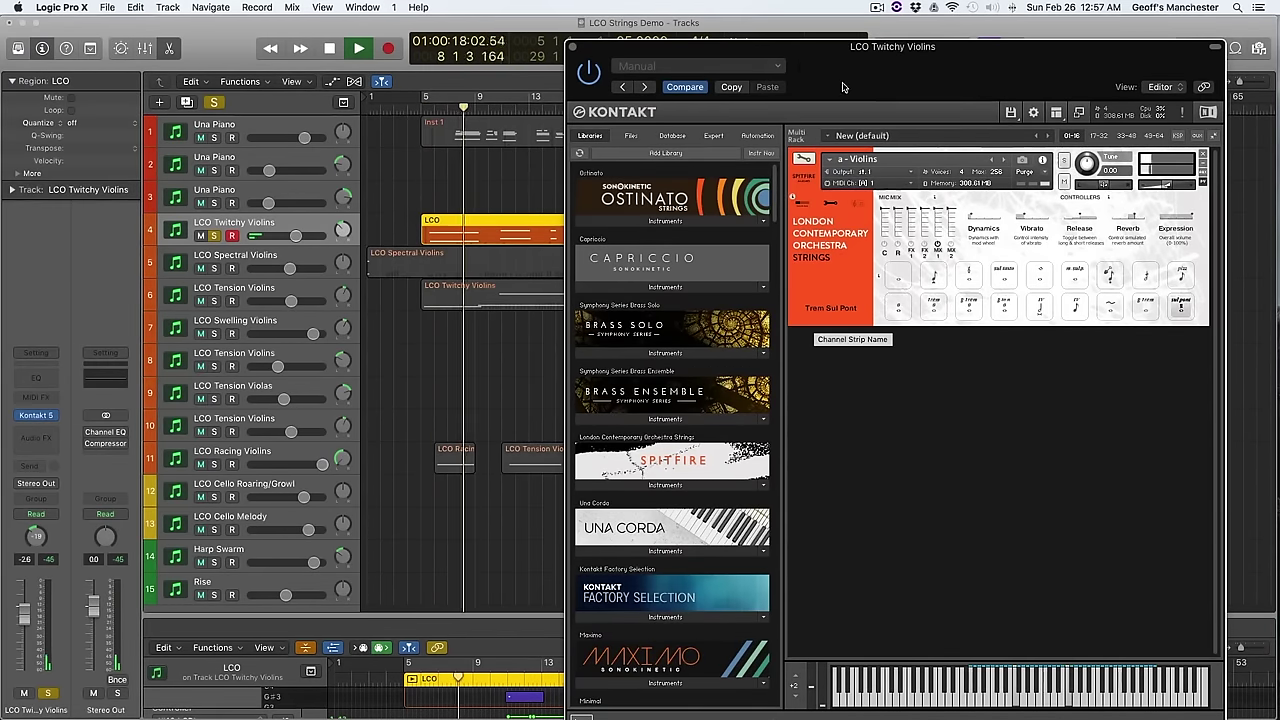
drag(826, 60, 851, 51)
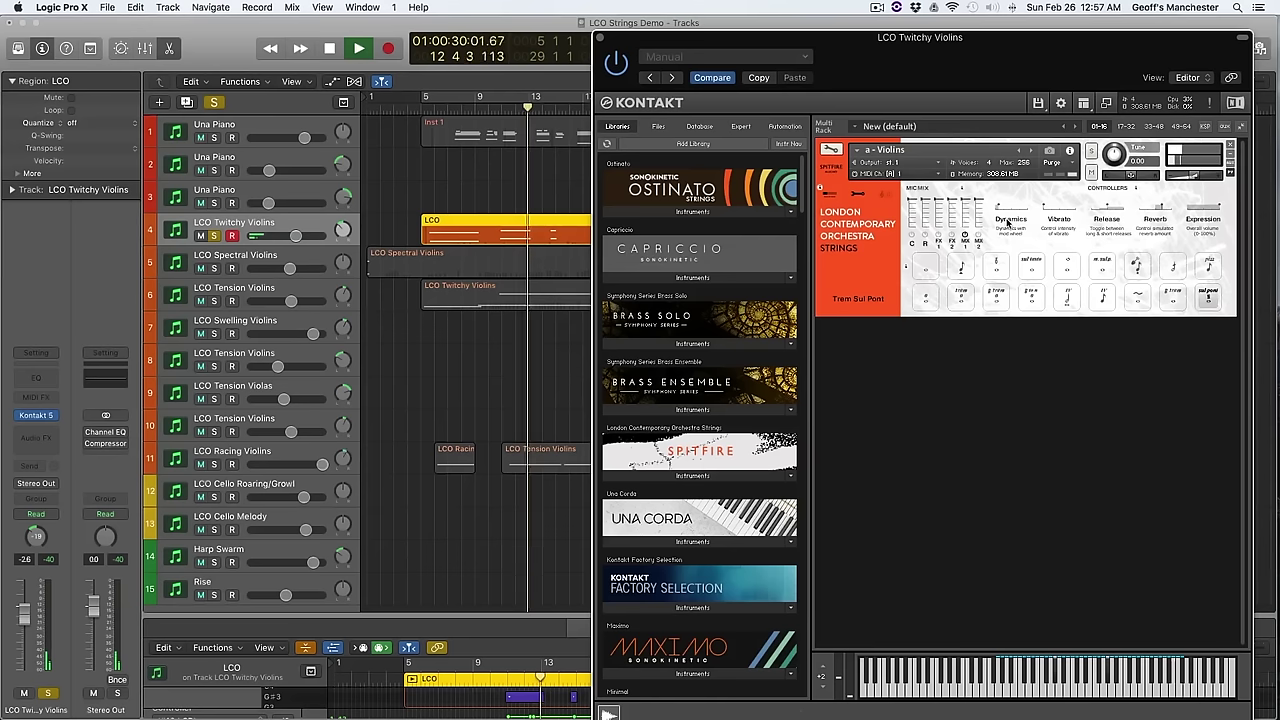
key(space)
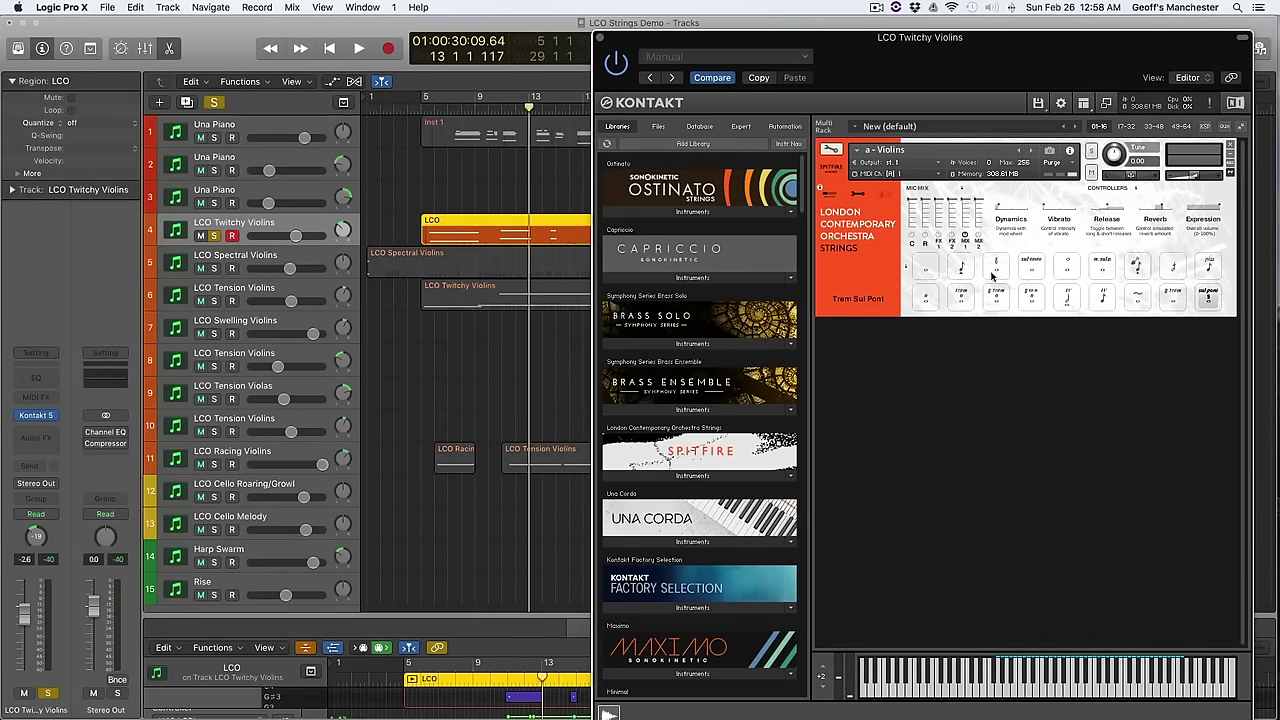
click(421, 110)
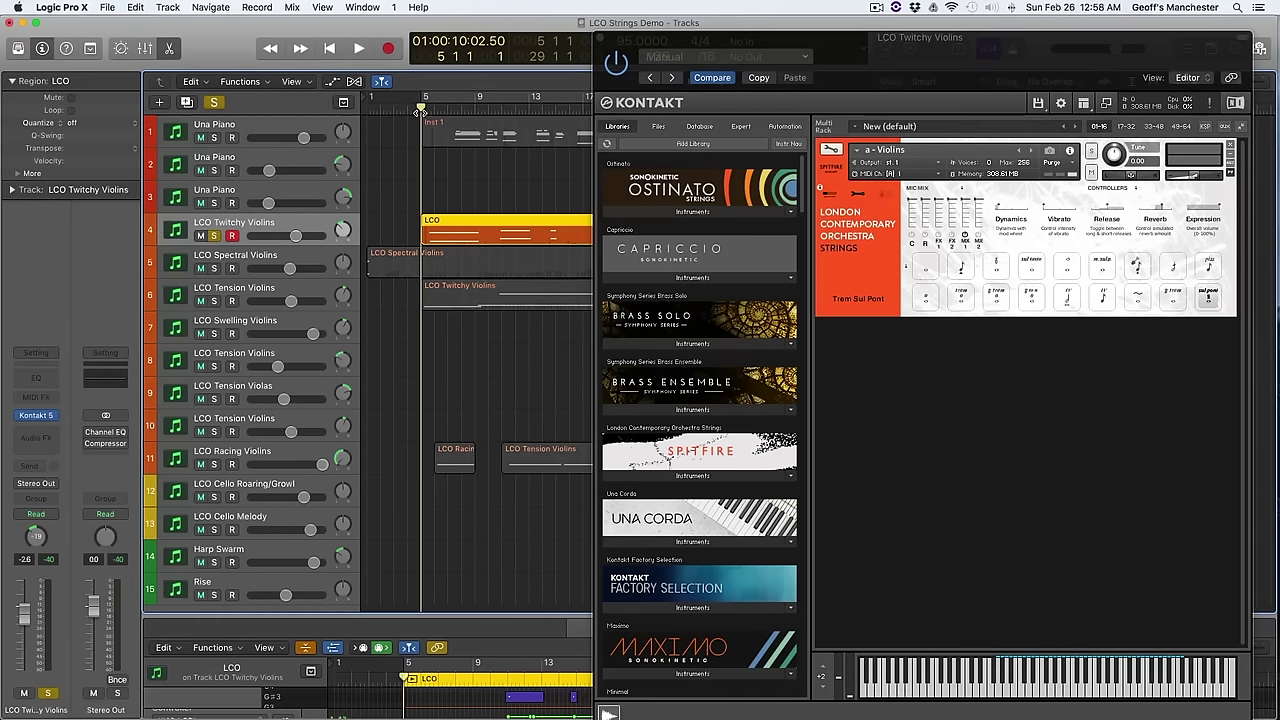
key(space)
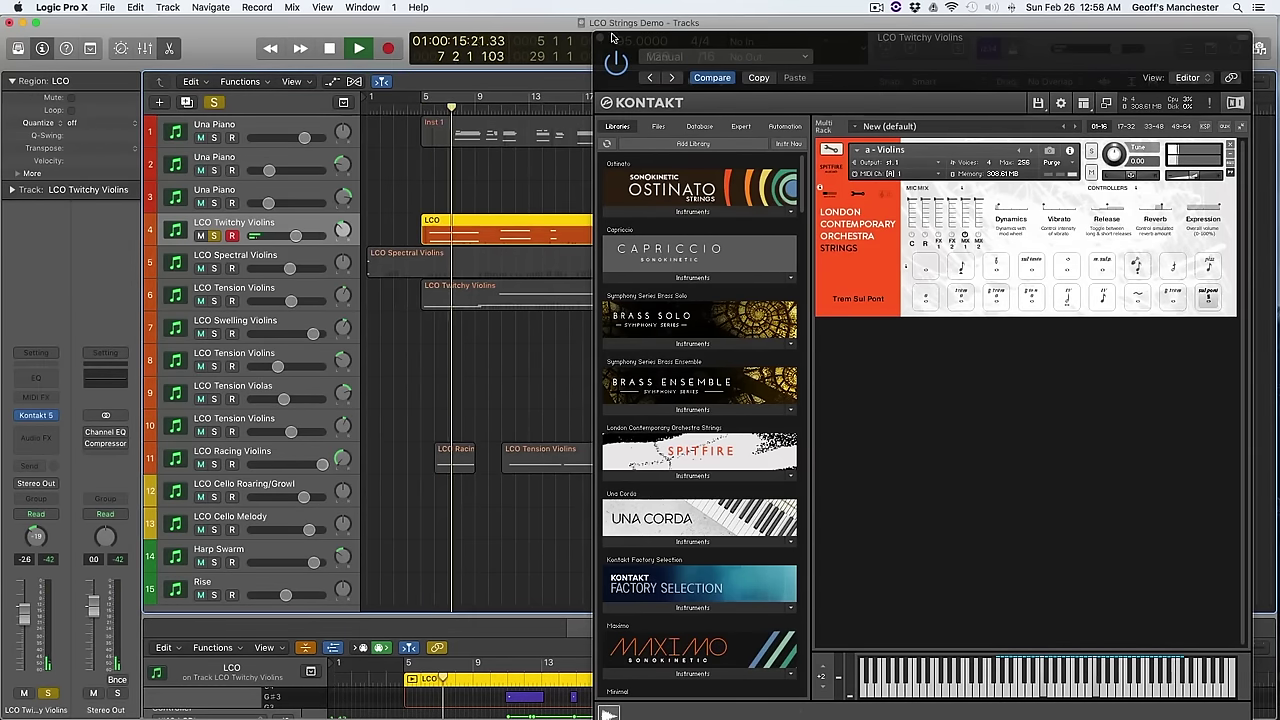
Step: Hide the instrument window and enlarge the Piano Roll to show the LCO region's controller #09 LSB curve
key(v)
drag(576, 614, 583, 343)
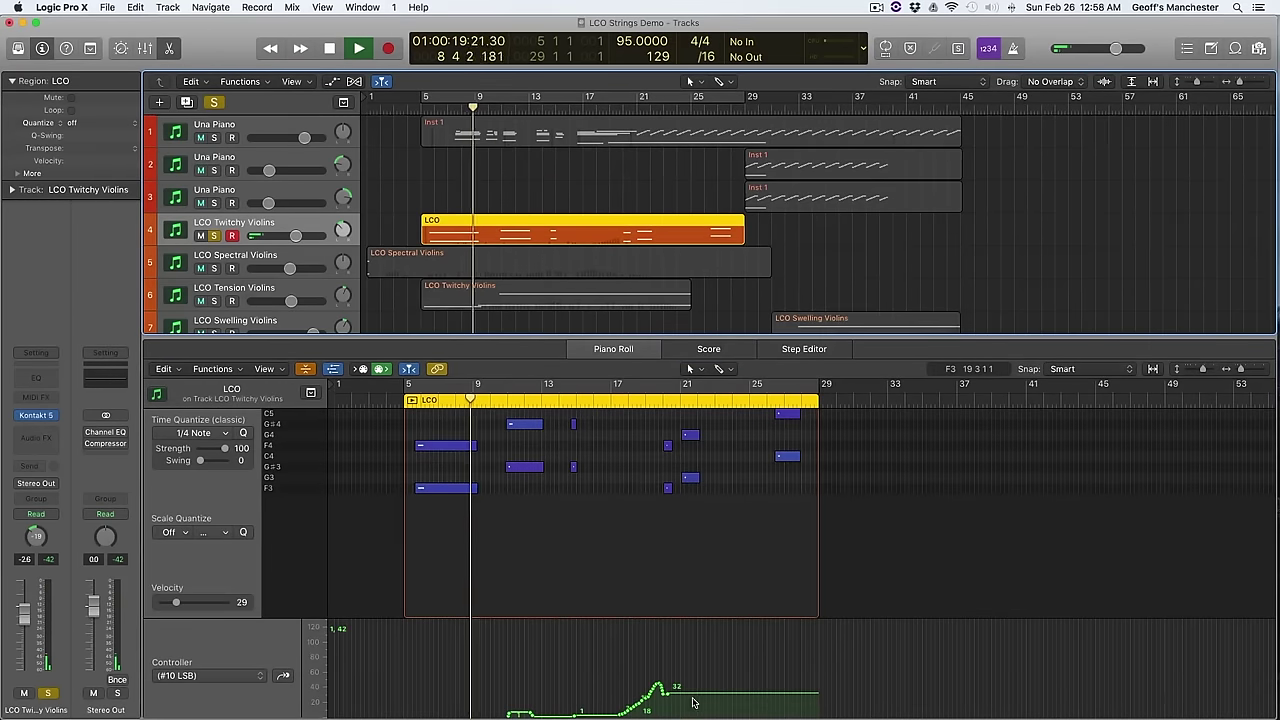
click(283, 678)
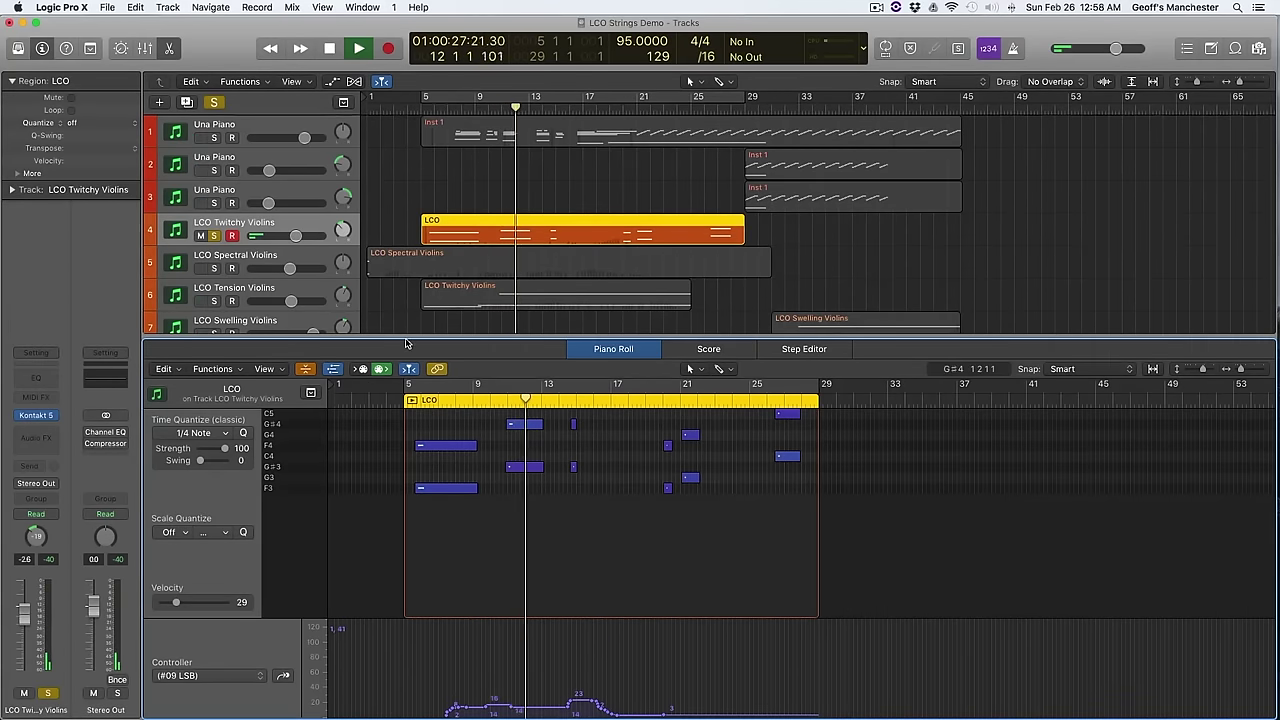
Step: Glance at the LCO Twitchy Violins track's automation, reduce the Piano Roll's height and stop playback
click(220, 237)
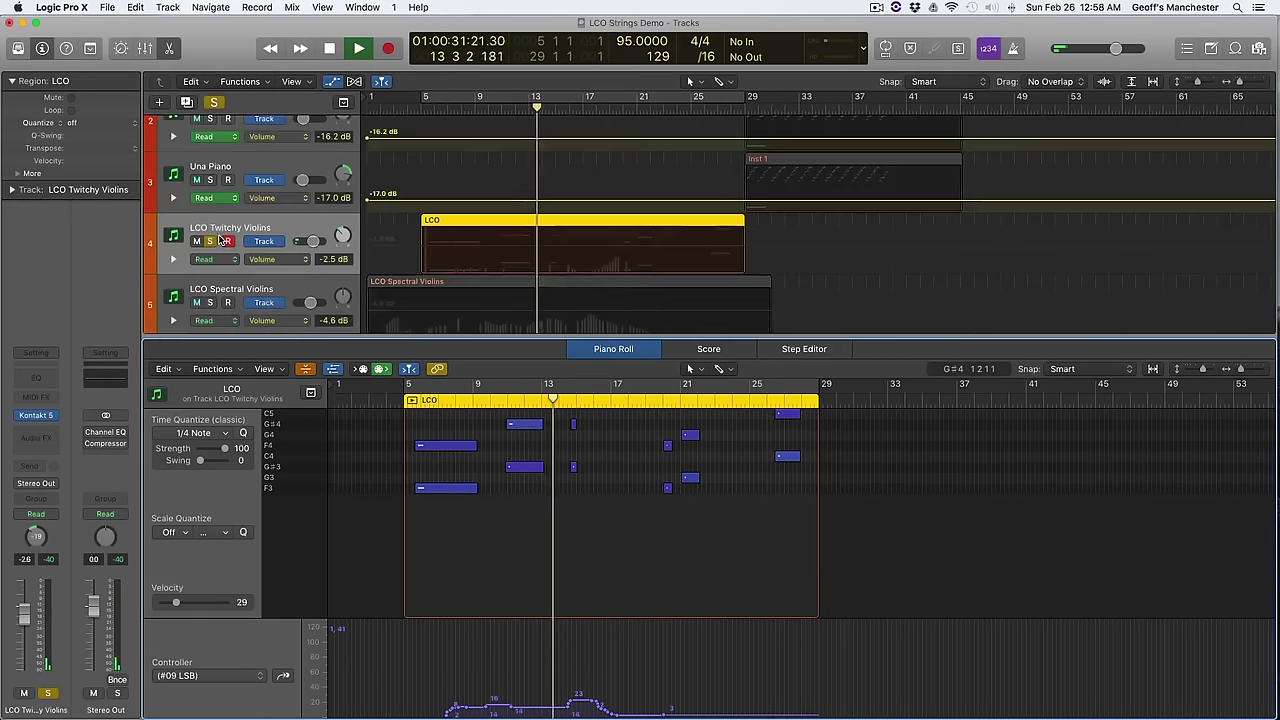
click(220, 237)
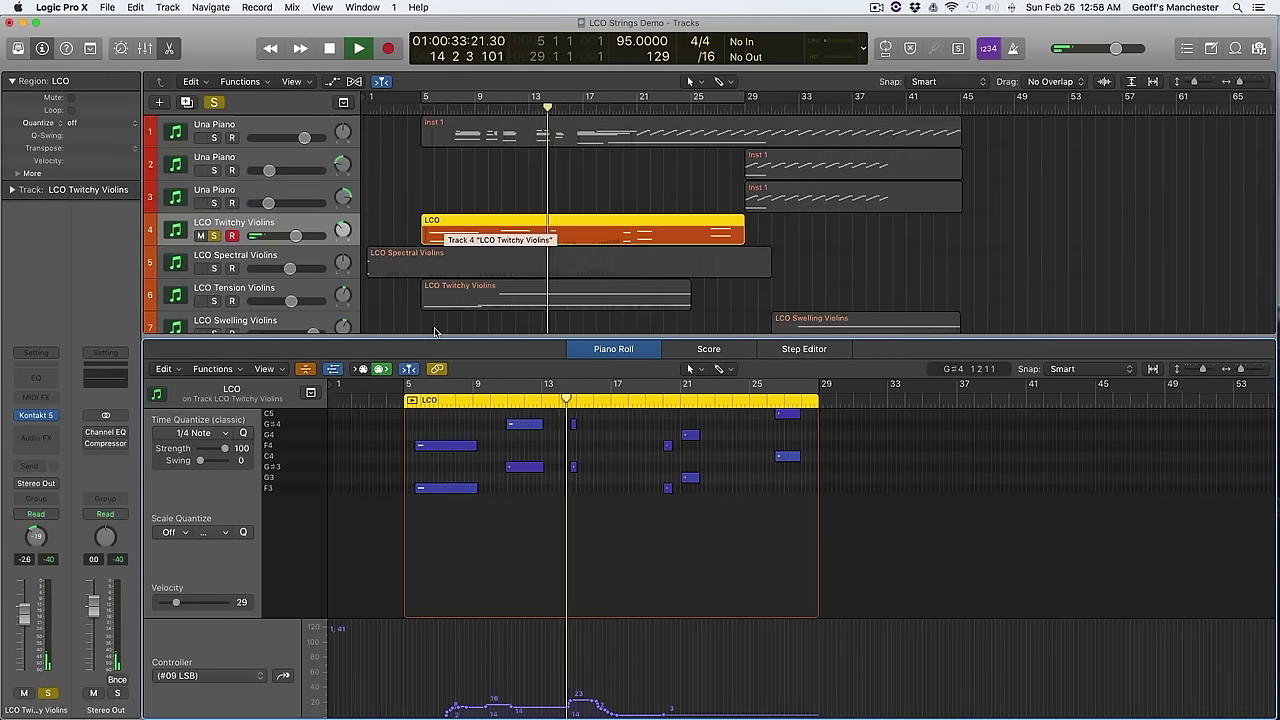
drag(440, 338, 440, 490)
key(space)
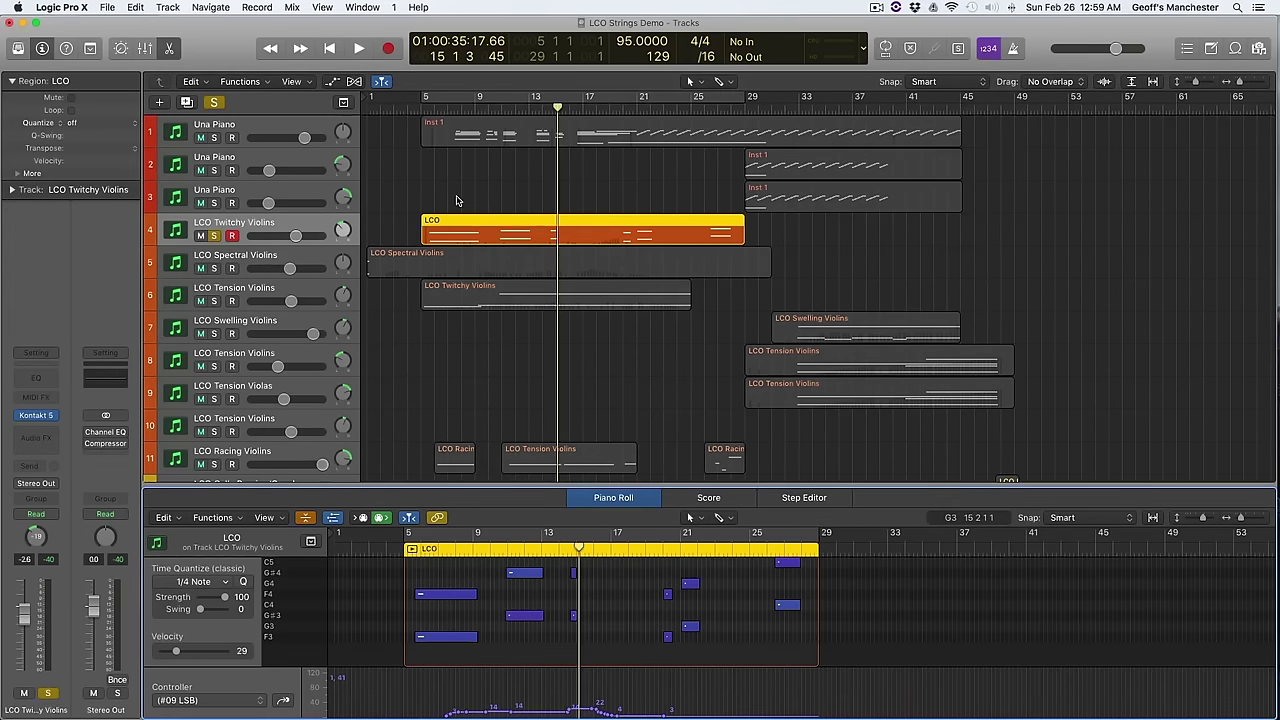
Step: Solo the LCO Spectral Violins track in place of LCO Twitchy Violins and play it from the project start
click(419, 112)
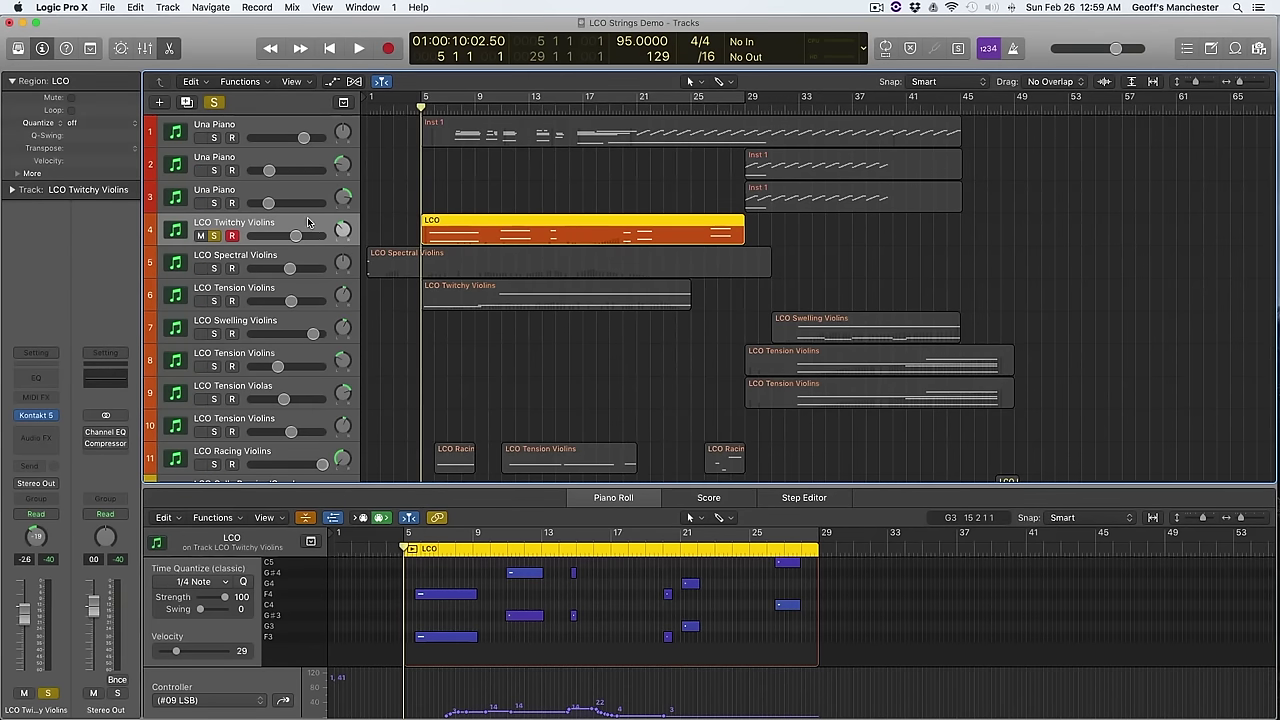
click(242, 268)
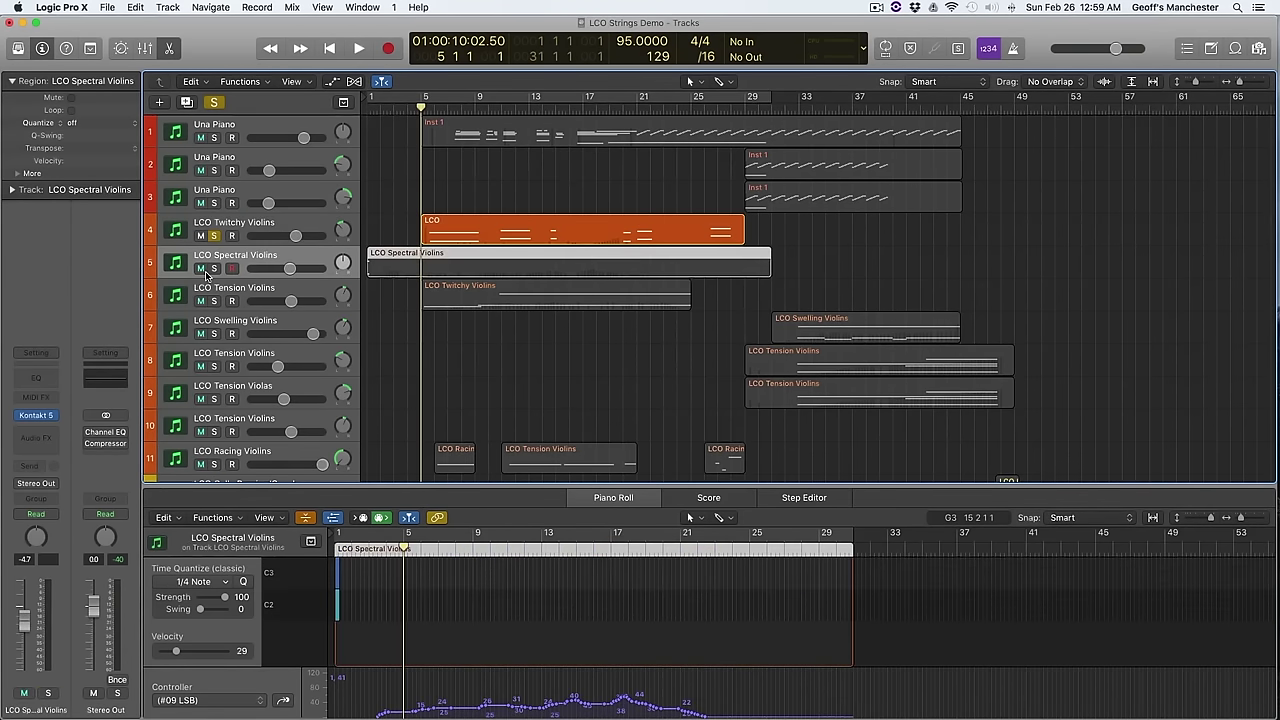
click(214, 269)
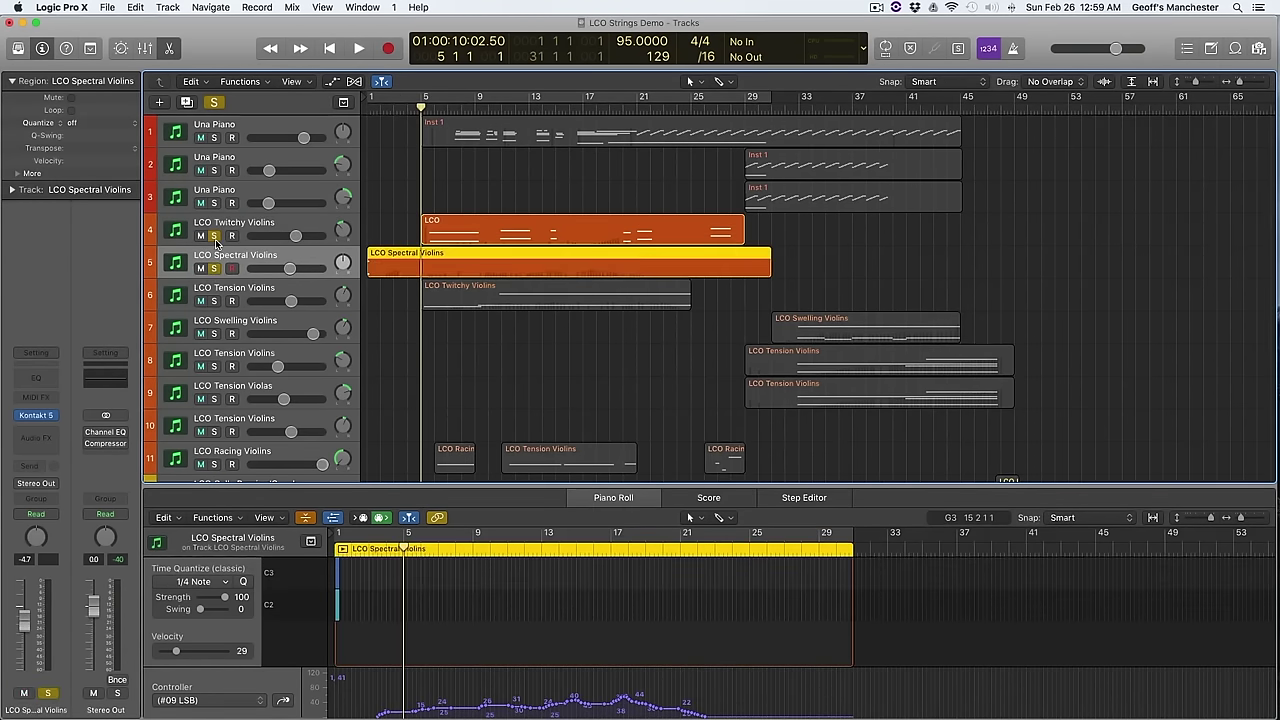
click(214, 236)
click(379, 104)
key(Return)
key(space)
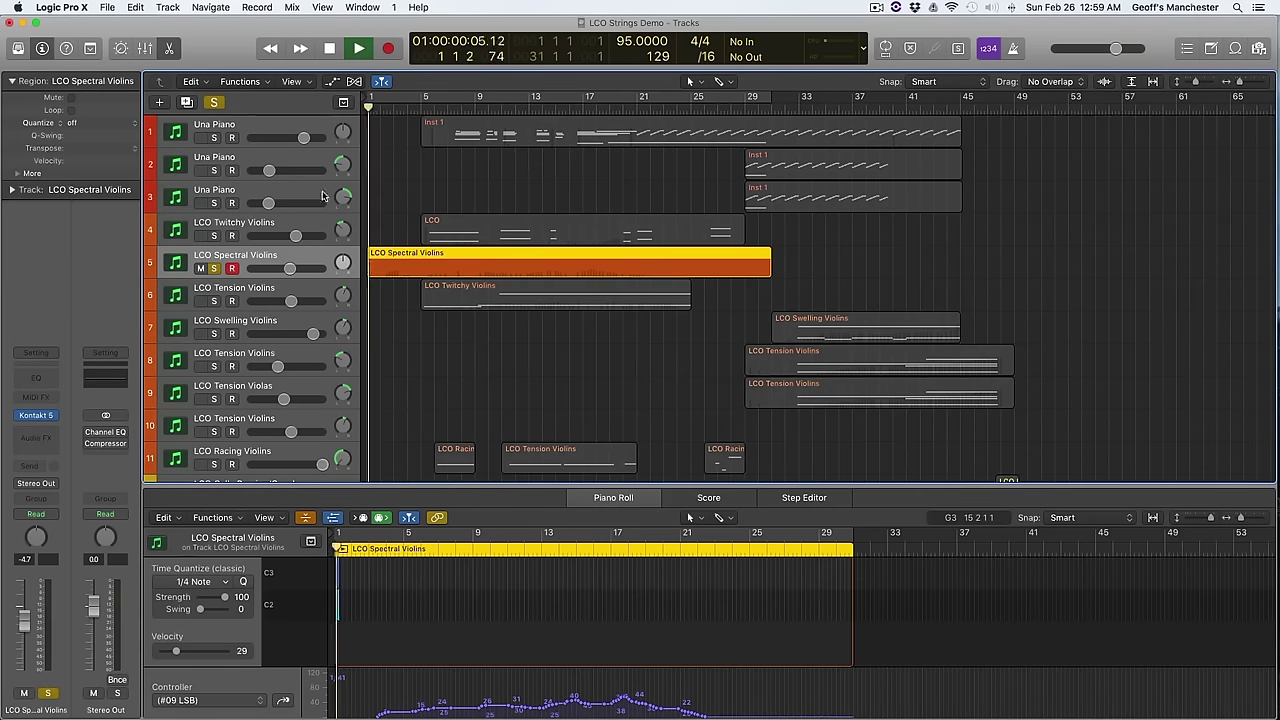
Step: Examine the LCO Spectral Violins track's Kontakt instrument during playback, stop playback and clear the desktop notification
click(37, 416)
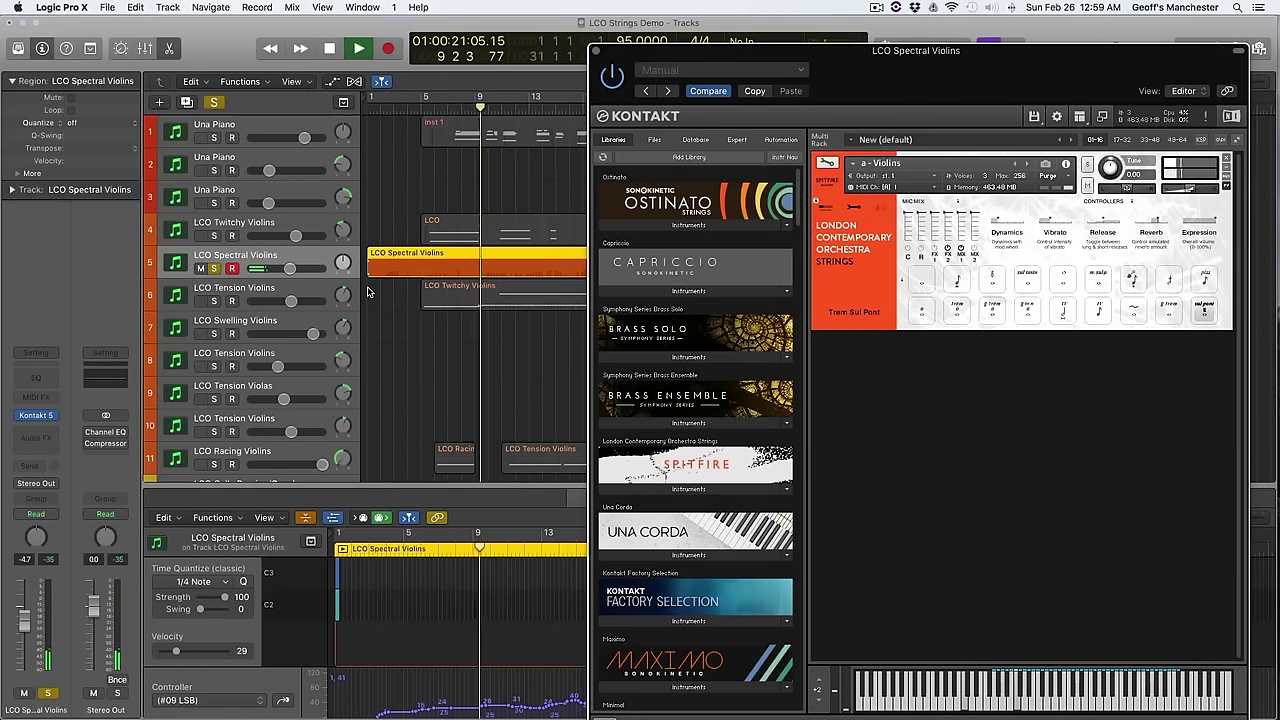
key(space)
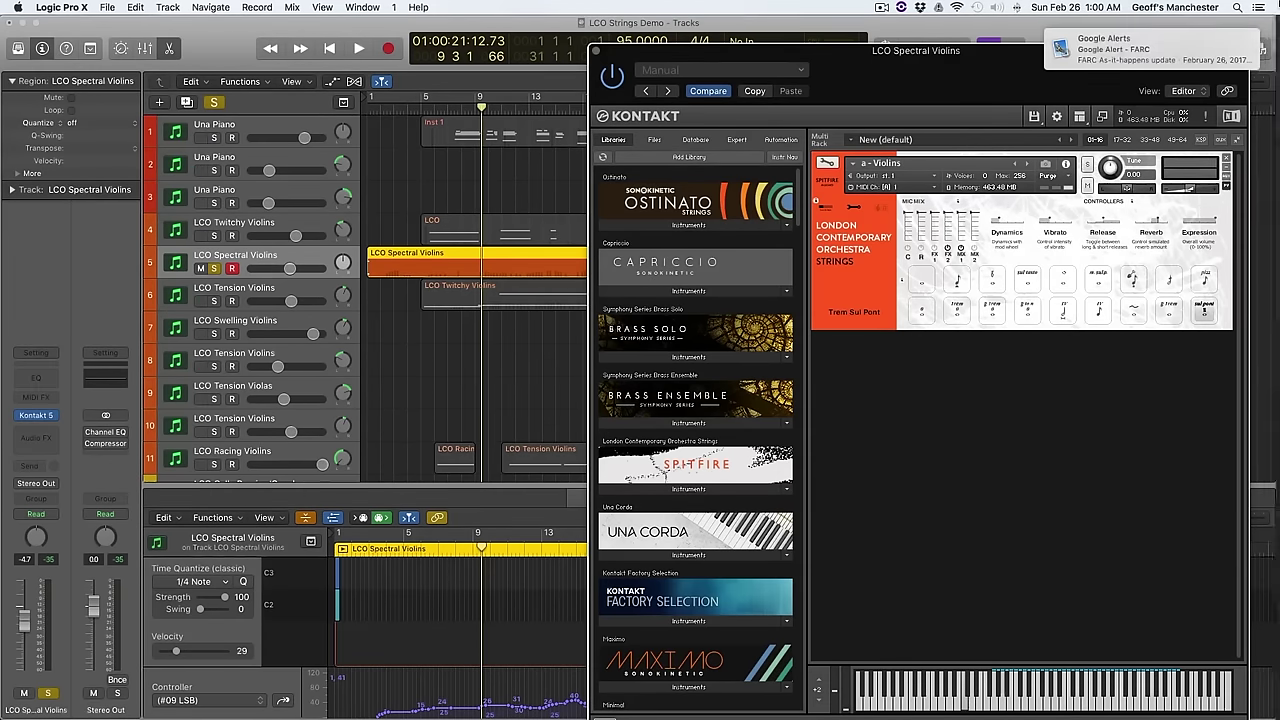
click(1265, 7)
click(1246, 22)
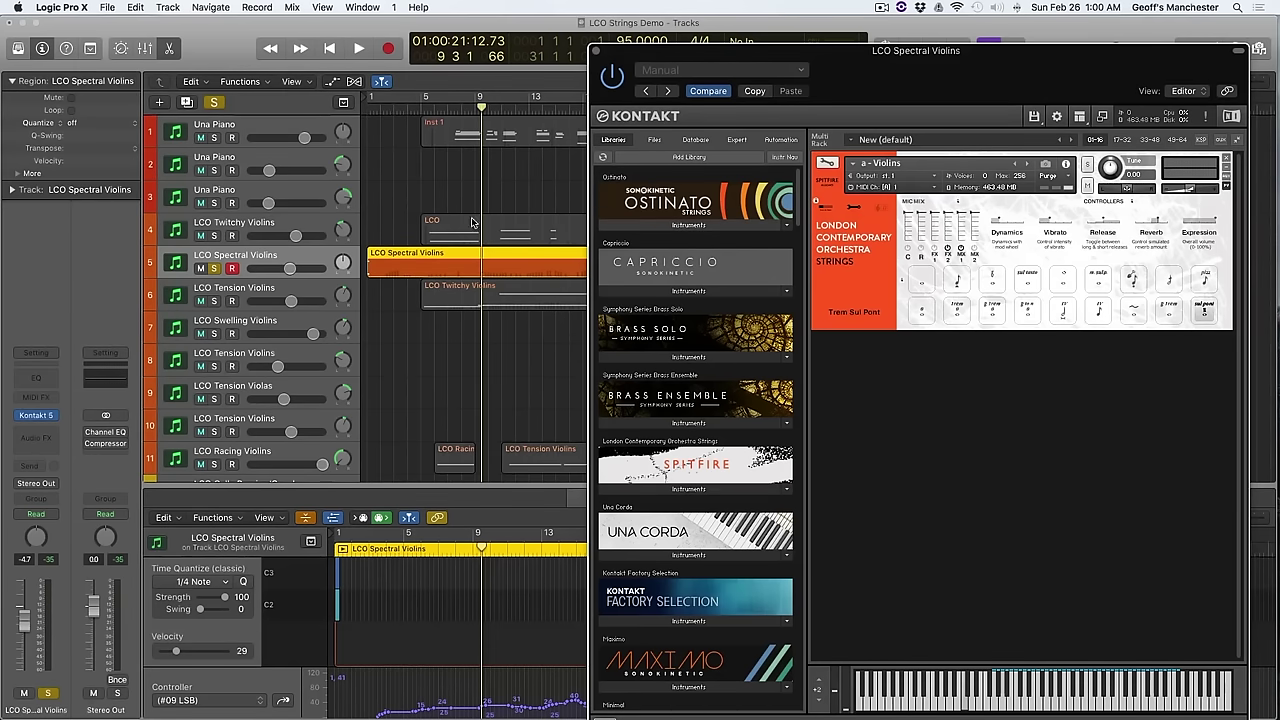
Step: Replay LCO Spectral Violins from the project start, with its Kontakt window closed and the Piano Roll's #10 LSB curve displayed
key(space)
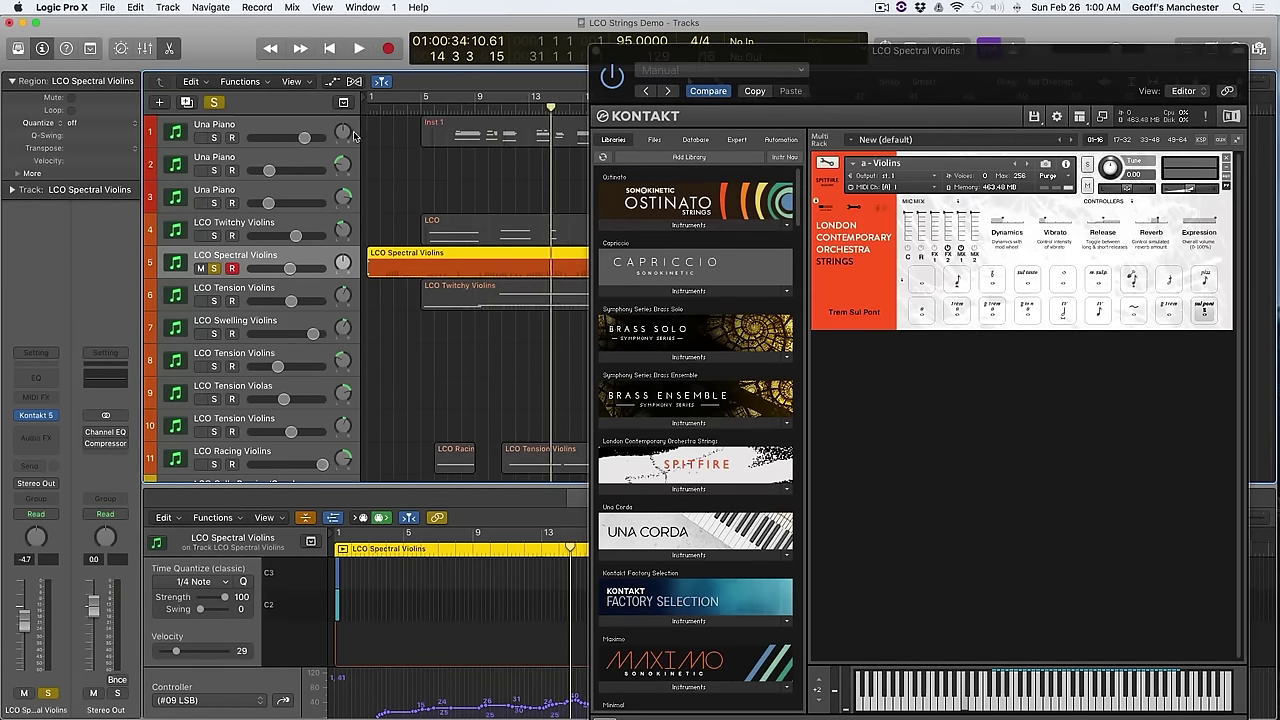
key(Return)
key(space)
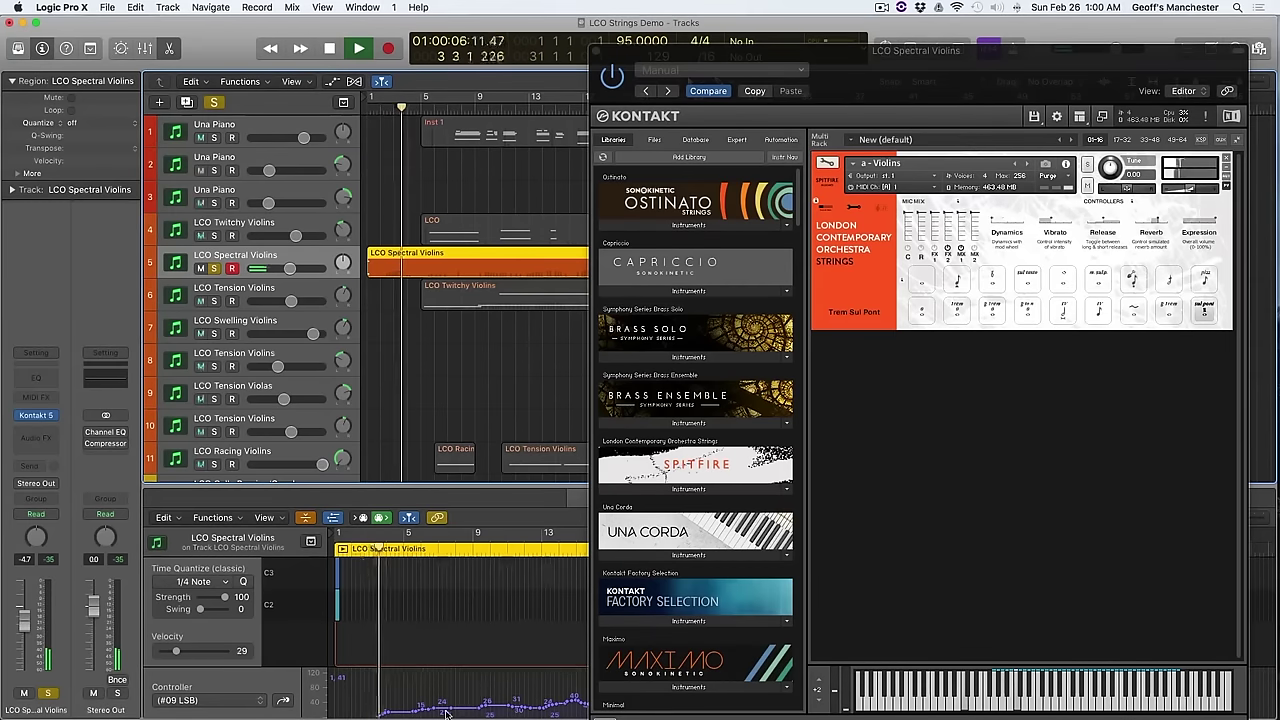
click(598, 52)
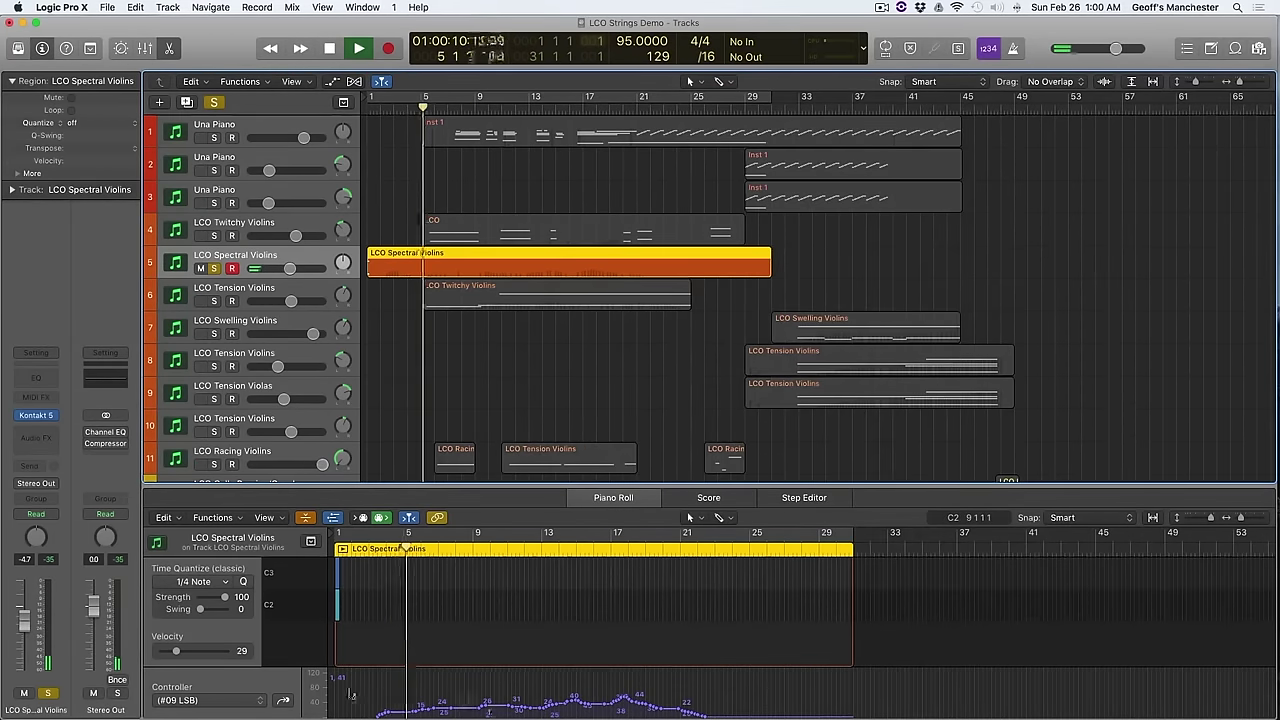
click(284, 700)
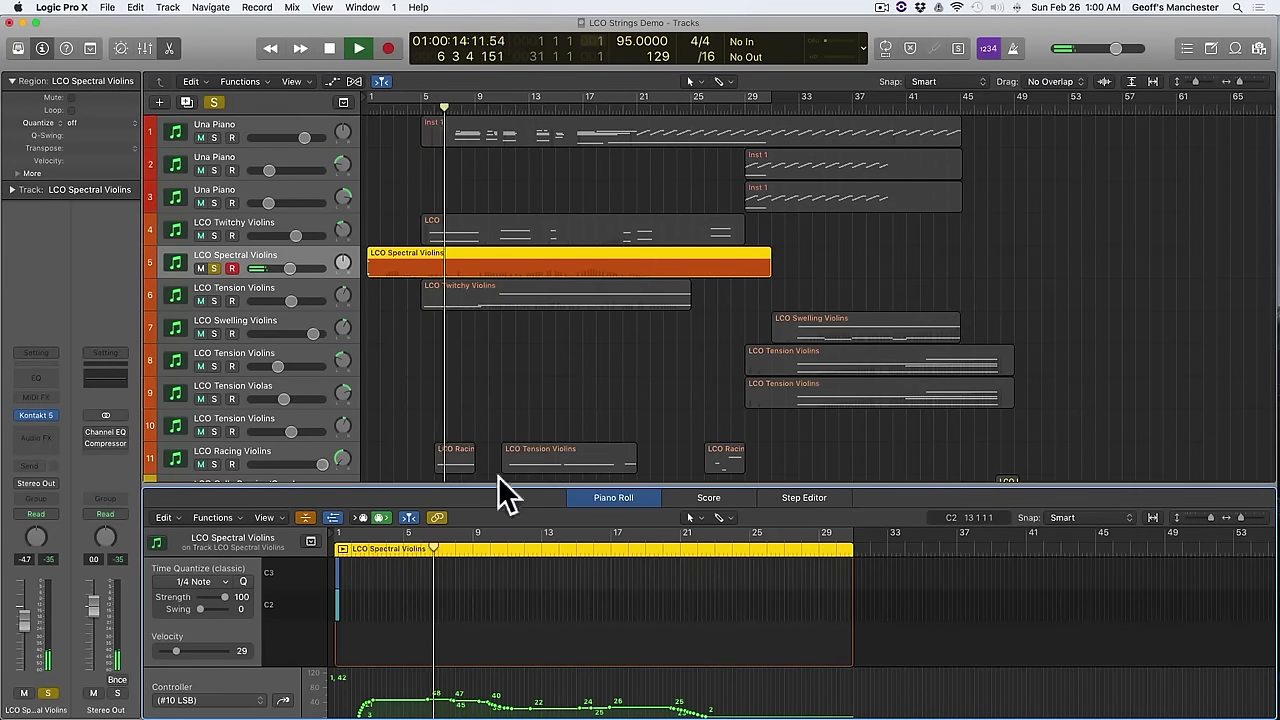
Step: Solo the first Una Piano track alongside LCO Spectral Violins, briefly compare them with the full mix and stop playback
click(214, 138)
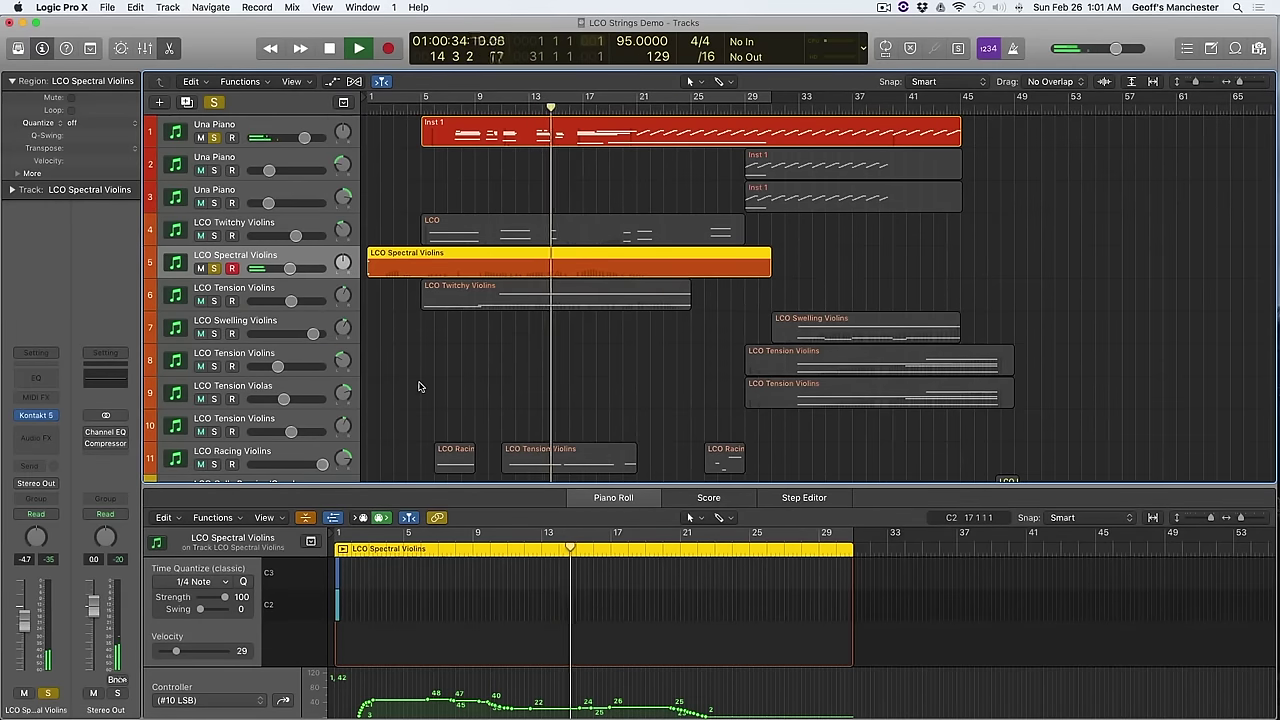
click(212, 103)
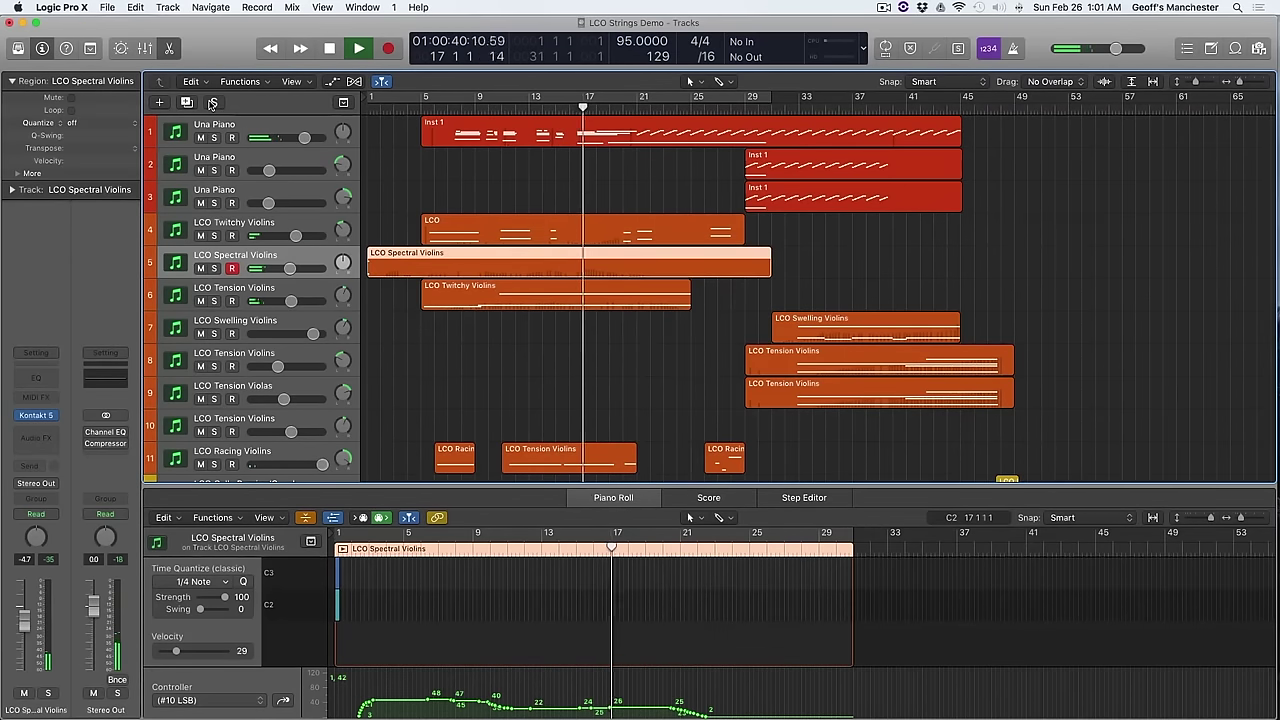
click(212, 103)
key(space)
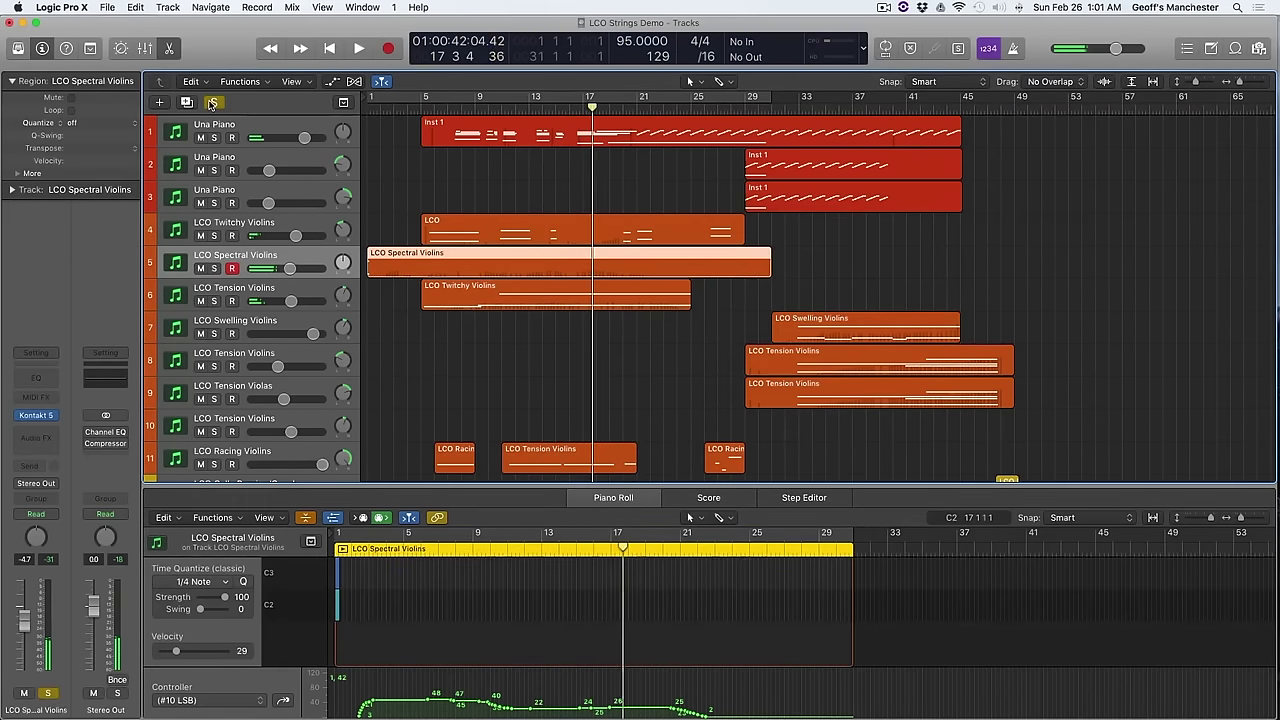
Step: Solo the LCO Tension Violins on track 6 in place of LCO Spectral Violins and open its Kontakt instrument
click(240, 287)
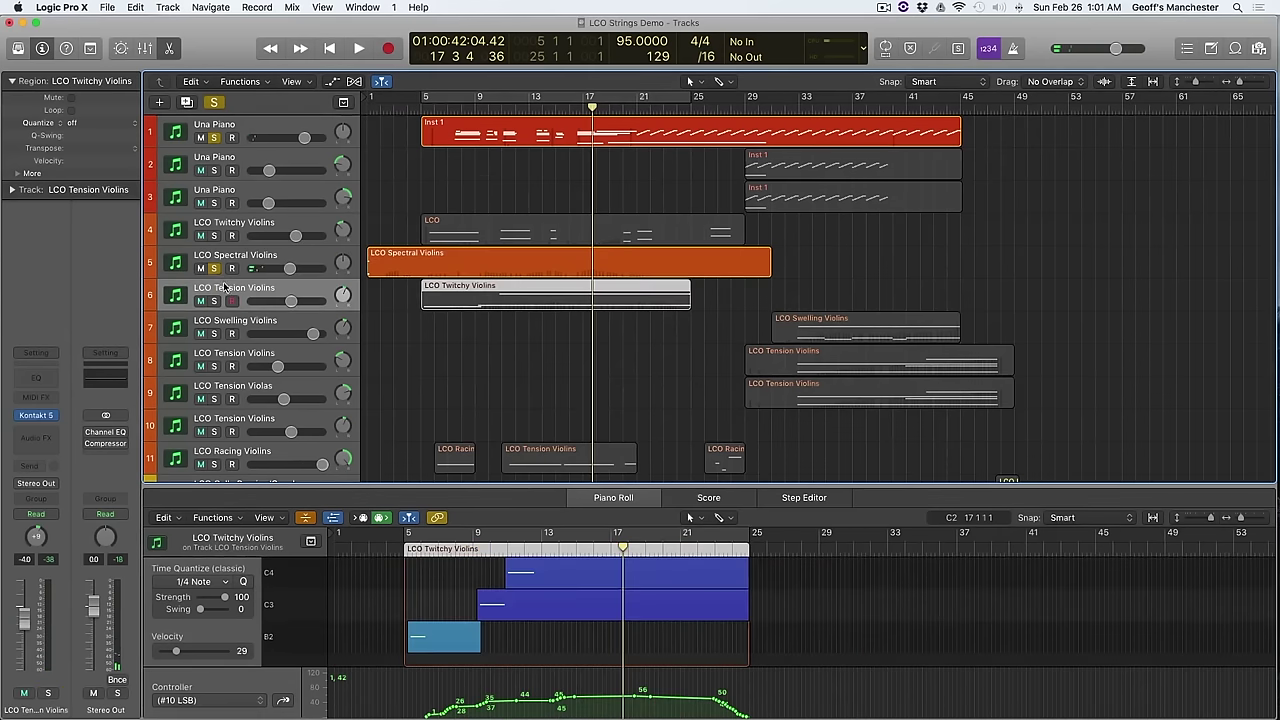
click(213, 269)
click(213, 301)
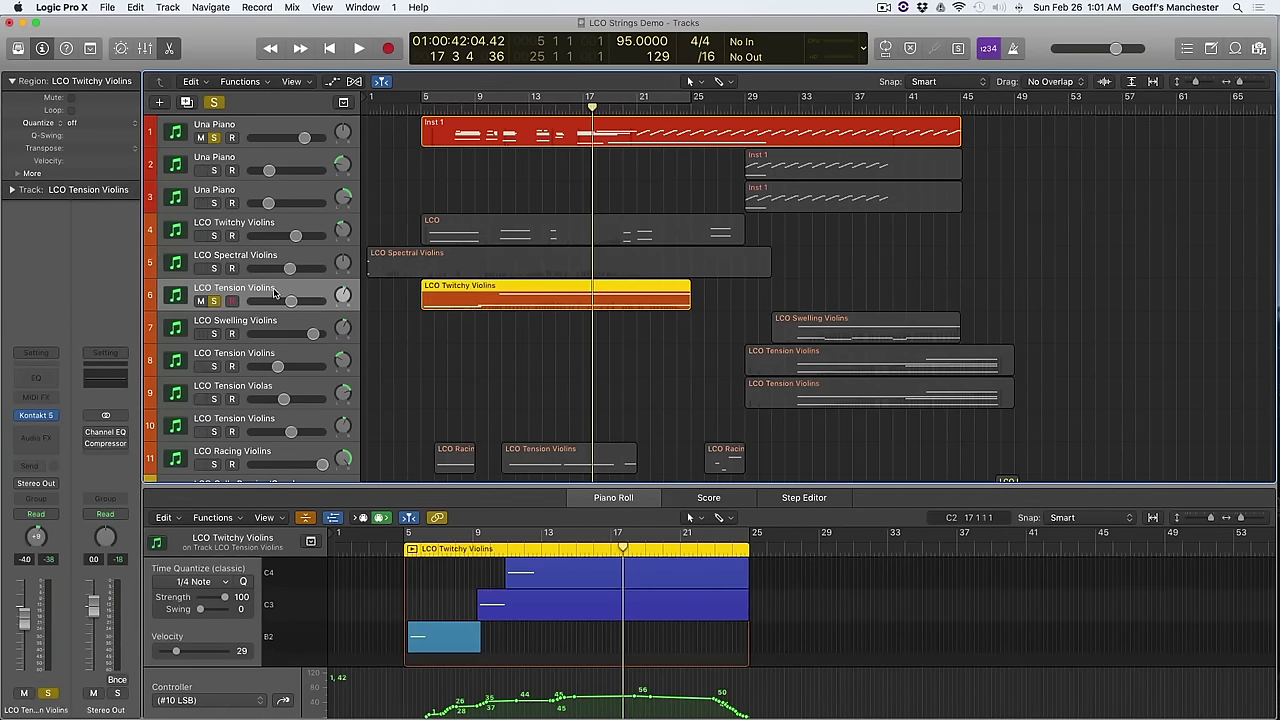
click(58, 414)
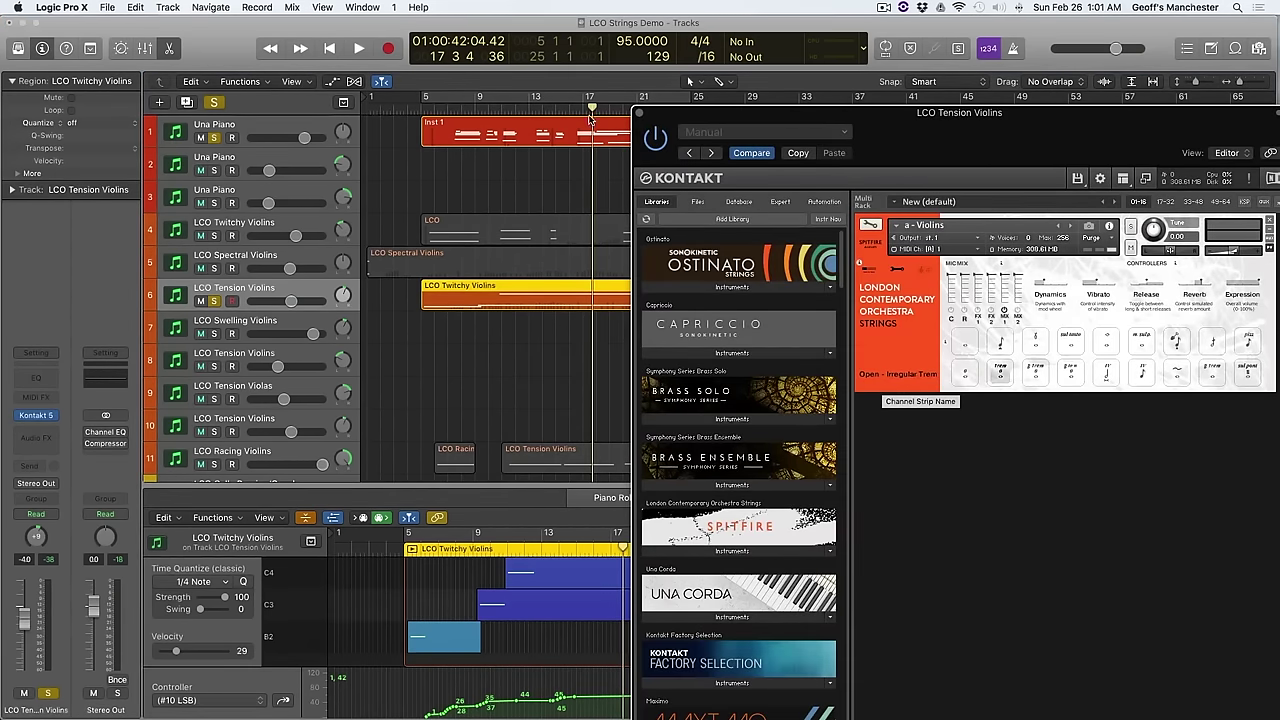
Step: Audition LCO Tension Violins from around bar 4, taking Una Piano out of solo so the violins play alone
drag(590, 105, 426, 100)
key(space)
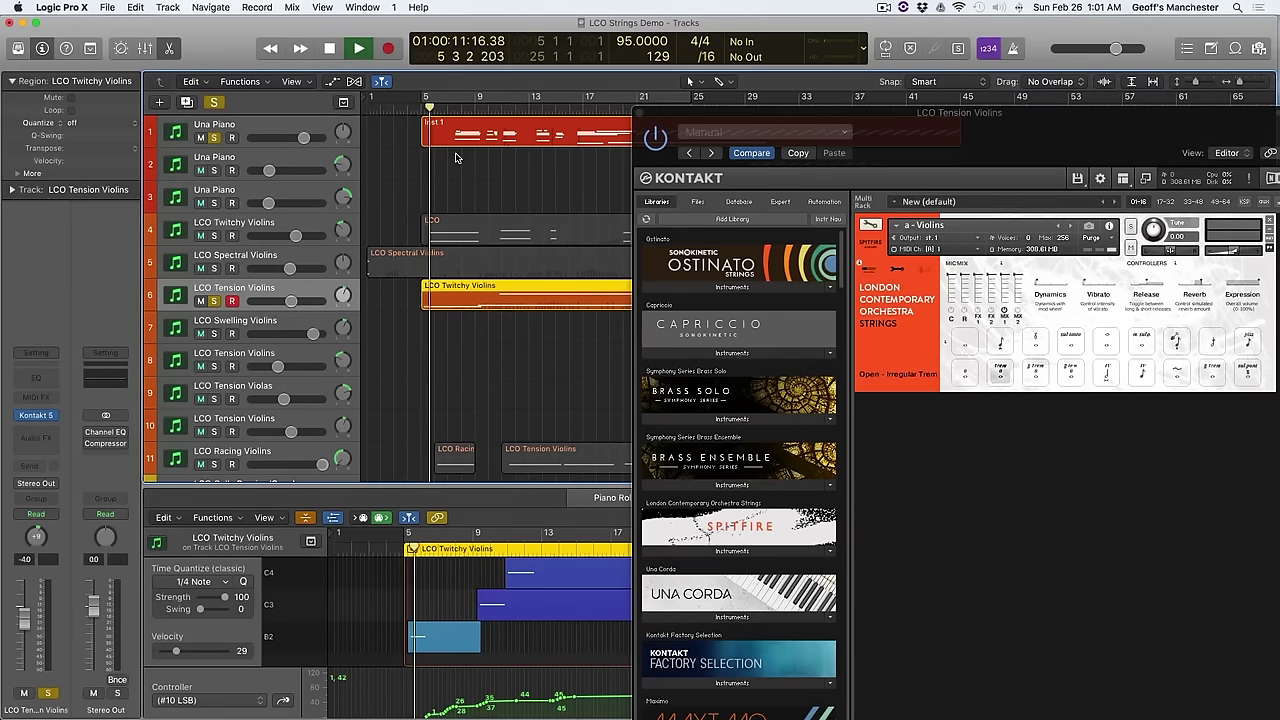
click(409, 104)
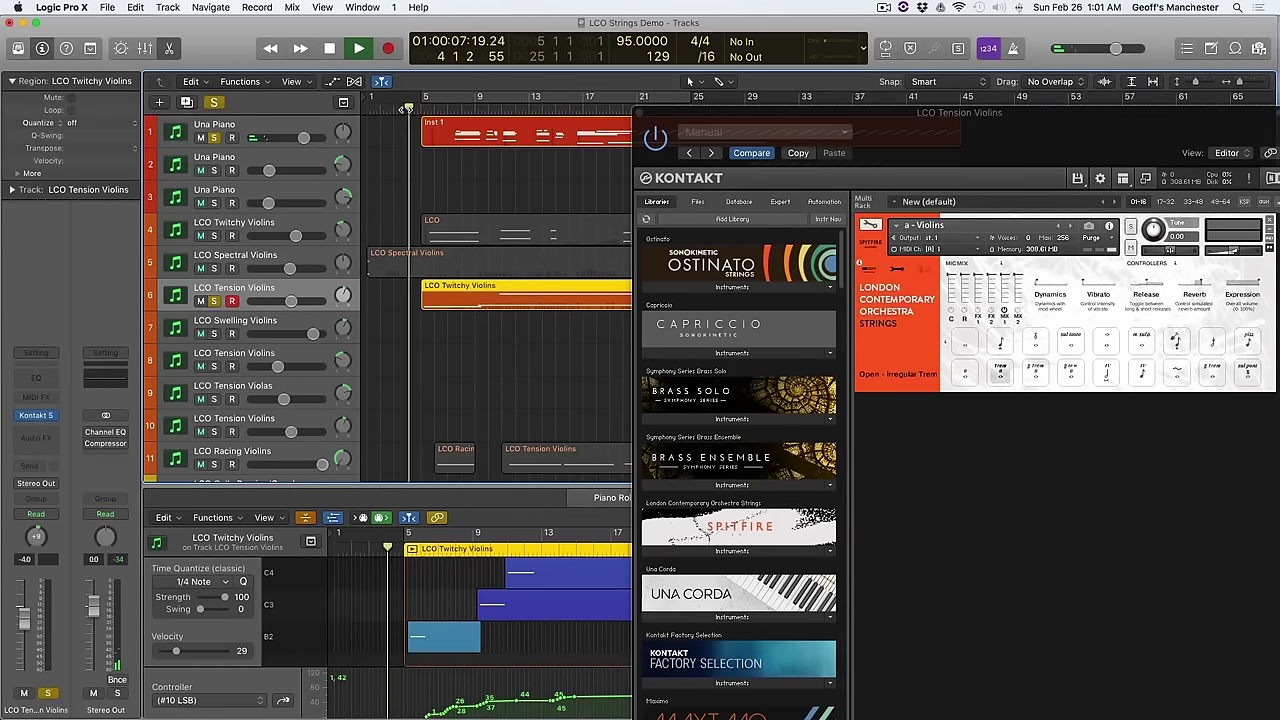
key(space)
click(211, 140)
key(space)
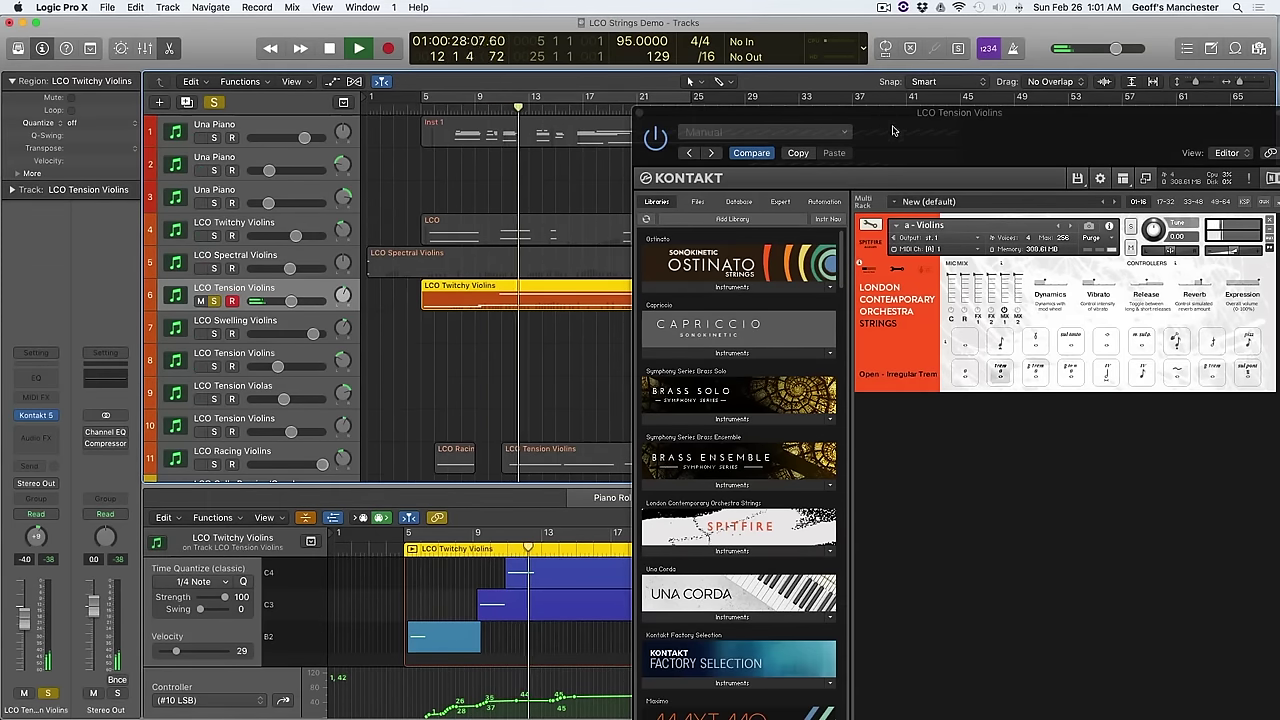
Step: Bring the whole LCO Tension Violins Kontakt window into view, examine its articulation and controls during playback, and close it
drag(704, 112, 656, 22)
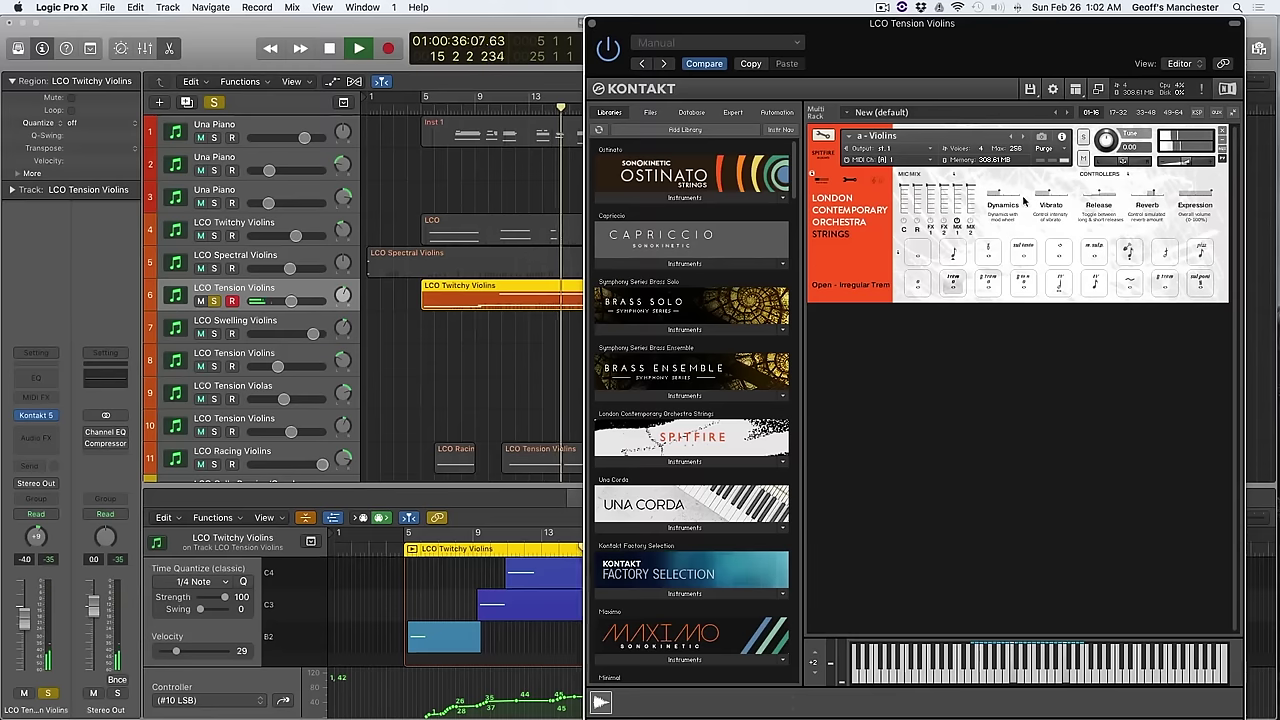
click(591, 24)
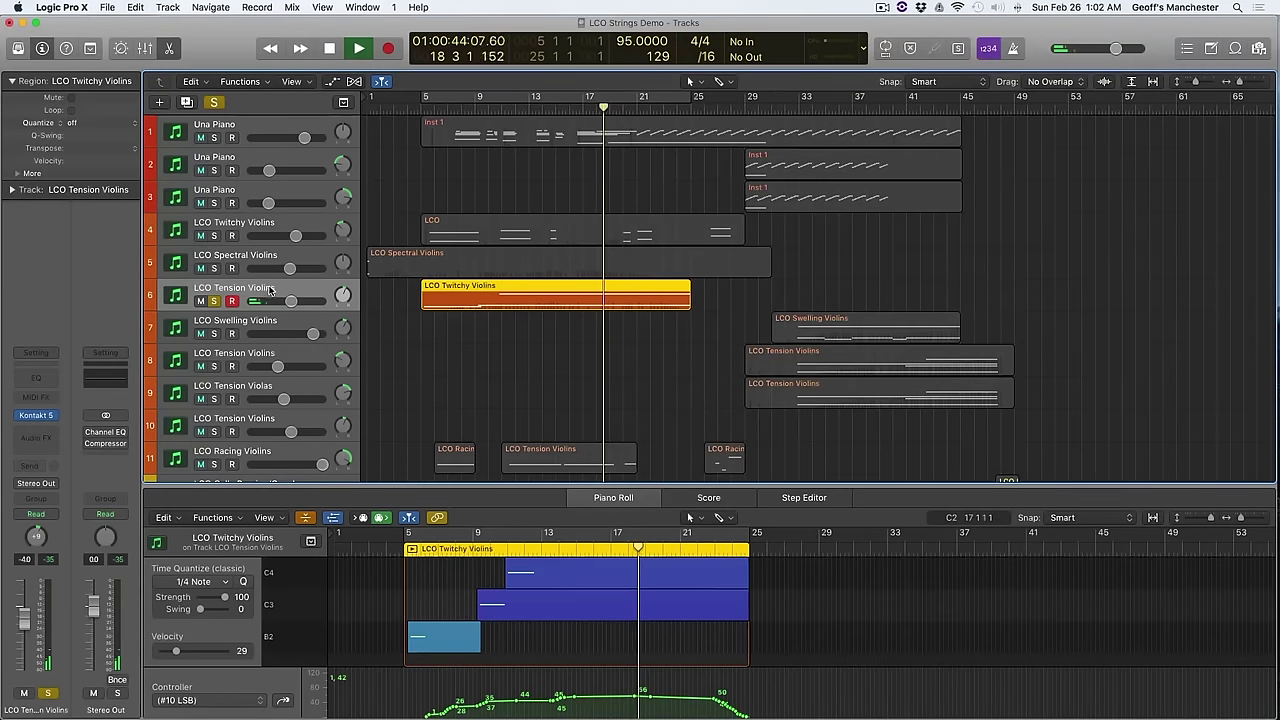
Step: Compare LCO Tension Violins with the full mix, return the playhead to the project start and clear the track's solo
click(214, 301)
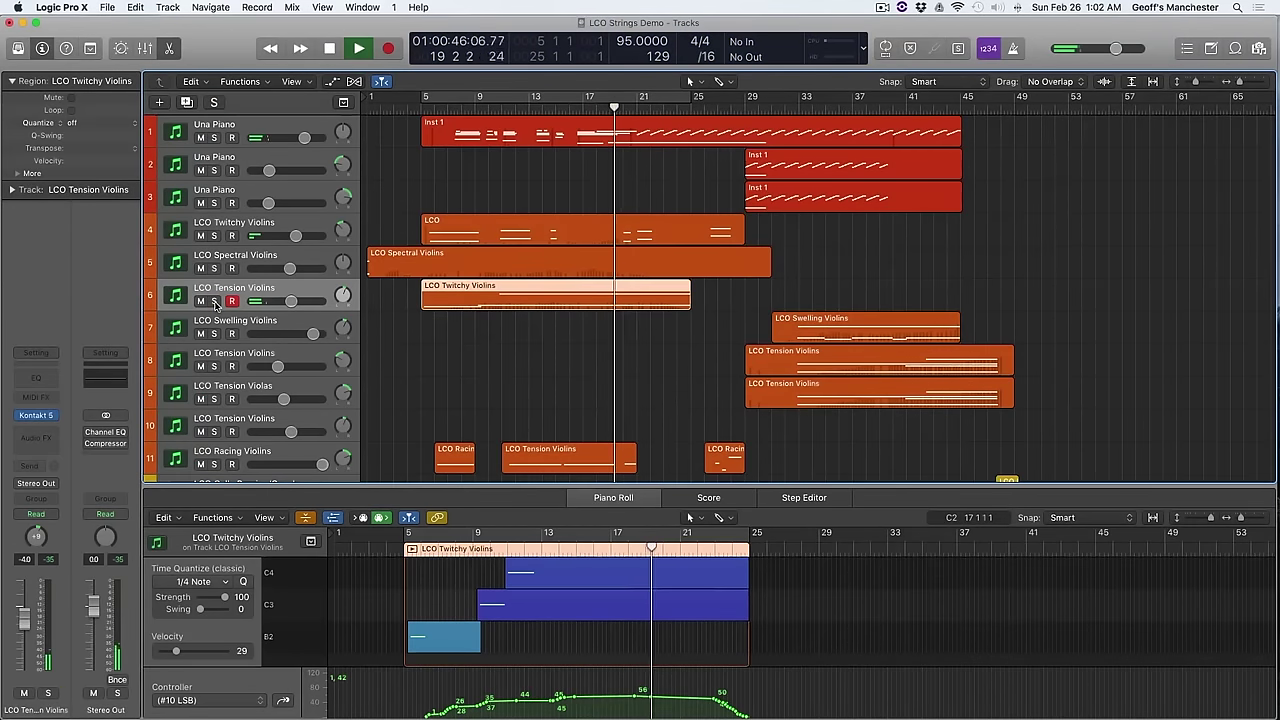
click(214, 301)
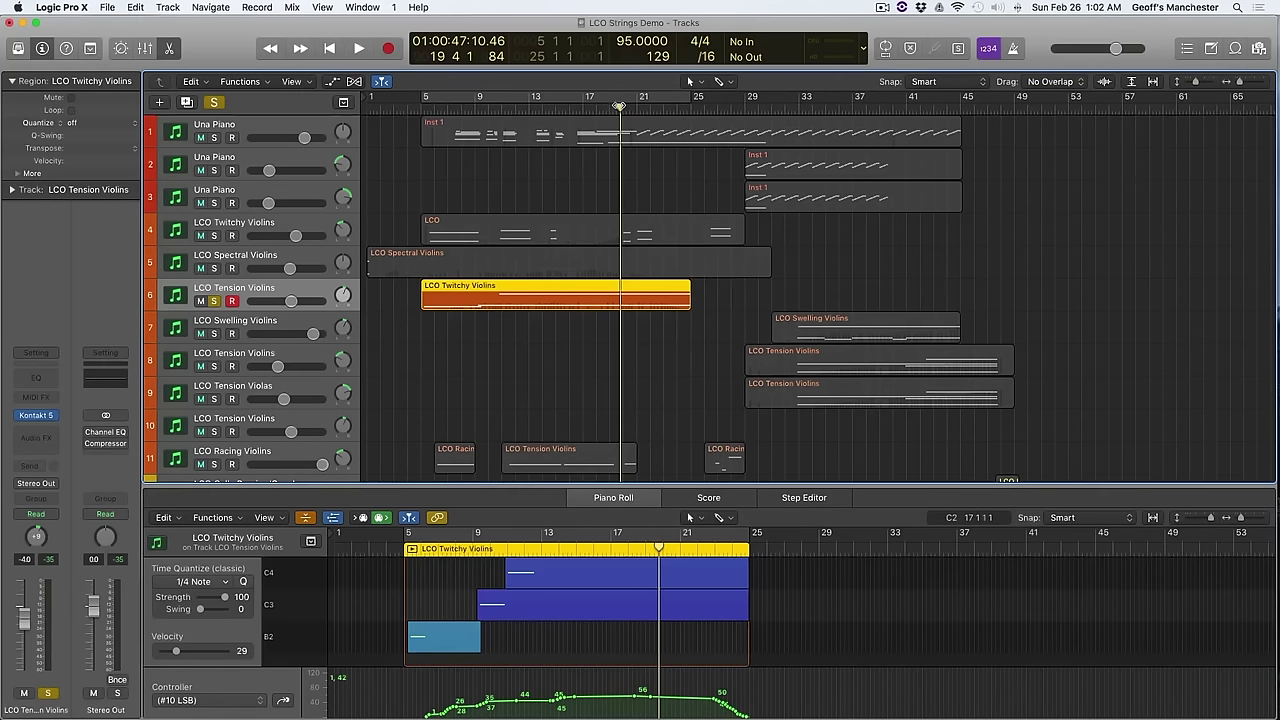
drag(617, 105, 358, 97)
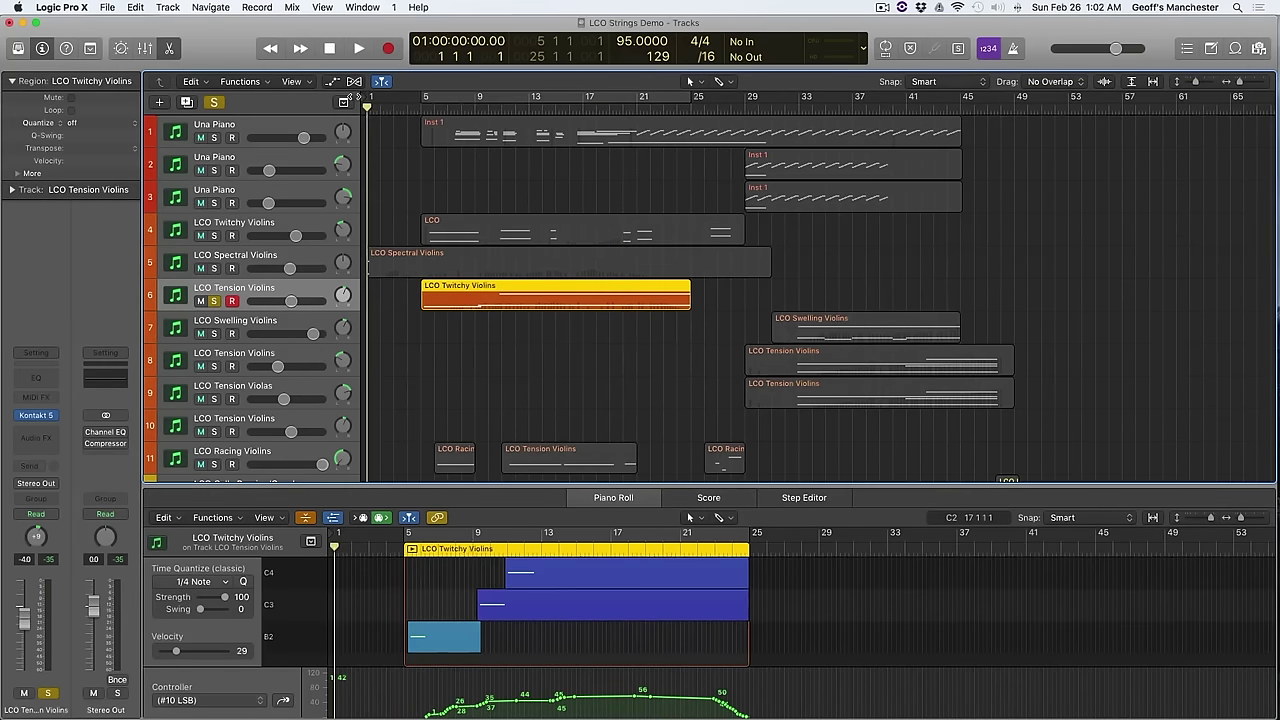
click(213, 301)
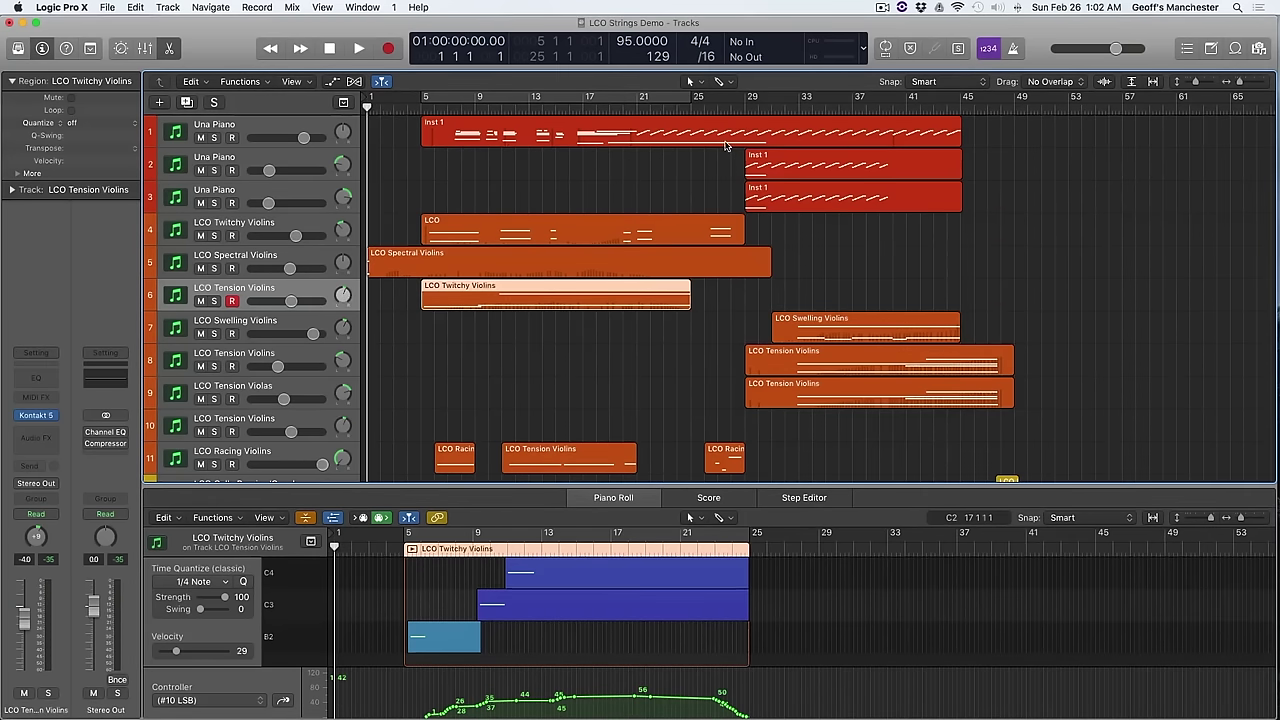
Step: Solo the LCO Swelling Violins track and play its region from bar 31
click(770, 109)
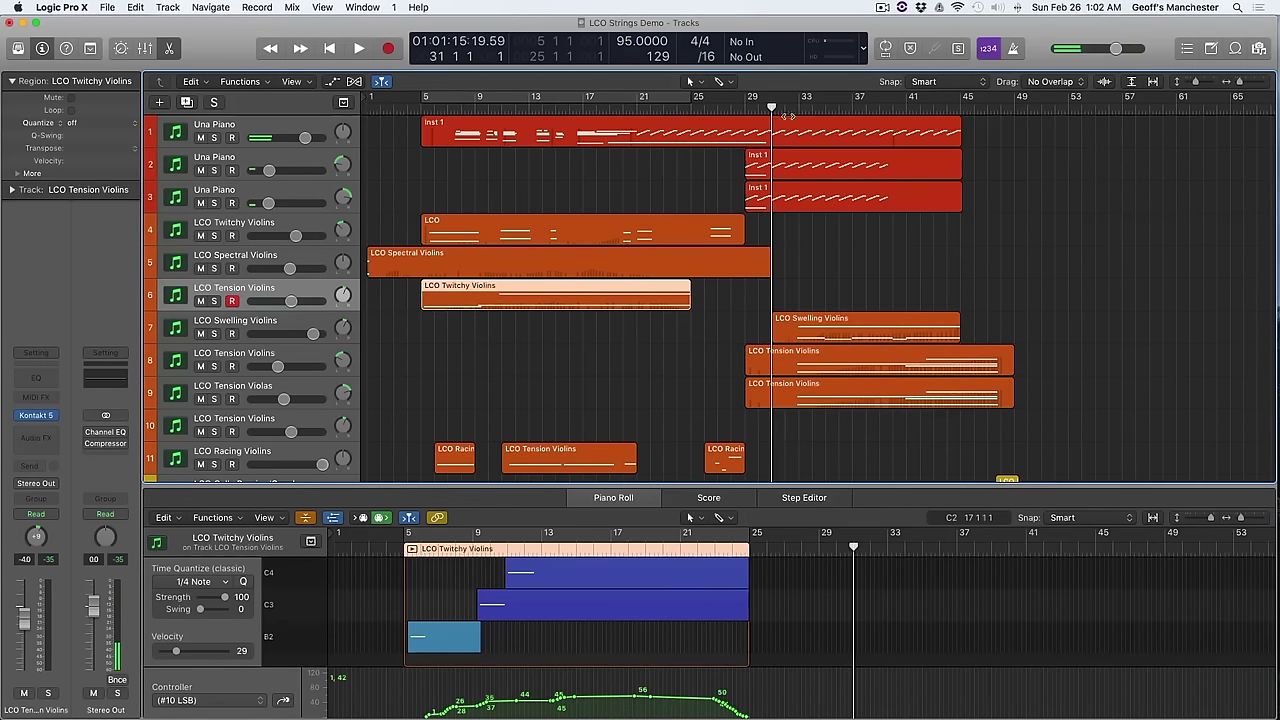
click(830, 323)
click(205, 320)
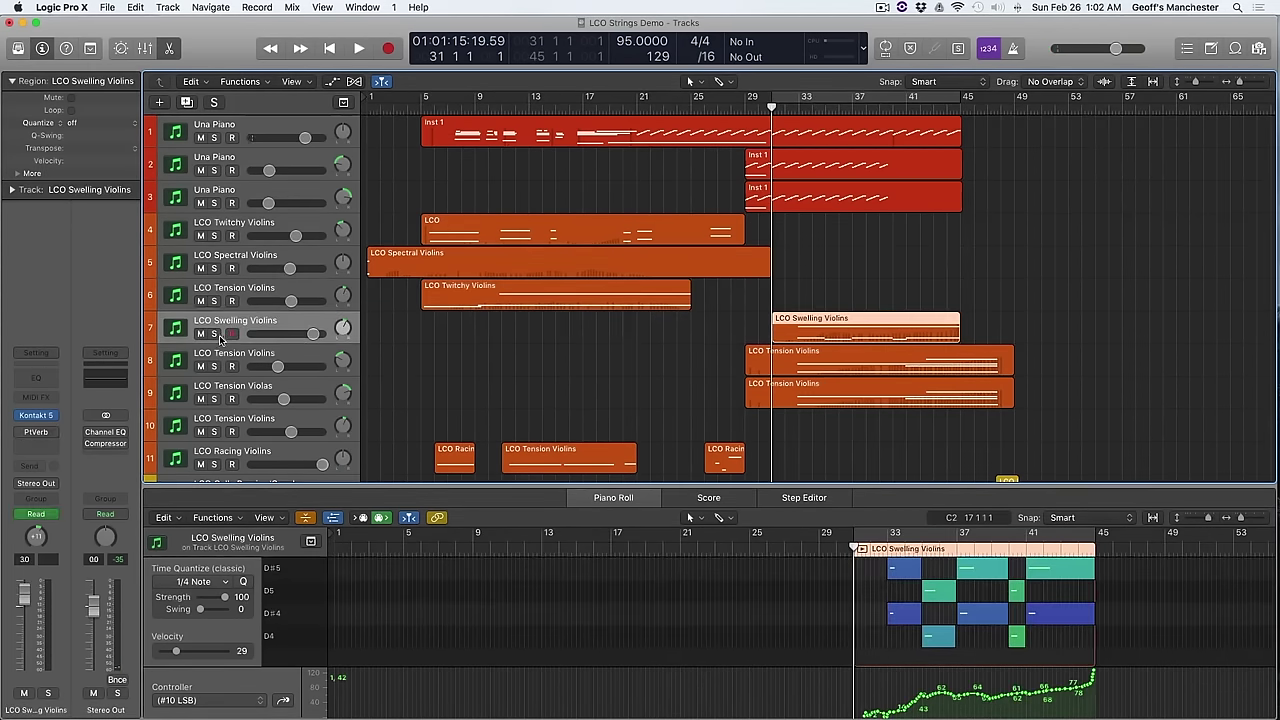
click(214, 334)
scroll(838, 298, down, 2)
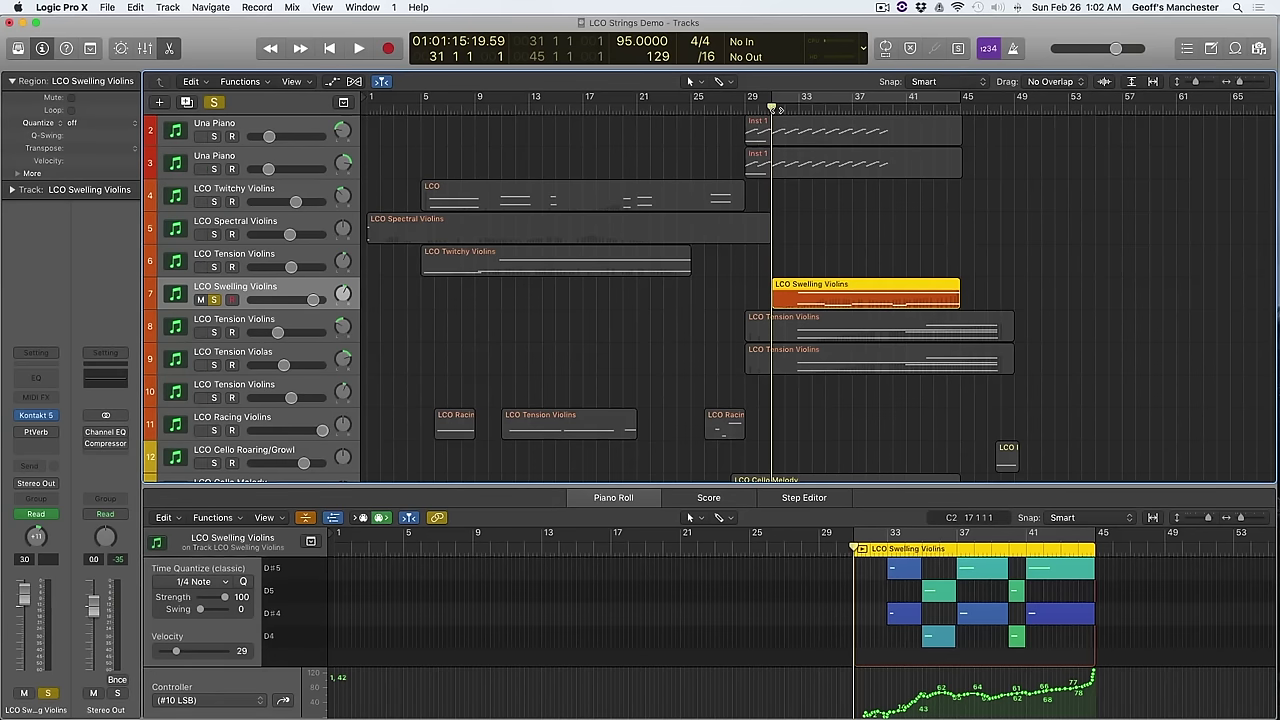
key(space)
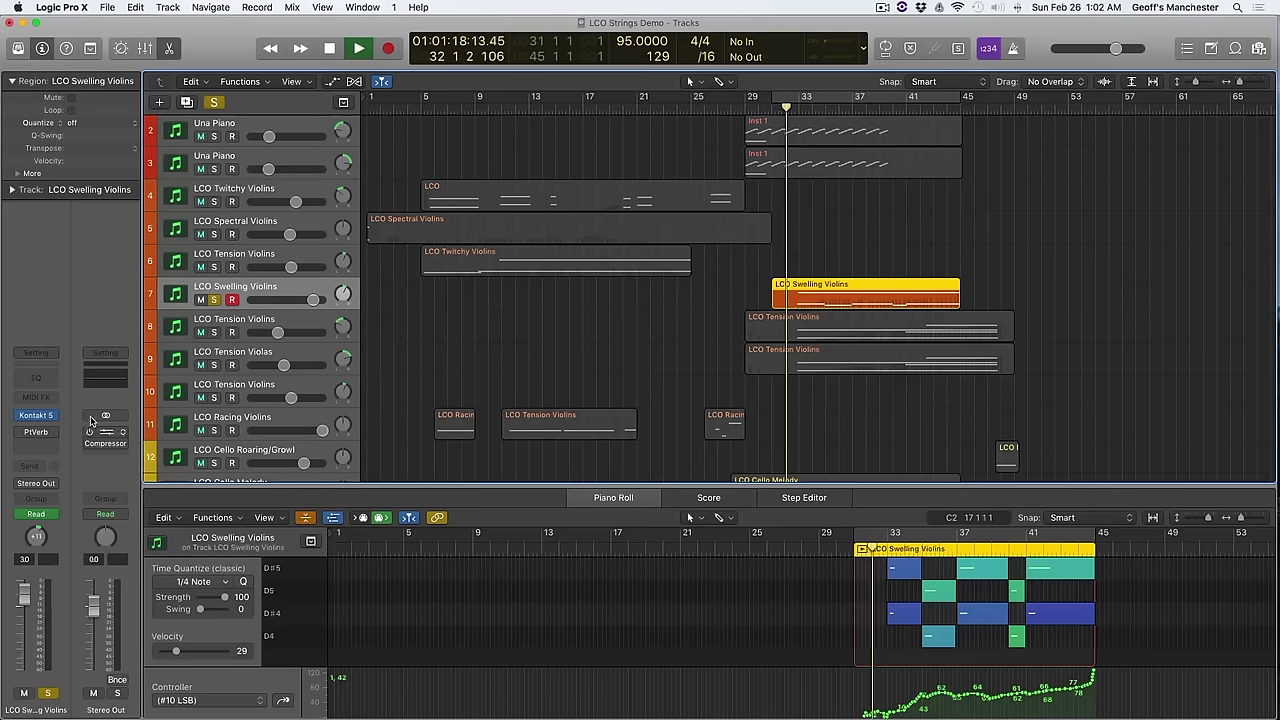
Step: Open the LCO Swelling Violins track's Kontakt instrument, examine its articulation and controls during playback, and close it
click(47, 415)
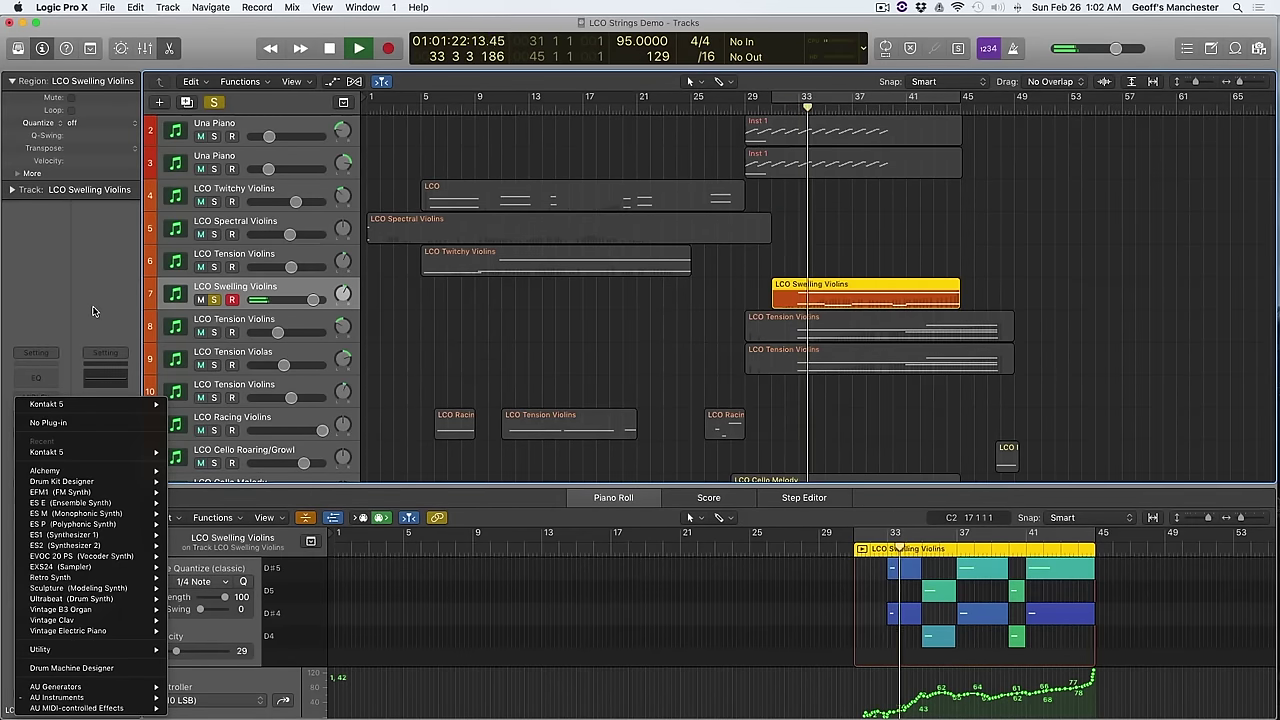
click(37, 418)
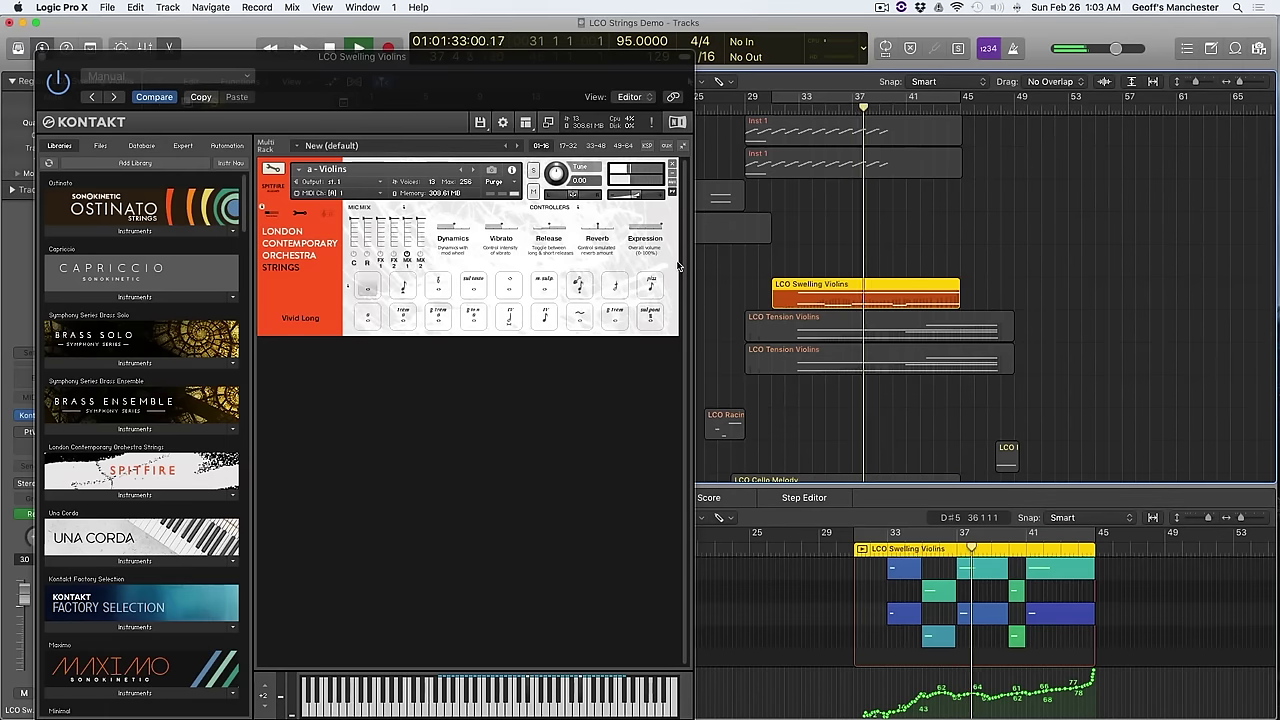
click(42, 64)
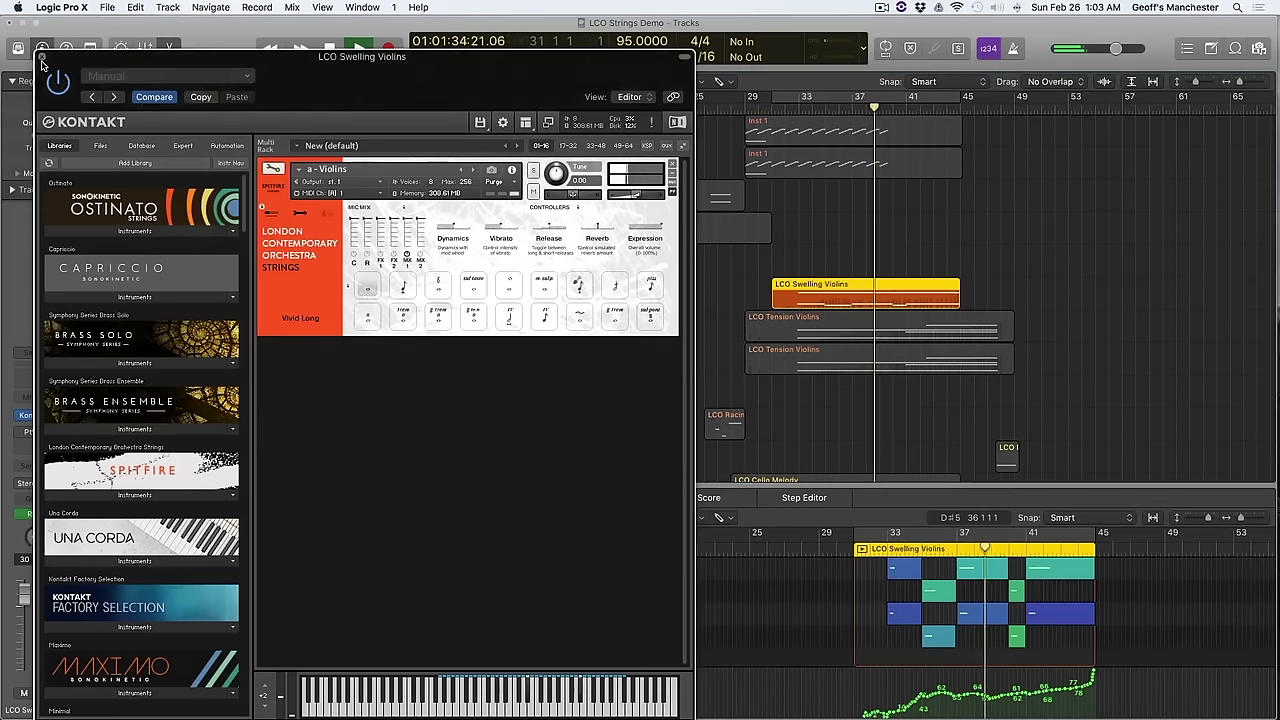
click(42, 58)
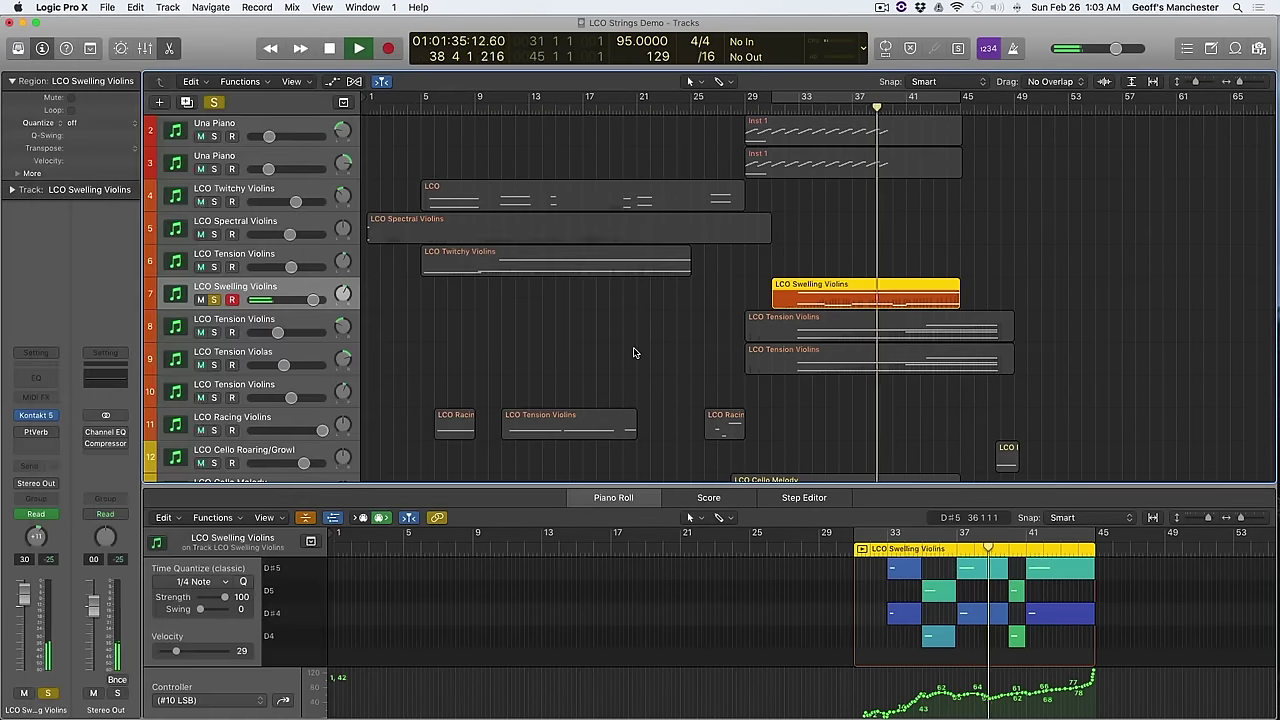
Step: Solo LCO Cello Melody alongside LCO Swelling Violins and audition both from around the start of the cello region
click(772, 111)
scroll(709, 377, down, 3)
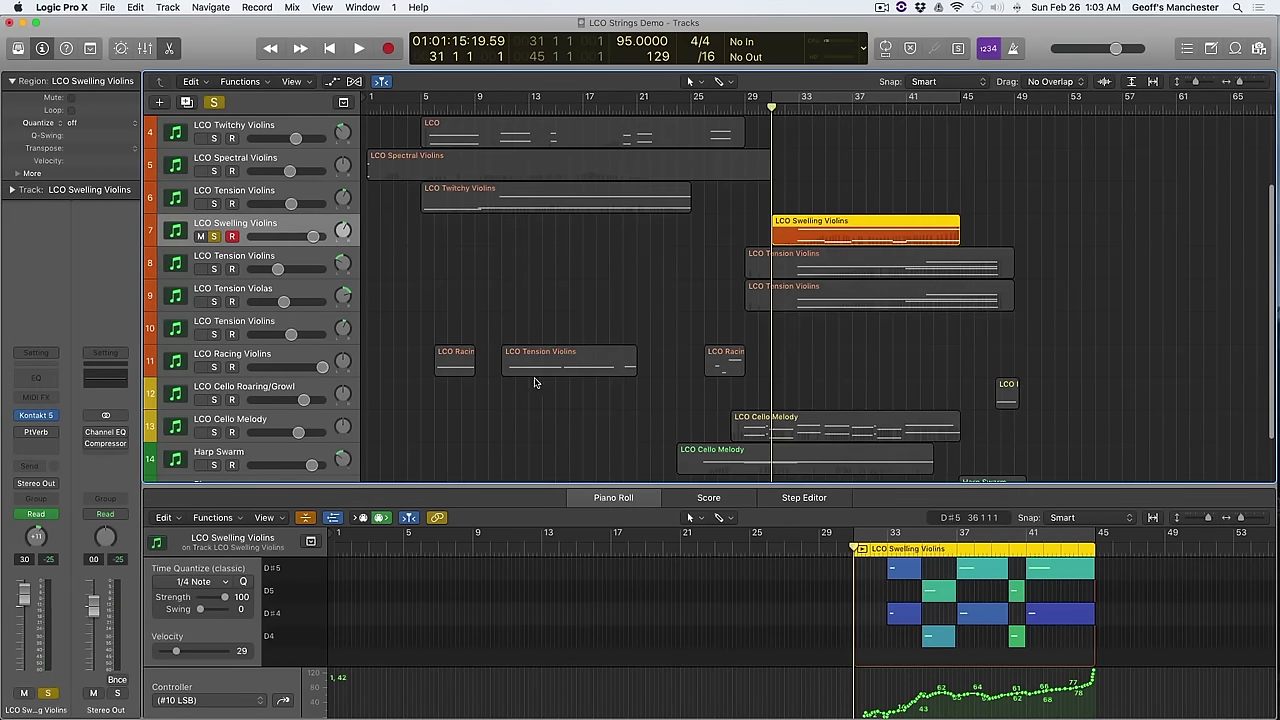
click(219, 432)
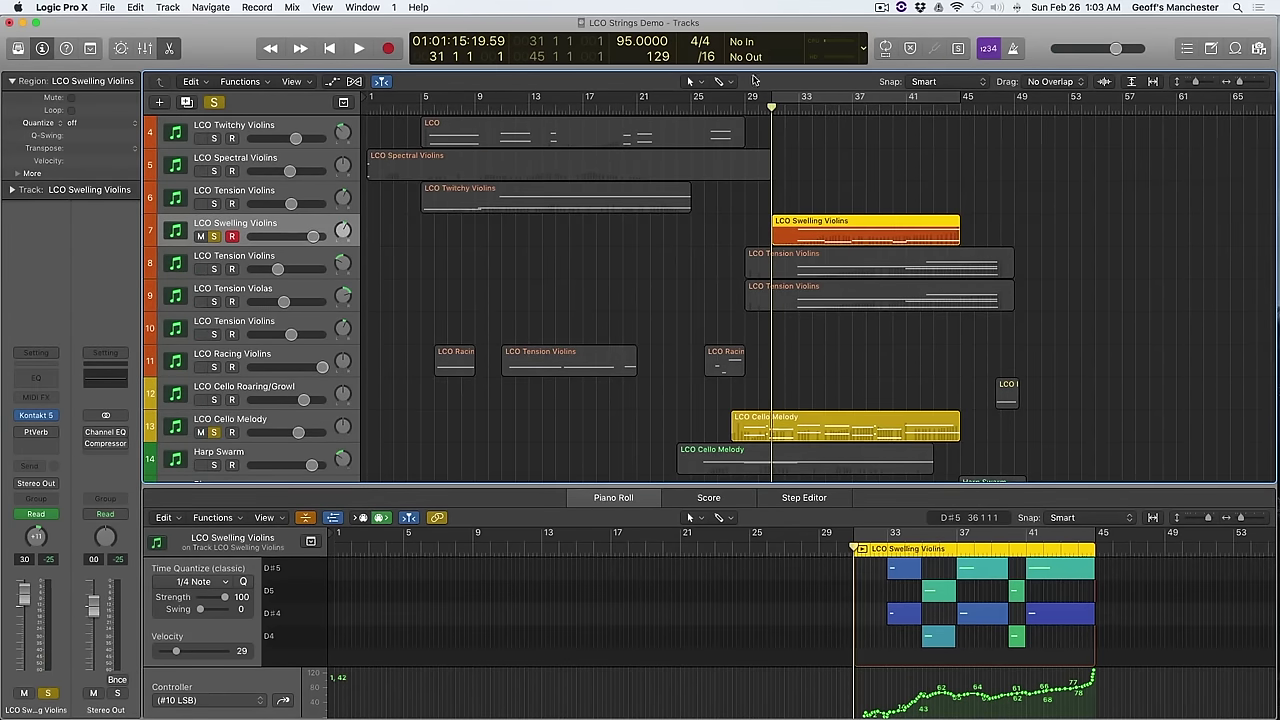
click(731, 108)
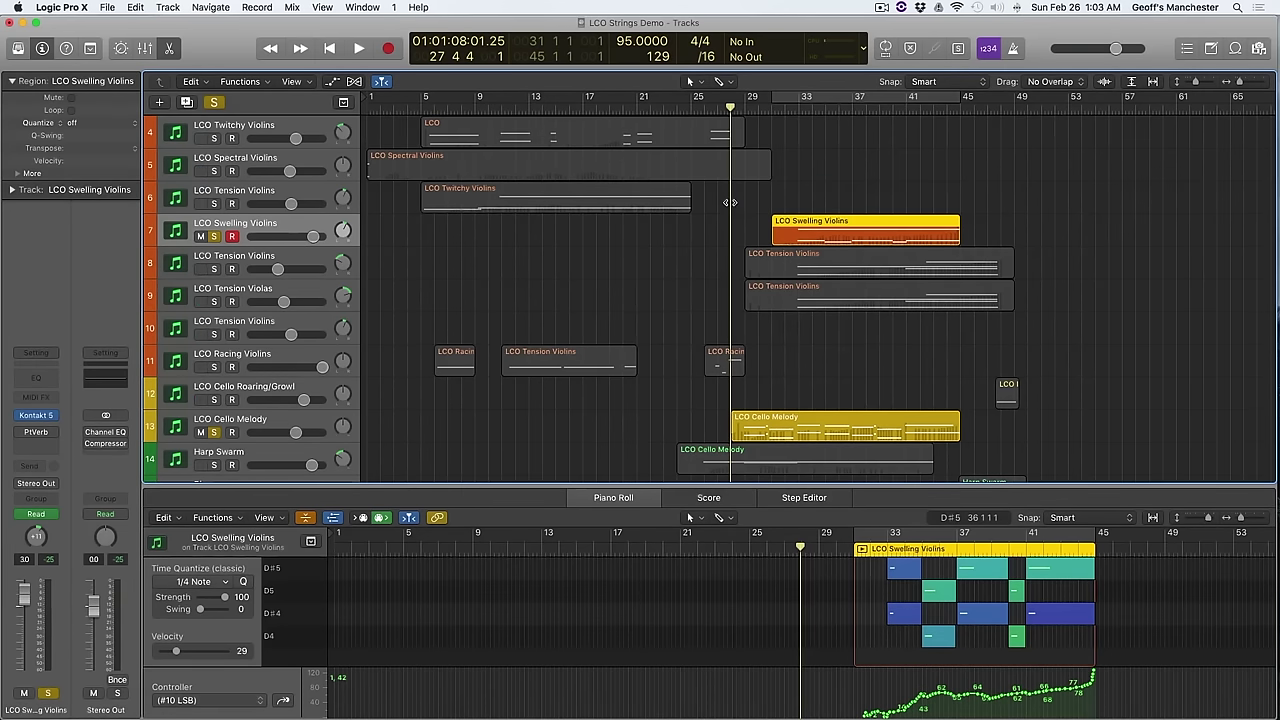
key(space)
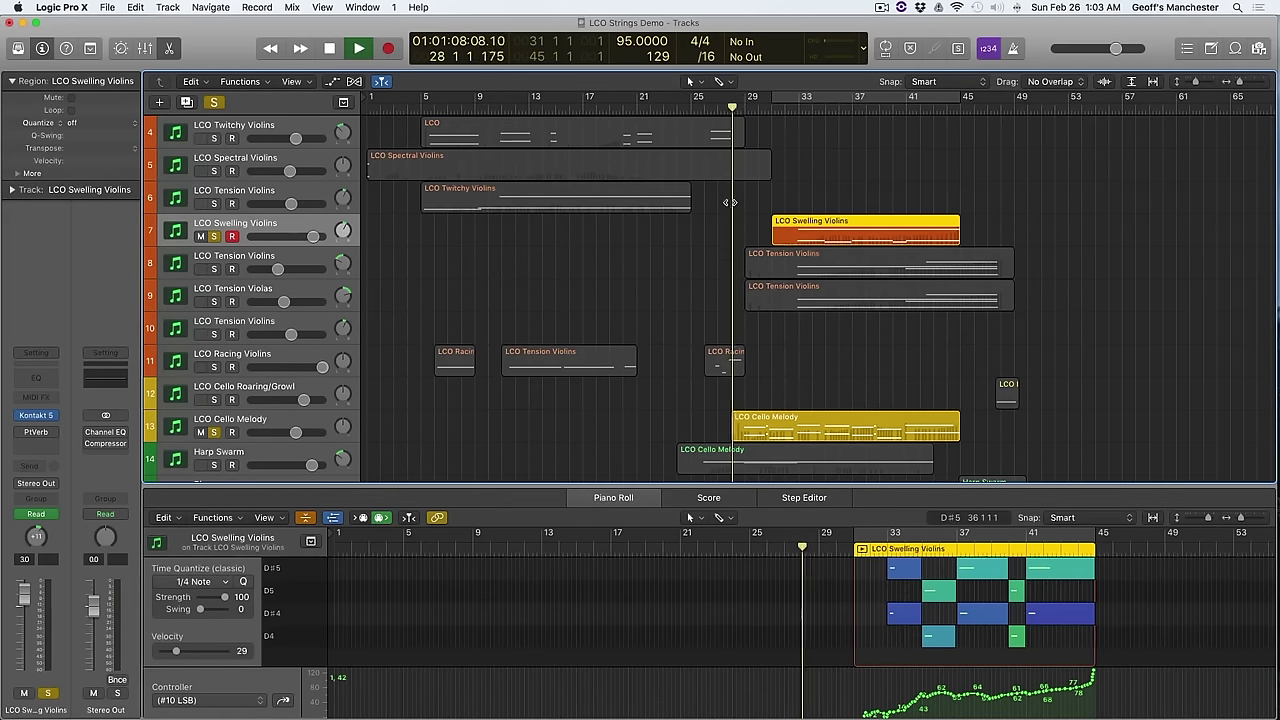
key(space)
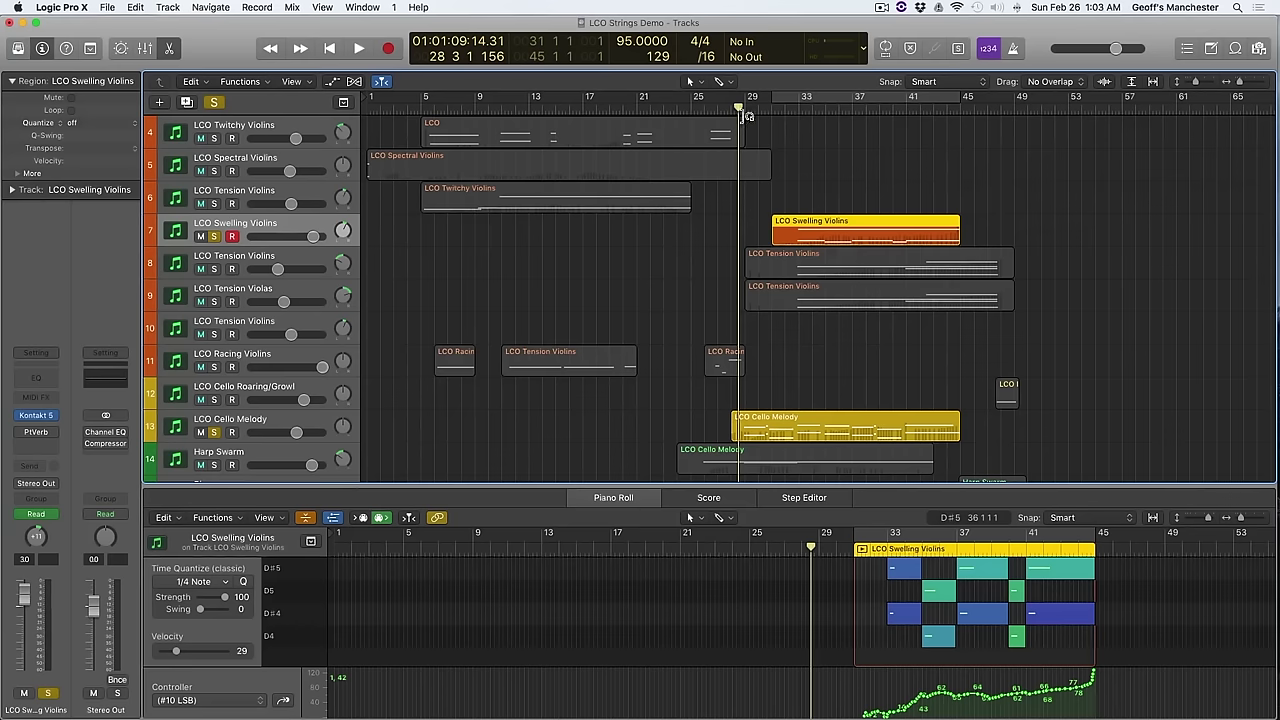
key(comma)
key(comma)
key(space)
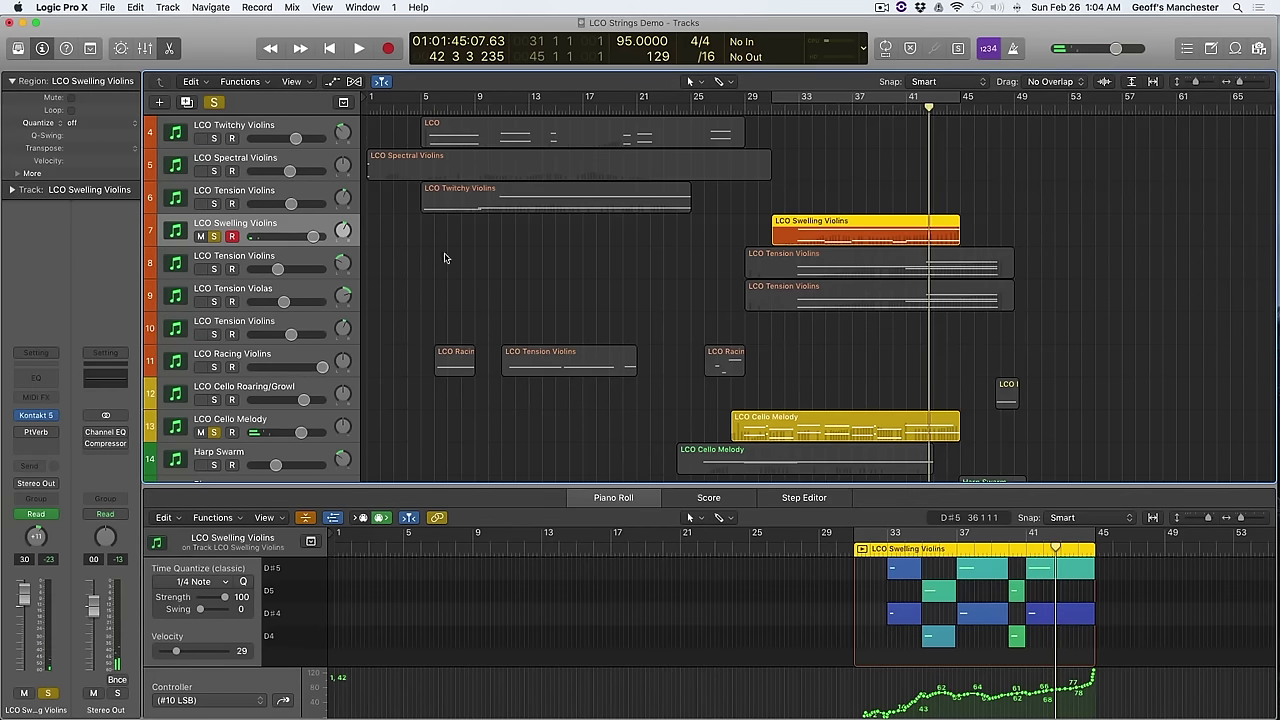
Step: Clear the remaining track solos and compare the channel settings of LCO Tension Violins (track 8) and LCO Tension Violas
click(214, 432)
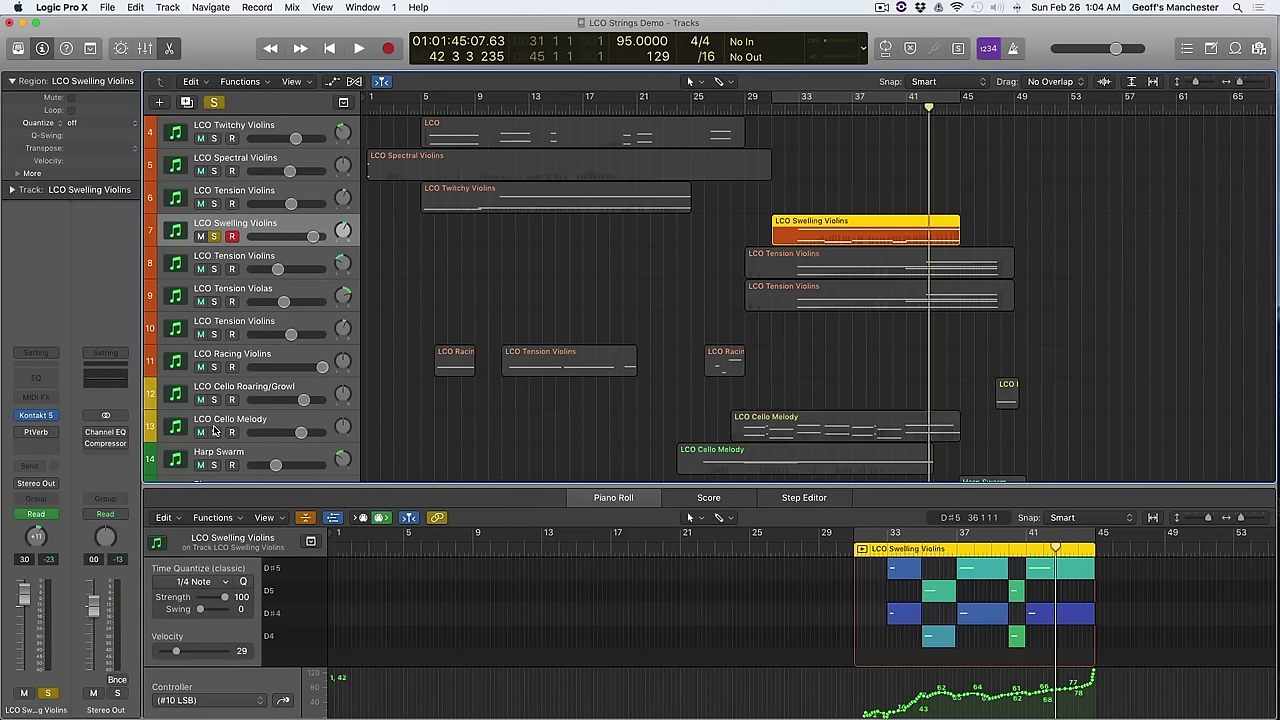
click(307, 261)
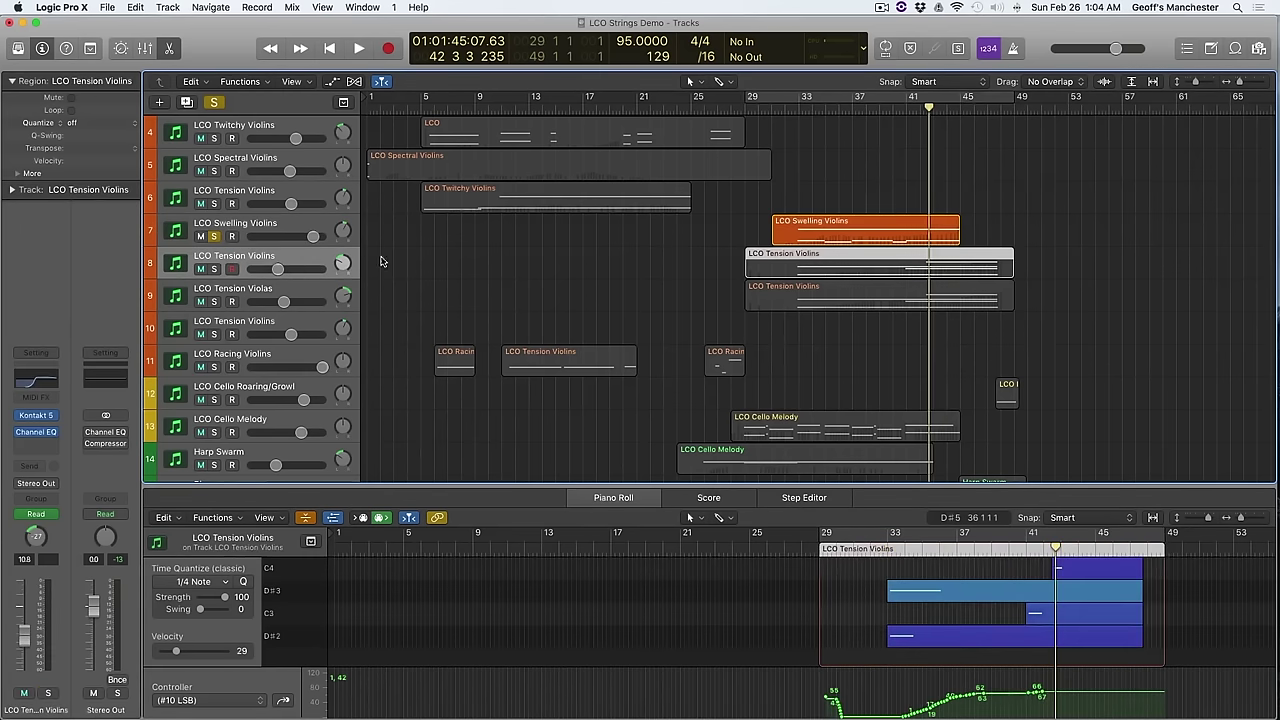
click(275, 290)
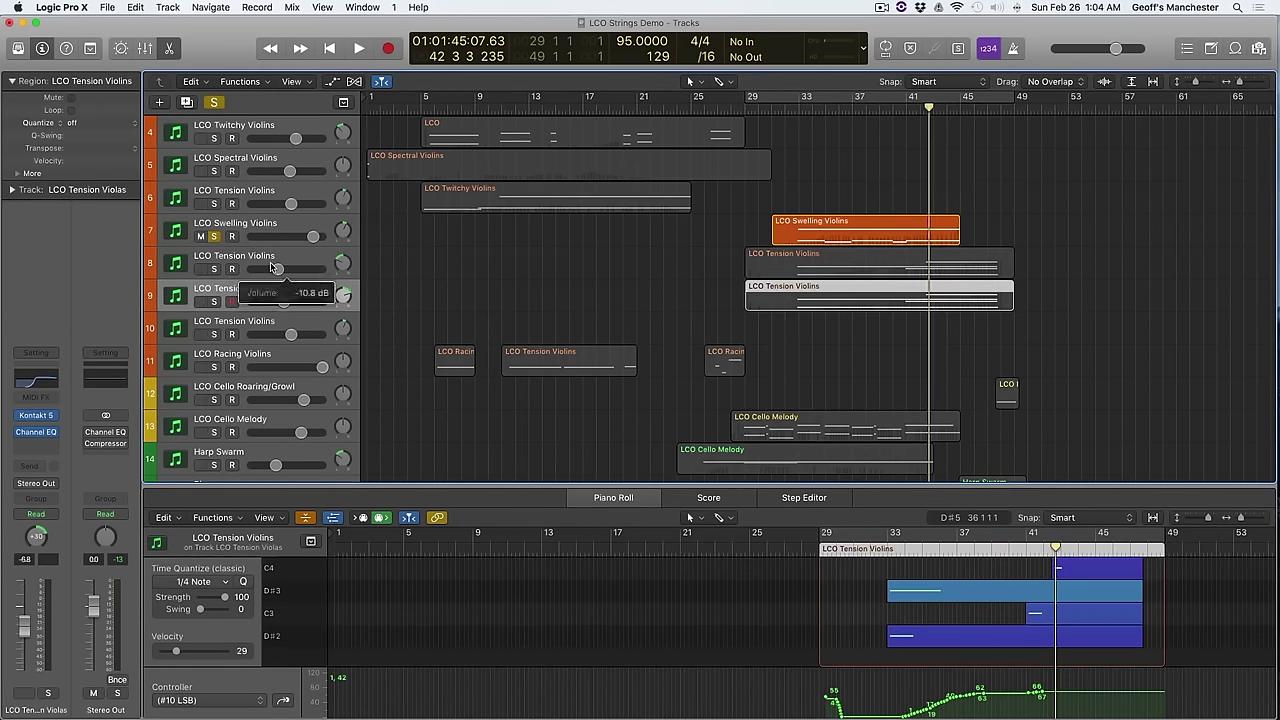
click(270, 260)
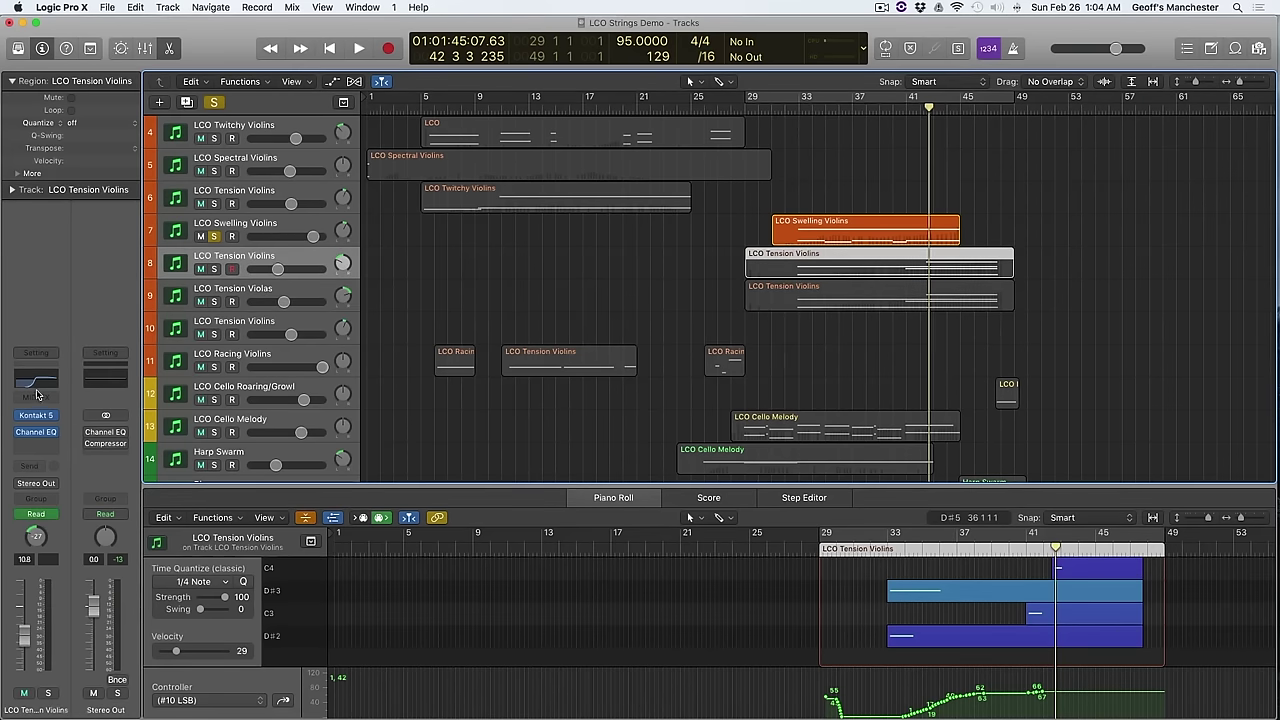
click(238, 292)
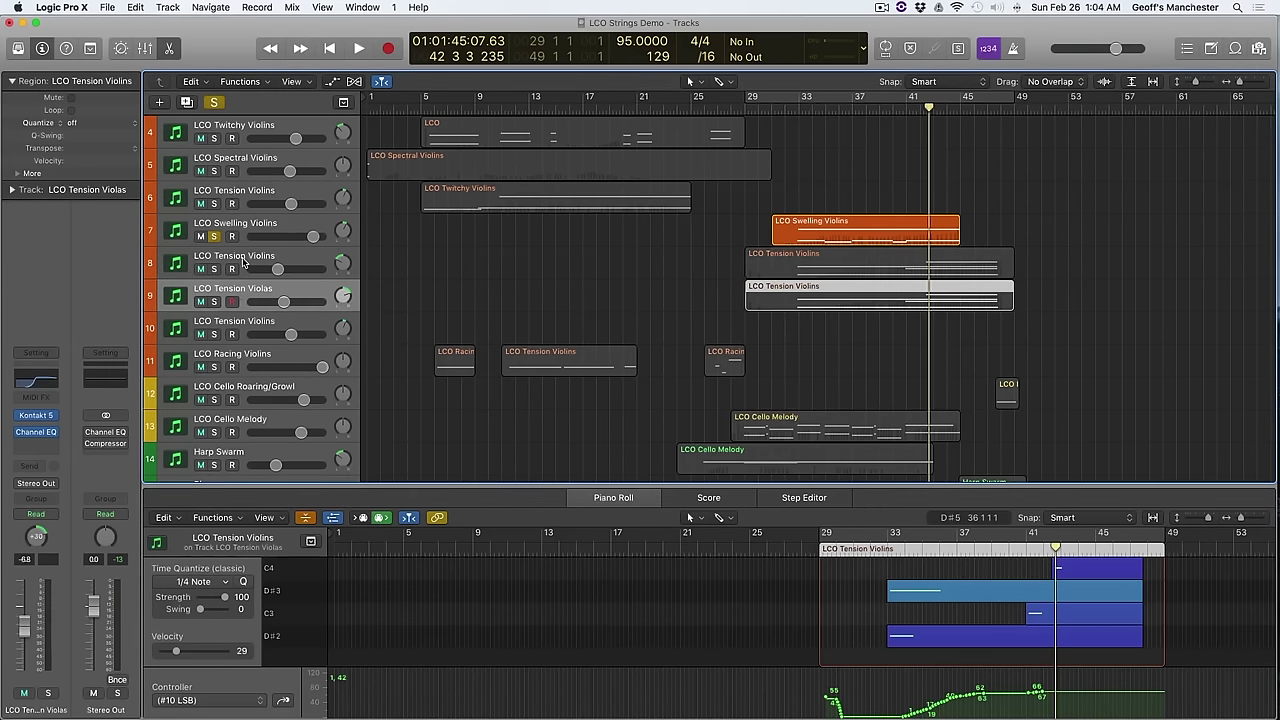
click(242, 261)
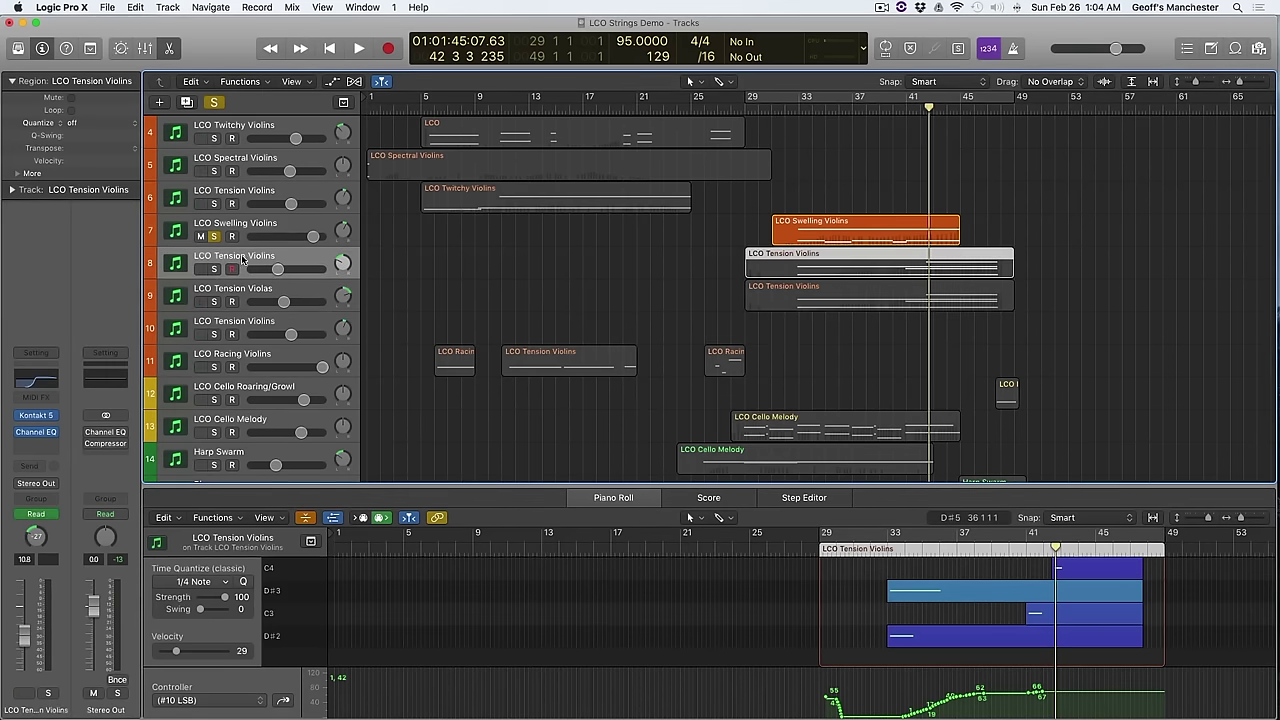
click(215, 103)
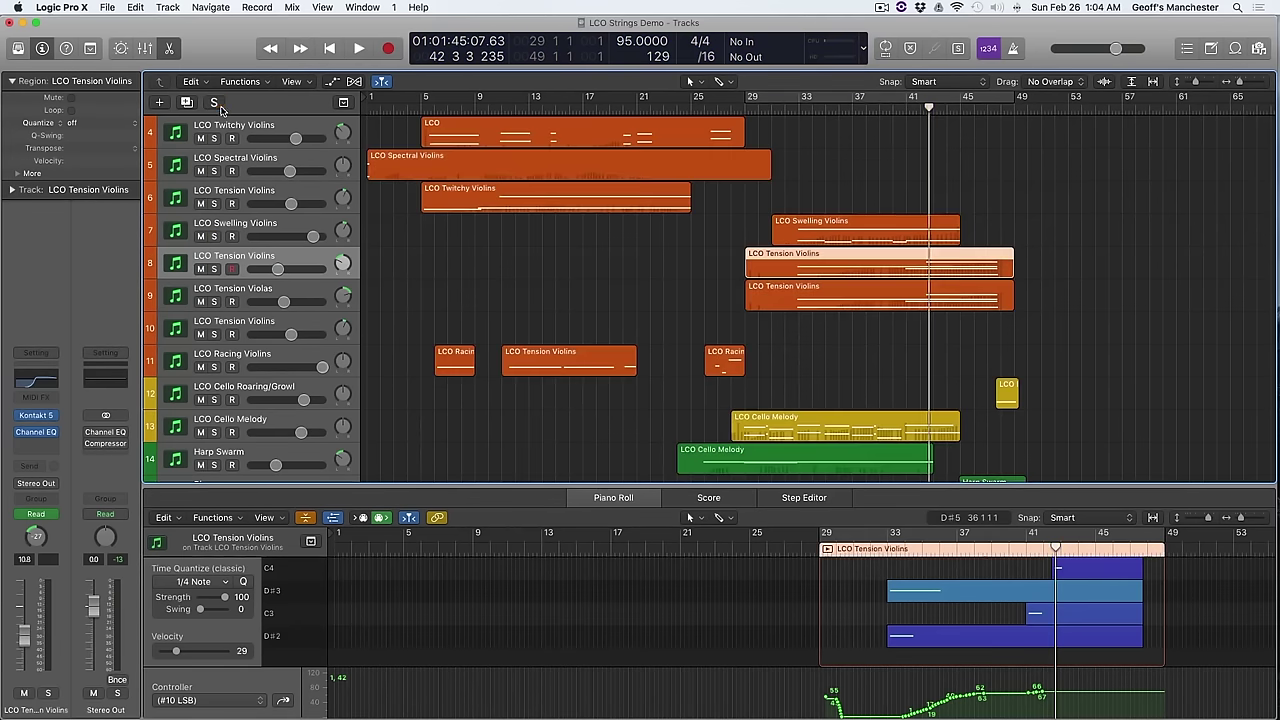
Step: Examine the Kontakt instrument of LCO Tension Violins (track 8) and start playback from about bar 32 before closing it
click(37, 416)
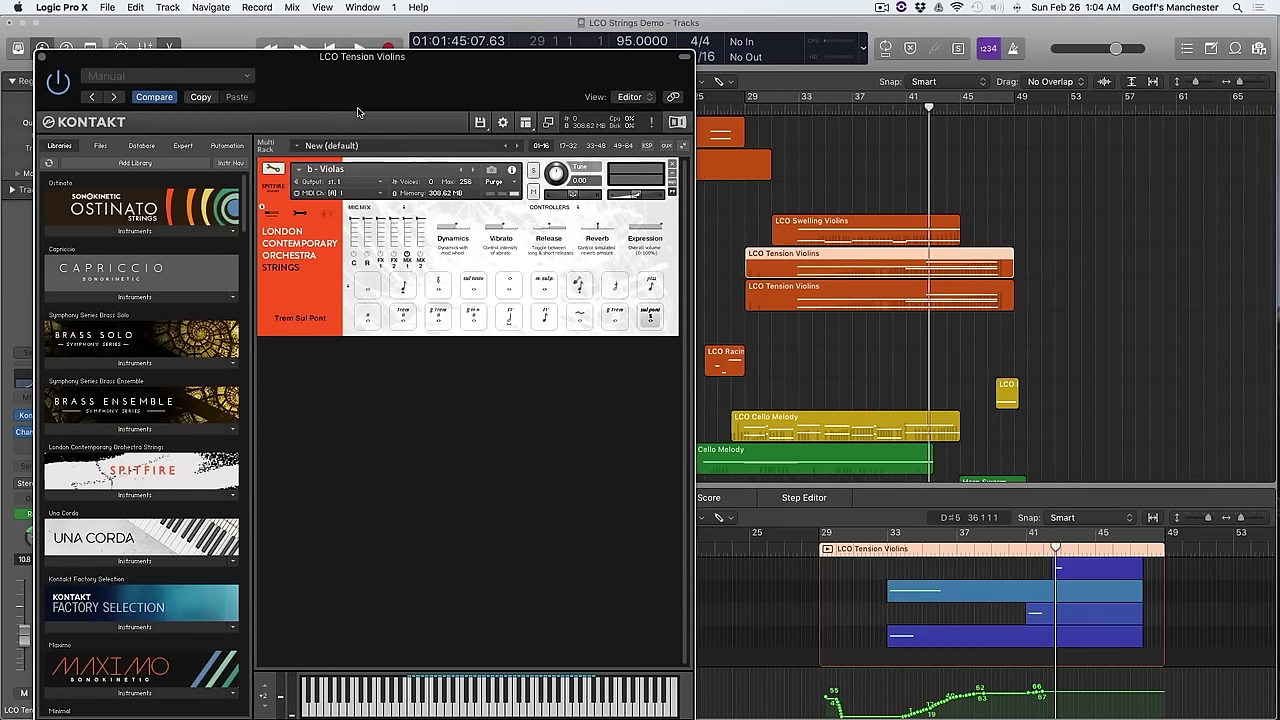
drag(929, 107, 799, 107)
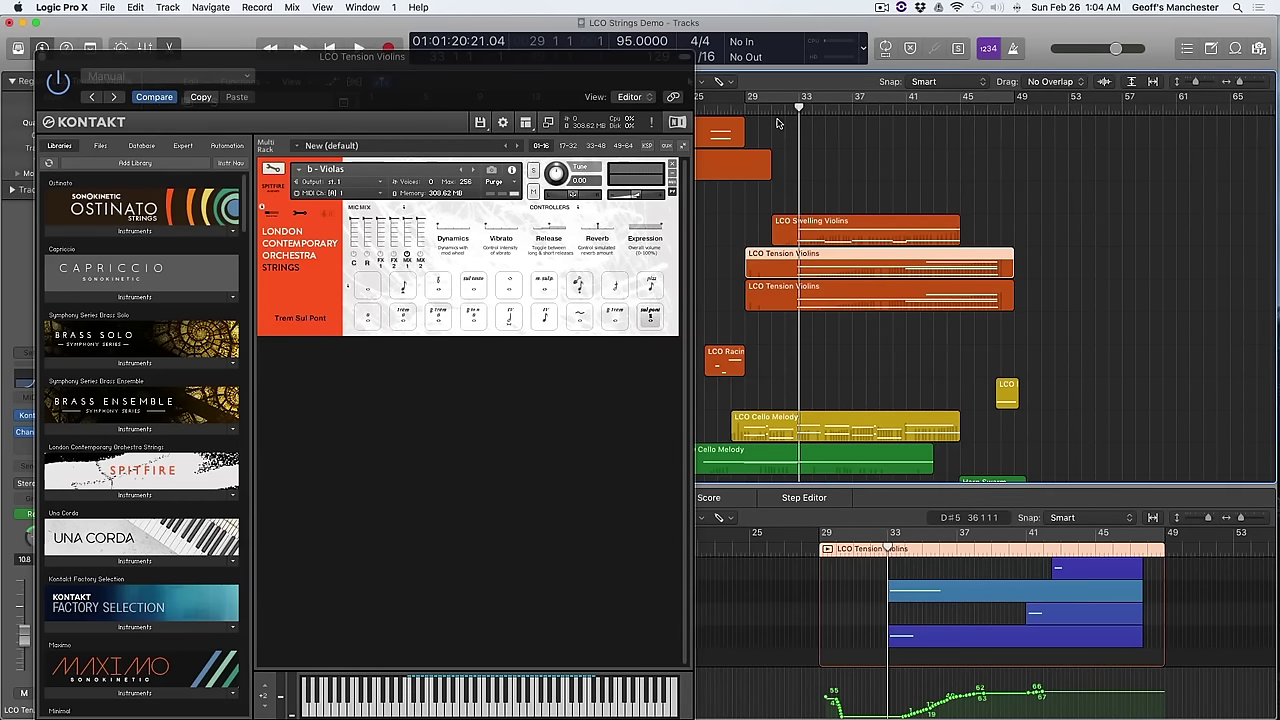
drag(800, 107, 789, 107)
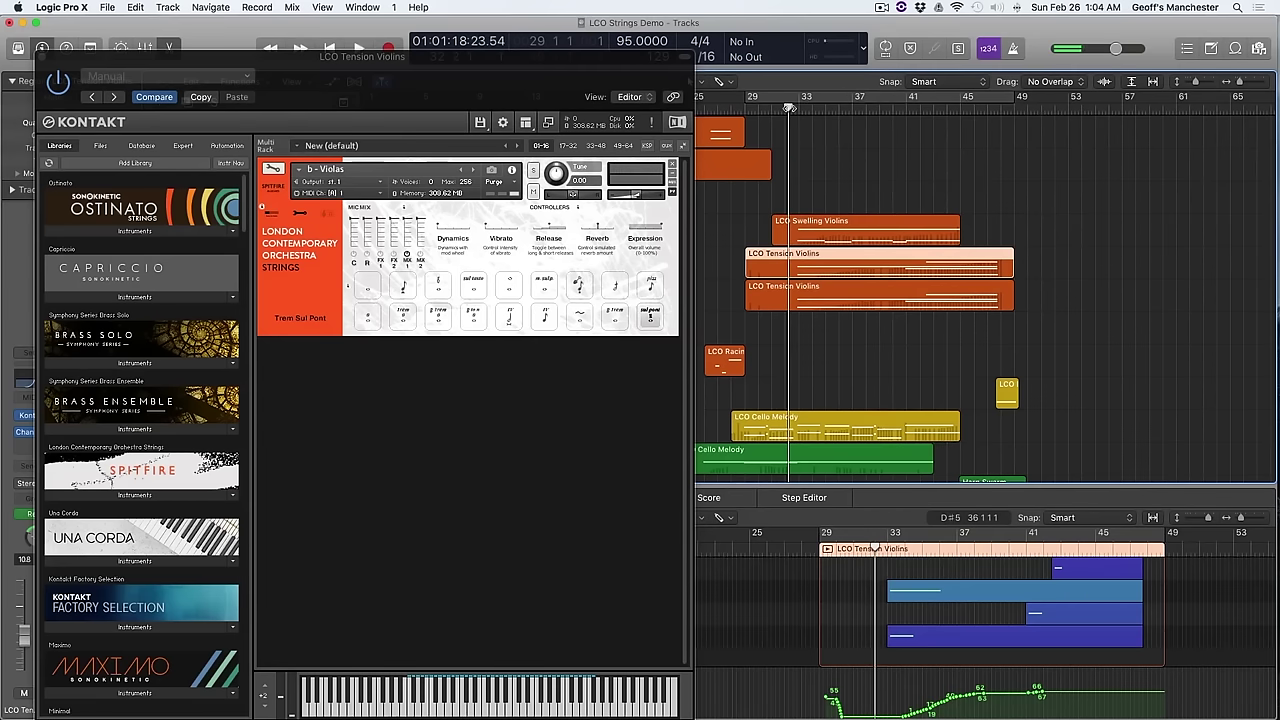
click(45, 56)
Step: Audition LCO Tension Violins (track 8) and LCO Tension Violas together in solo and examine the violas' Kontakt instrument
click(213, 270)
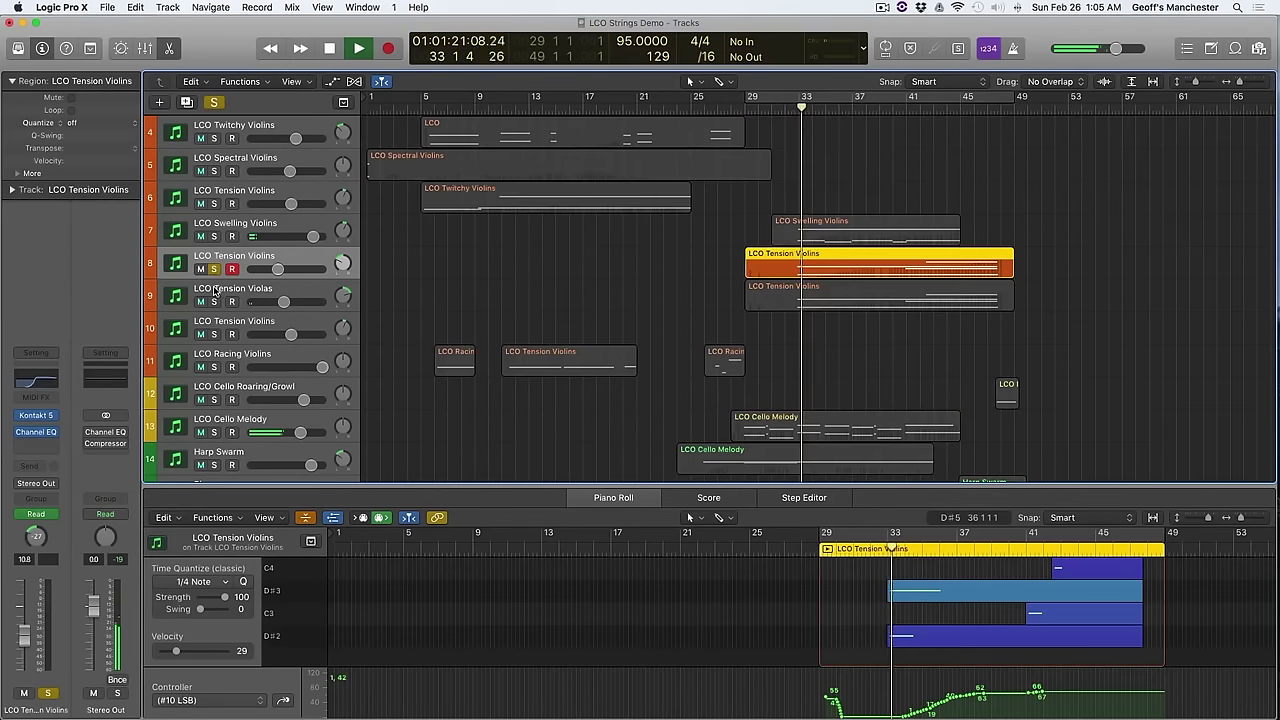
click(213, 301)
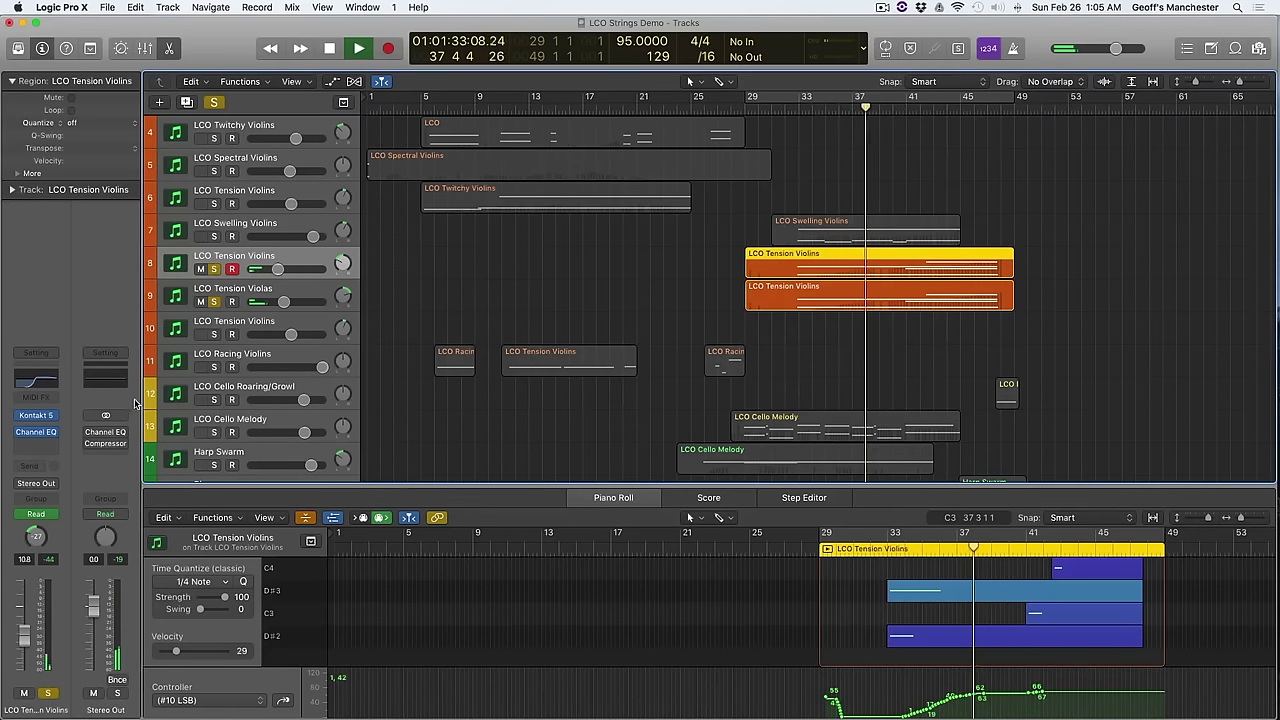
click(228, 297)
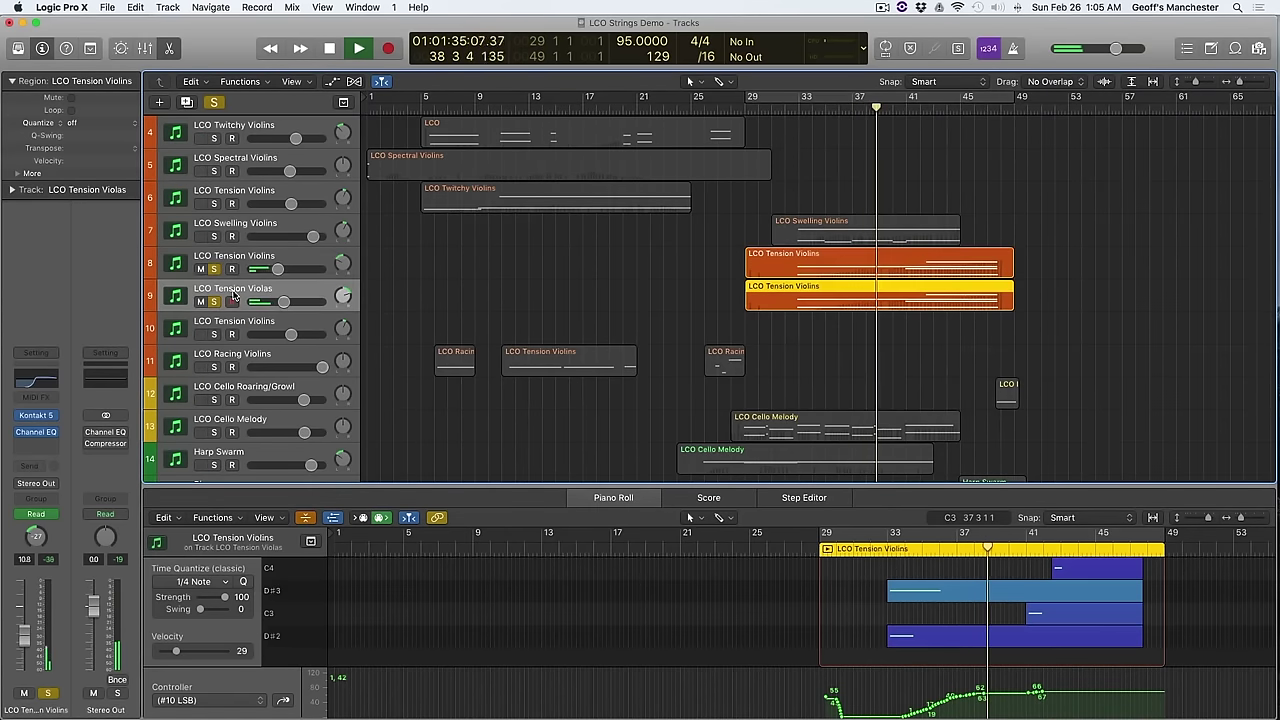
click(37, 416)
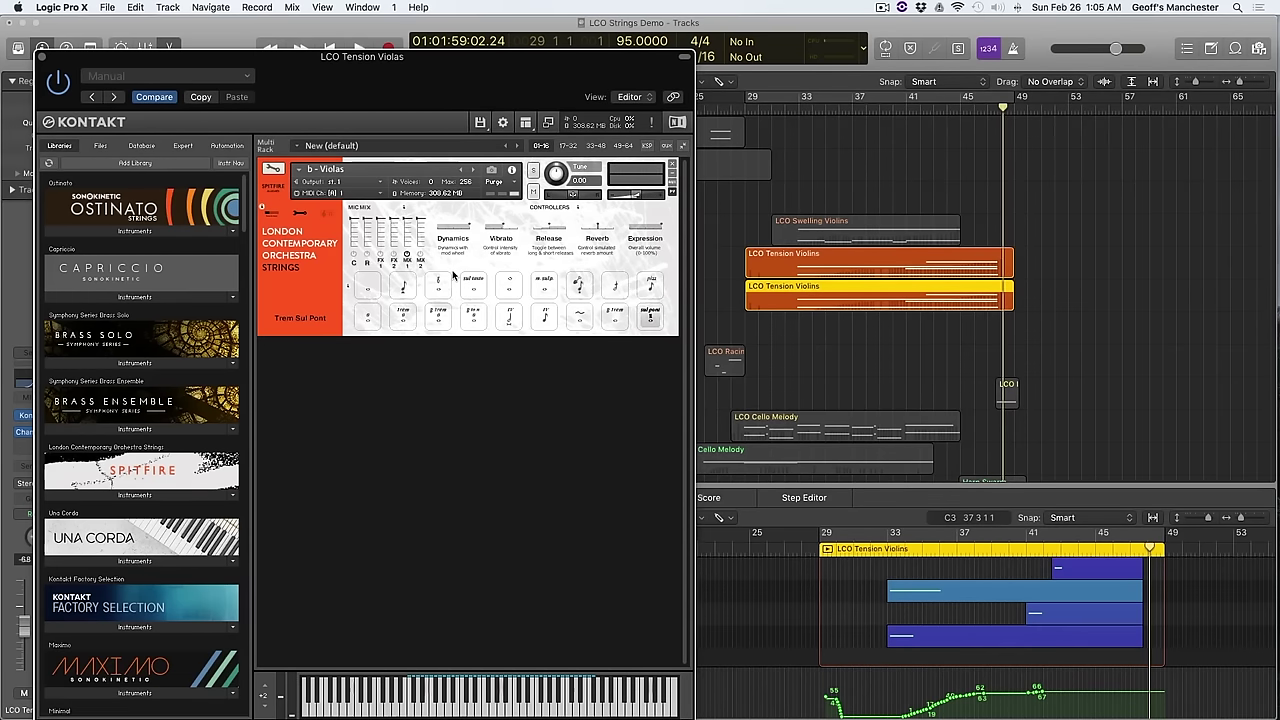
click(41, 58)
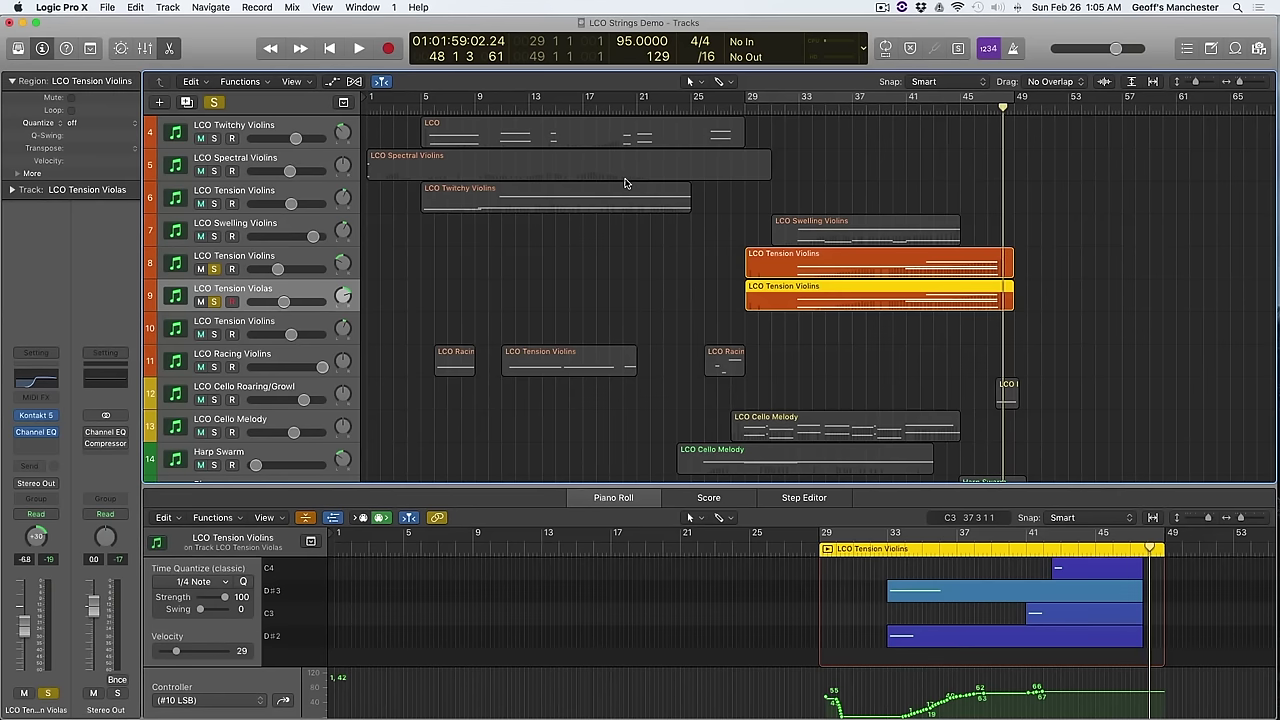
Step: Select LCO Tension Violins on track 10 and clear the solos on tracks 8 and 9
scroll(625, 183, left, 1)
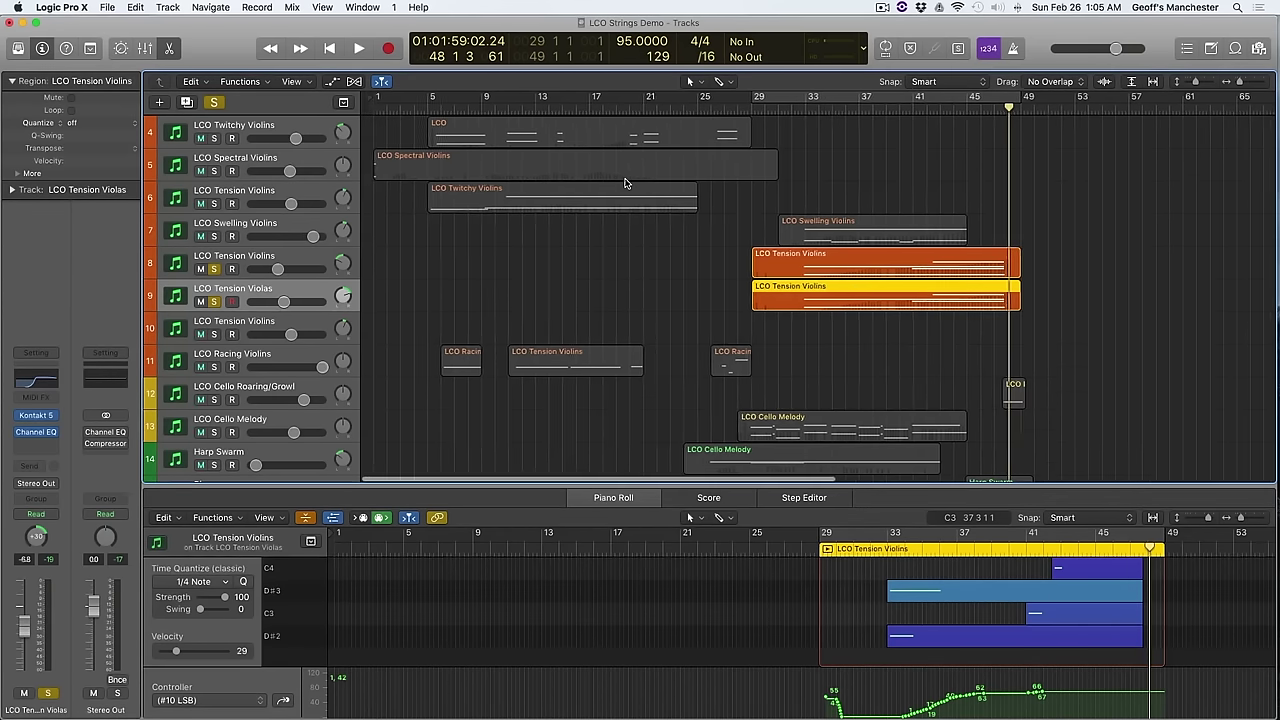
click(758, 342)
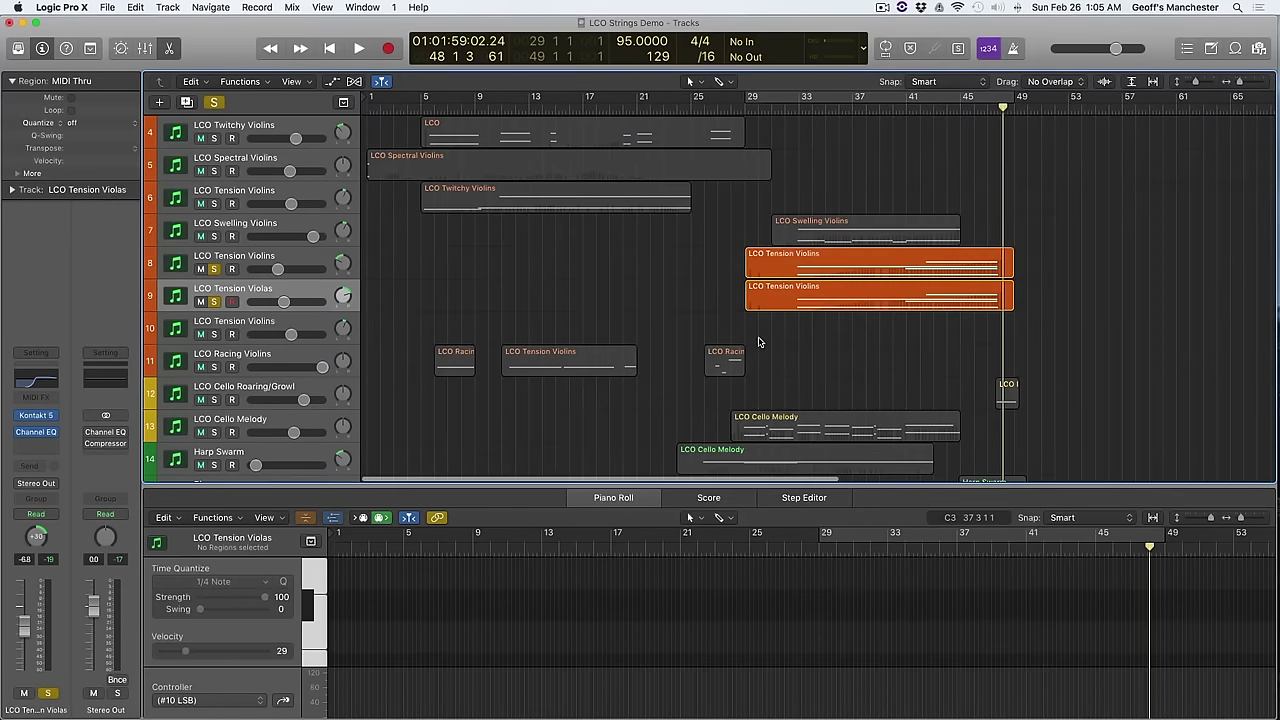
click(305, 330)
scroll(650, 318, left, 1)
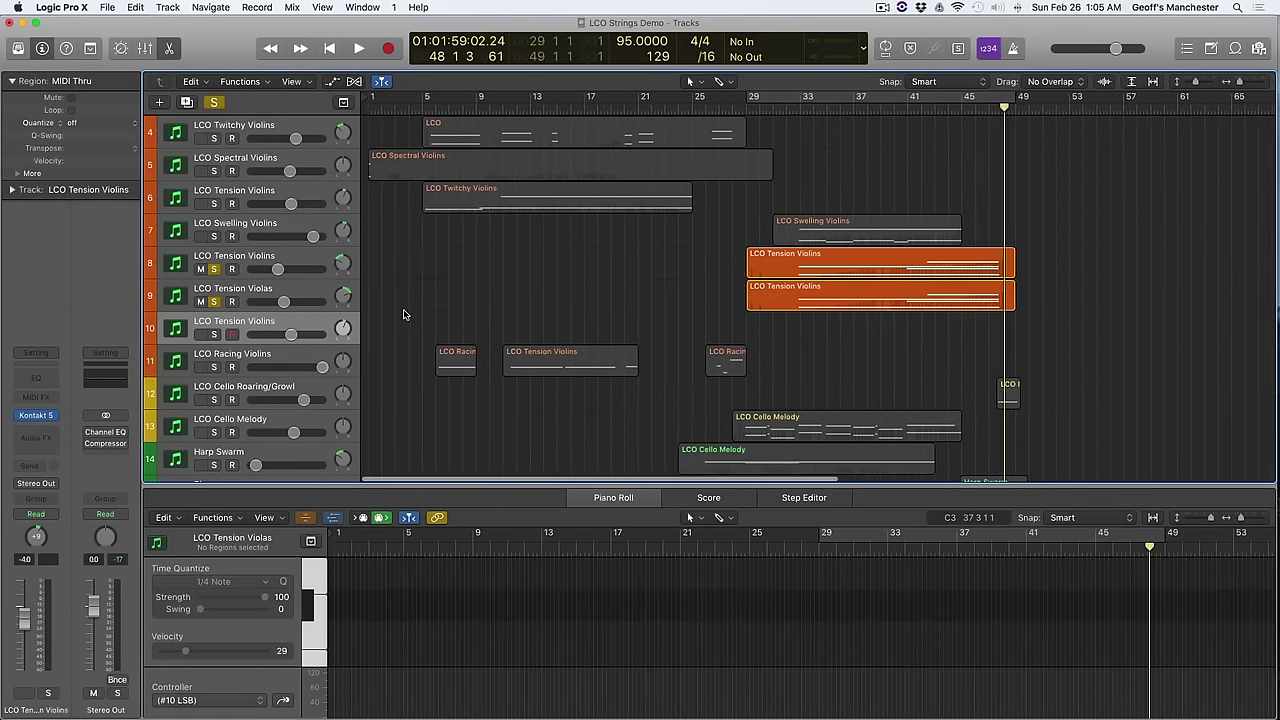
click(213, 301)
click(213, 269)
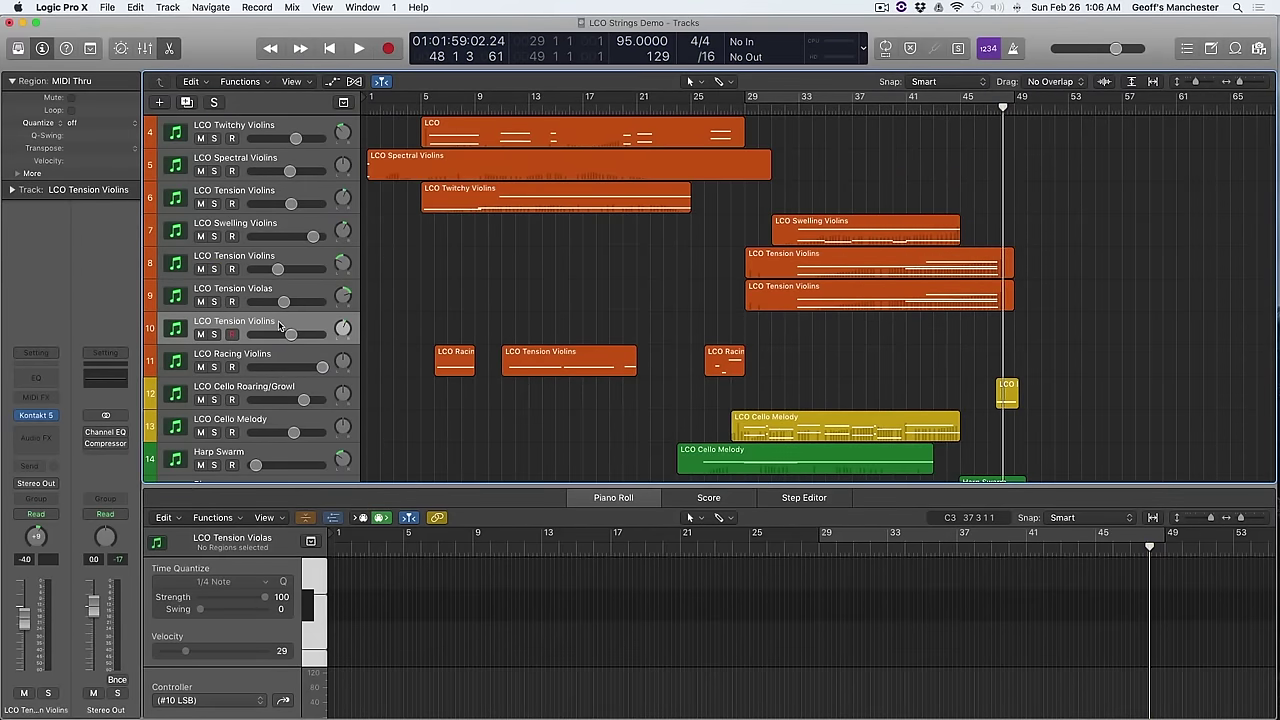
Step: Move the playhead to bar 5 and examine the LCO Racing Violins track's PlatinumVerb settings and preset list, keeping the Church preset
click(276, 355)
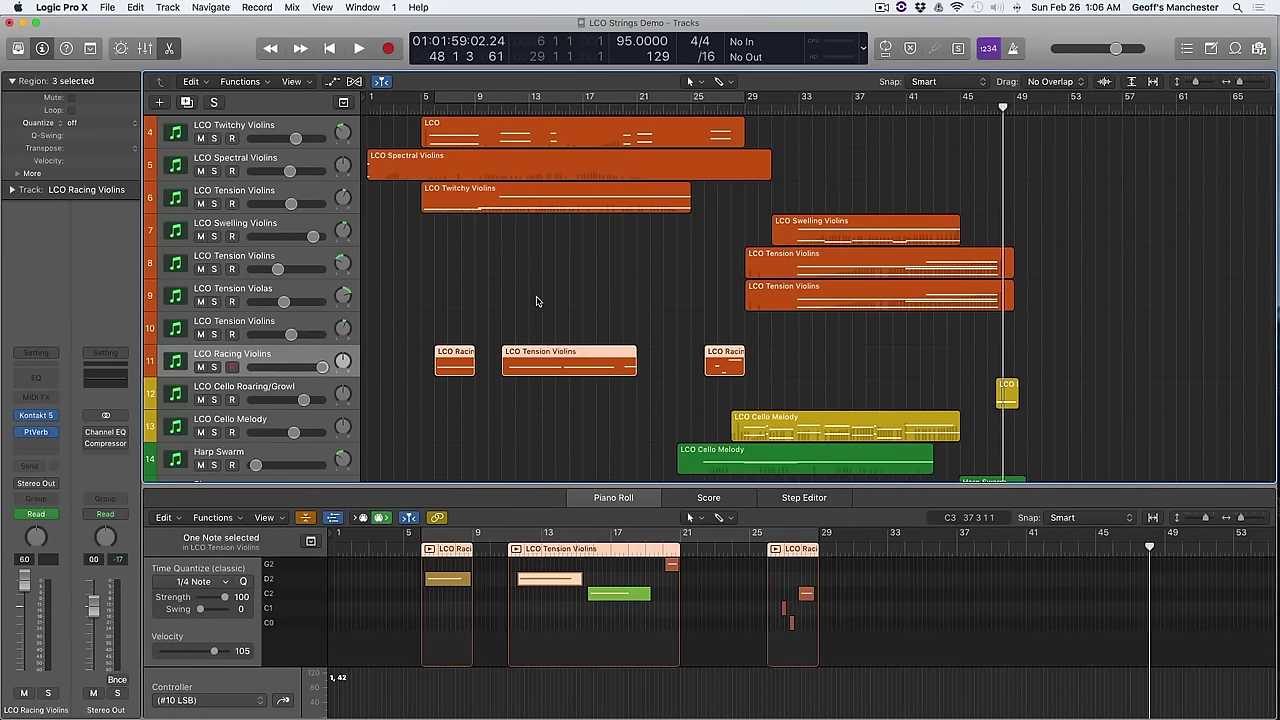
double_click(411, 106)
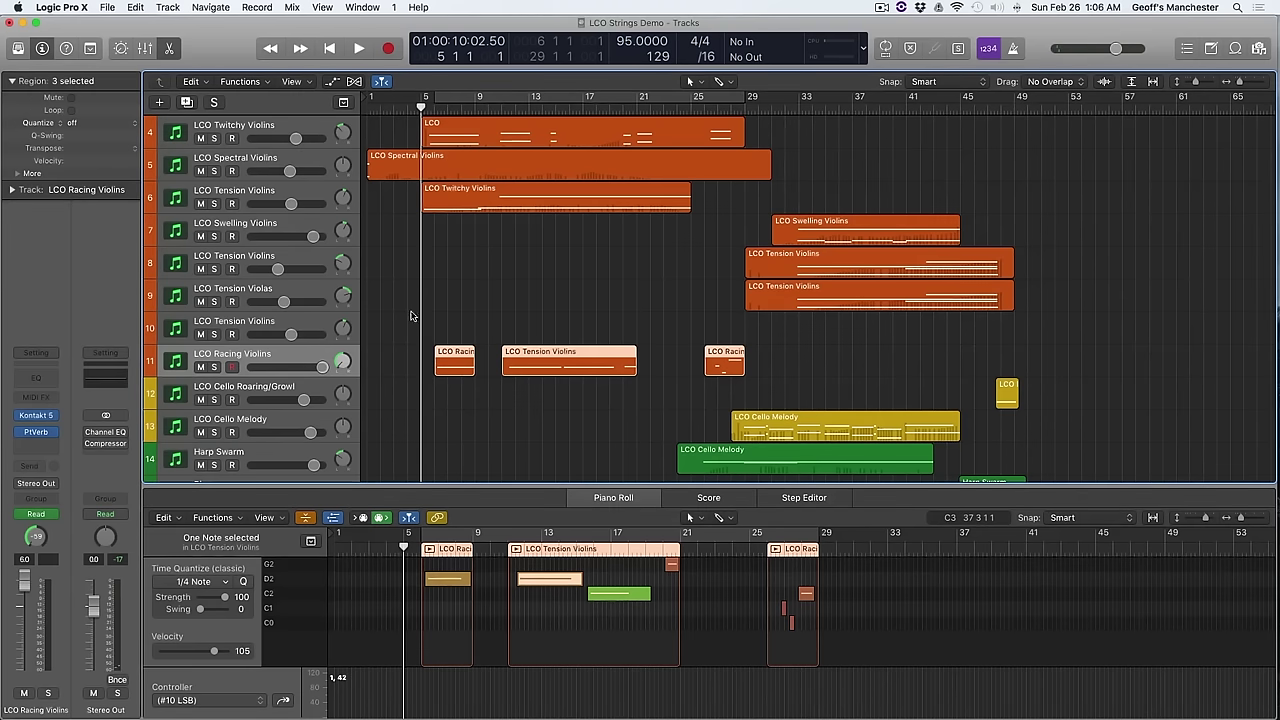
click(38, 433)
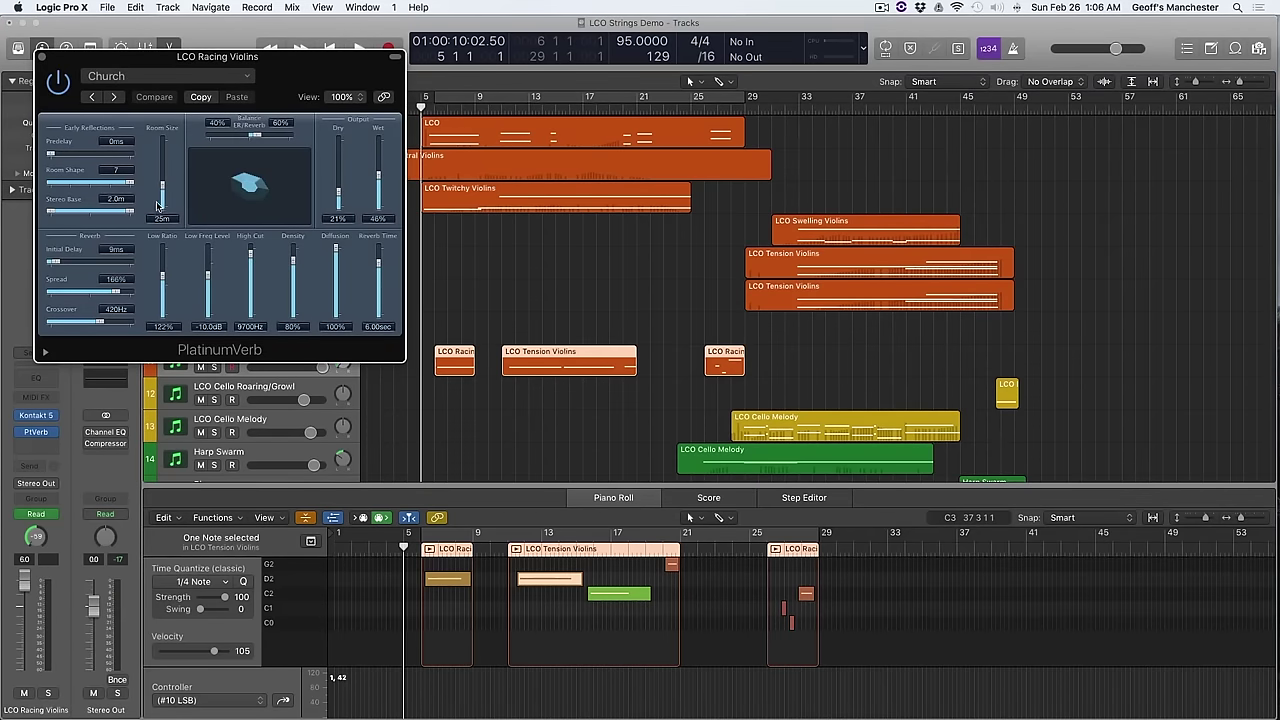
click(158, 77)
click(268, 75)
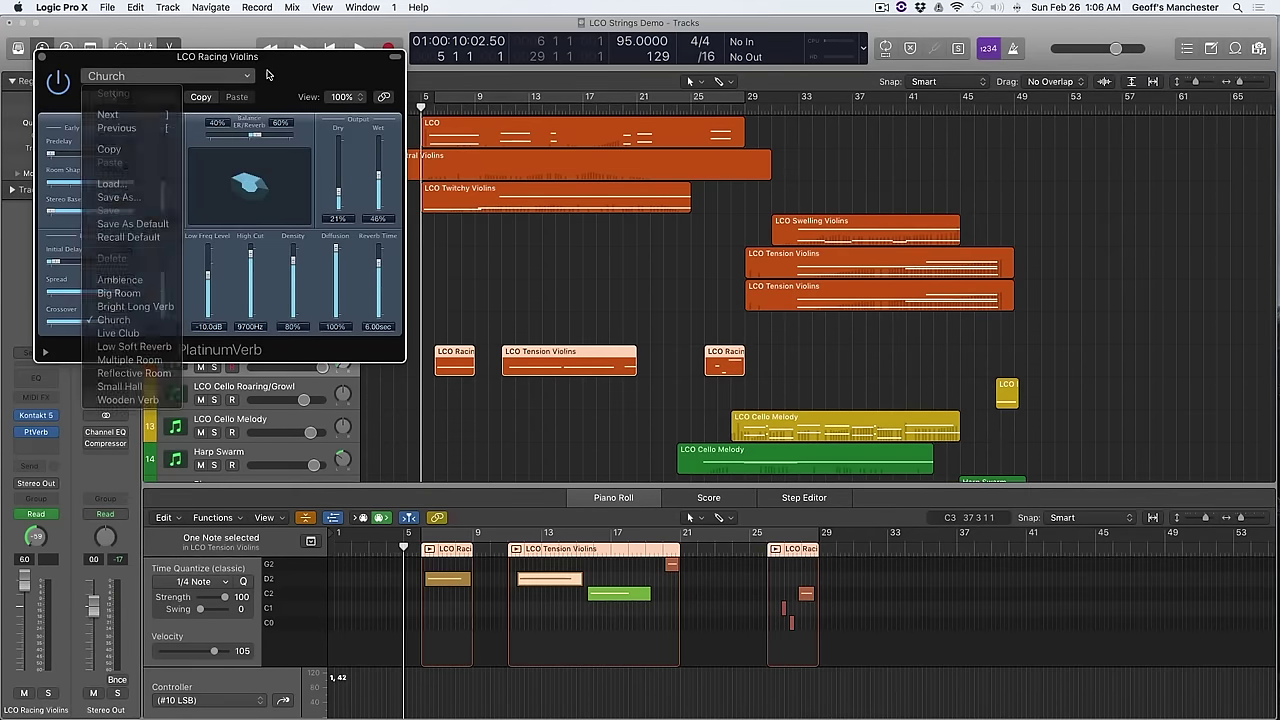
click(42, 58)
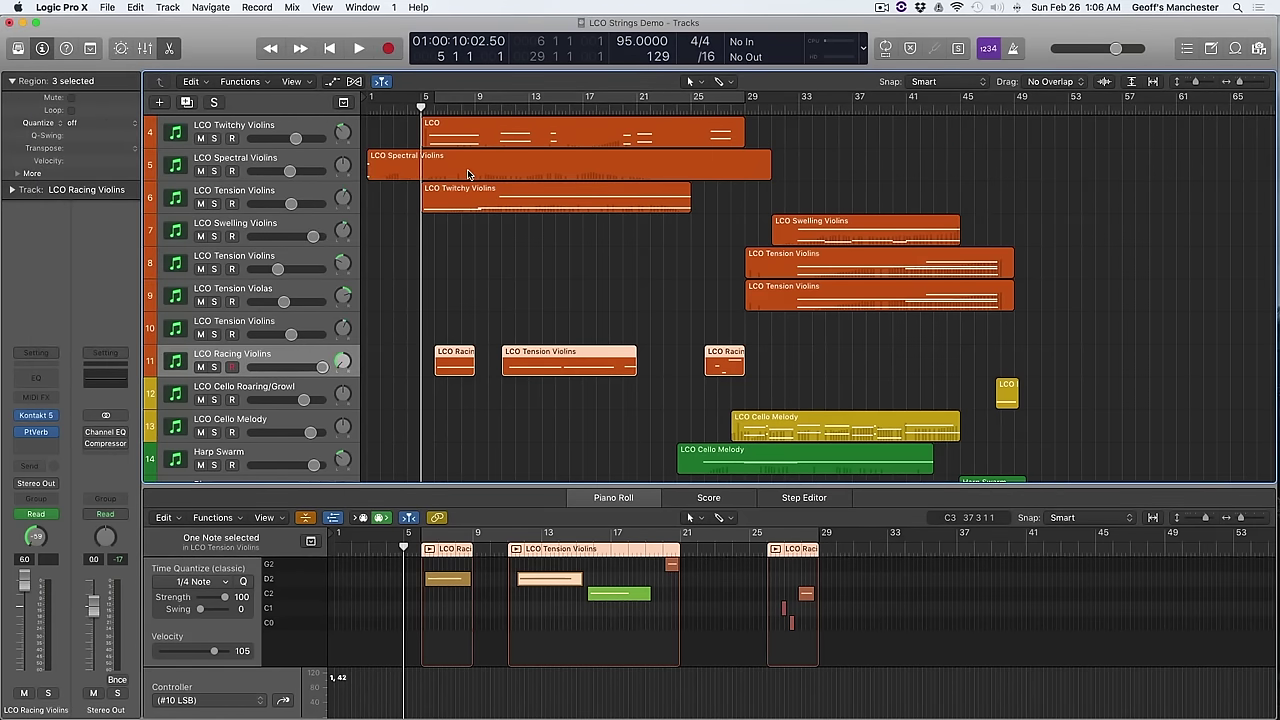
Step: Open the LCO Racing Violins track's Kontakt instrument and move its window clear of the track headers and first region
click(38, 417)
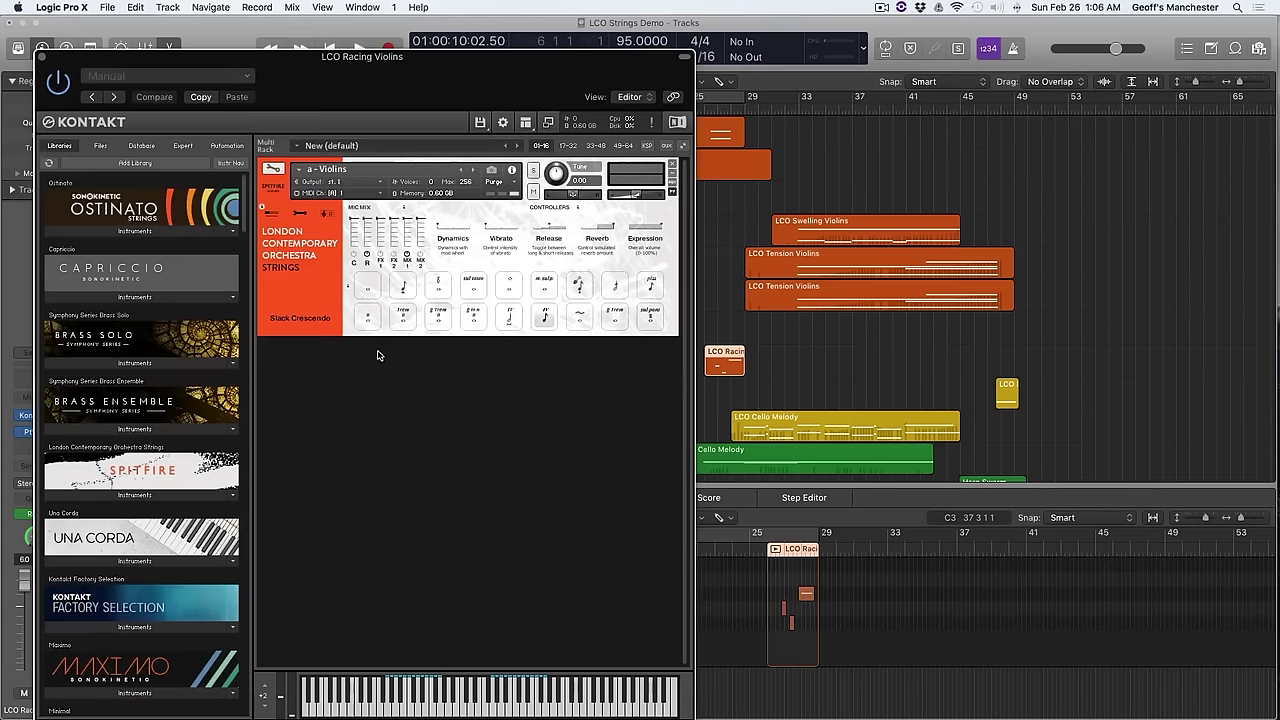
drag(390, 62, 792, 62)
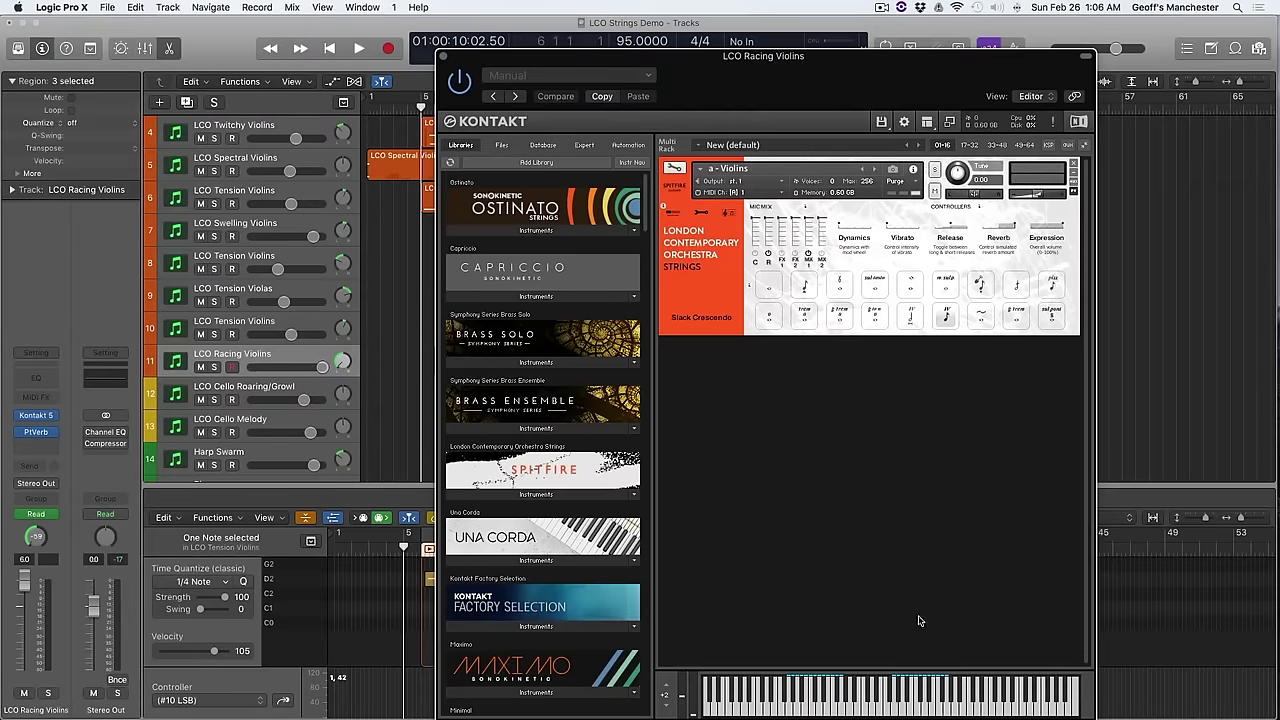
drag(708, 57, 792, 65)
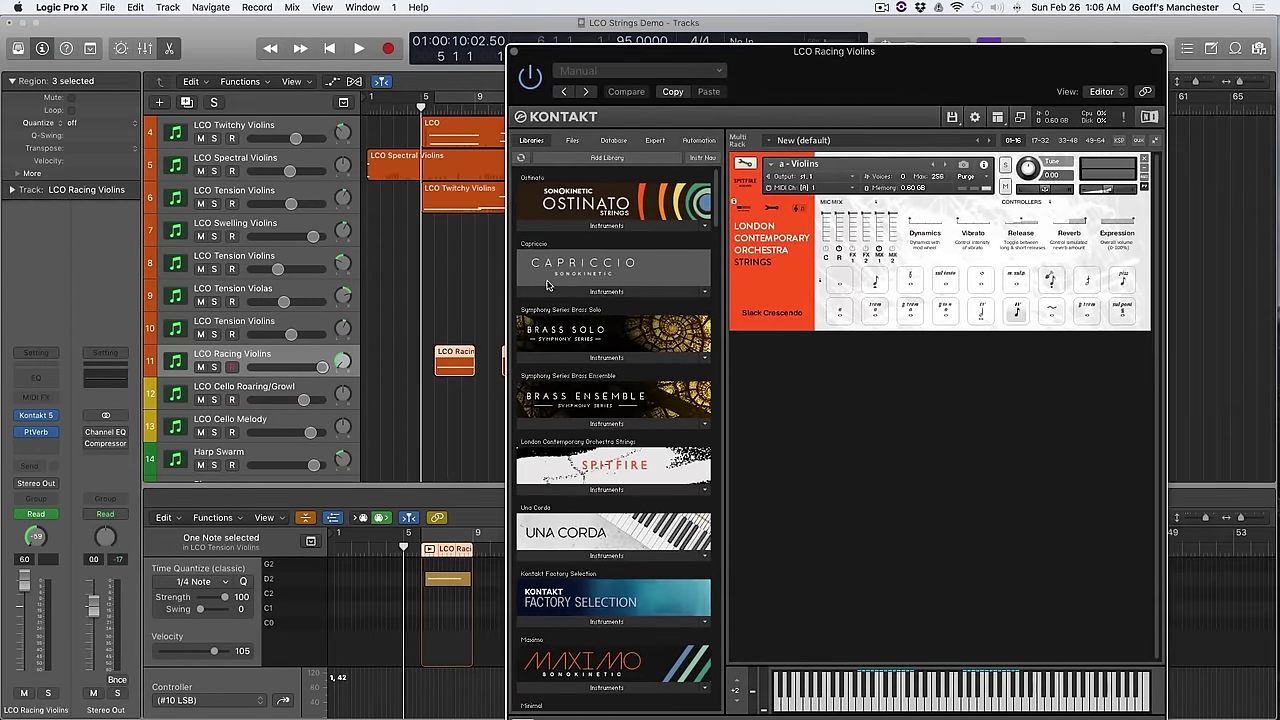
Step: Solo LCO Racing Violins and audition its first region with PlatinumVerb active and bypassed
click(213, 368)
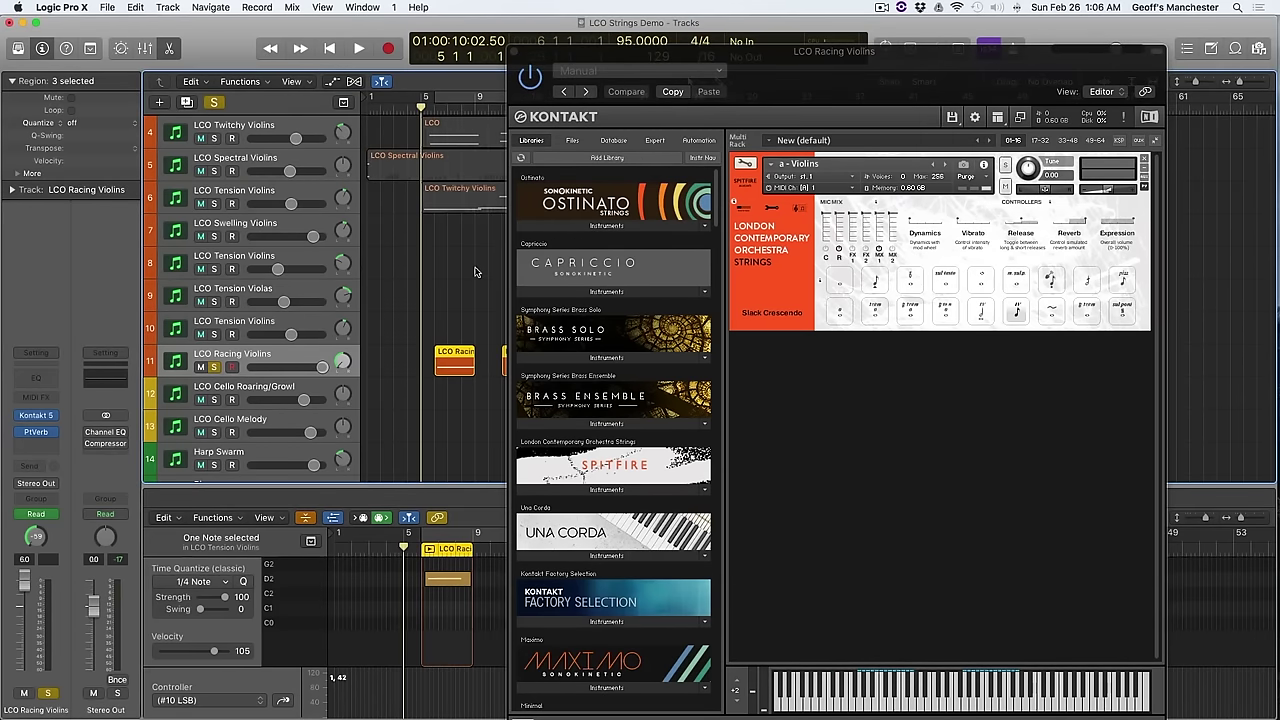
key(space)
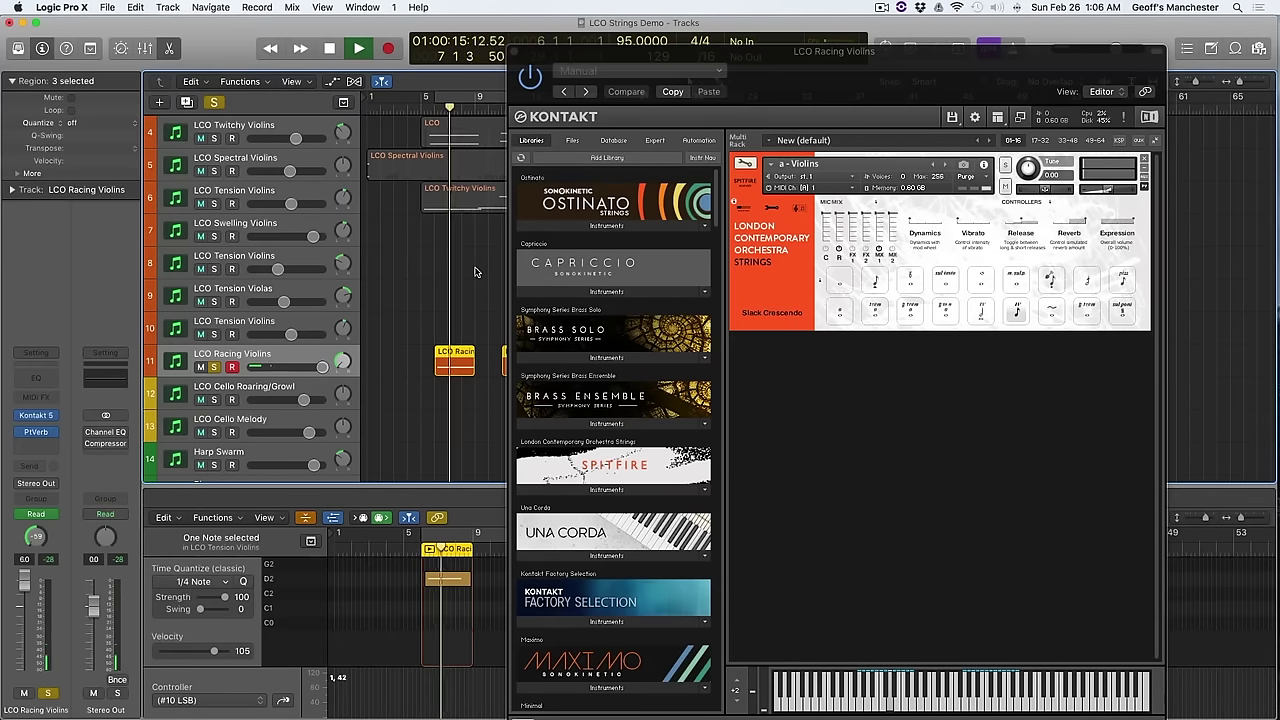
key(space)
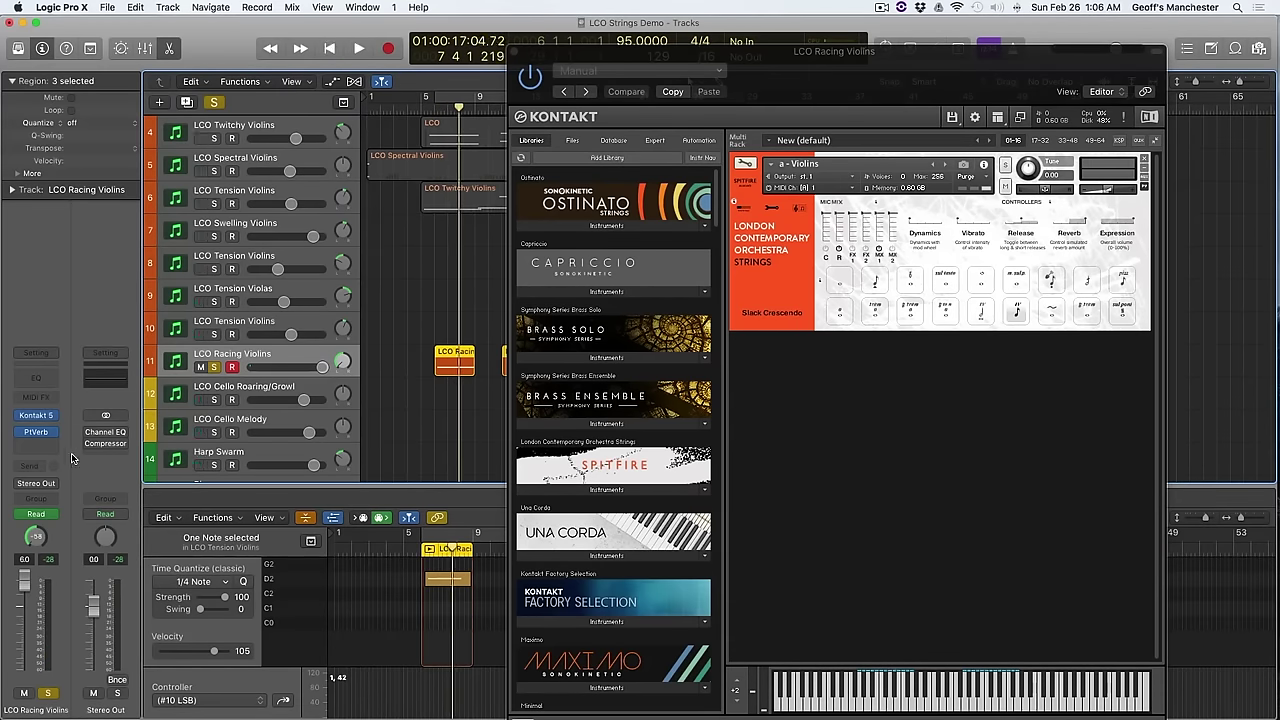
key(space)
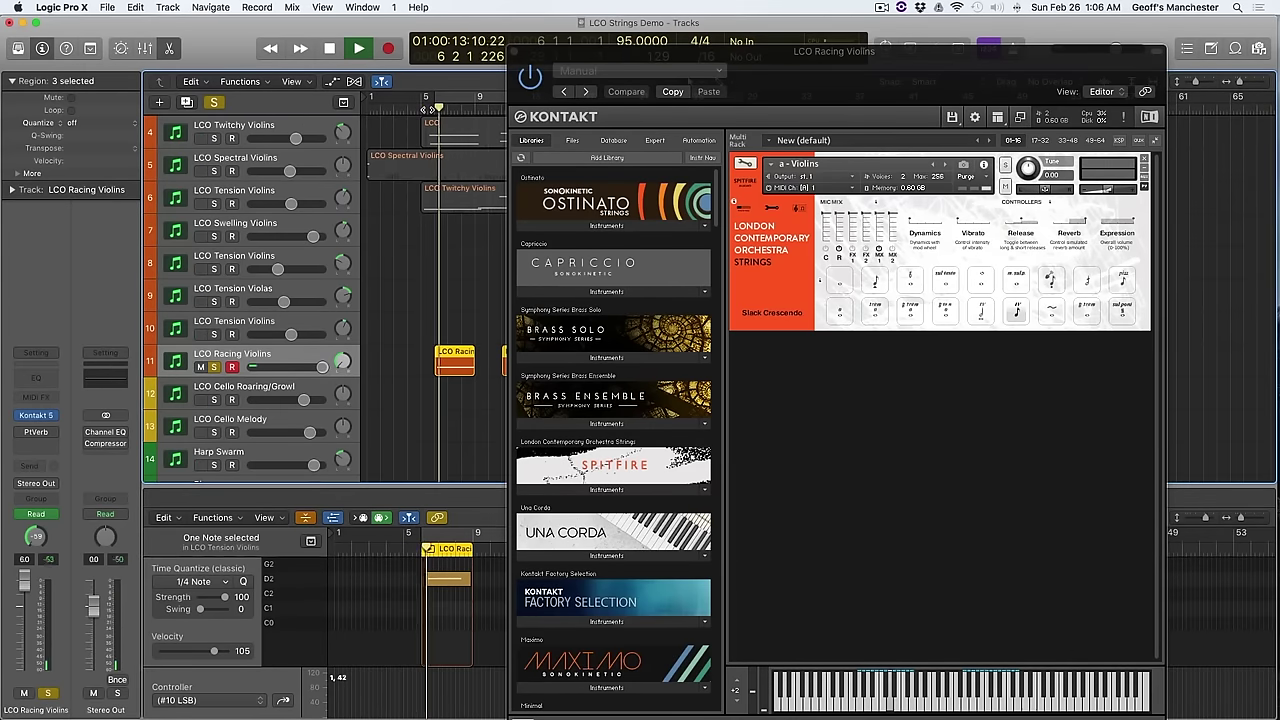
key(space)
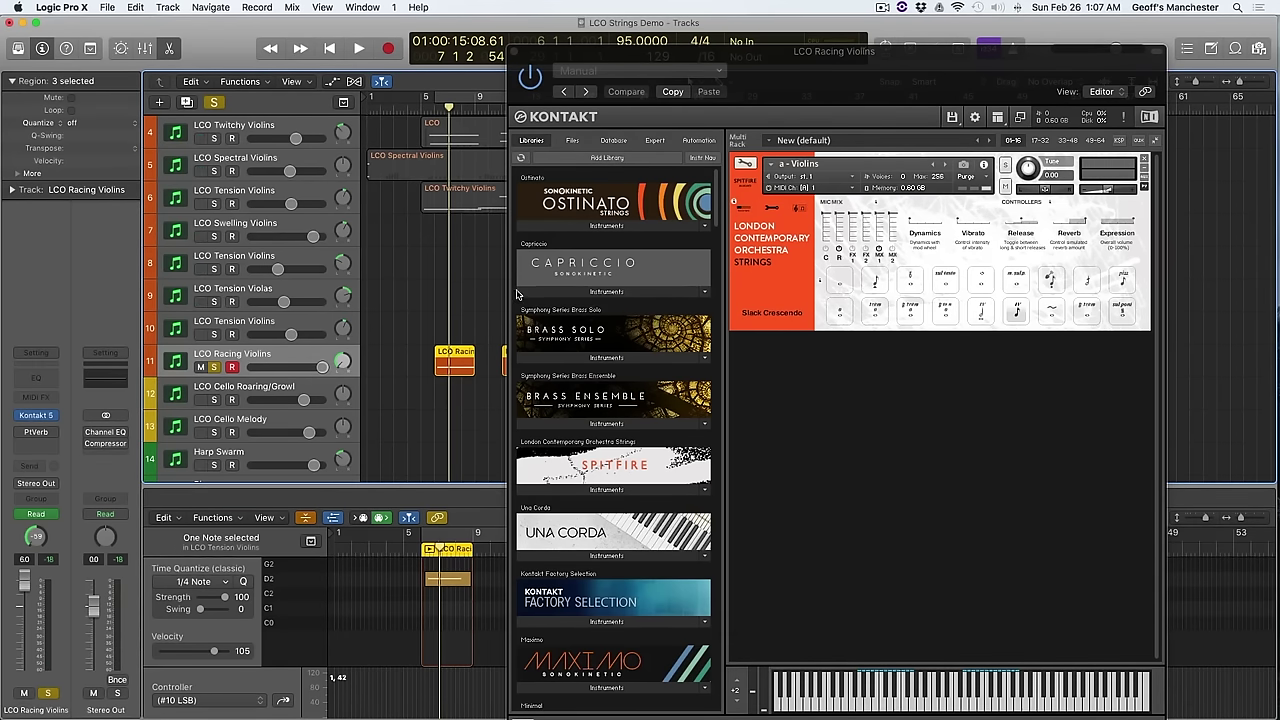
Step: Return the playhead to bar 5, replay LCO Racing Violins with PlatinumVerb re-enabled, and close the Kontakt window
key(comma)
key(comma)
key(comma)
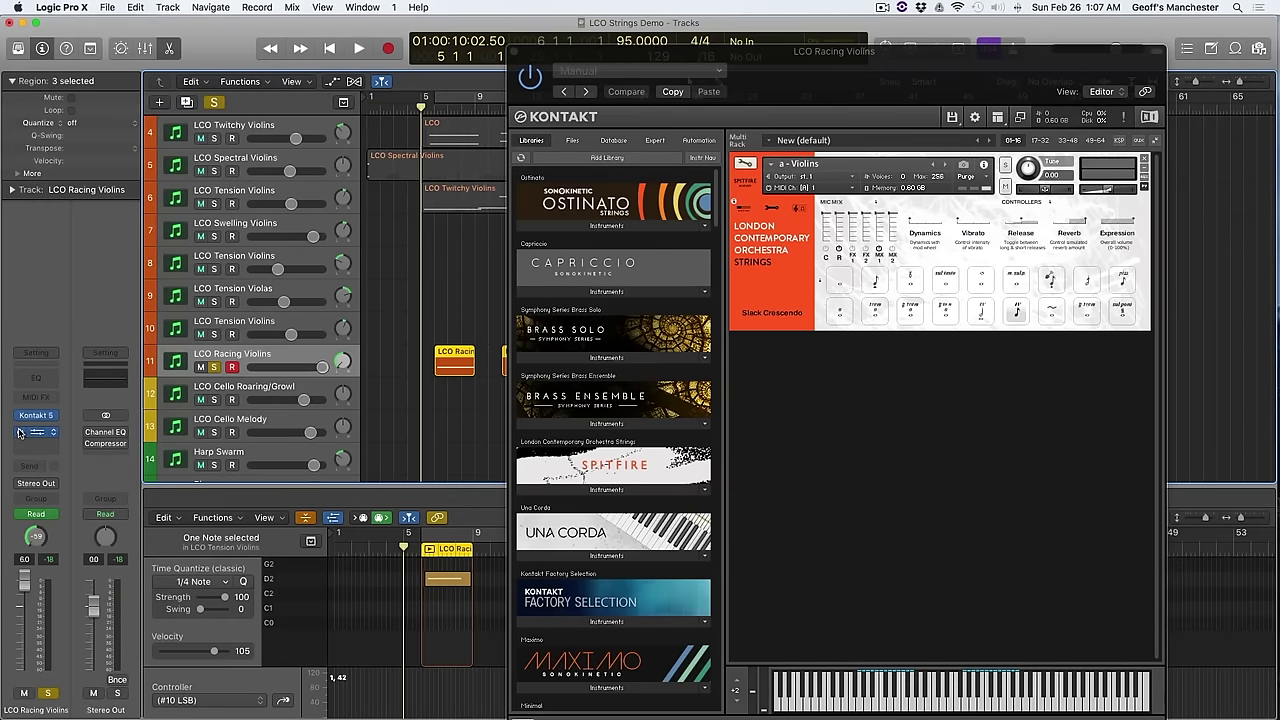
key(space)
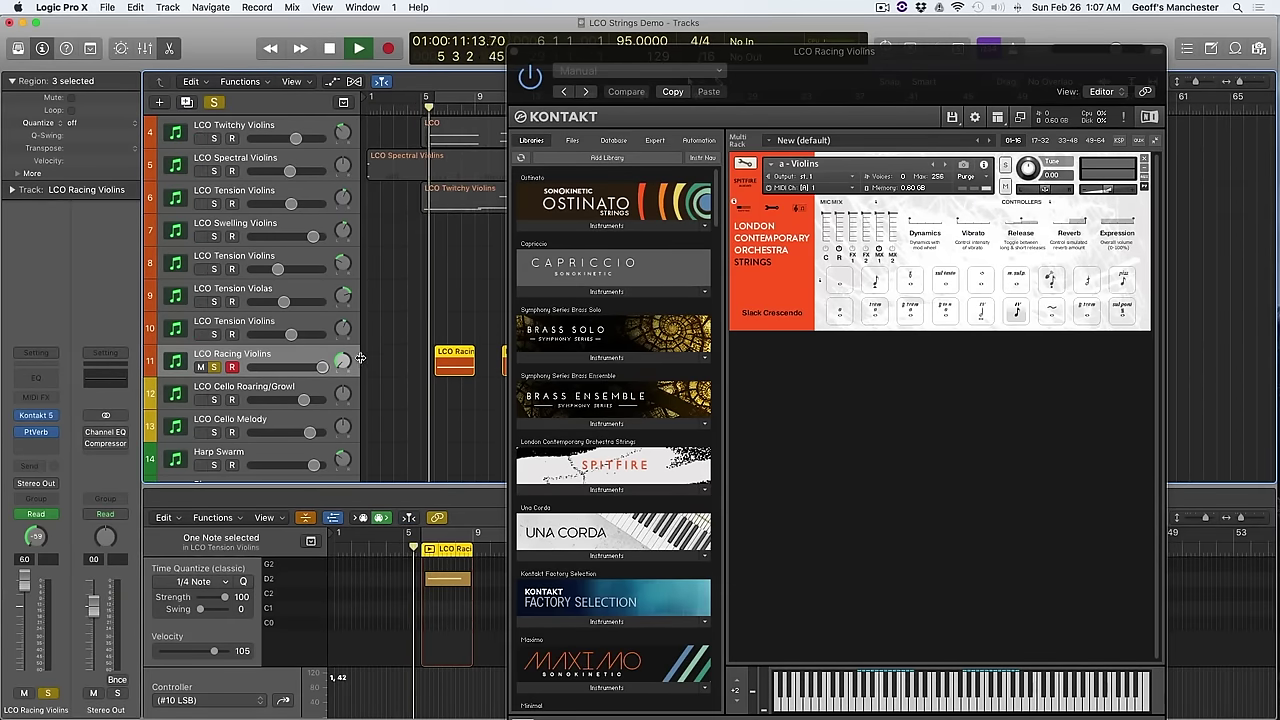
click(516, 51)
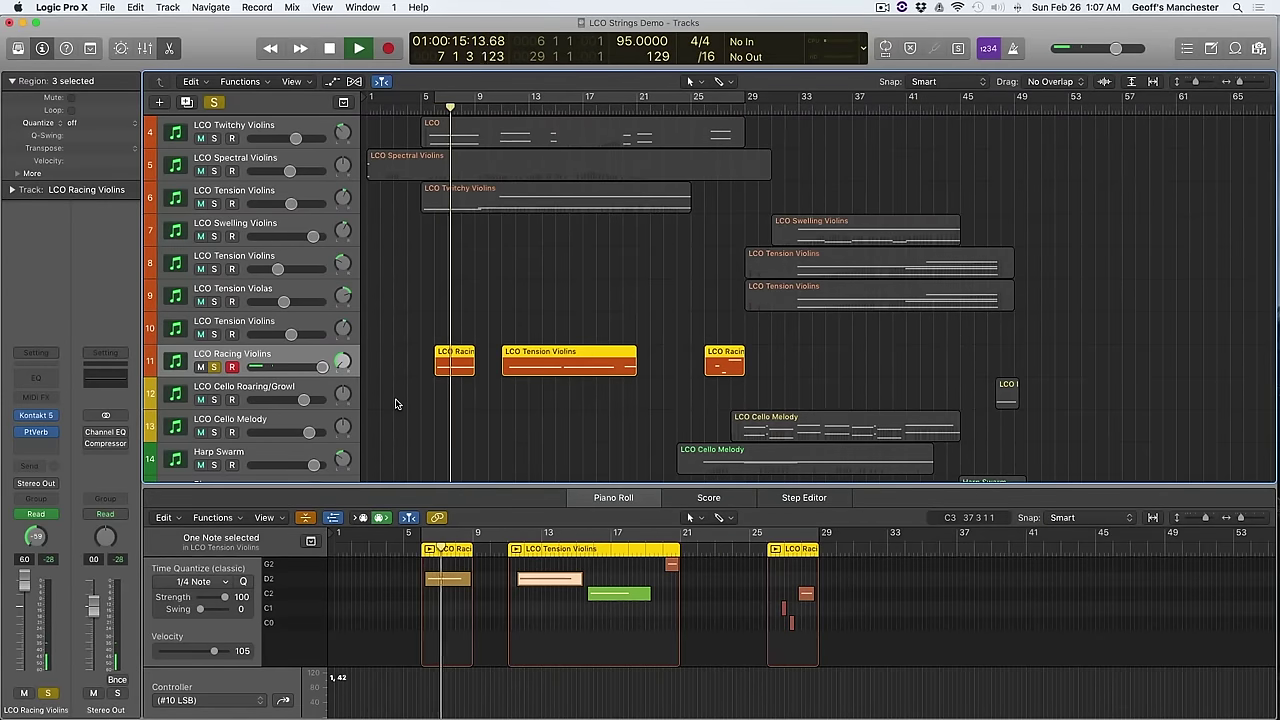
Step: Show track automation and follow the LCO Racing Violins pan curve across the bar 11–21 region during solo playback, unsoloing the track at the end
key(a)
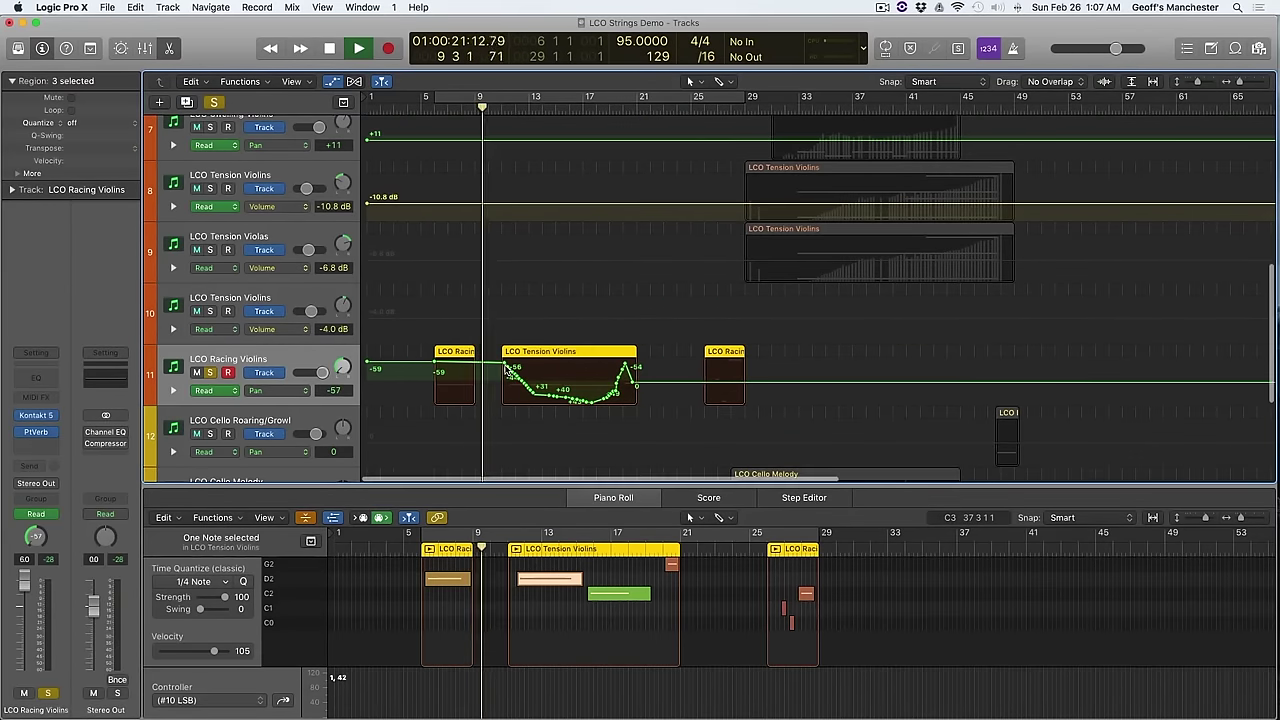
key(super+Right)
key(super+Right)
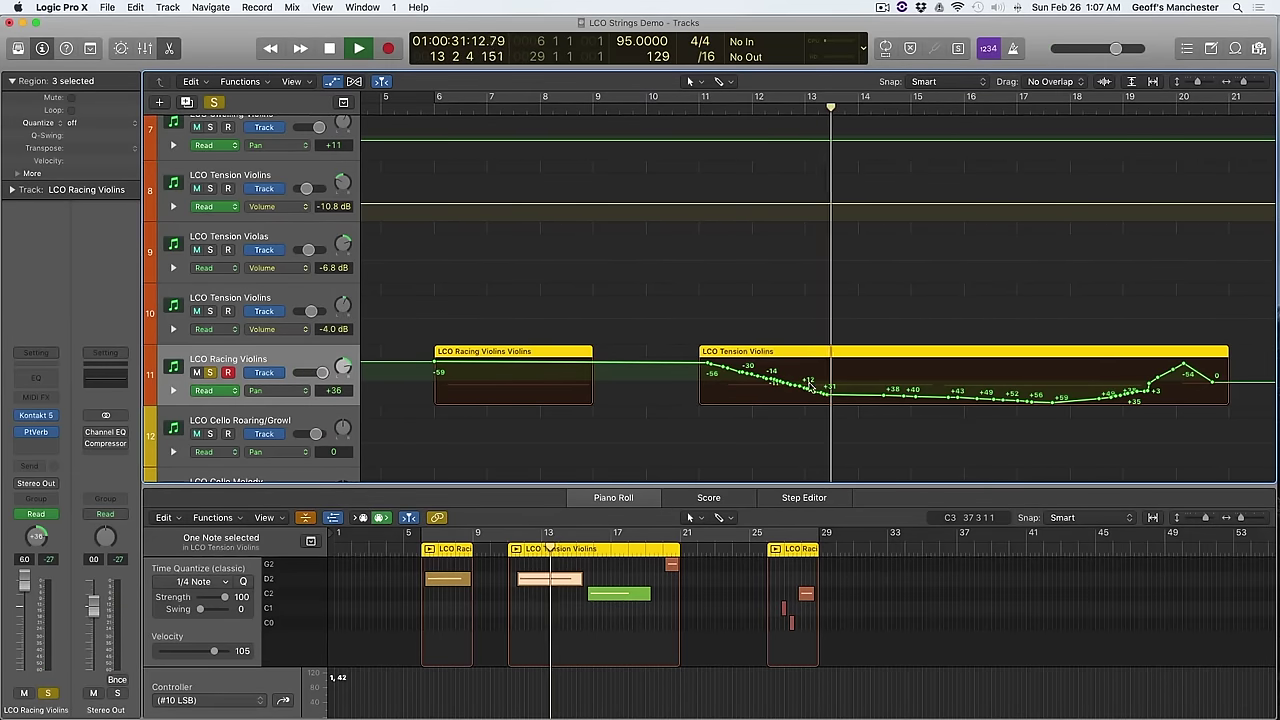
scroll(970, 357, right, 5)
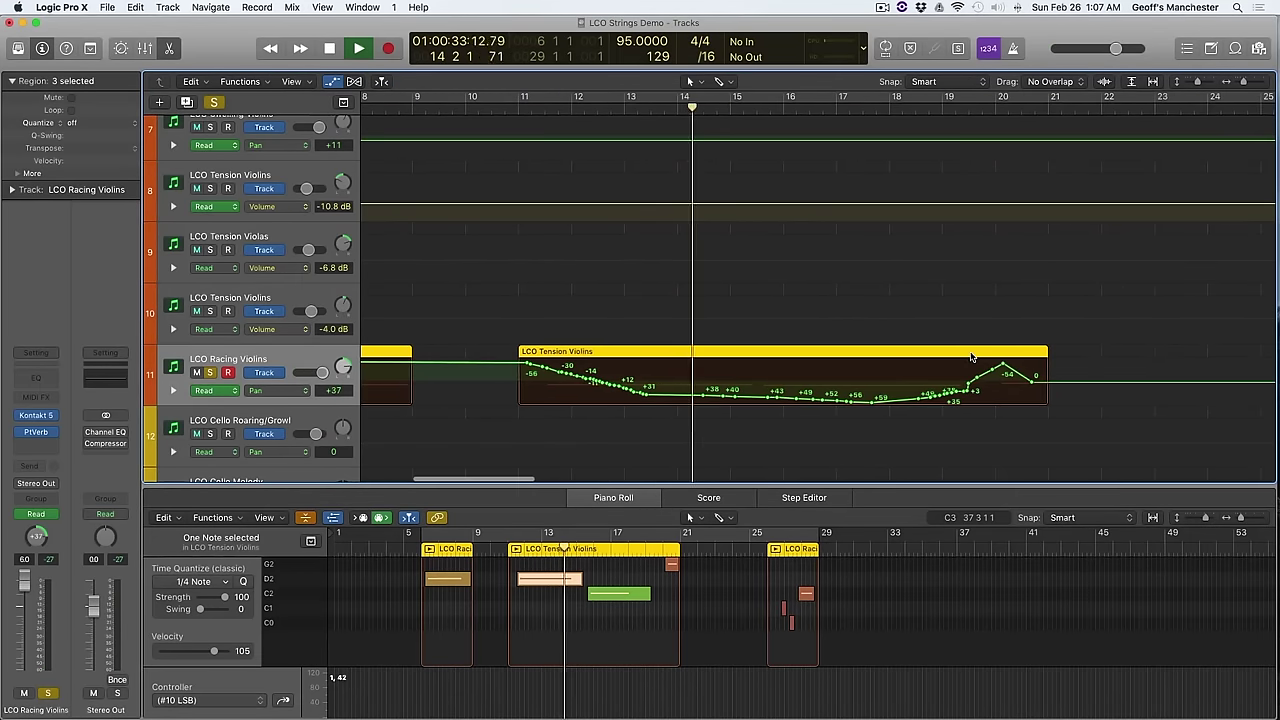
click(210, 372)
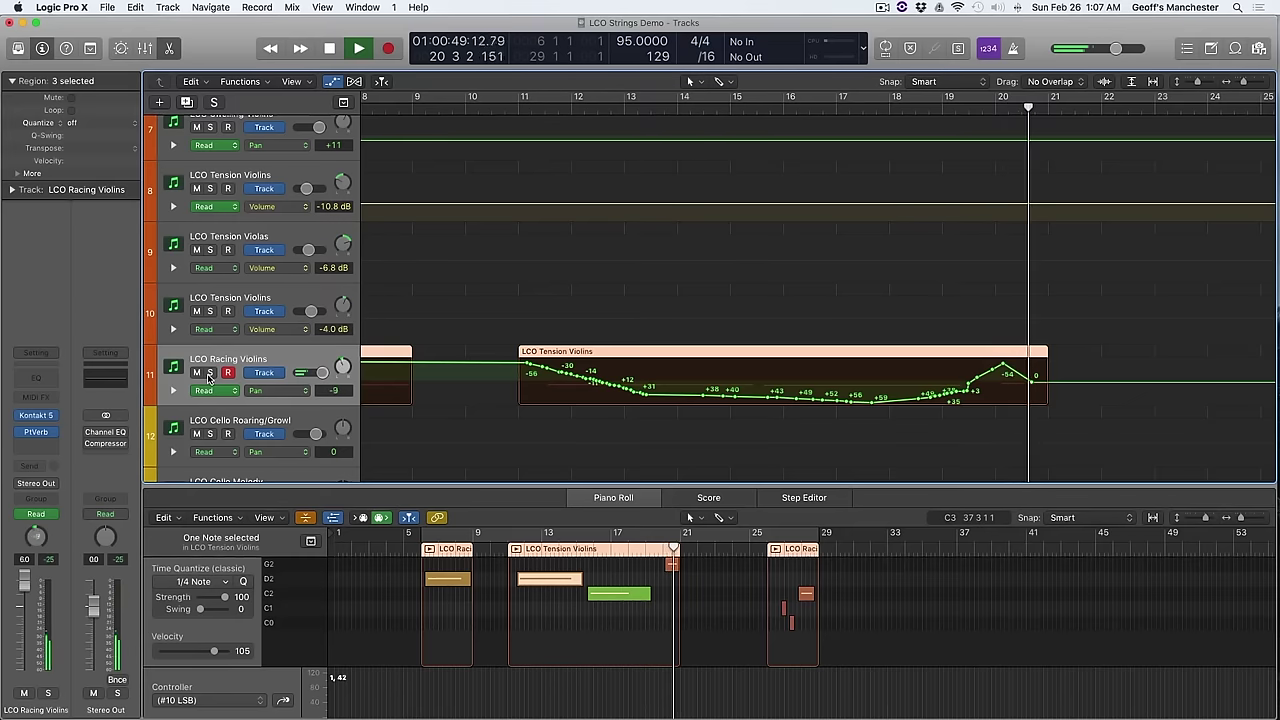
Step: Solo LCO Racing Violins again and audition its last region, starting at bar 26
click(210, 372)
key(super+Left)
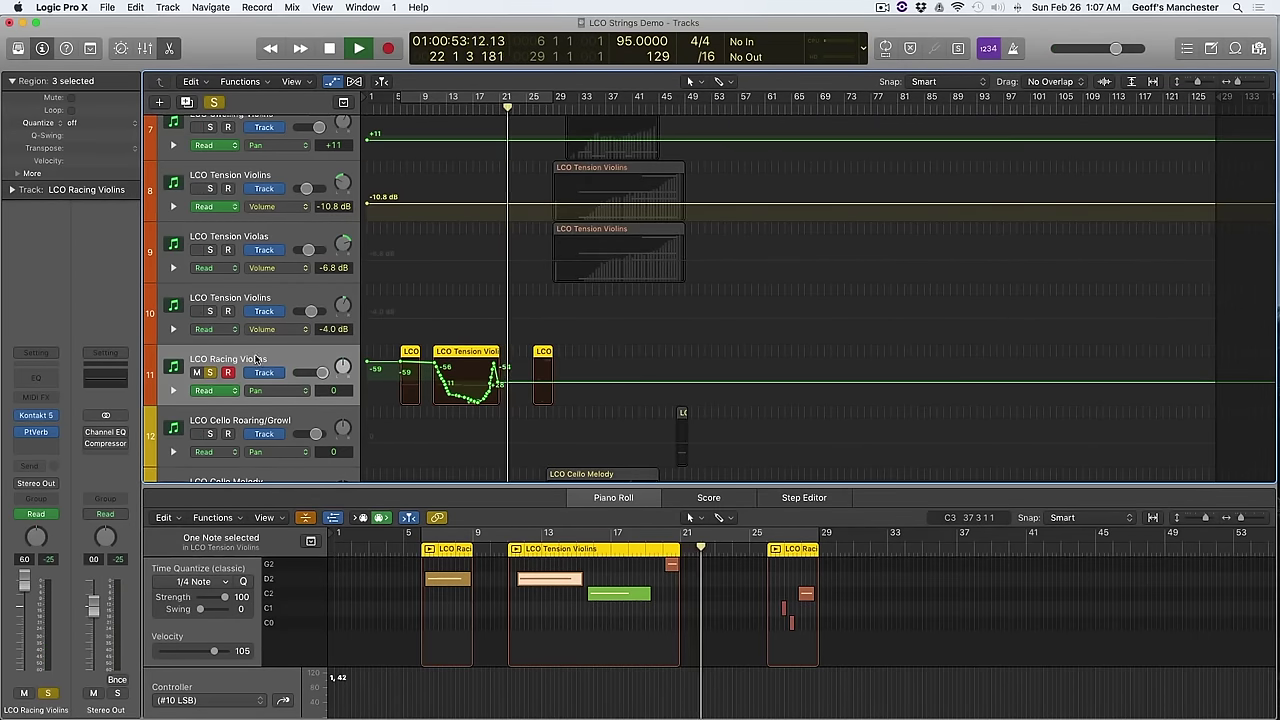
key(super+Right)
scroll(557, 249, right, 5)
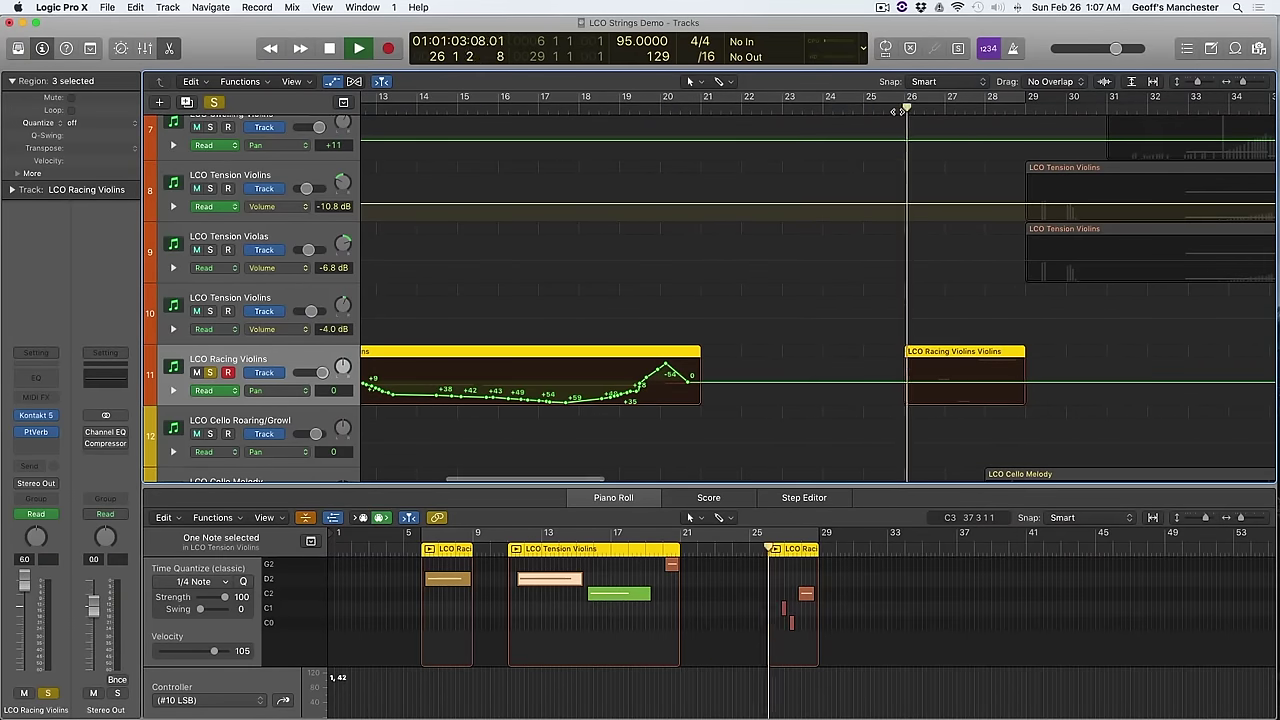
Step: Unsolo LCO Racing Violins, stop playback and hide the track automation
click(210, 372)
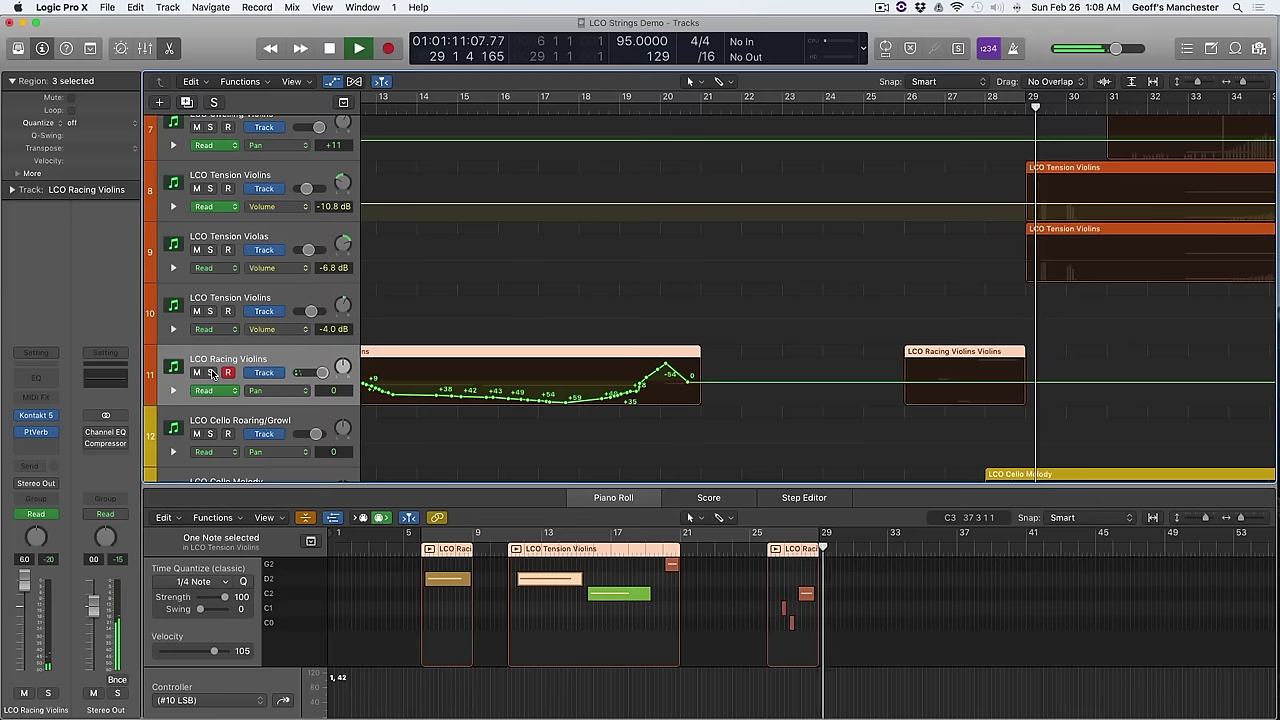
key(space)
scroll(567, 389, left, 1)
scroll(567, 389, down, 5)
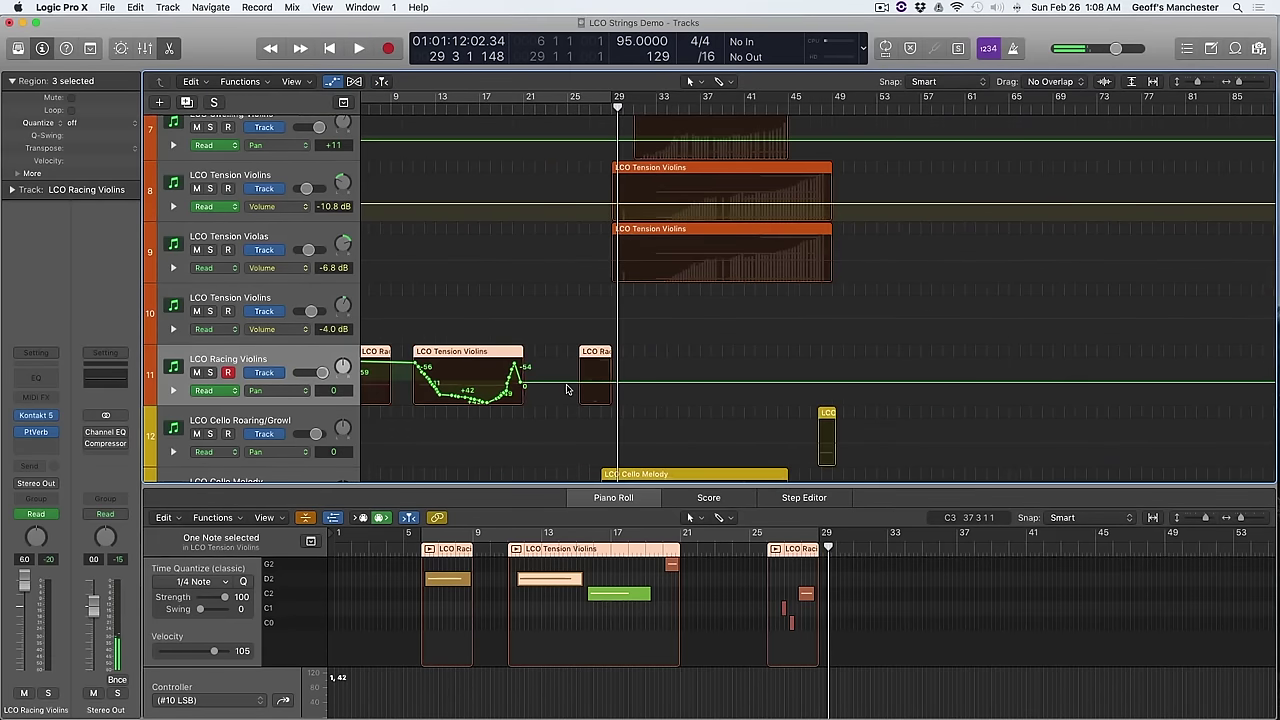
scroll(425, 335, down, 4)
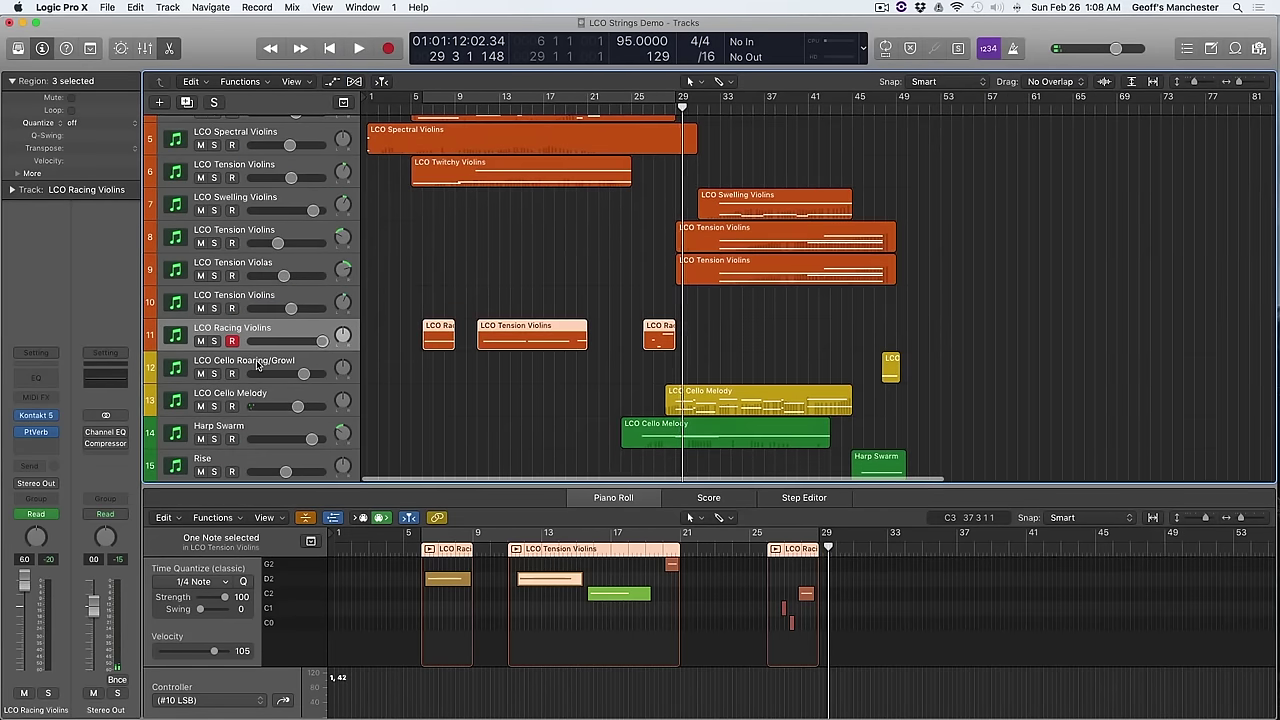
Step: Open the LCO Cello Roaring/Growl track's Kontakt instrument and audition its region from bar 47
click(252, 363)
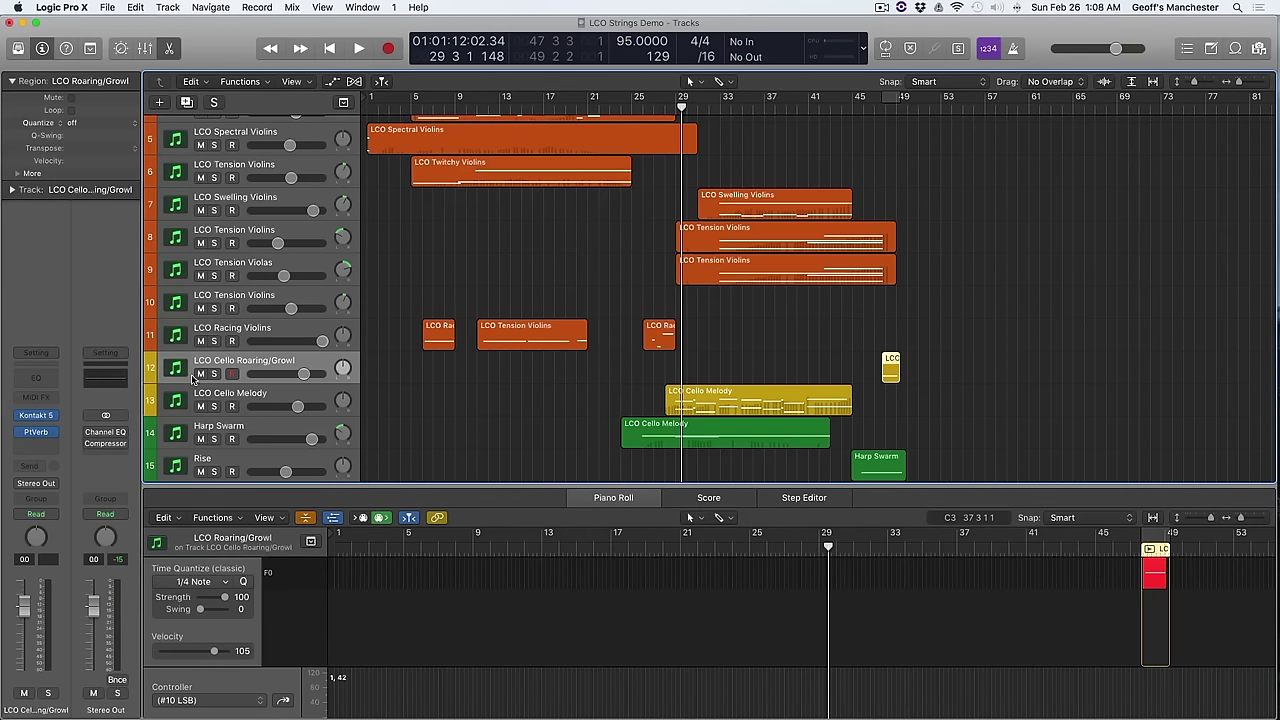
click(37, 418)
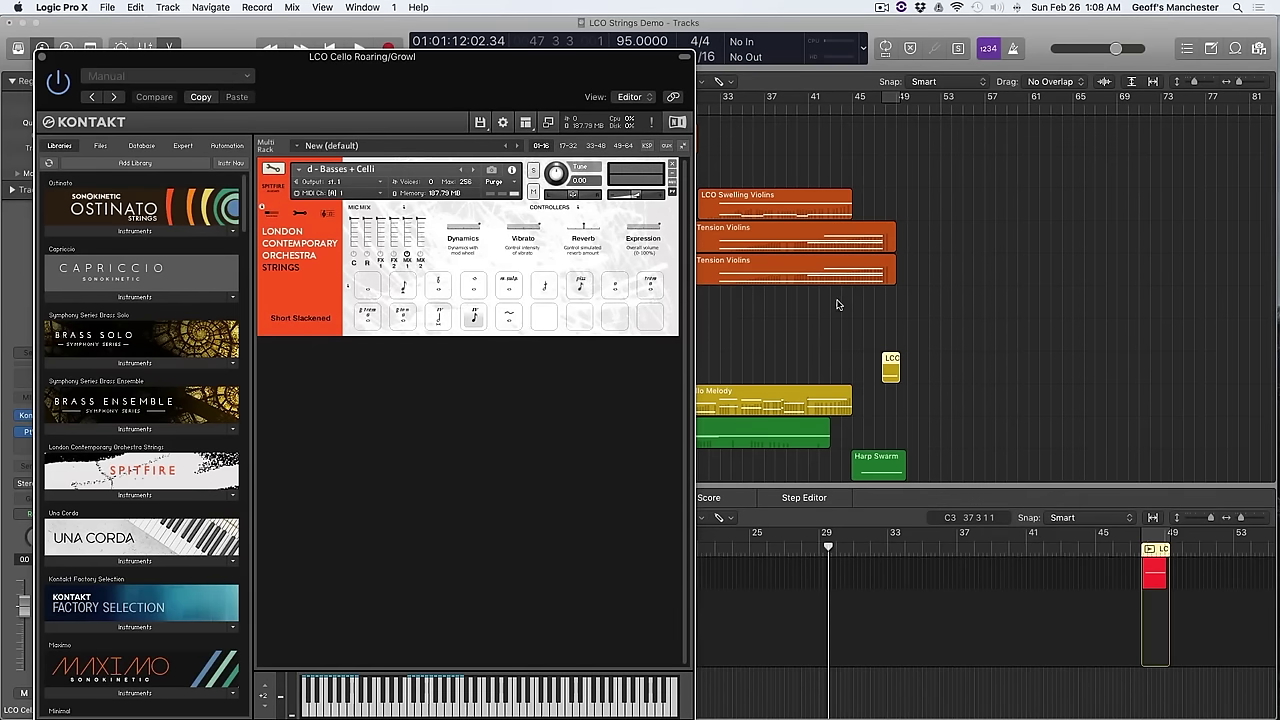
click(884, 105)
click(873, 106)
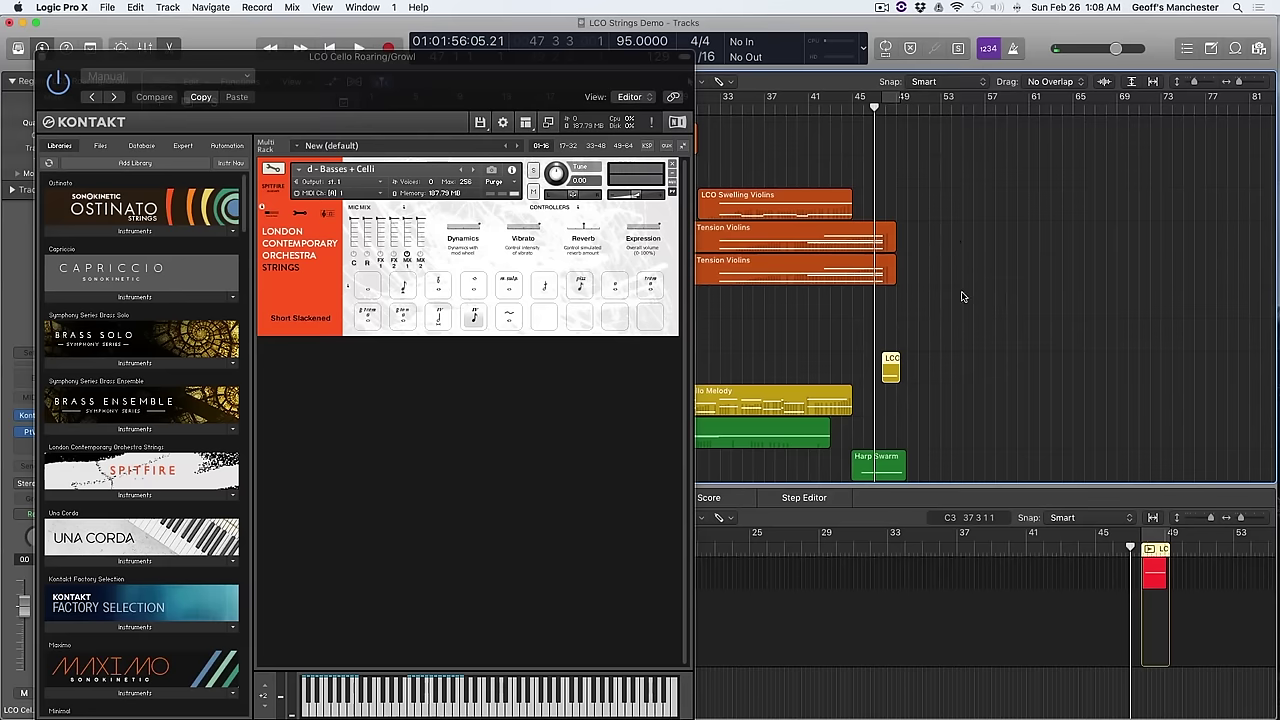
key(z)
key(space)
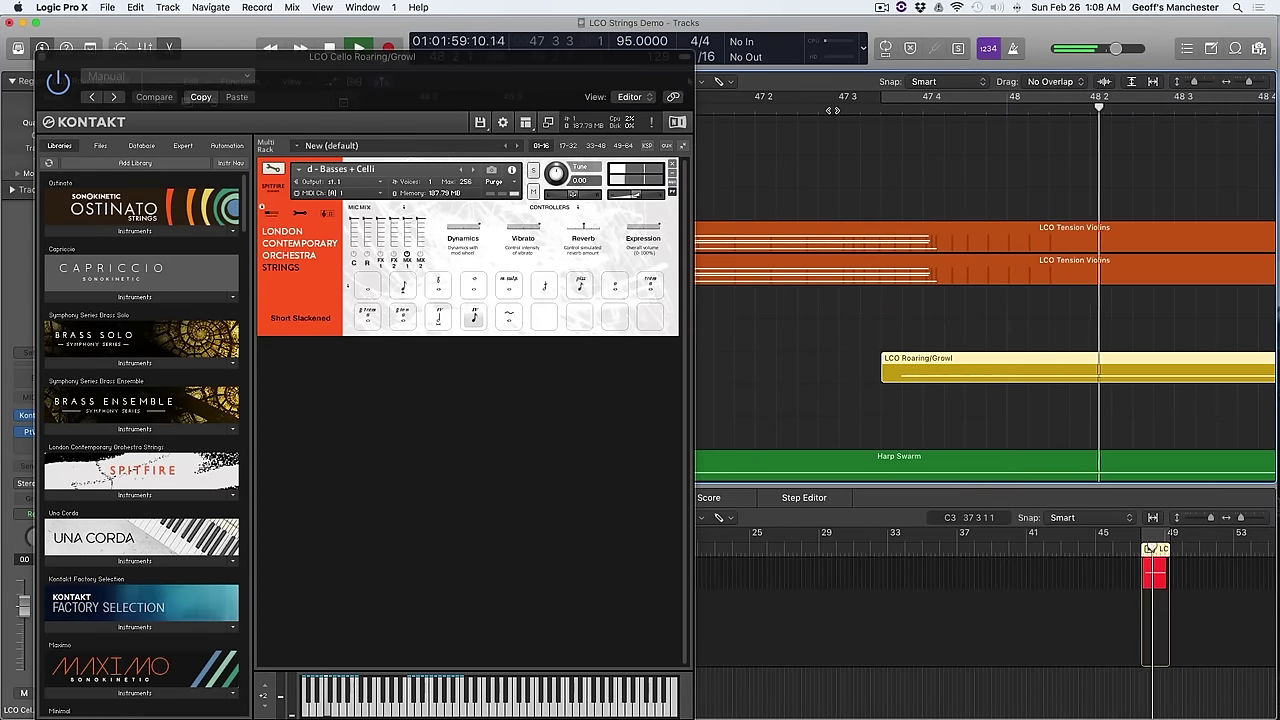
scroll(846, 220, right, 10)
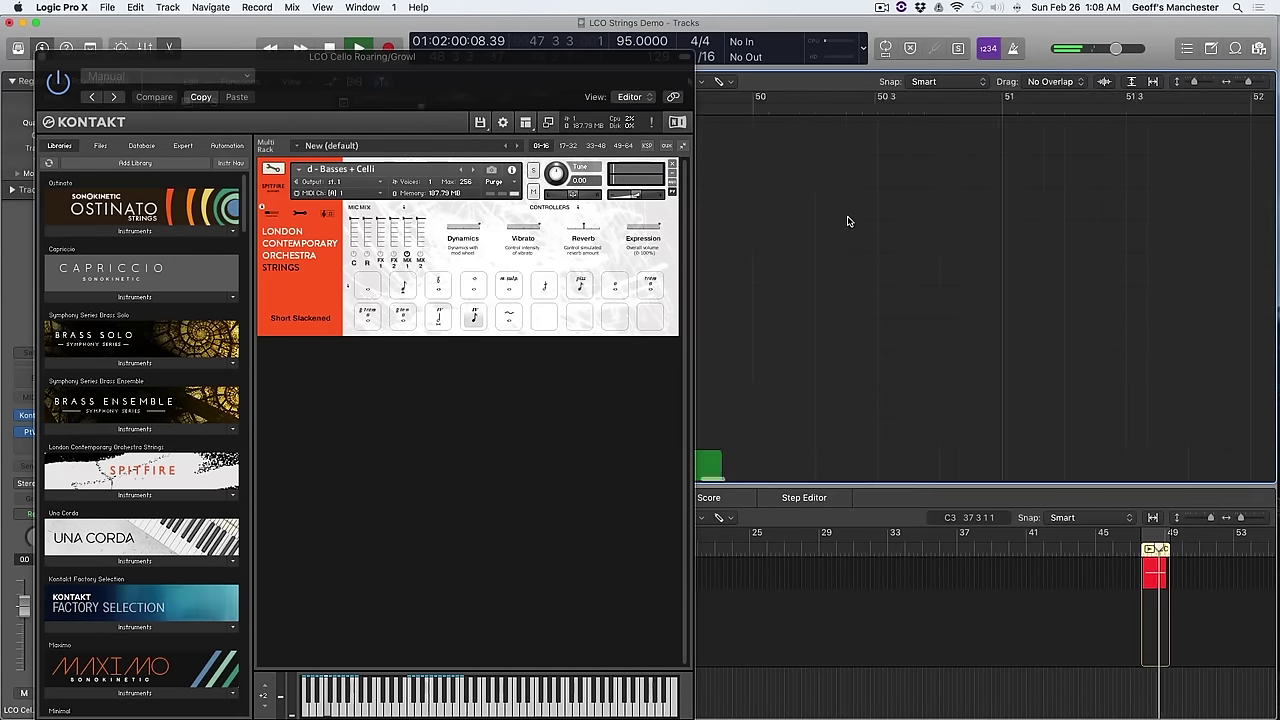
Step: Close the Kontakt window and cycle the LCO Roaring/Growl region to compare it with PlatinumVerb bypassed and active, switching cycling off at the end
click(42, 58)
scroll(368, 354, left, 5)
key(space)
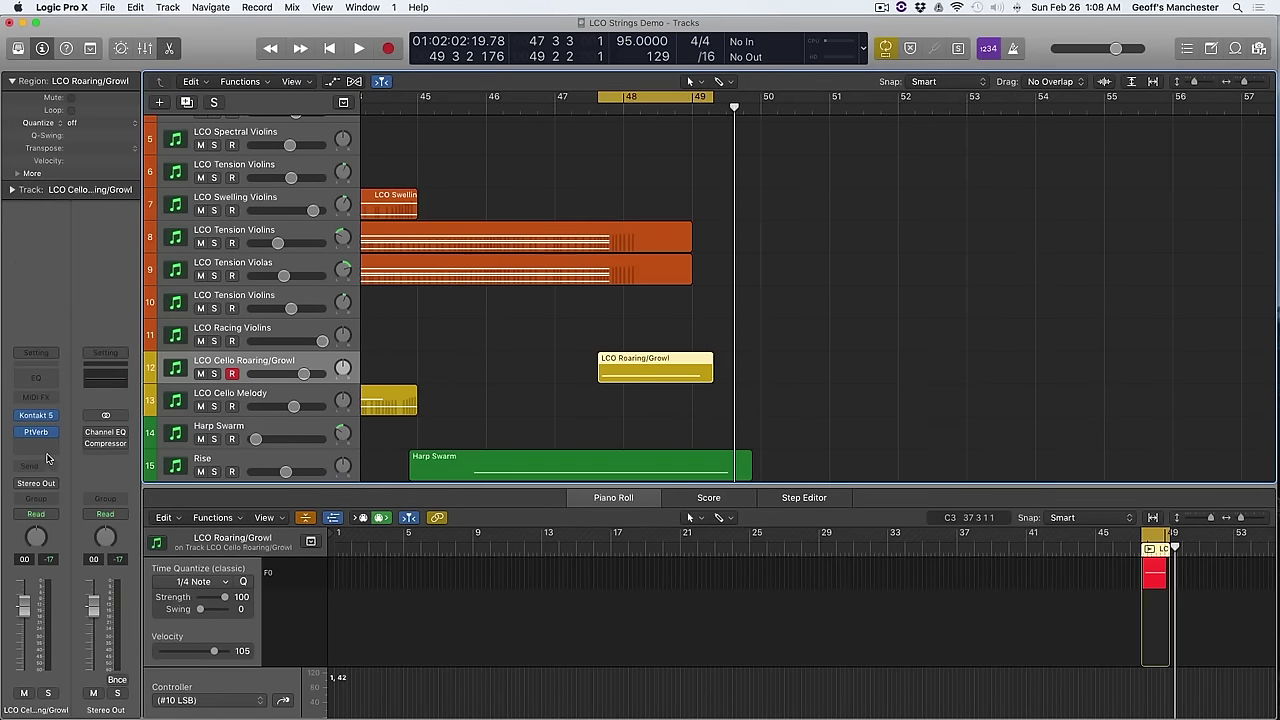
key(space)
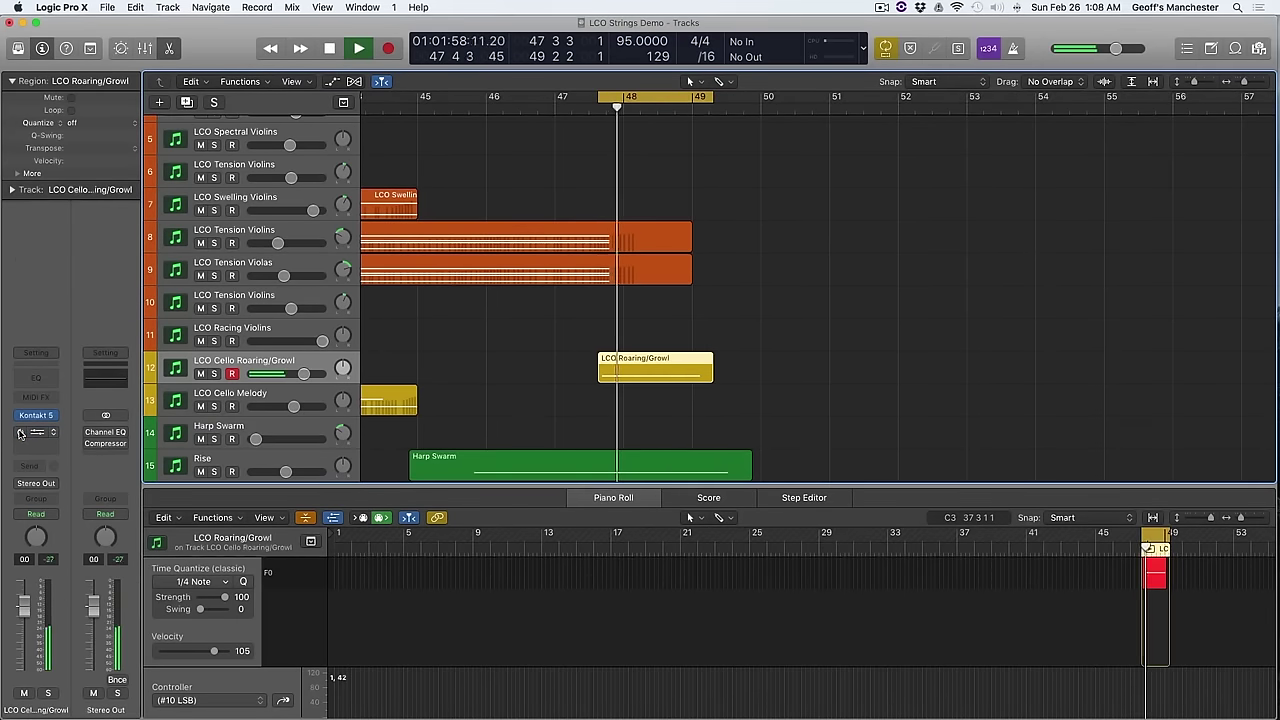
key(space)
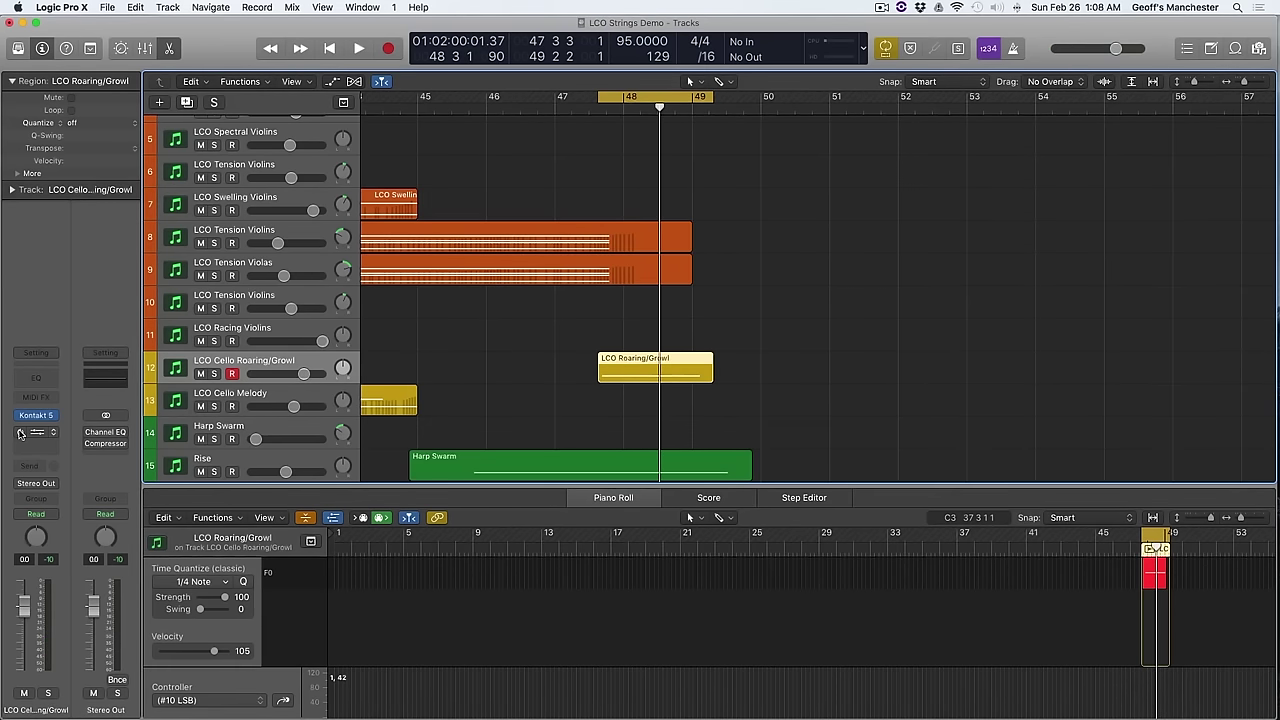
key(space)
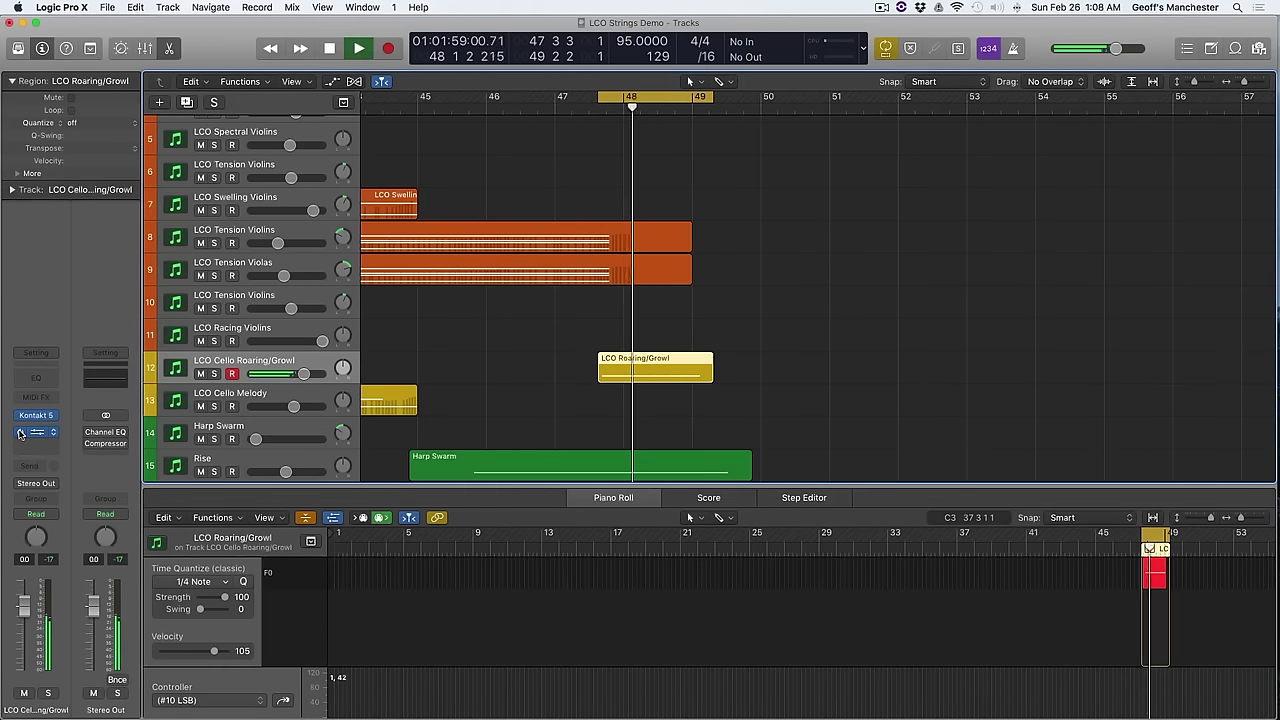
key(c)
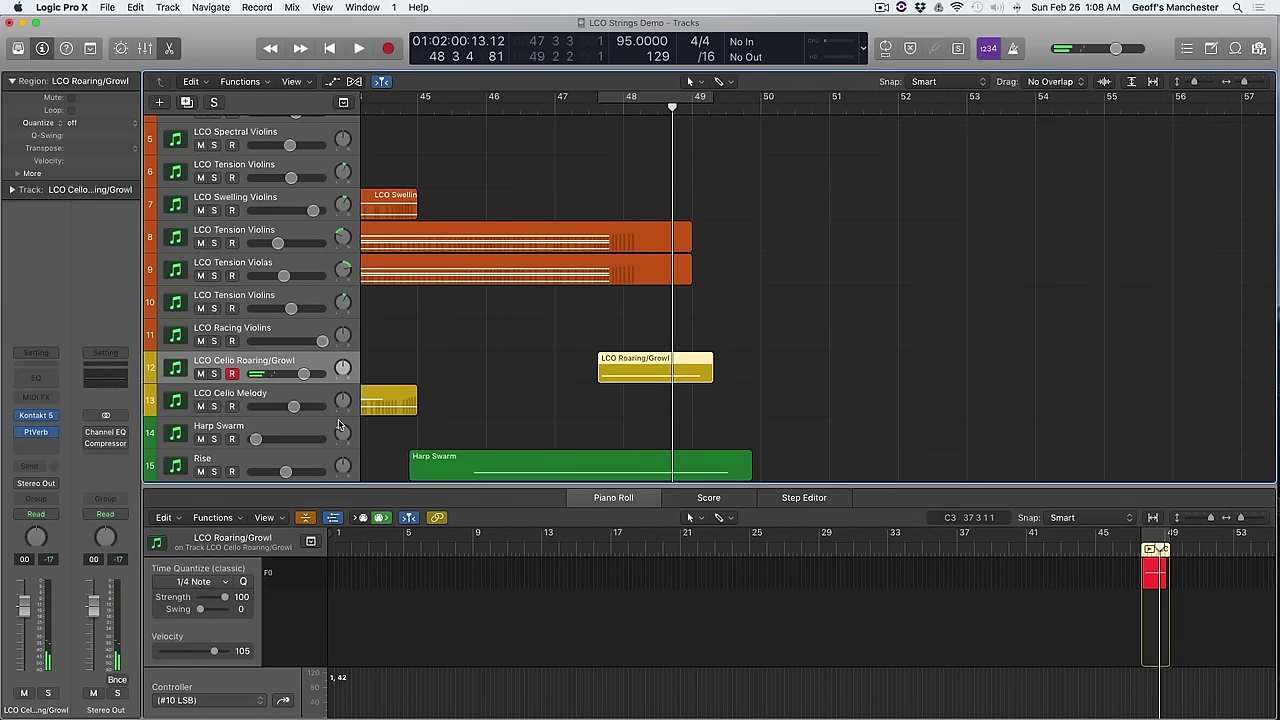
Step: Select the LCO Cello Melody track and move the playhead to the start of its region at bar 28
key(super+Left)
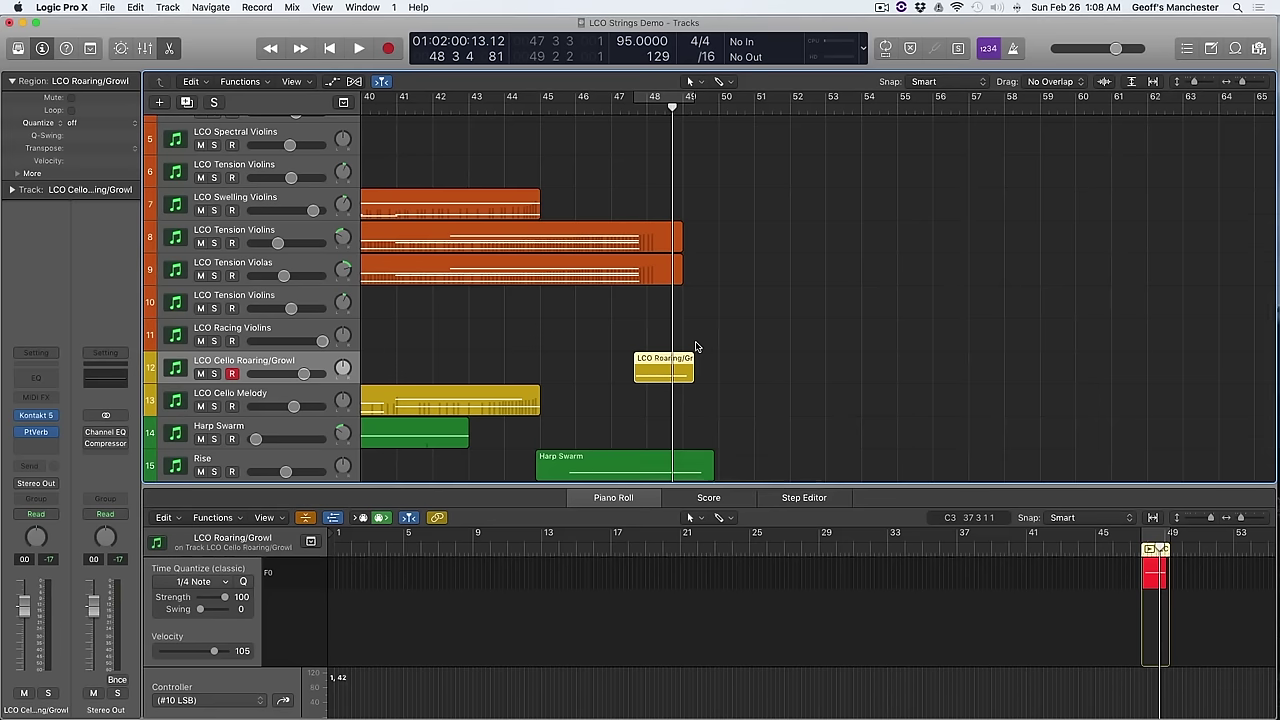
scroll(697, 347, down, 1)
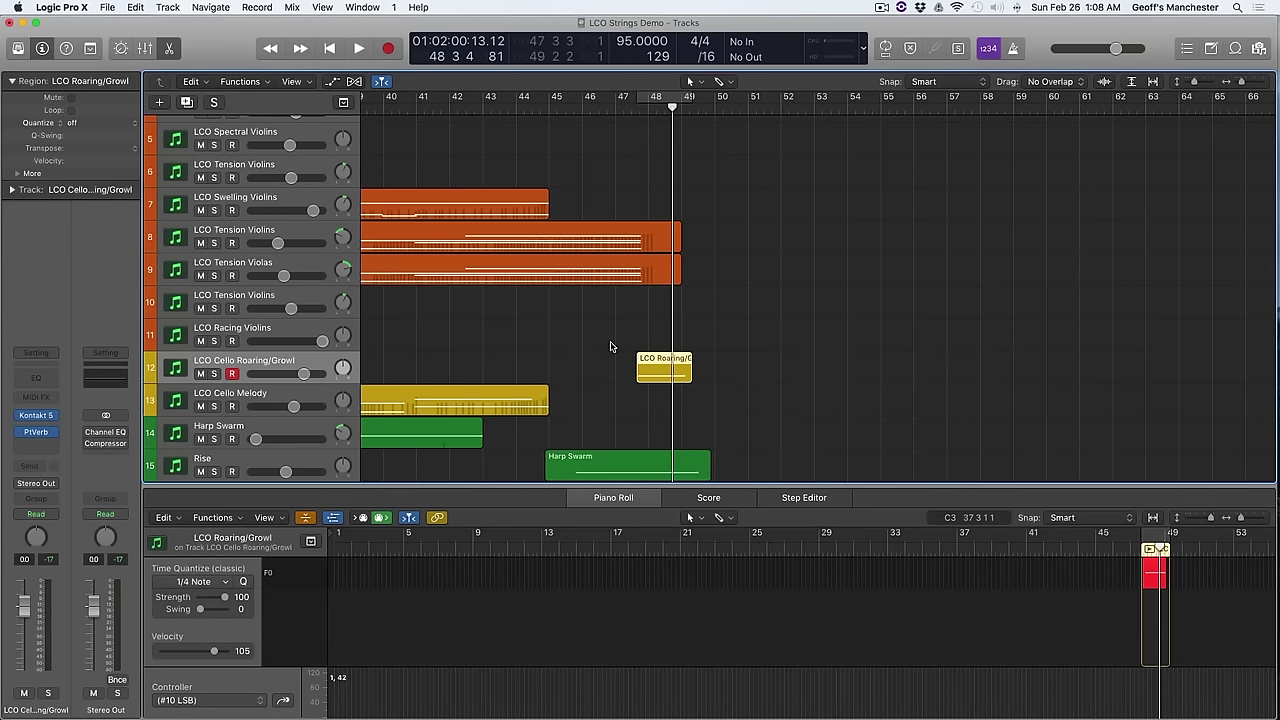
scroll(611, 347, down, 5)
scroll(507, 362, down, 1)
click(278, 374)
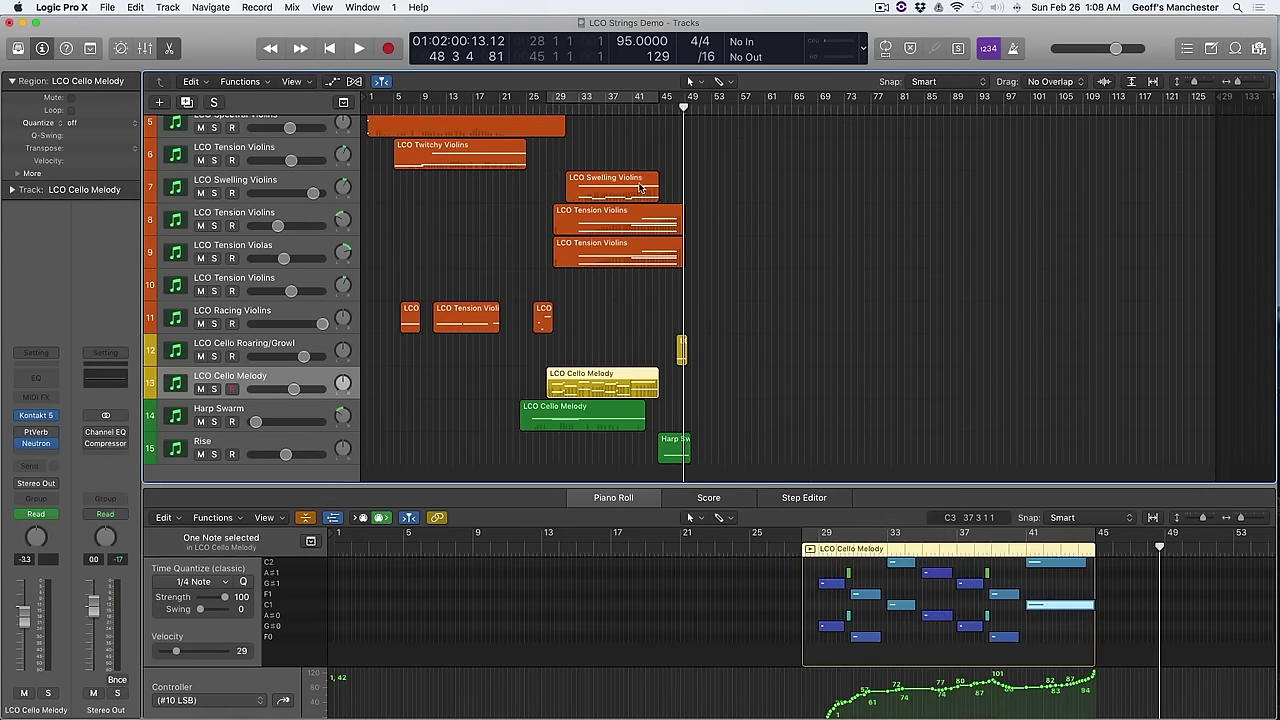
drag(682, 119, 547, 110)
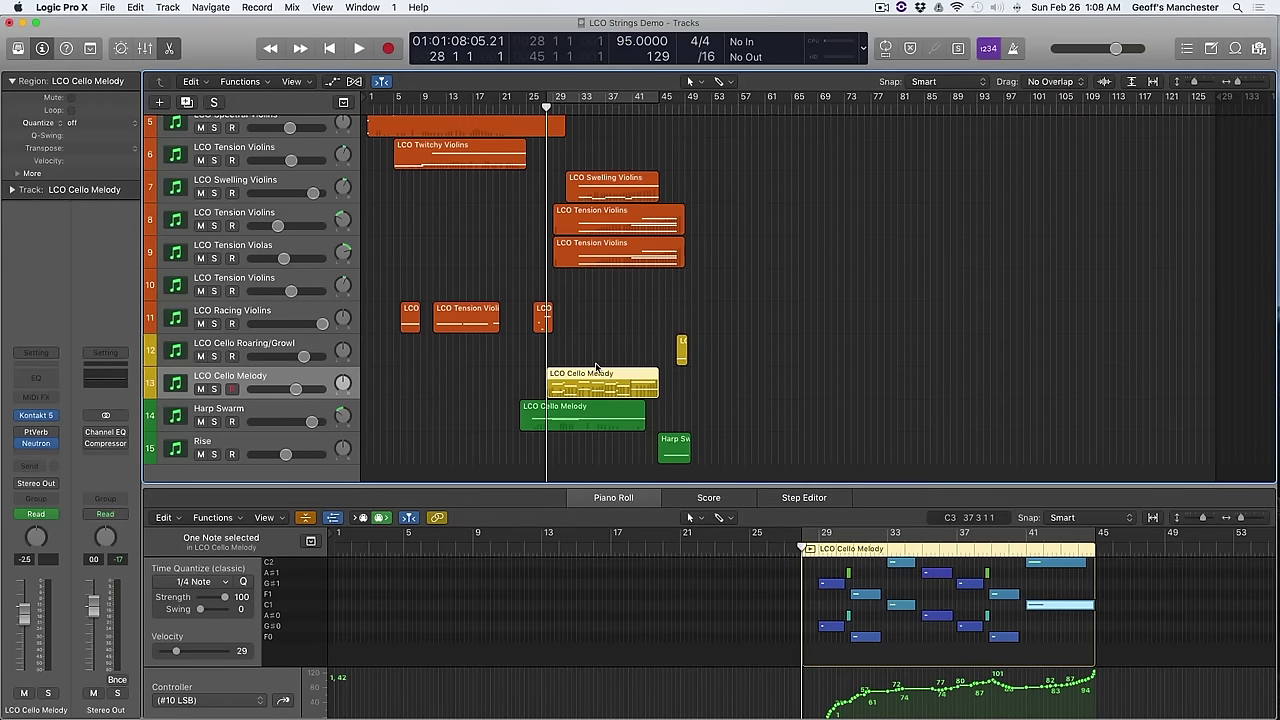
key(super+Right)
key(super+Right)
key(super+Right)
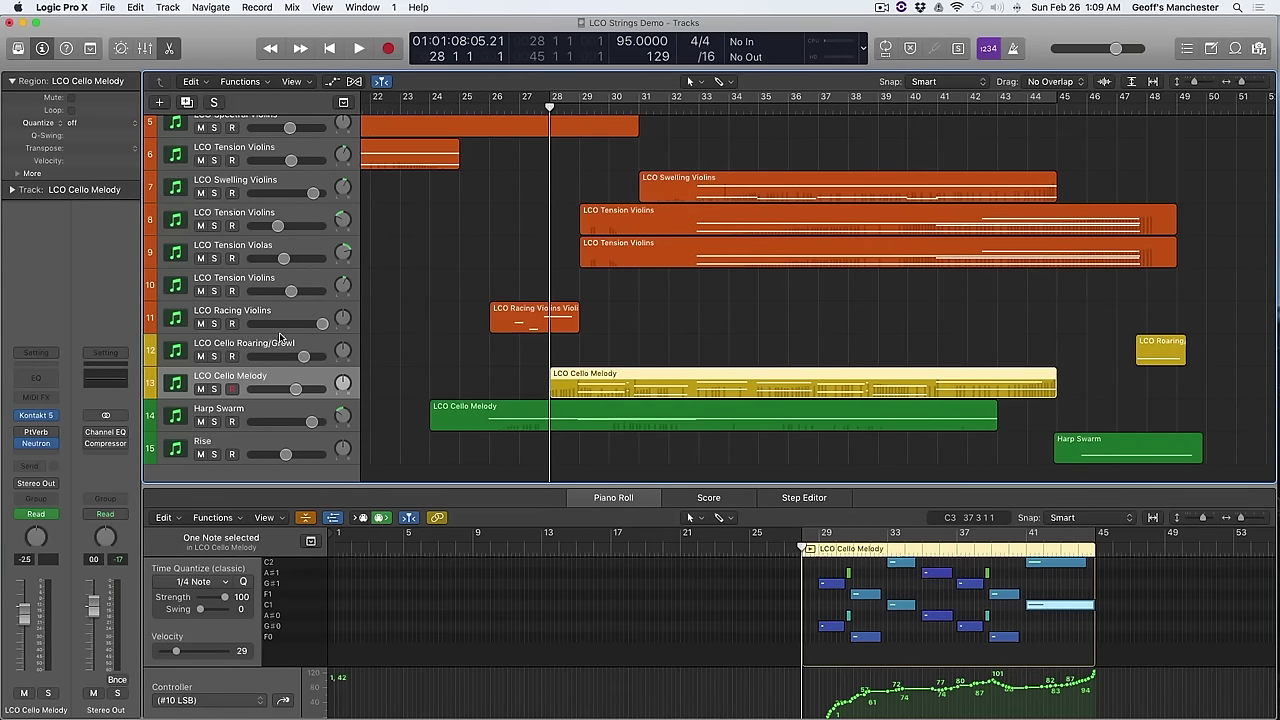
Step: Open the Neutron plug-in on LCO Cello Melody and move its window clear of the track headers
click(38, 446)
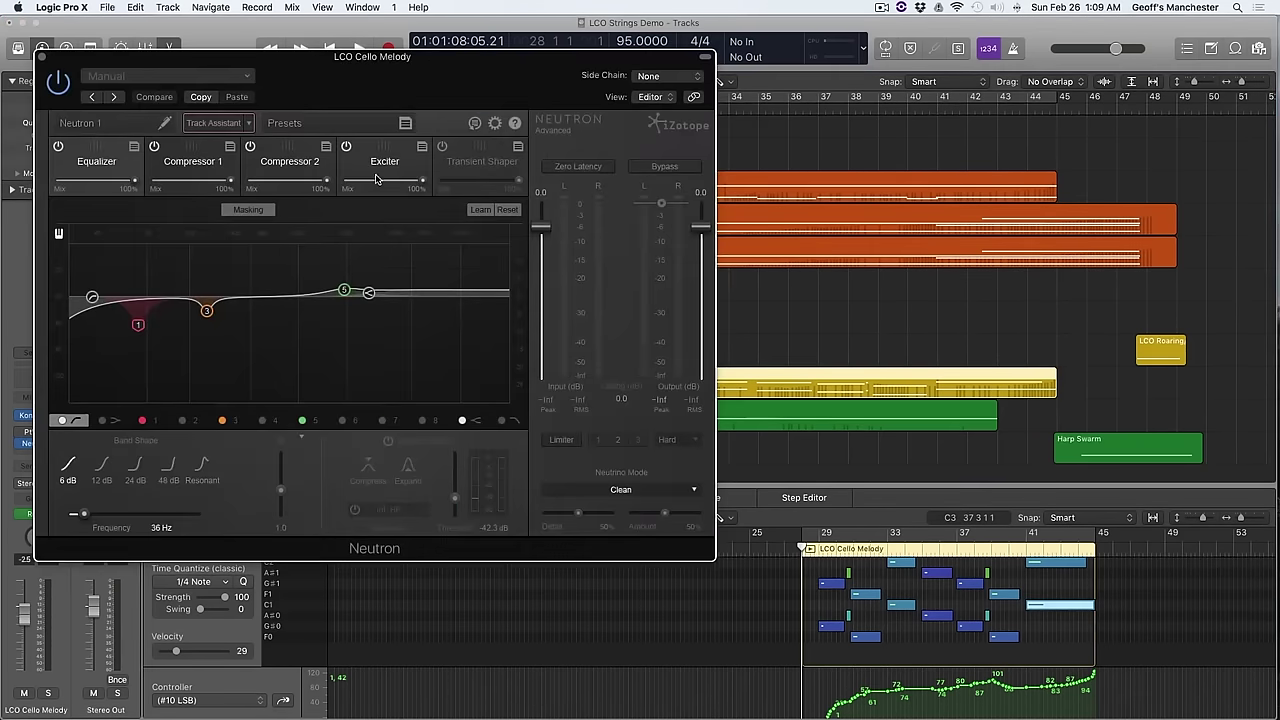
drag(427, 62, 841, 176)
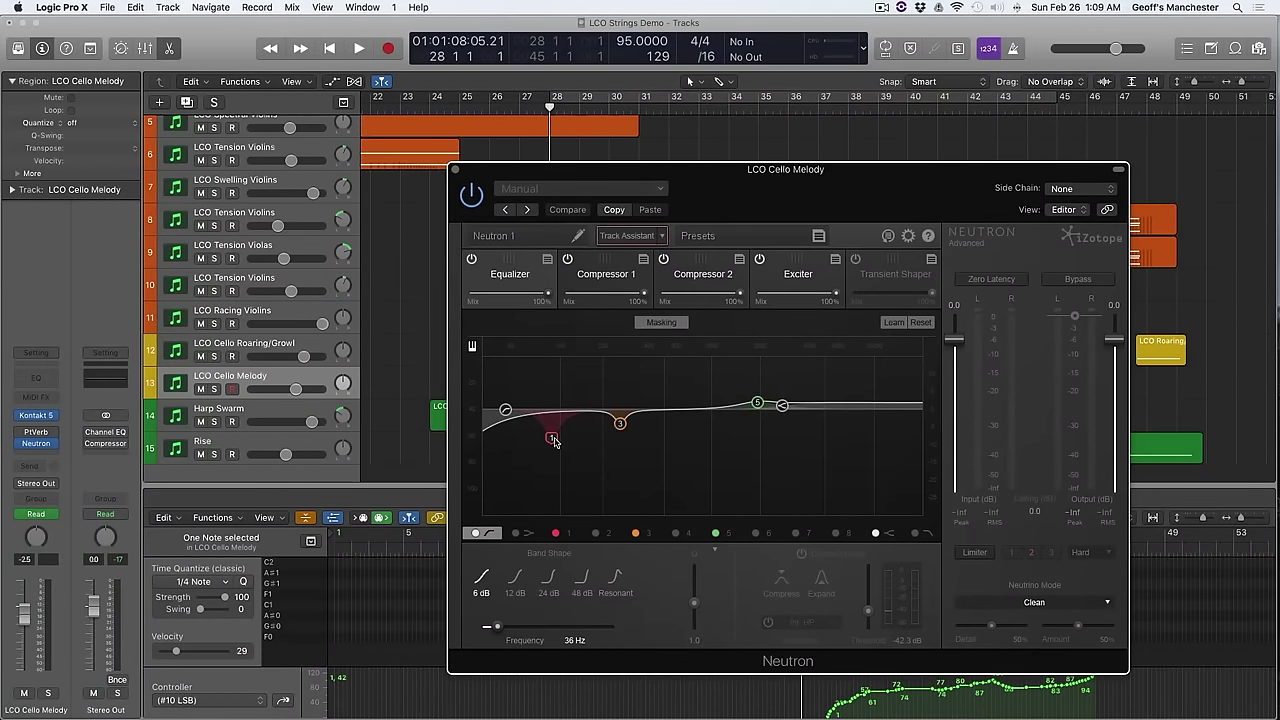
drag(567, 181, 766, 97)
drag(1028, 121, 983, 58)
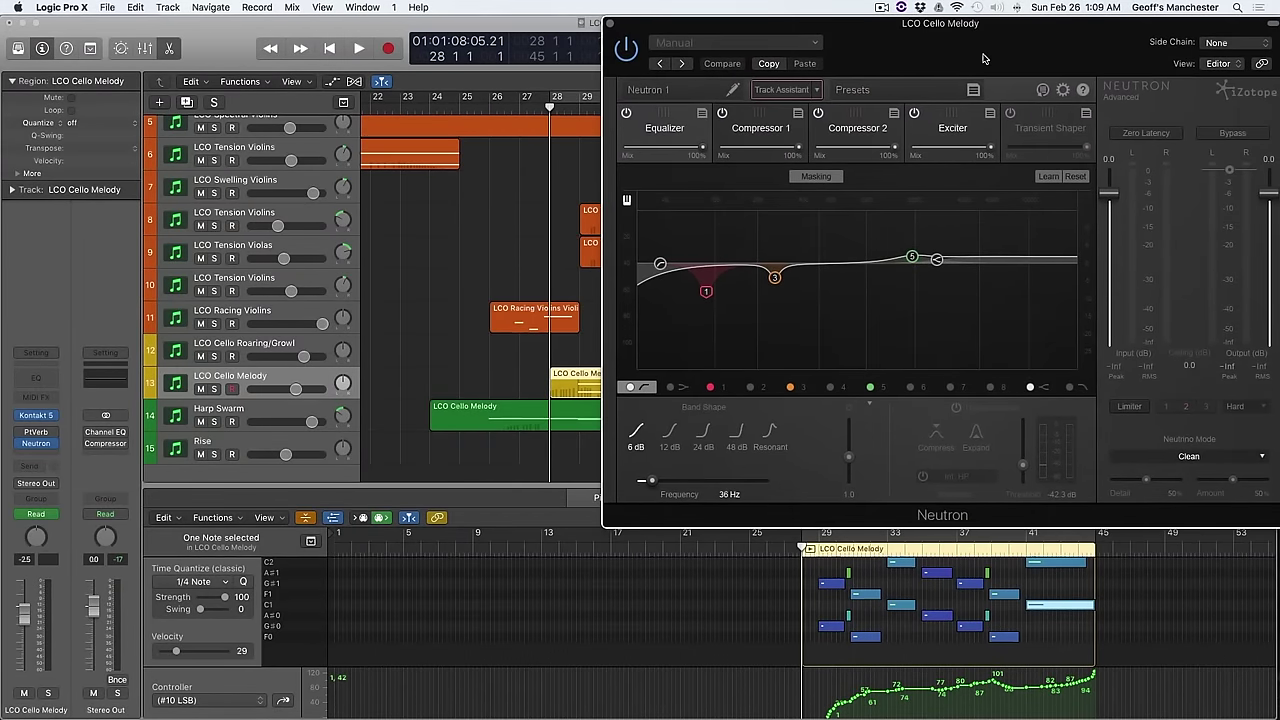
Step: Solo LCO Cello Melody and play its region while watching Neutron's Equalizer
click(213, 389)
key(comma)
key(space)
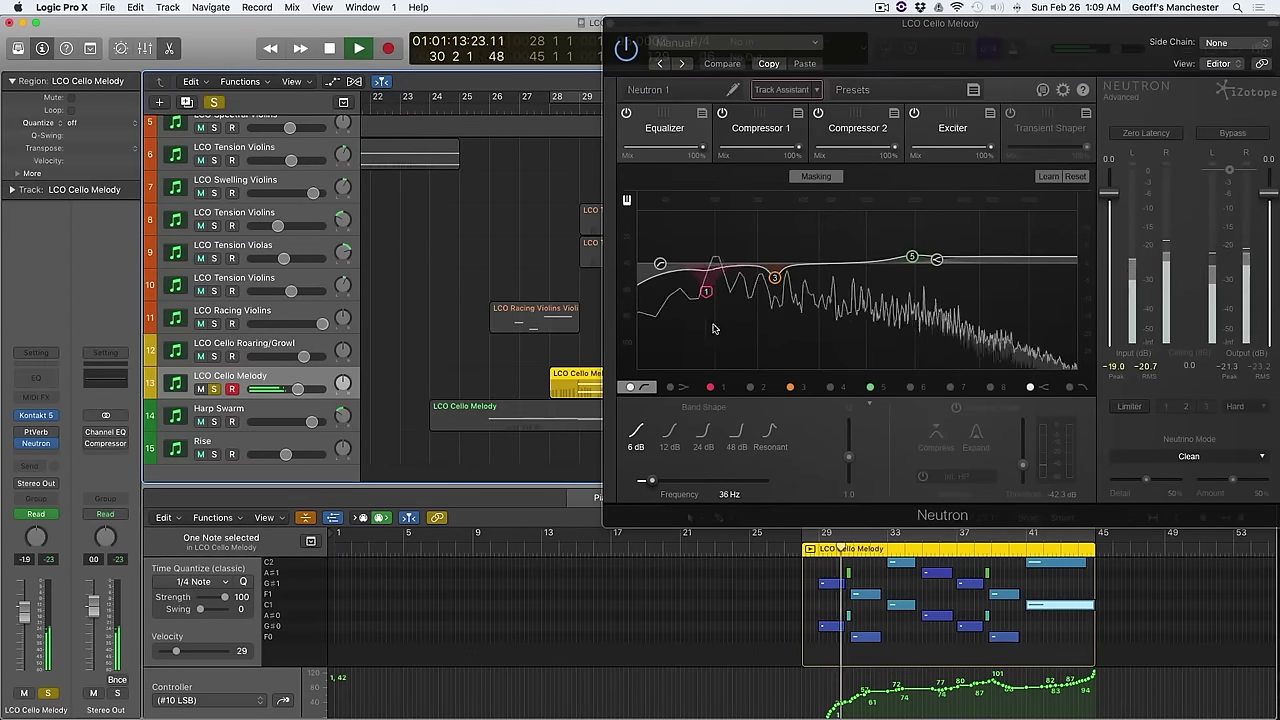
Step: Move the Neutron window closer to the centre and examine its Compressor 1, Compressor 2, Exciter and Equalizer modules
drag(894, 49, 437, 151)
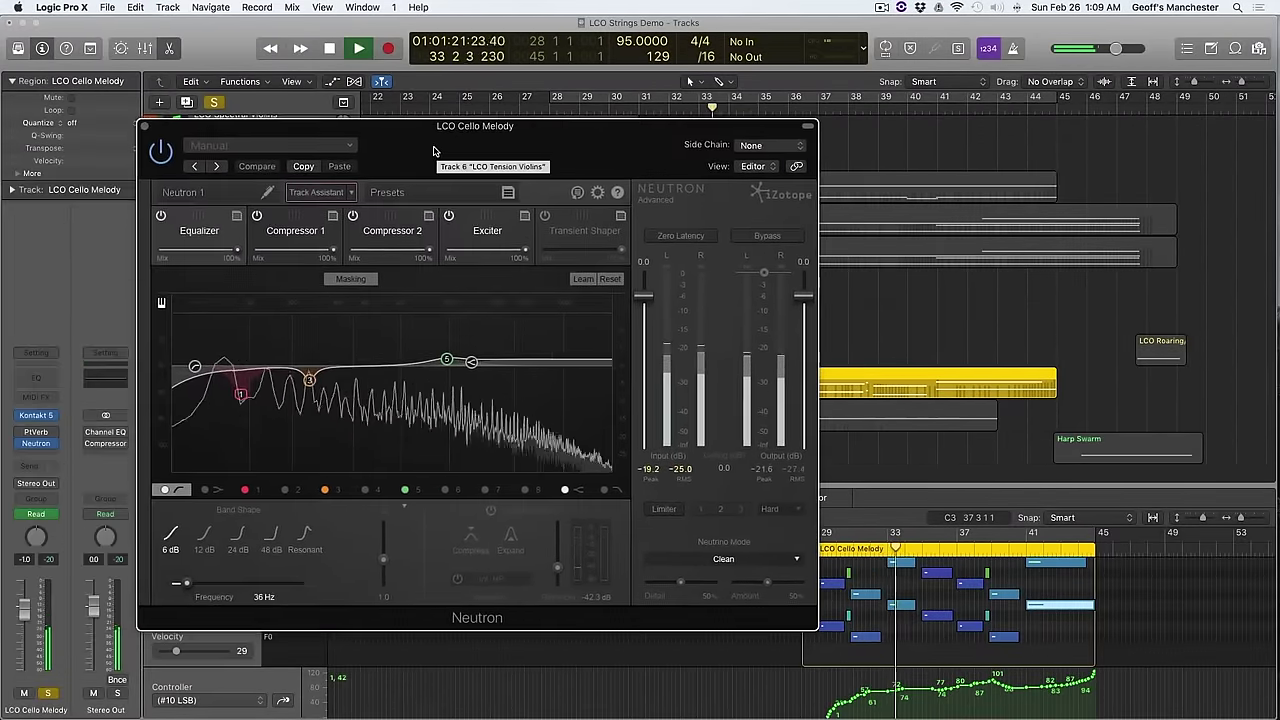
click(352, 234)
click(413, 236)
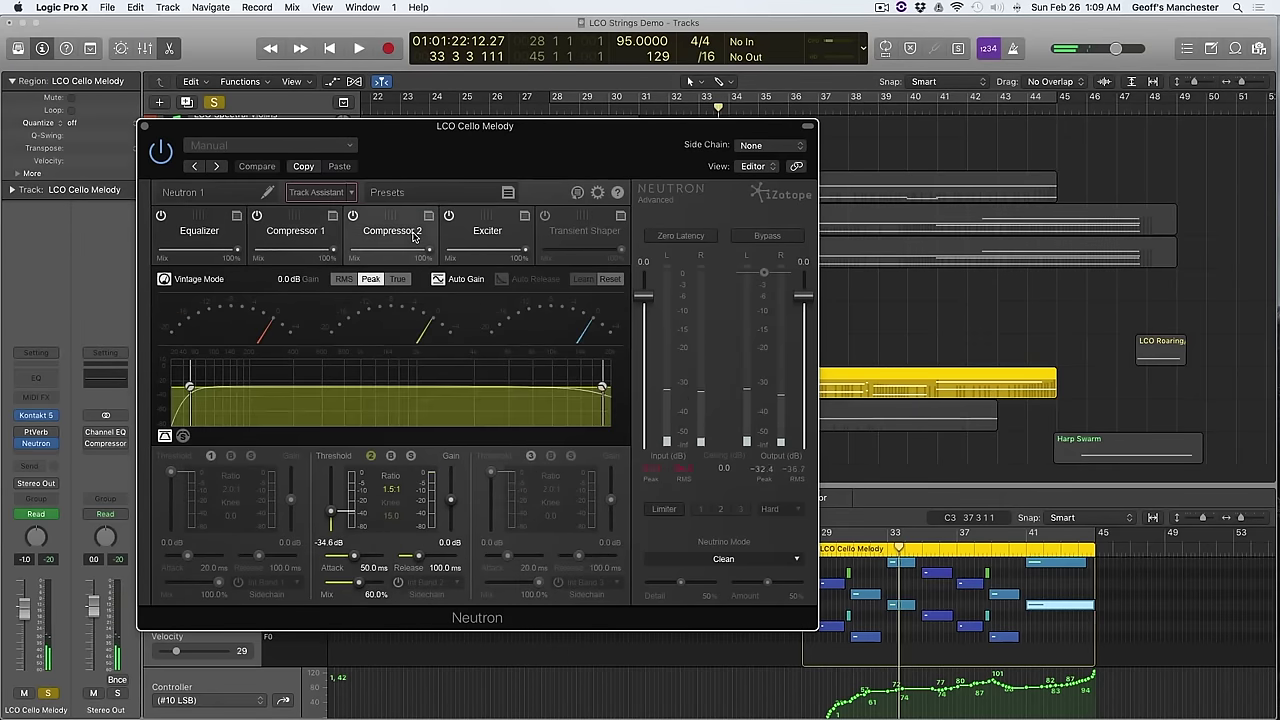
click(482, 243)
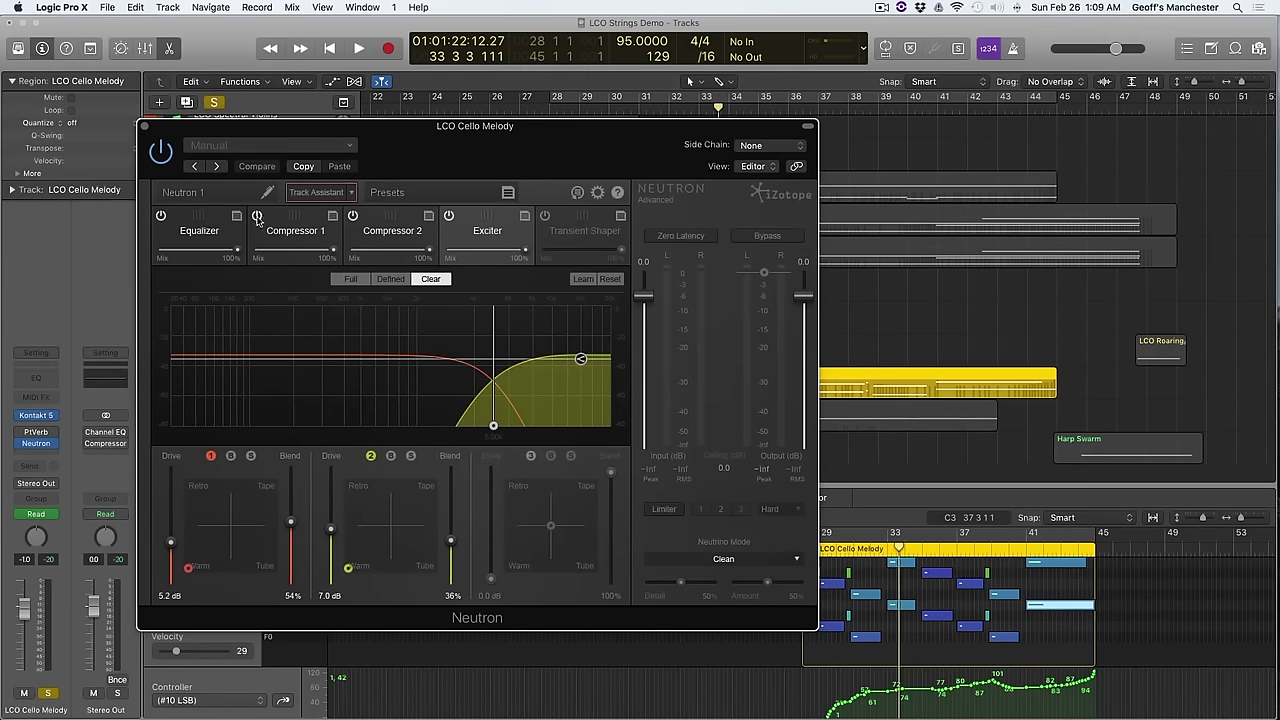
click(201, 231)
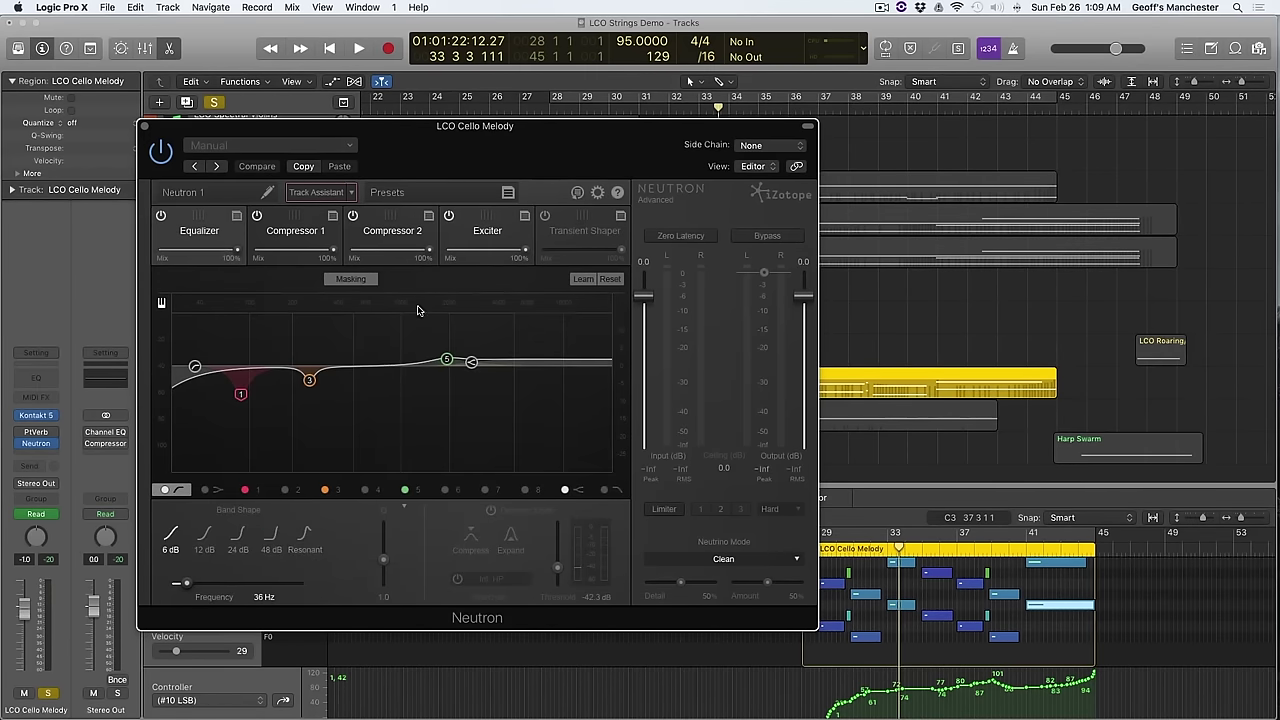
Step: Reposition the playhead just before bar 29 and replay LCO Cello Melody, moving the Neutron window clear of the track headers to audition it bypassed
drag(559, 139, 265, 92)
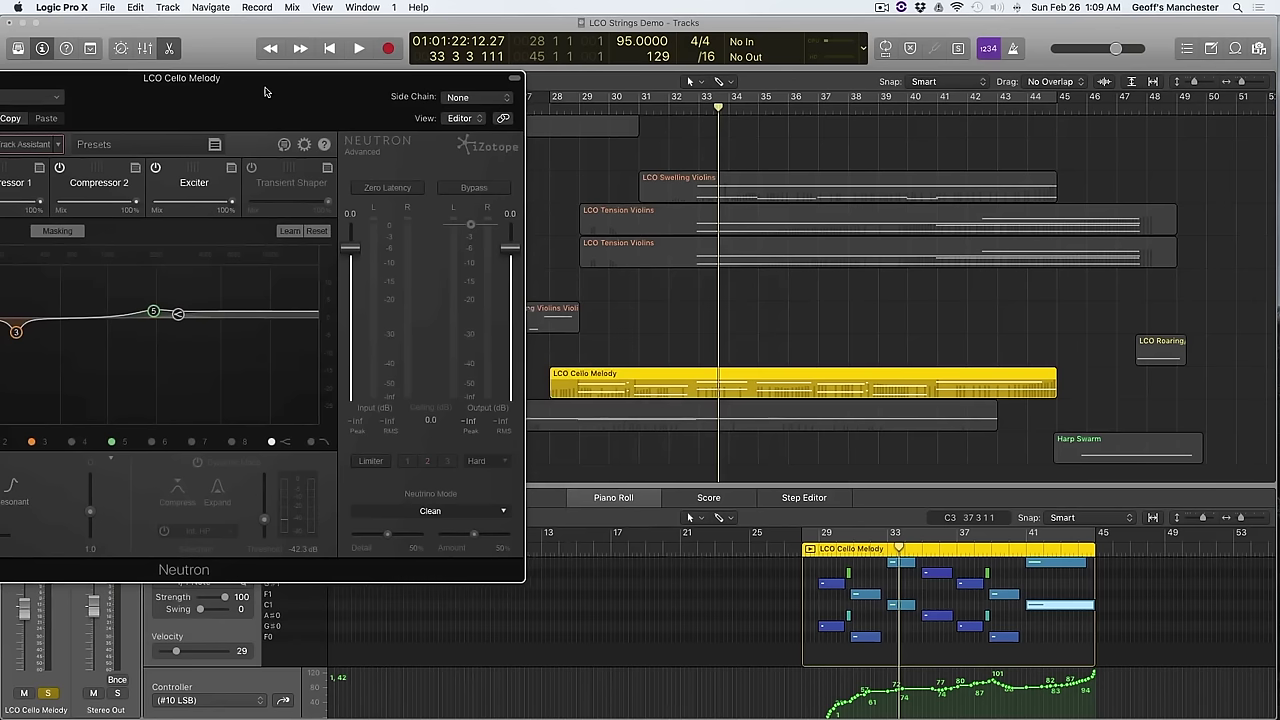
key(space)
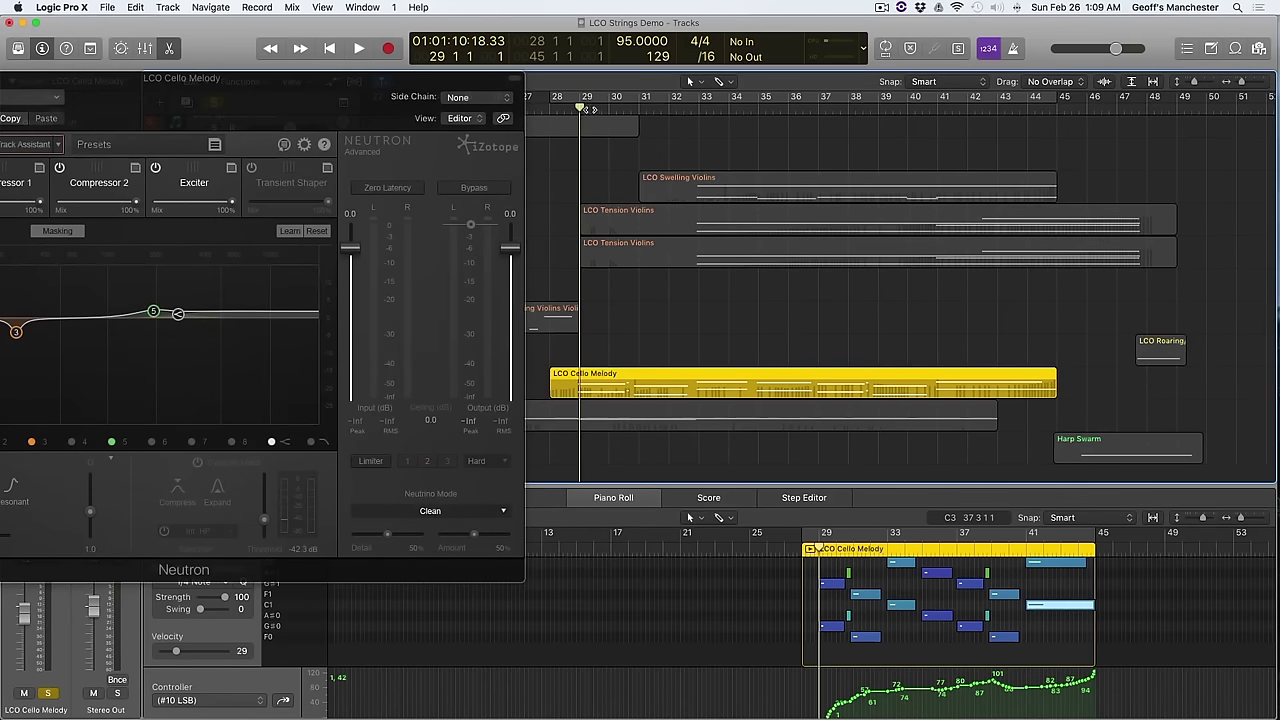
drag(580, 107, 570, 109)
drag(395, 104, 1144, 130)
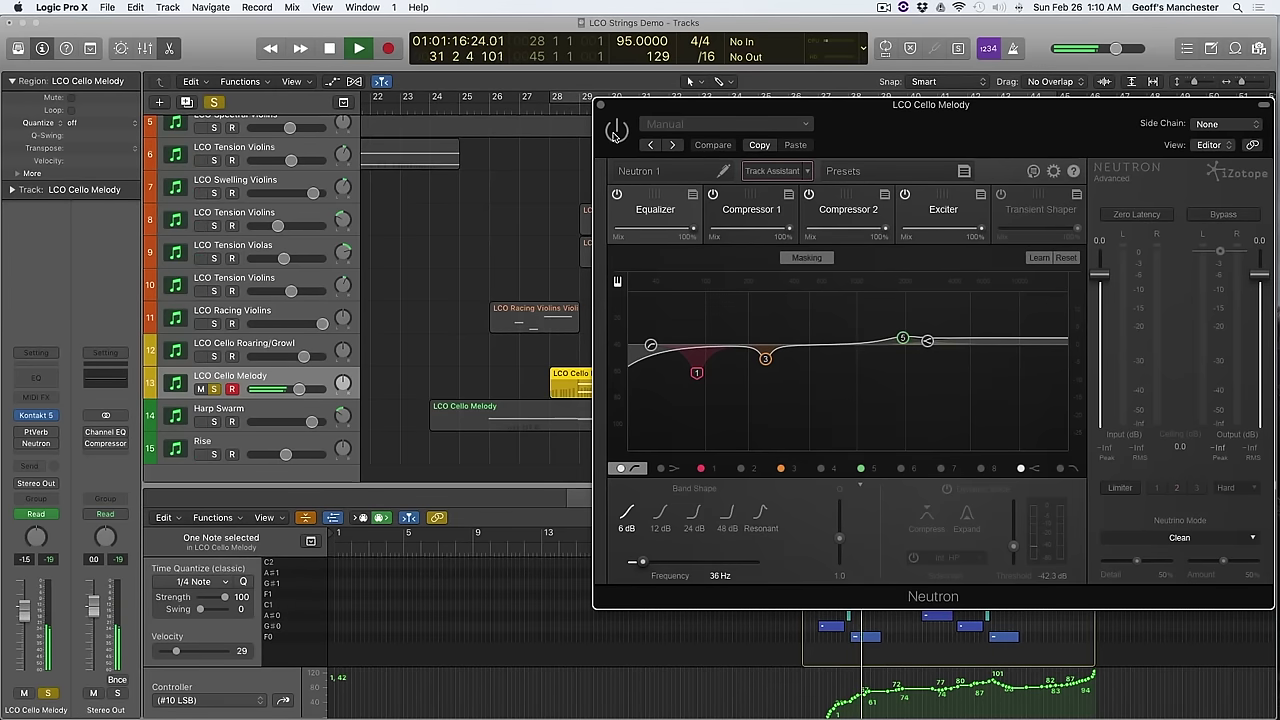
Step: Replay LCO Cello Melody from just after bar 28, toggling Neutron's bypass to compare the processed and unprocessed sound
click(555, 107)
key(space)
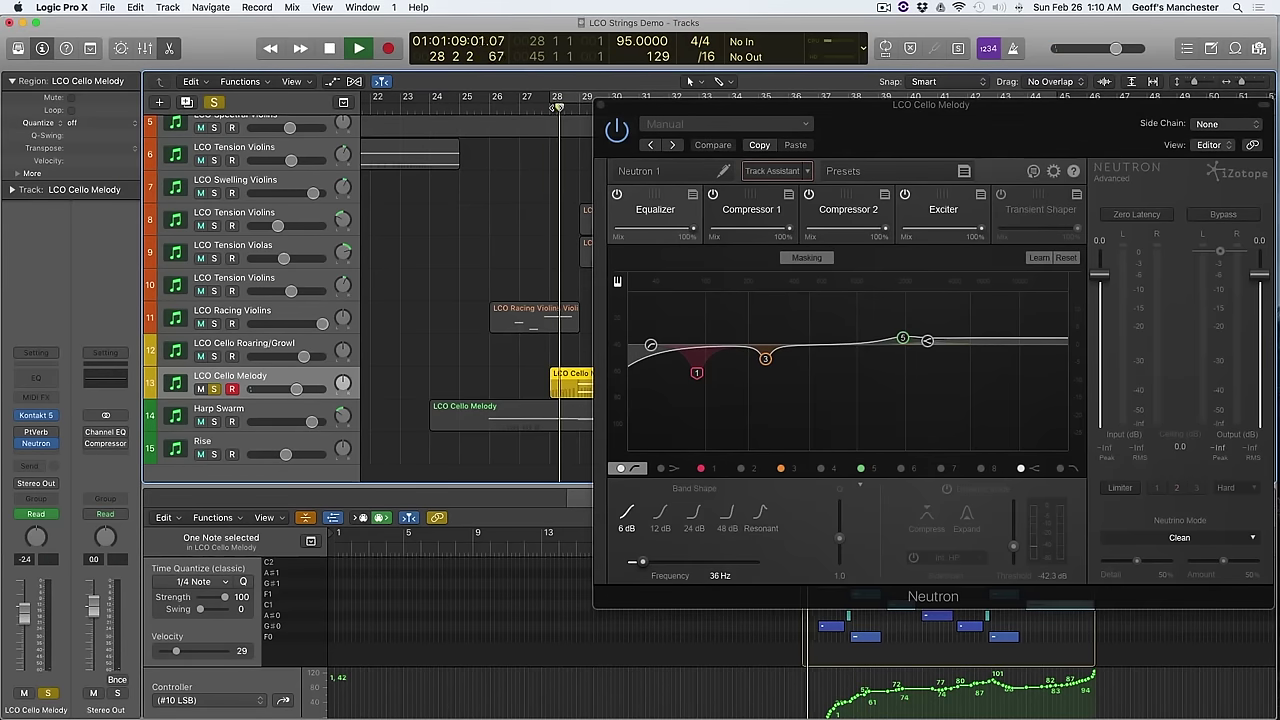
click(619, 136)
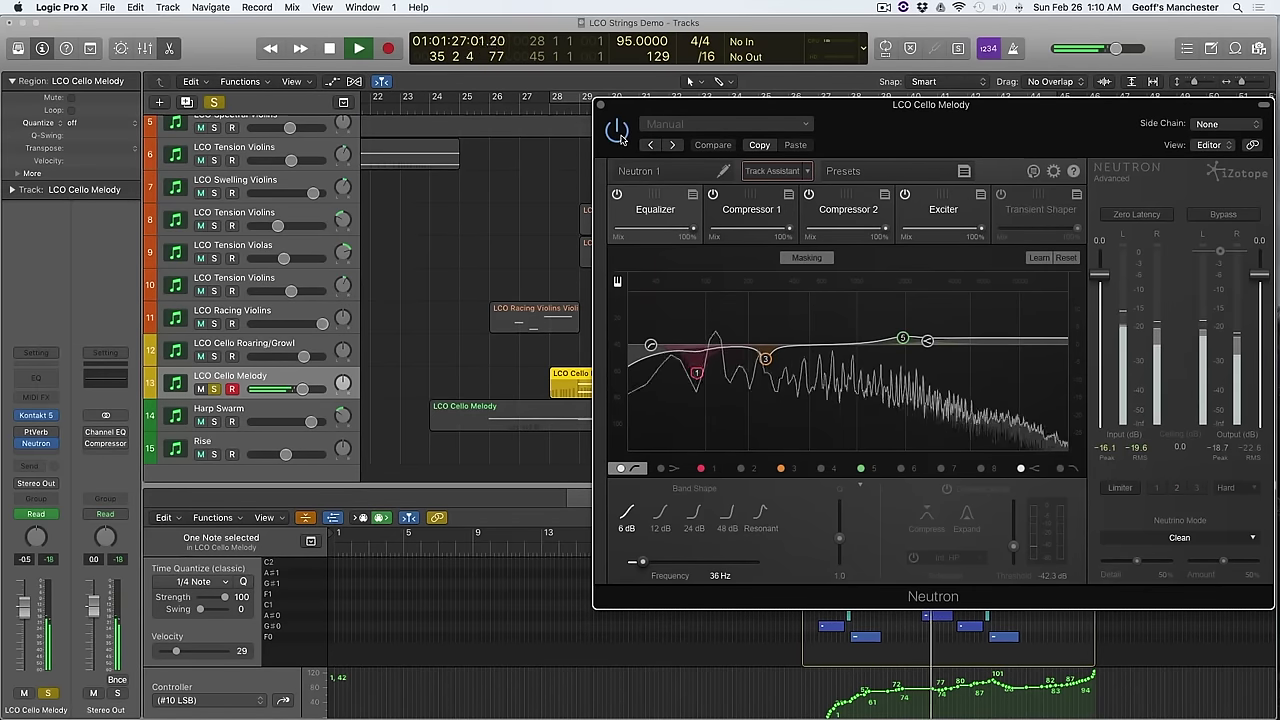
Step: Examine Neutron's Compressor 1, Compressor 2 and Exciter modules during playback, stop the playback and close the plug-in window
click(751, 212)
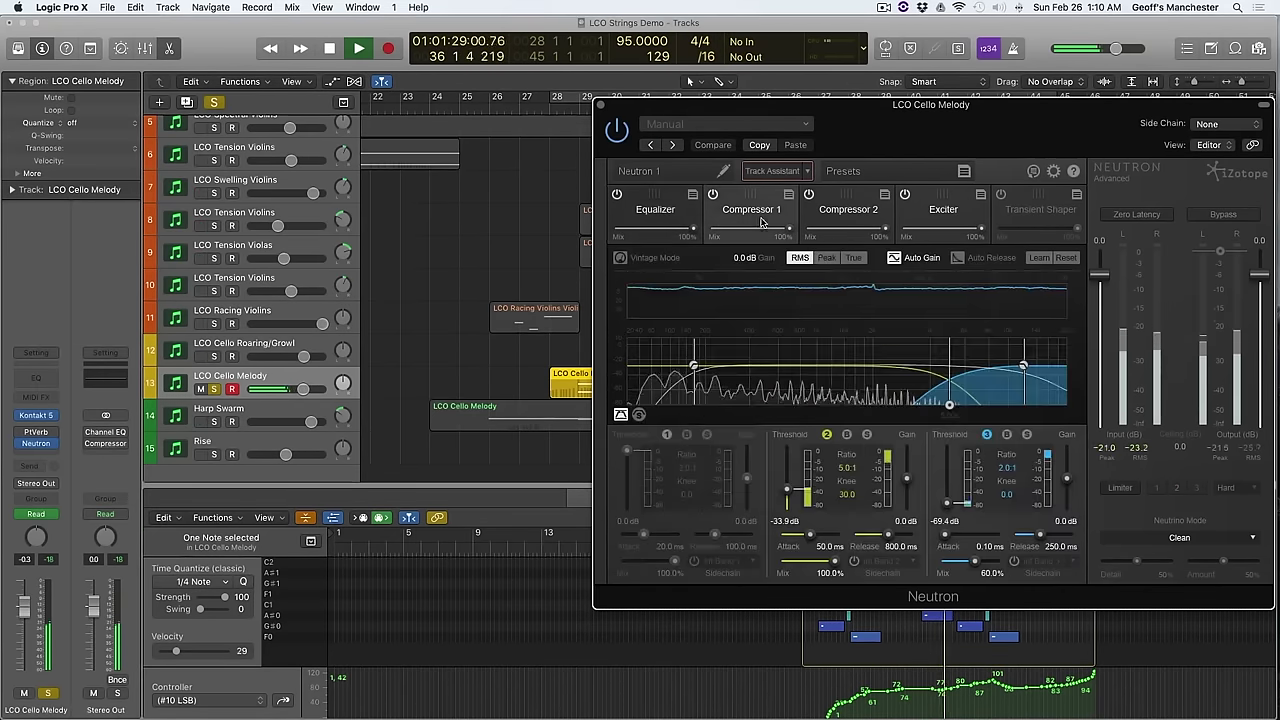
click(827, 222)
click(943, 212)
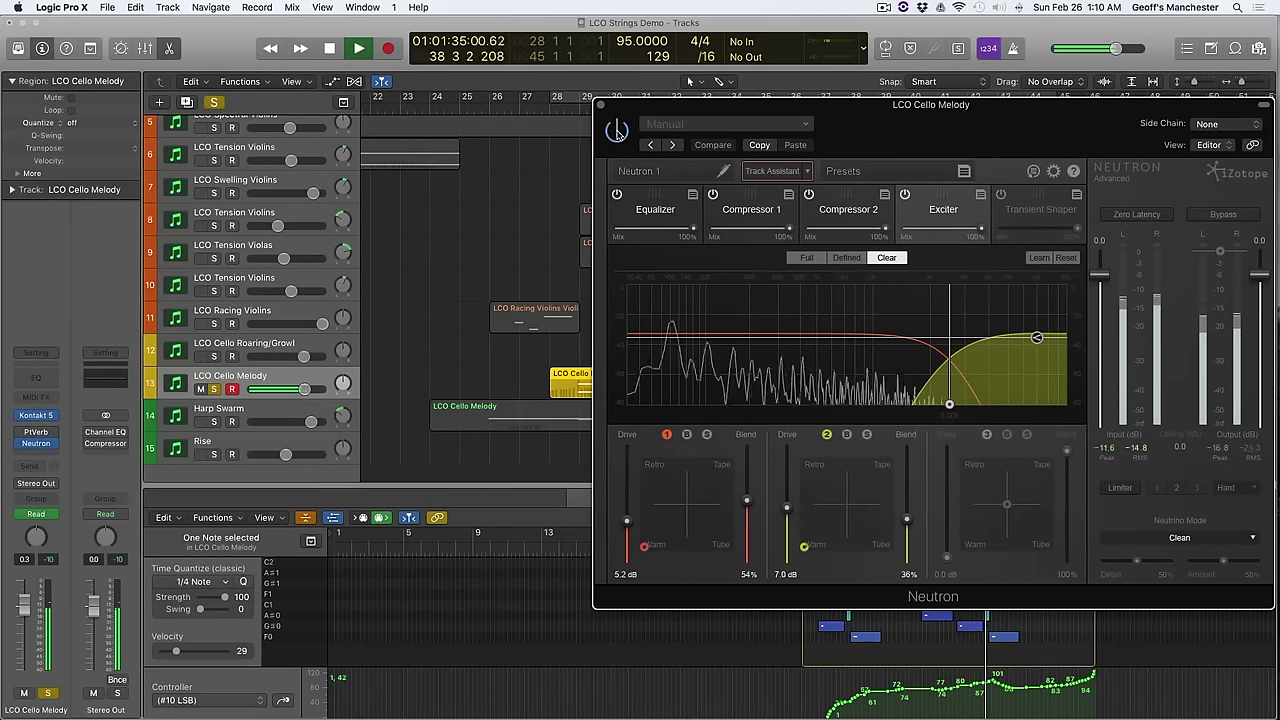
key(space)
click(600, 105)
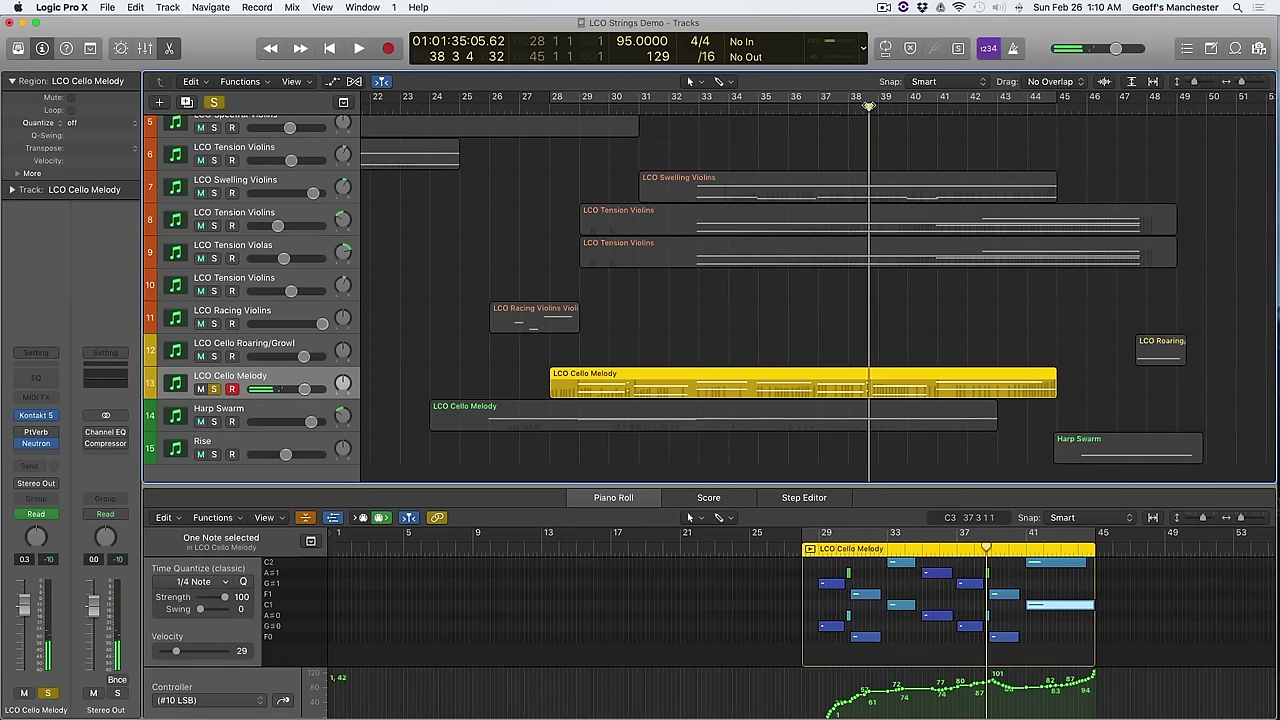
Step: Open LCO Cello Melody's Kontakt instrument and audition the passage around bar 28 with the Twitchy articulation, closing the instrument at the end
drag(869, 107, 543, 111)
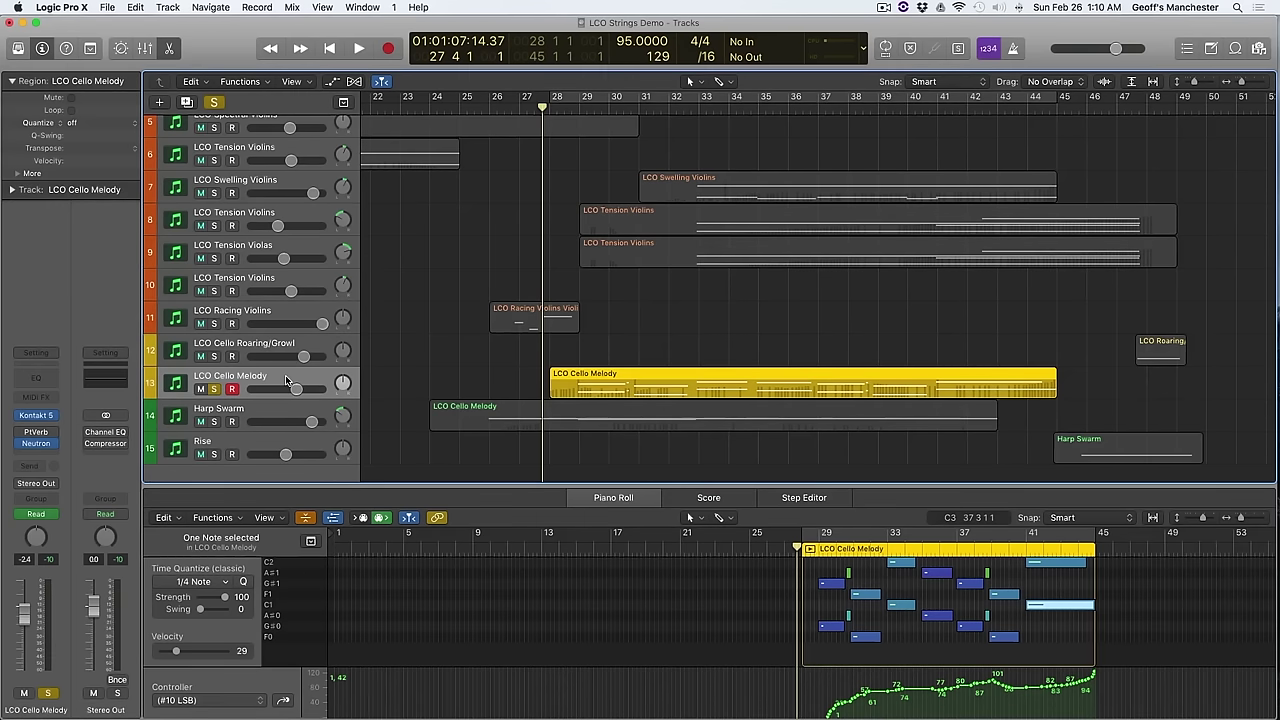
click(40, 415)
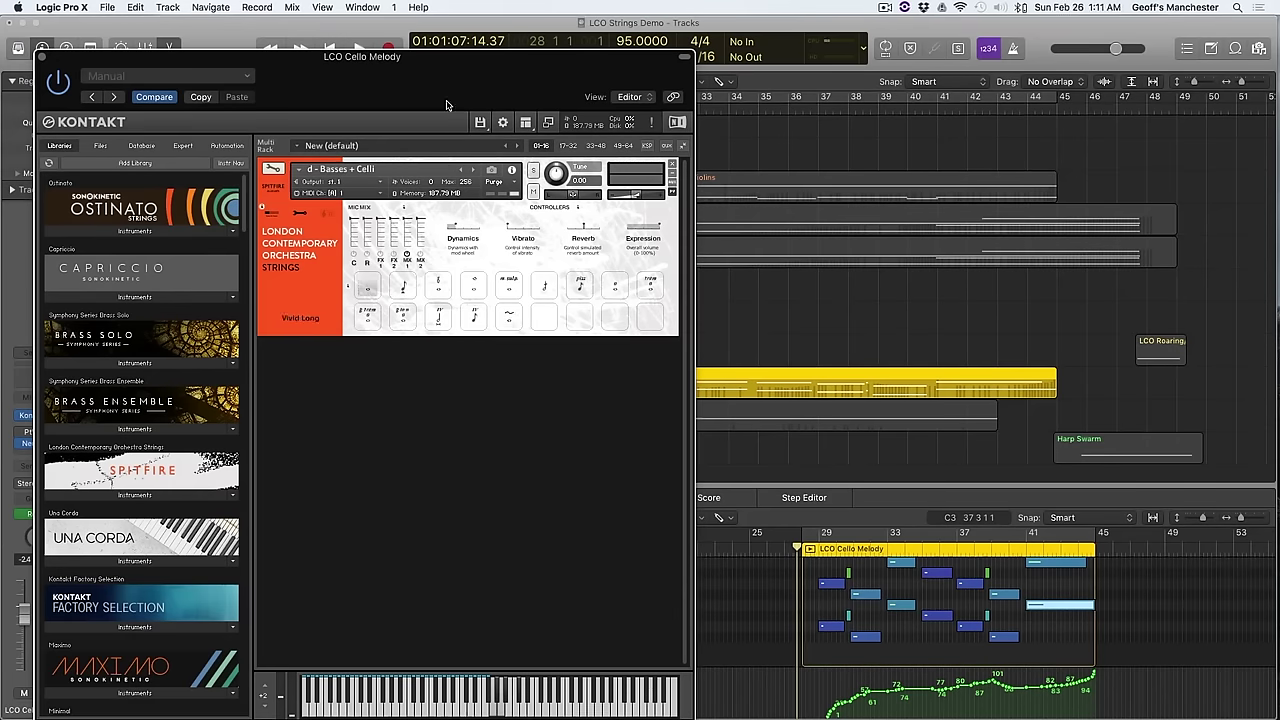
drag(471, 64, 307, 50)
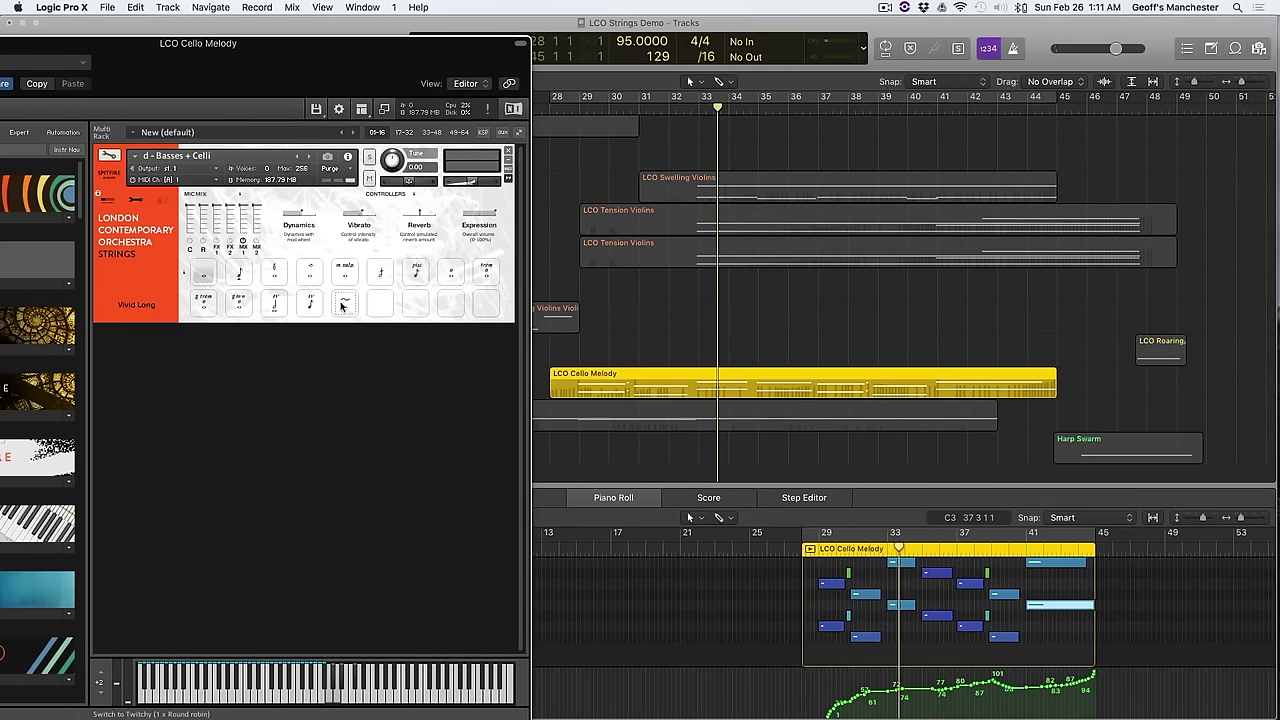
drag(716, 110, 575, 110)
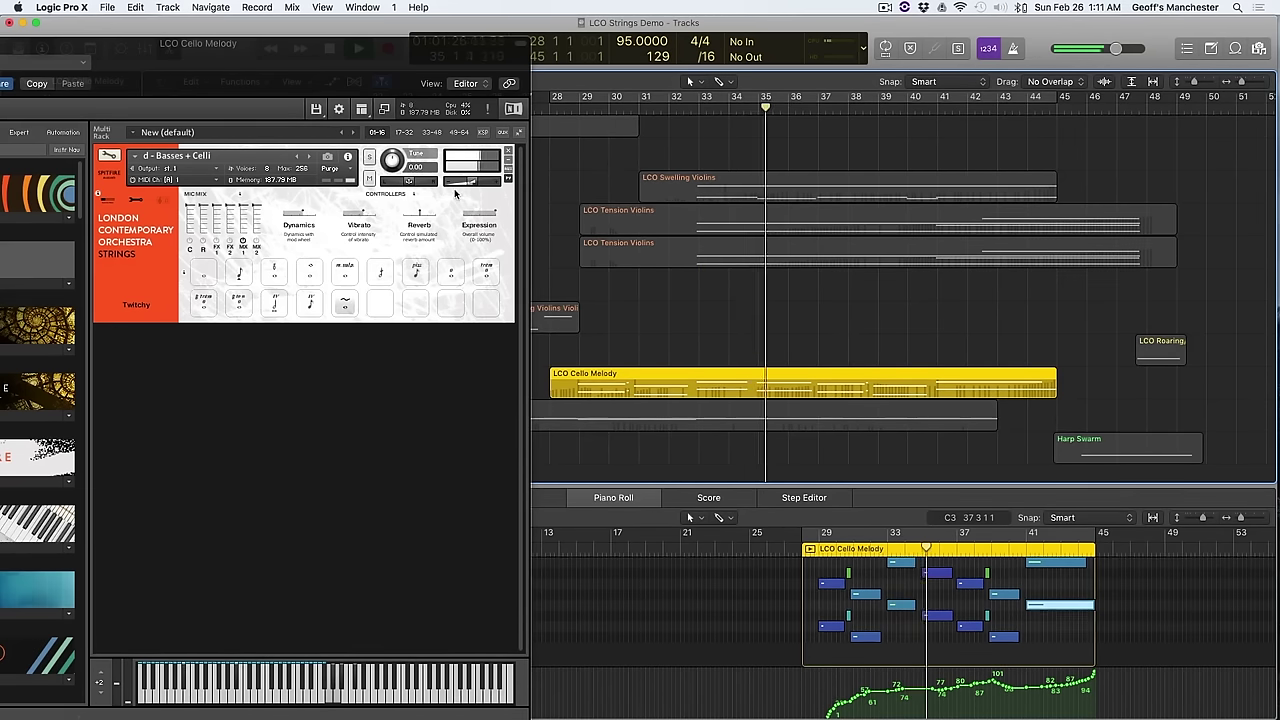
drag(295, 62, 530, 62)
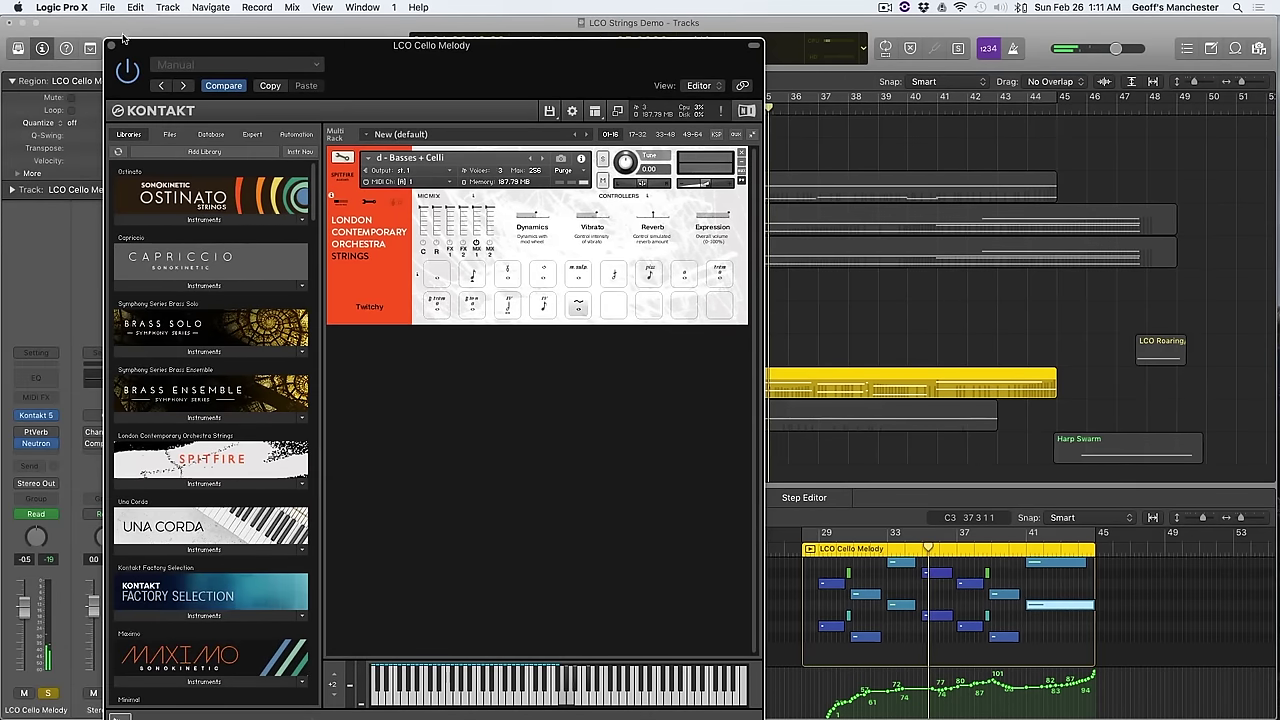
click(112, 46)
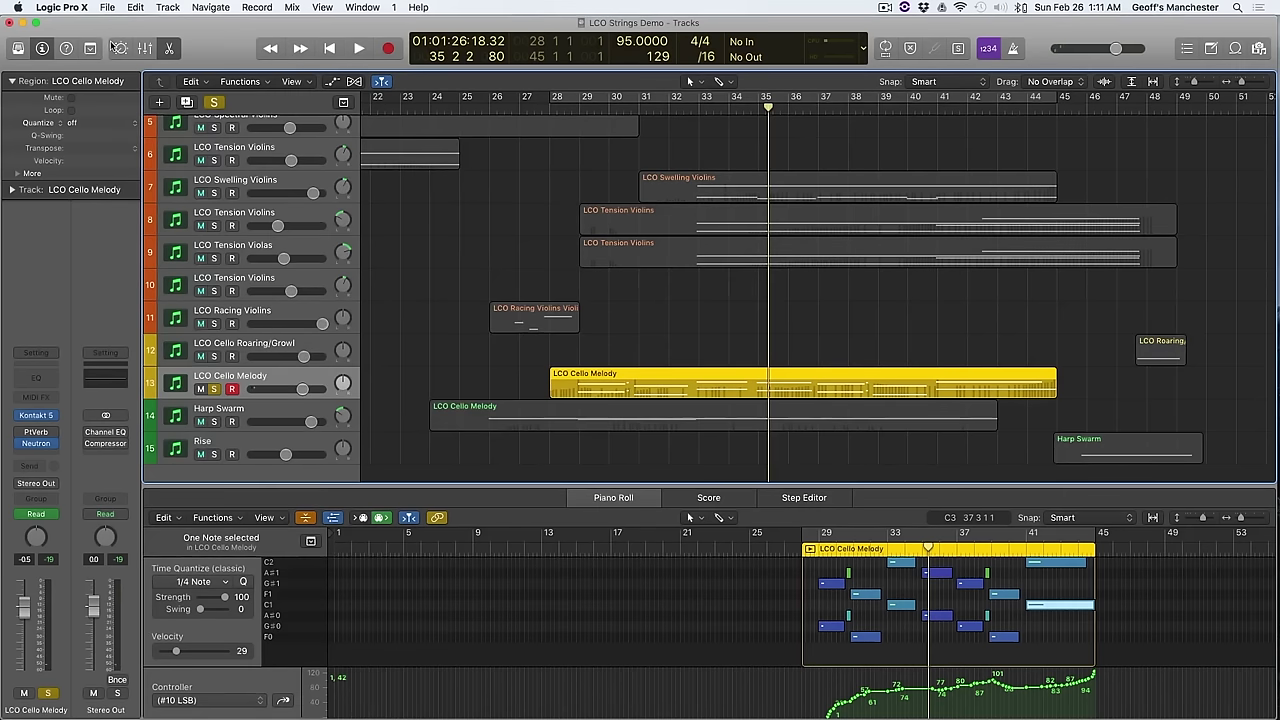
Step: Solo the Harp Swarm track instead of LCO Cello Melody and place the playhead at bar 24
key(super+Left)
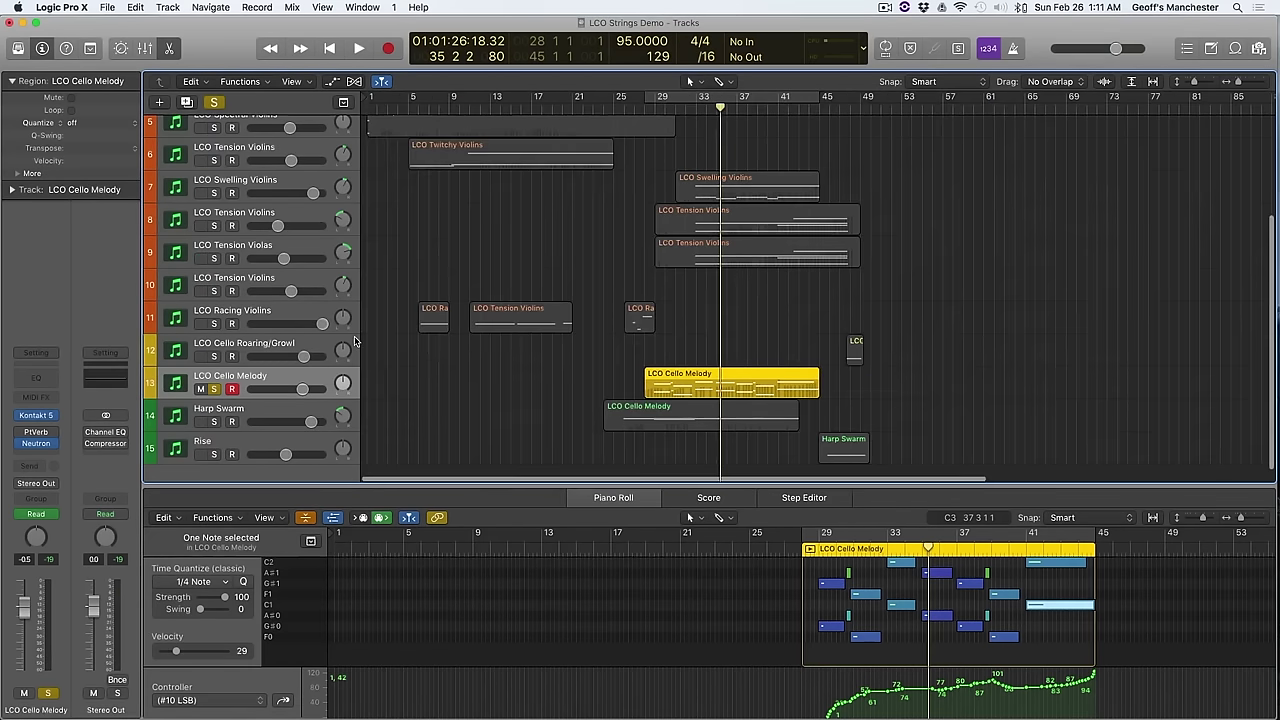
click(250, 413)
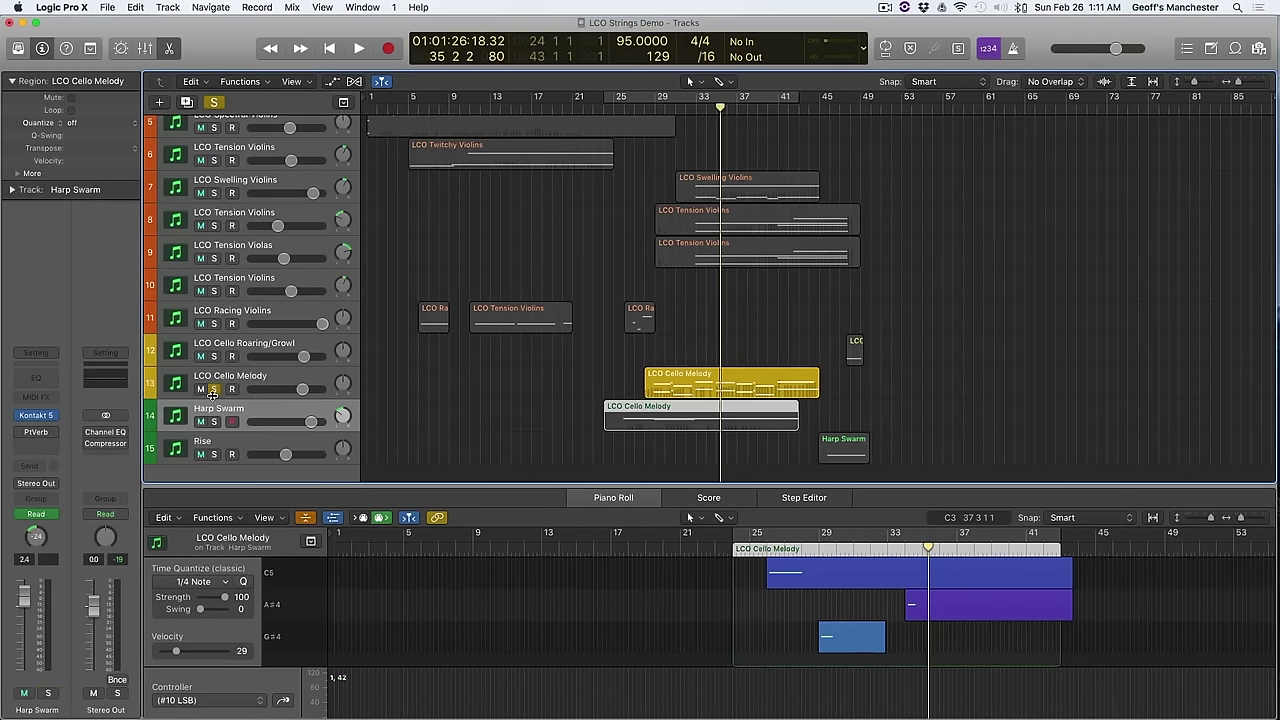
click(213, 389)
click(213, 421)
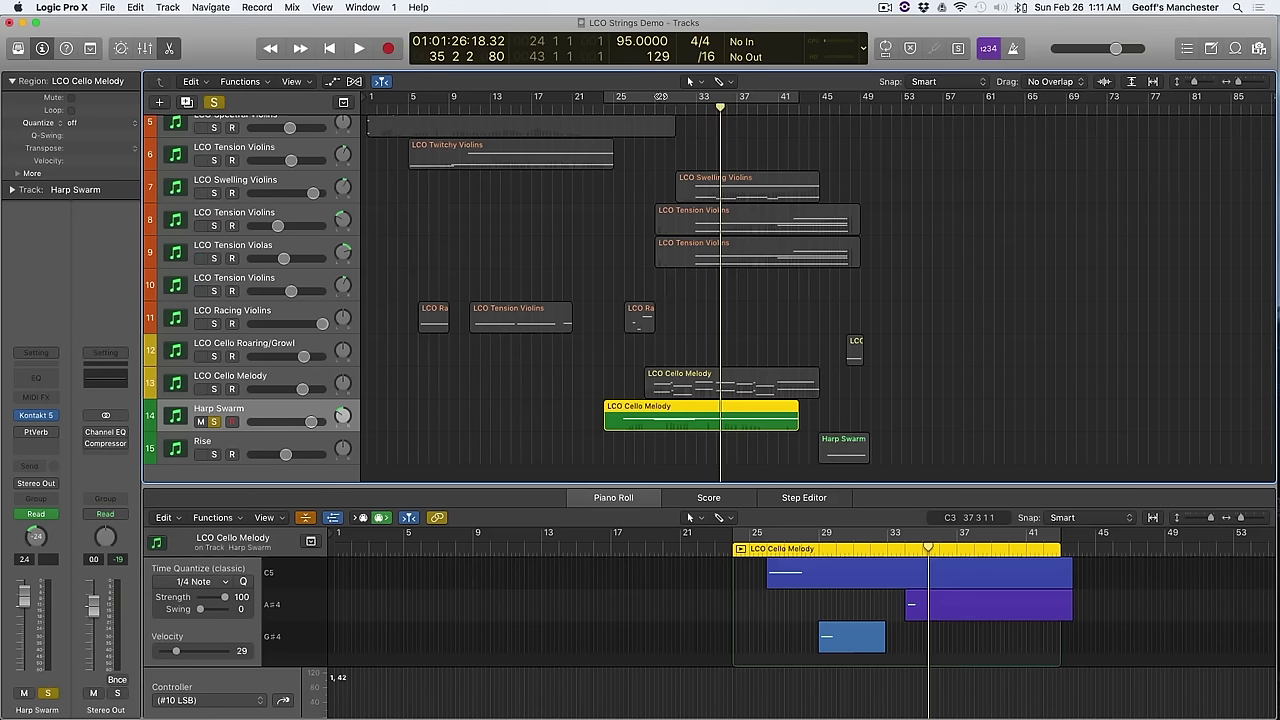
click(607, 106)
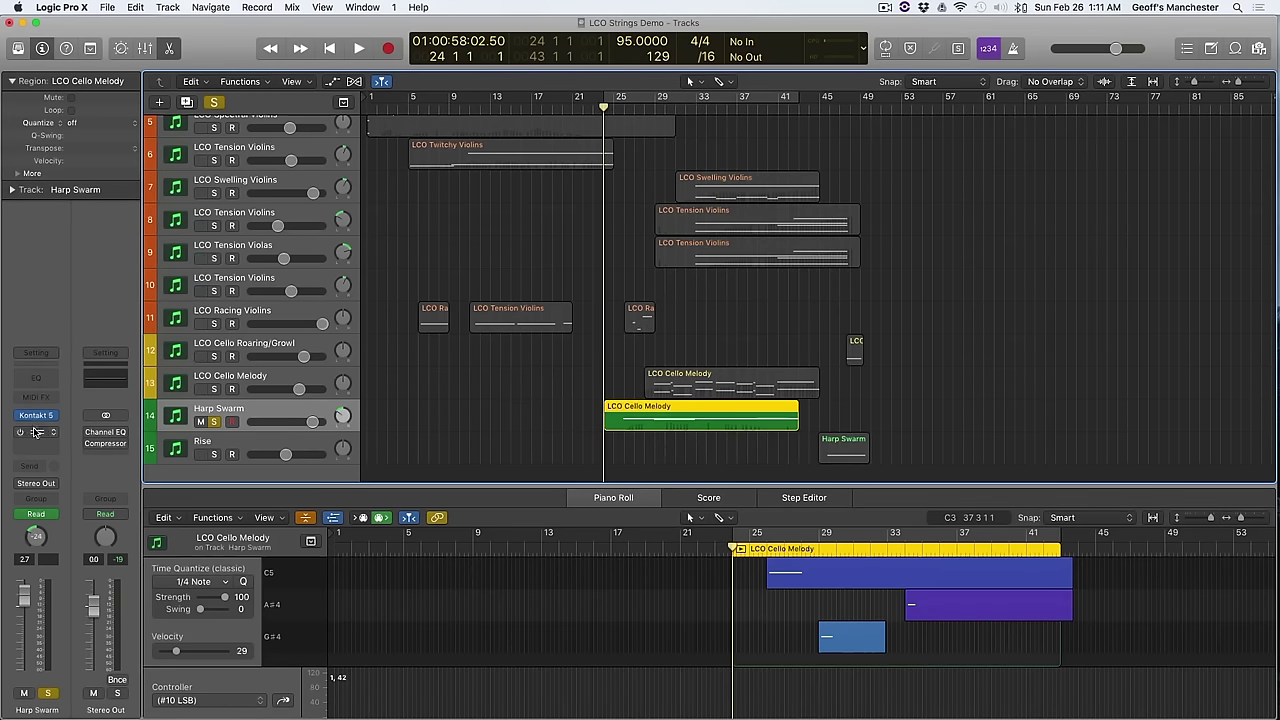
Step: Open Harp Swarm's Kontakt instrument, move its window clear of the region and audition the soloed track from bar 24
key(v)
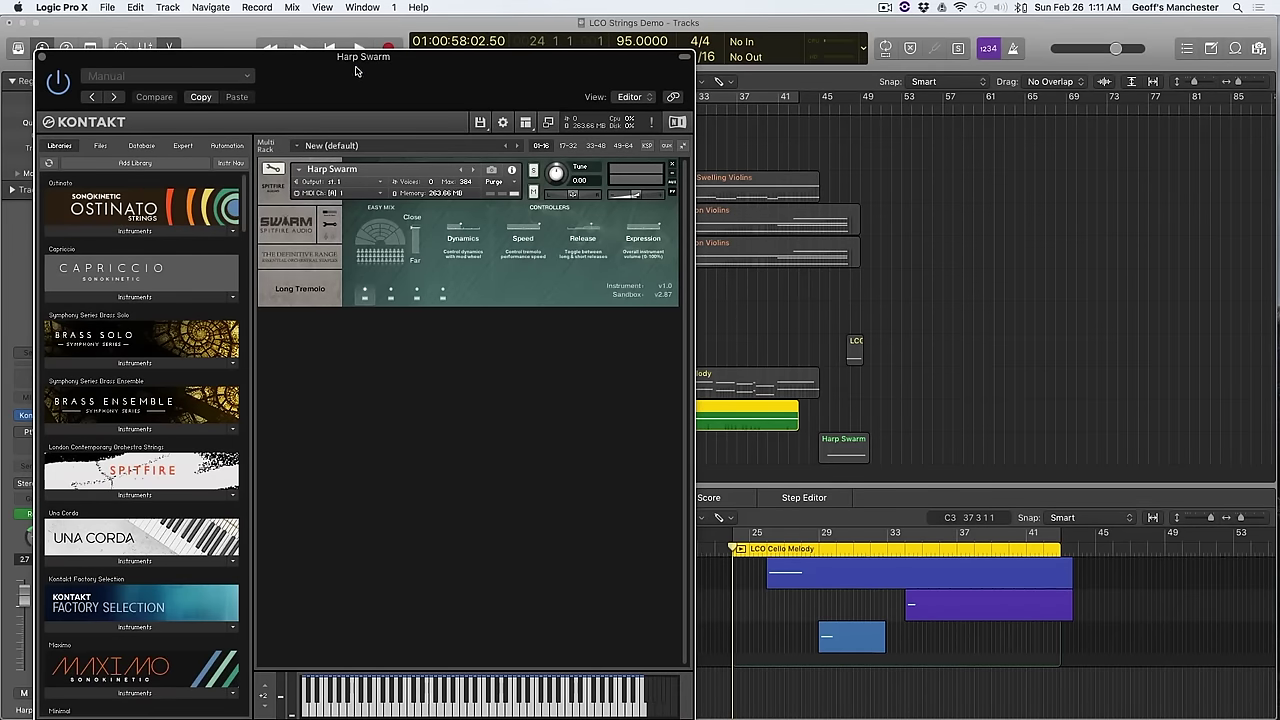
drag(360, 72, 257, 40)
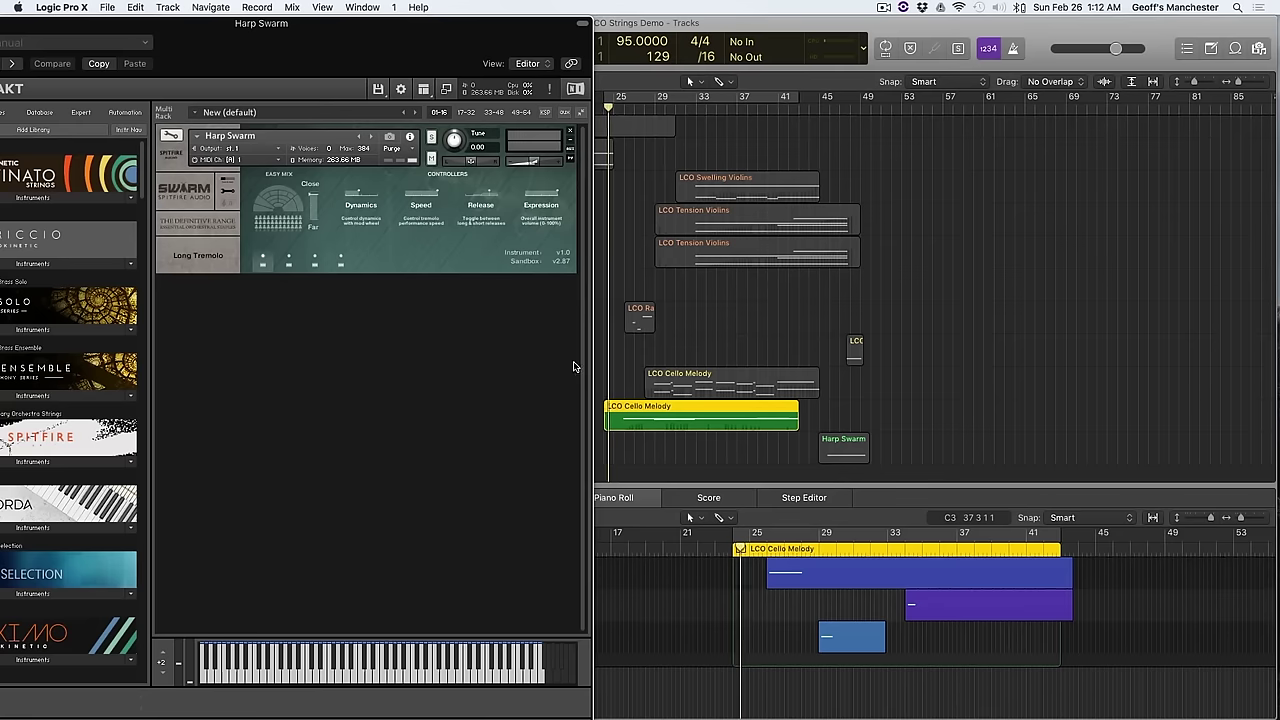
key(super+Right)
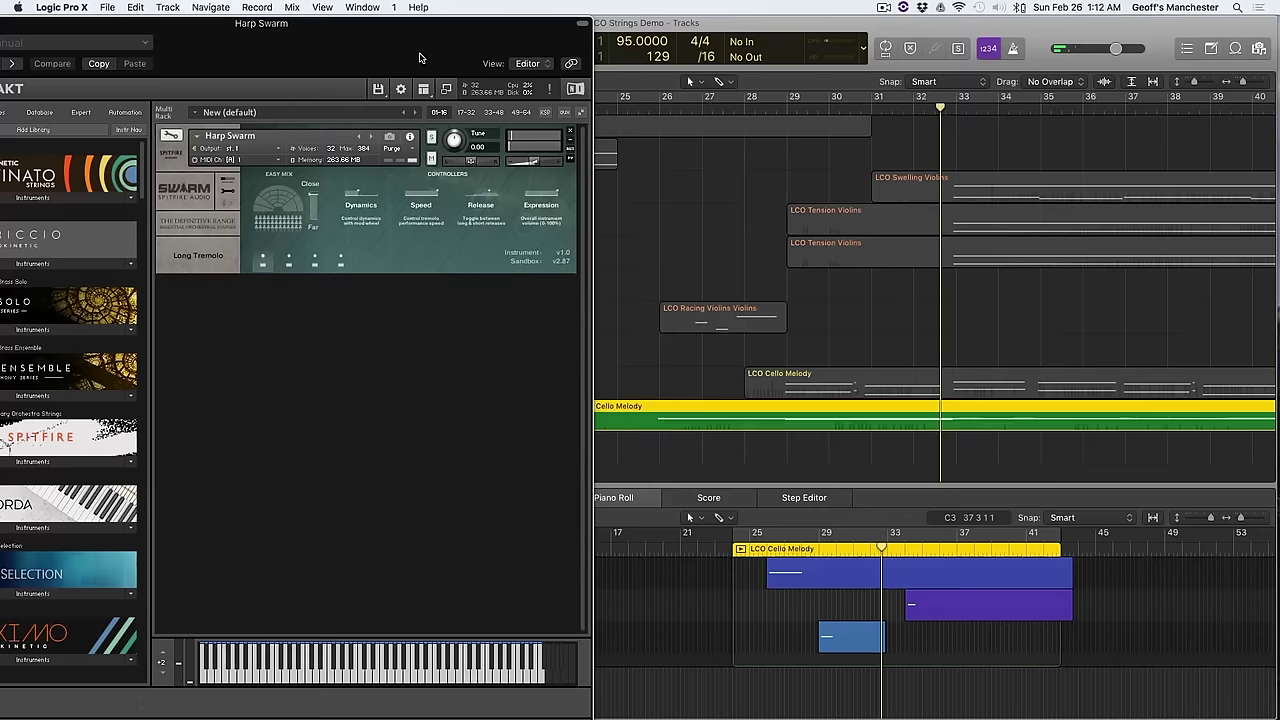
Step: Turn off all solos and play Harp Swarm with the full arrangement from about bar 24, closing its Kontakt window and stopping playback
drag(420, 58, 584, 143)
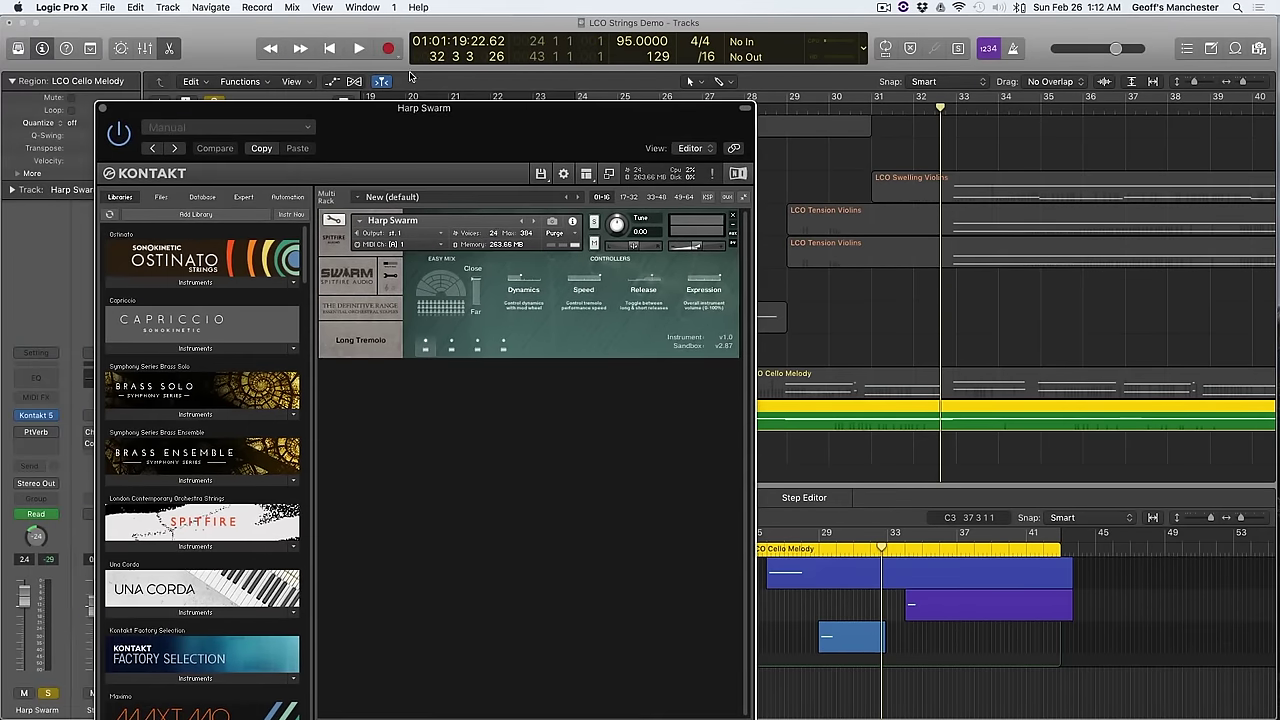
drag(174, 117, 512, 117)
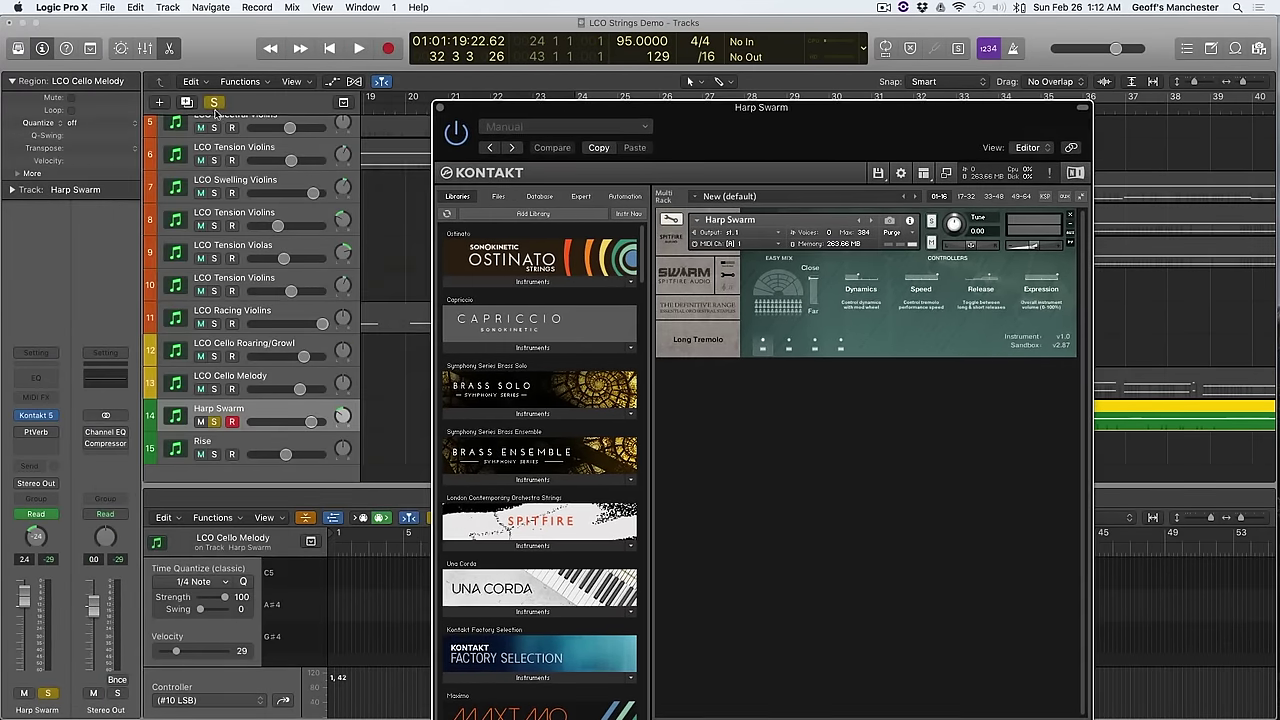
click(288, 107)
drag(695, 133, 180, 129)
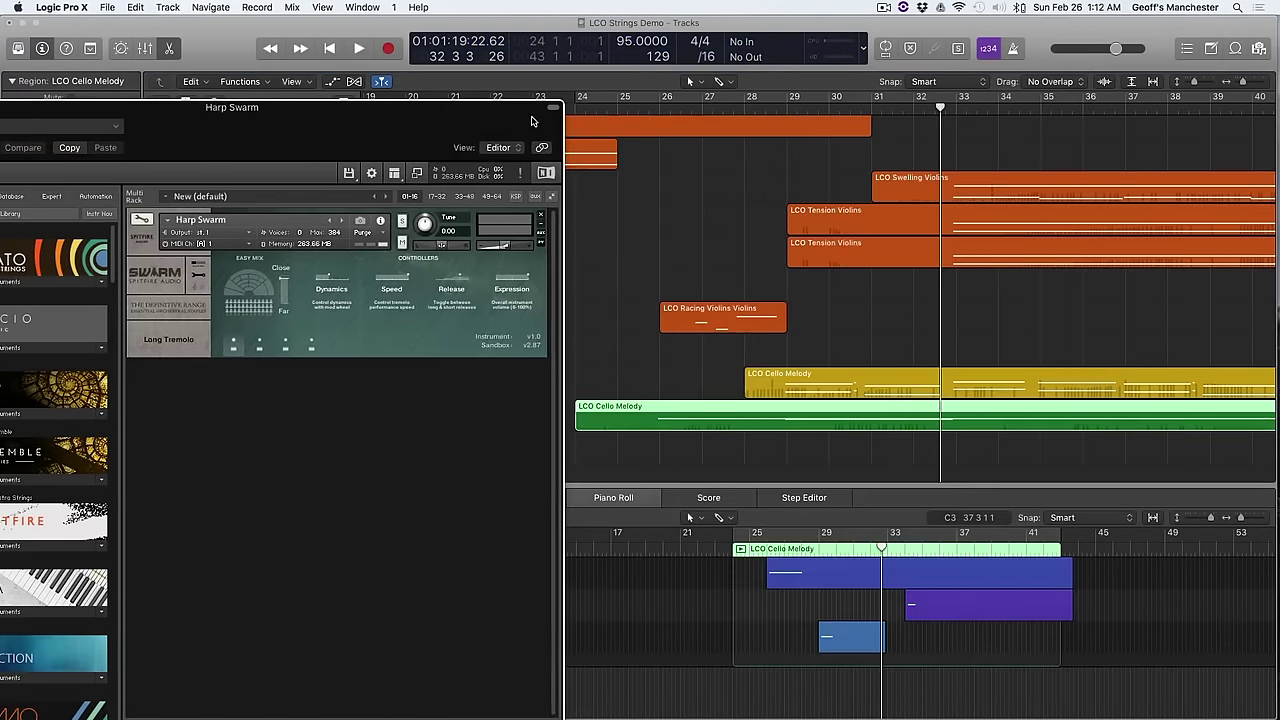
click(570, 106)
key(space)
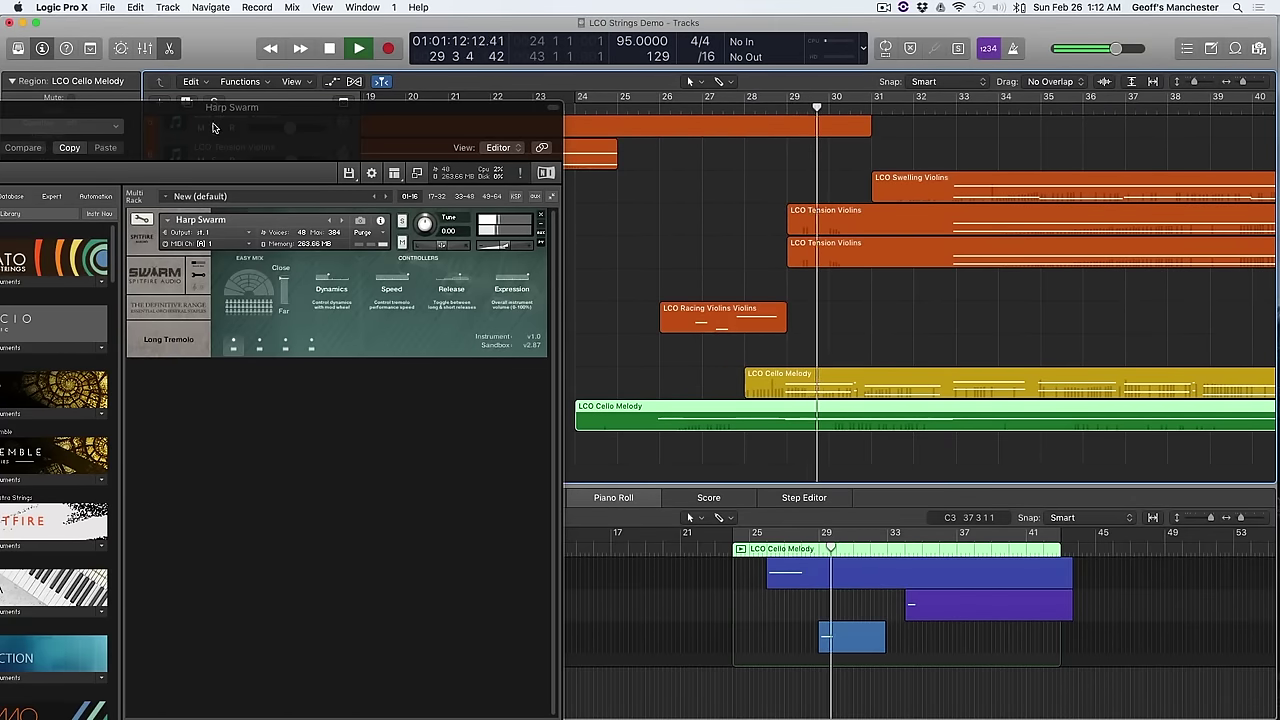
drag(237, 134, 422, 129)
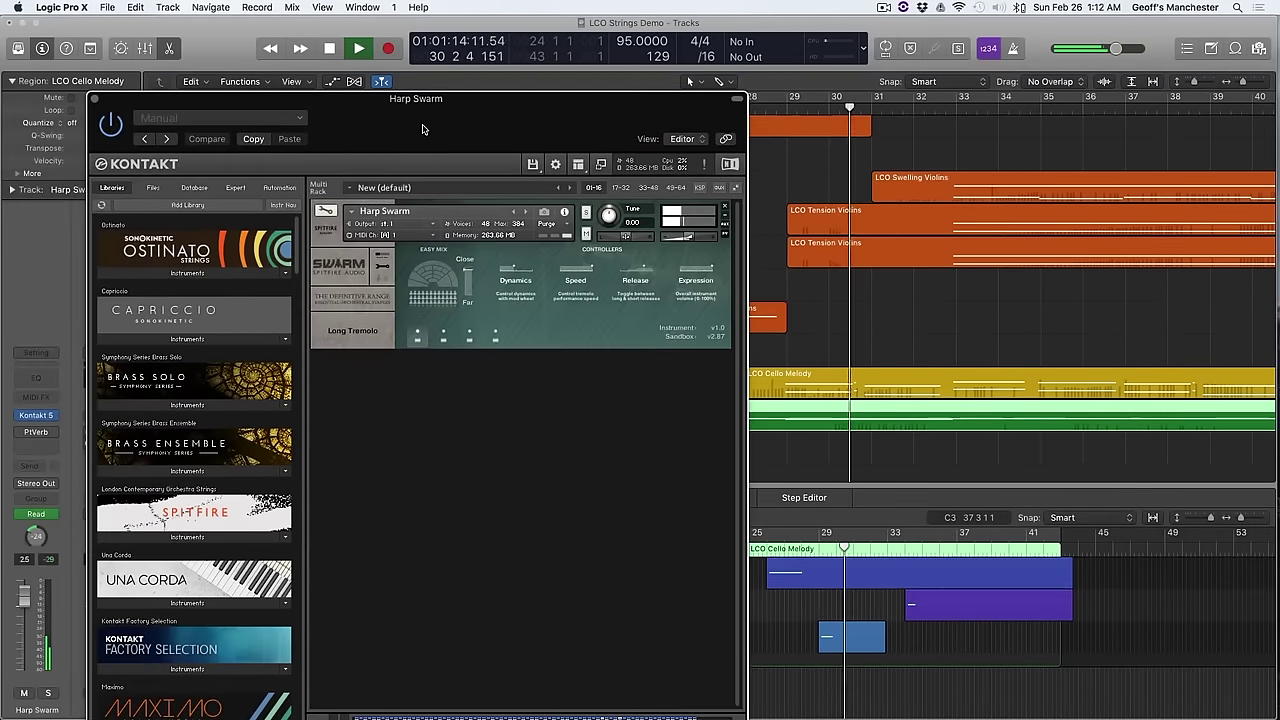
click(97, 100)
key(space)
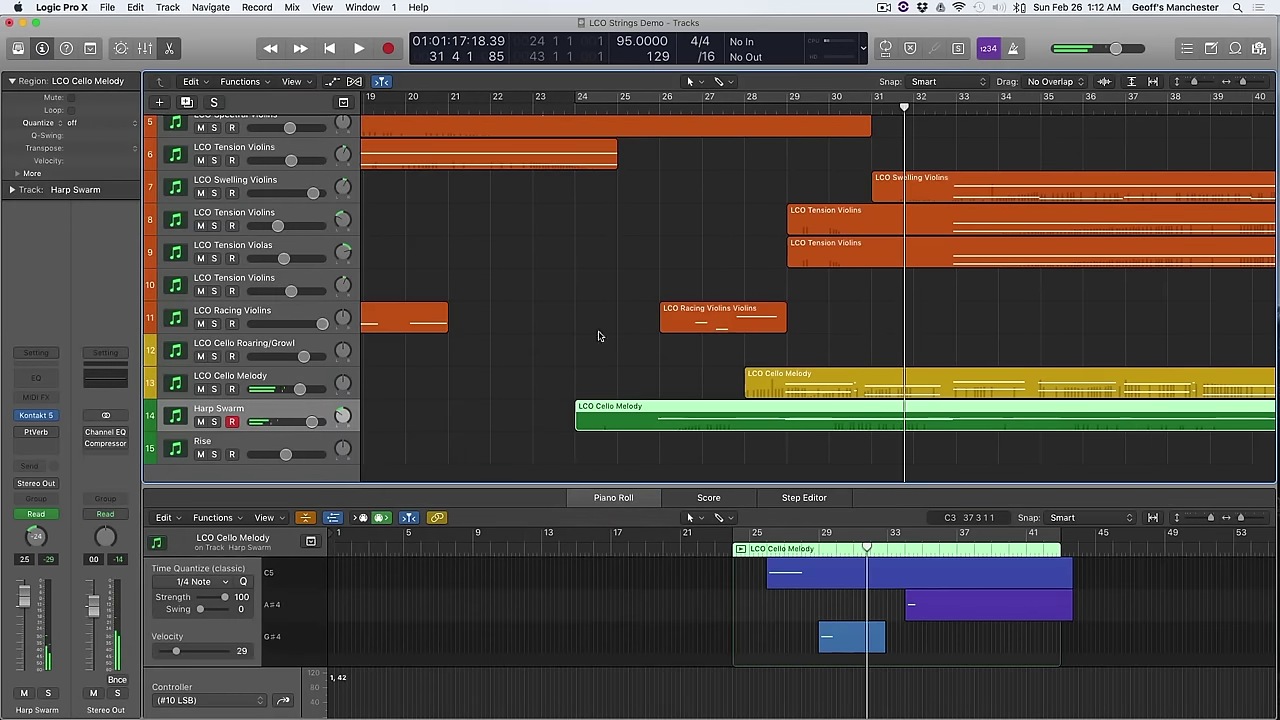
Step: Select the LCO Cello Melody track and open its Kontakt instrument, moving the window clear of the track headers
scroll(822, 424, right, 10)
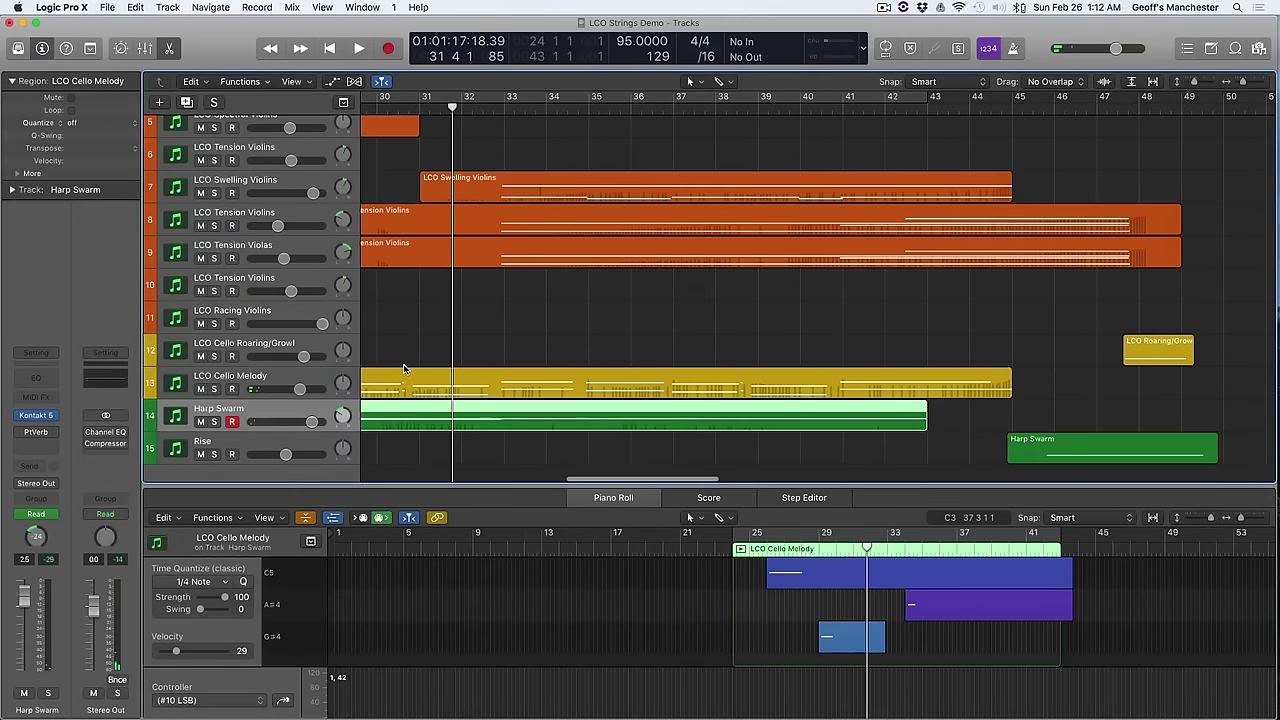
scroll(644, 348, left, 6)
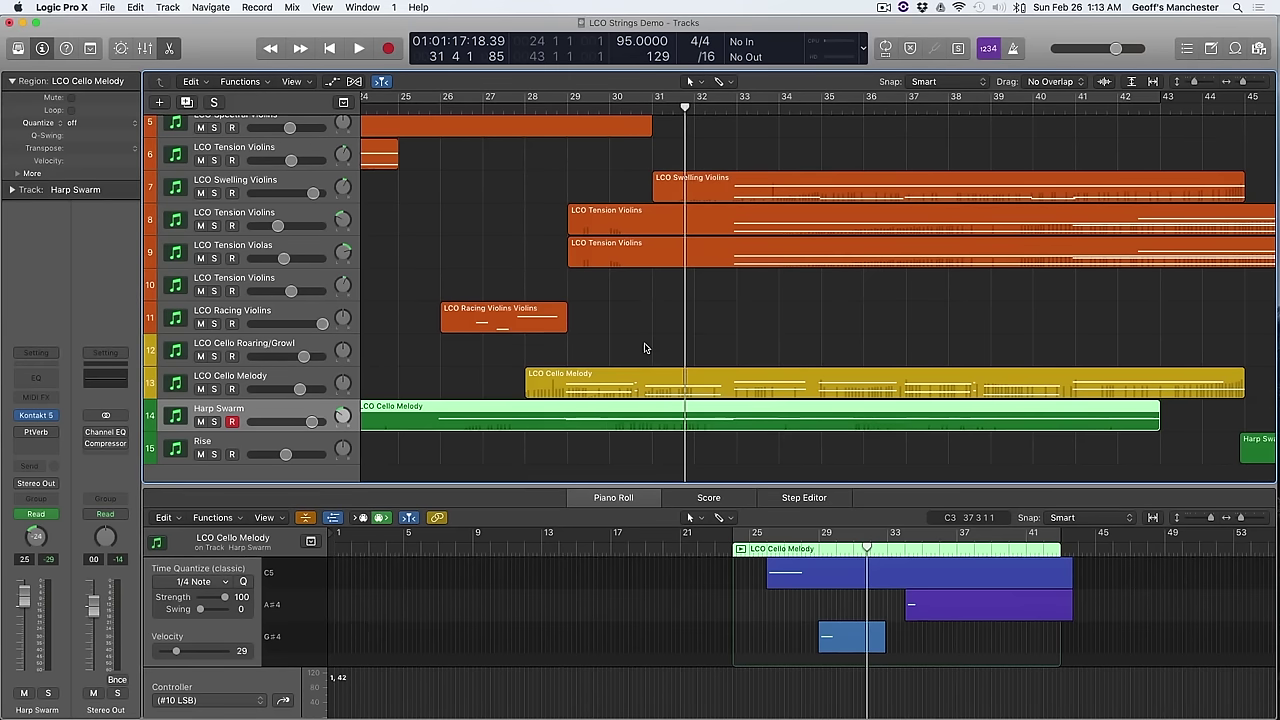
click(240, 377)
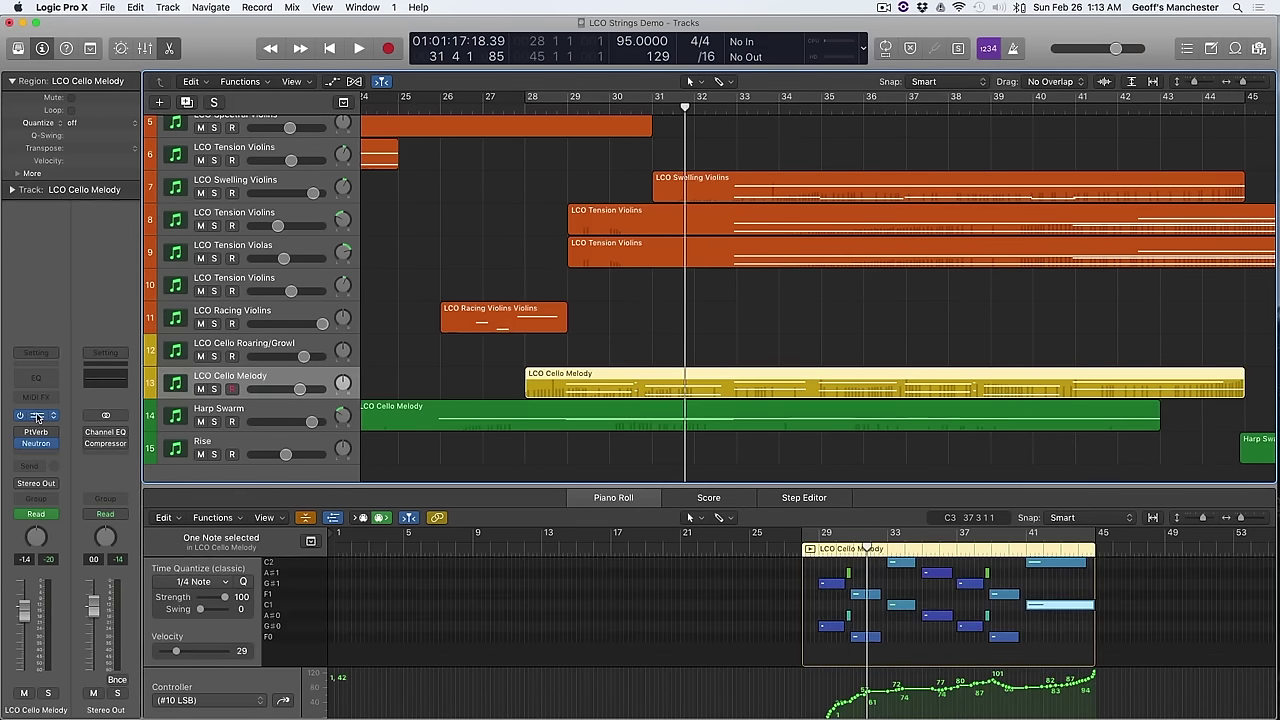
key(v)
drag(595, 58, 993, 36)
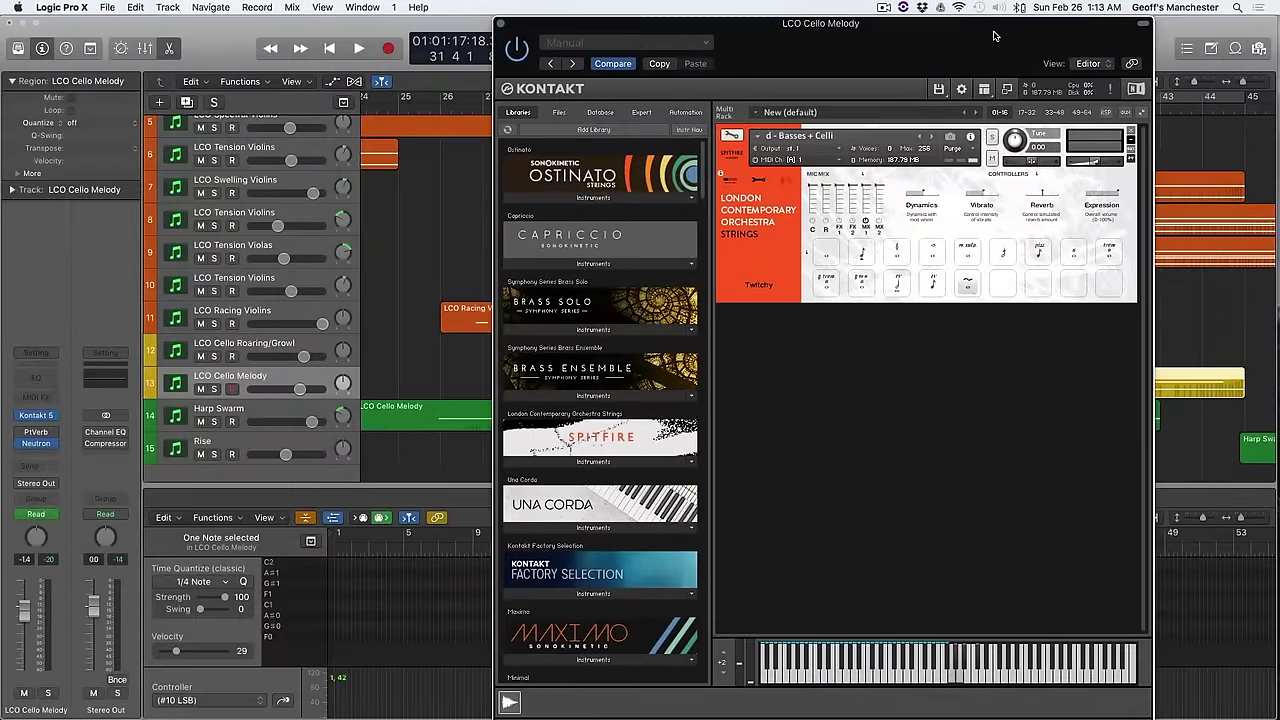
Step: Select and solo the Harp Swarm track, keeping the cello's Kontakt window clear of the track headers
click(216, 410)
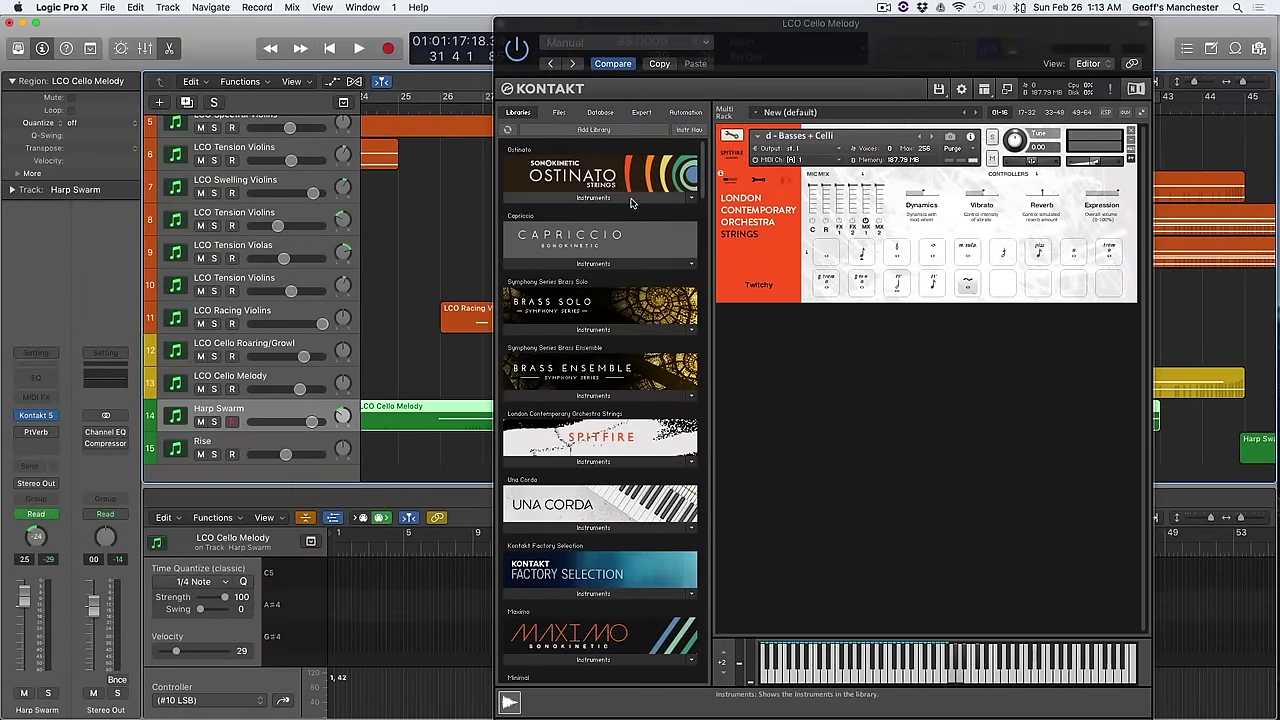
drag(948, 63, 450, 5)
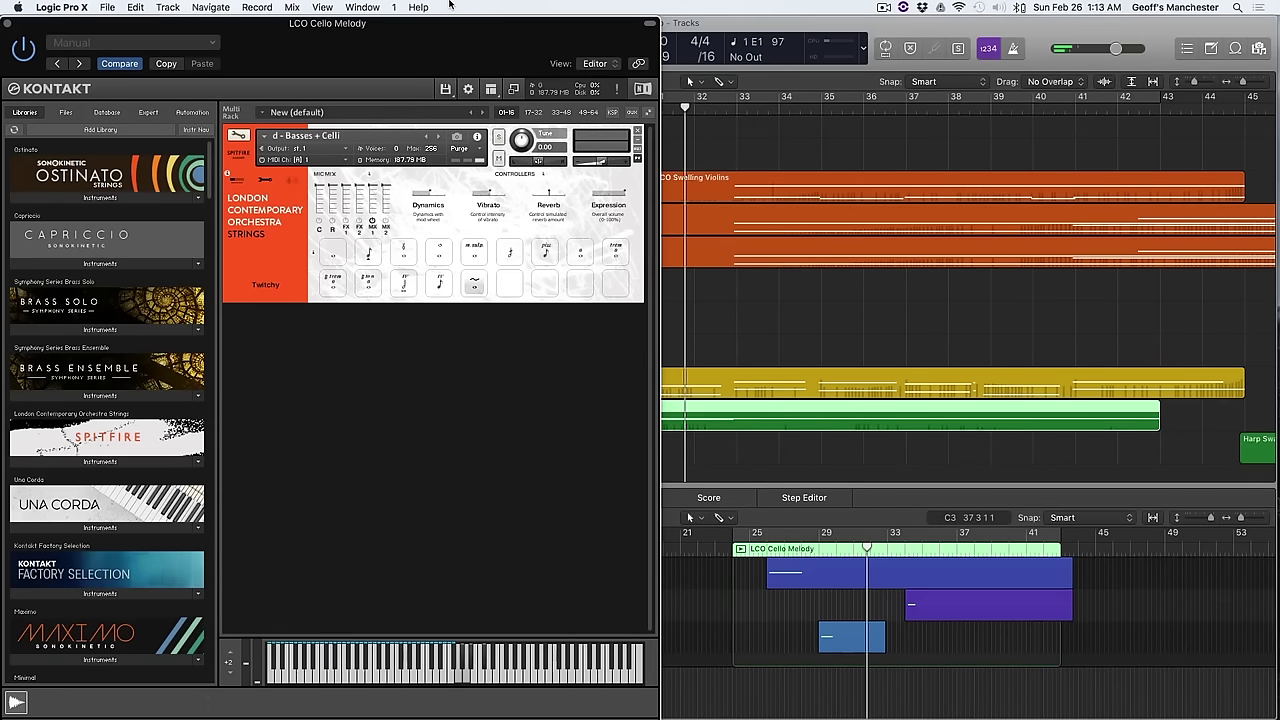
drag(521, 14, 1079, 14)
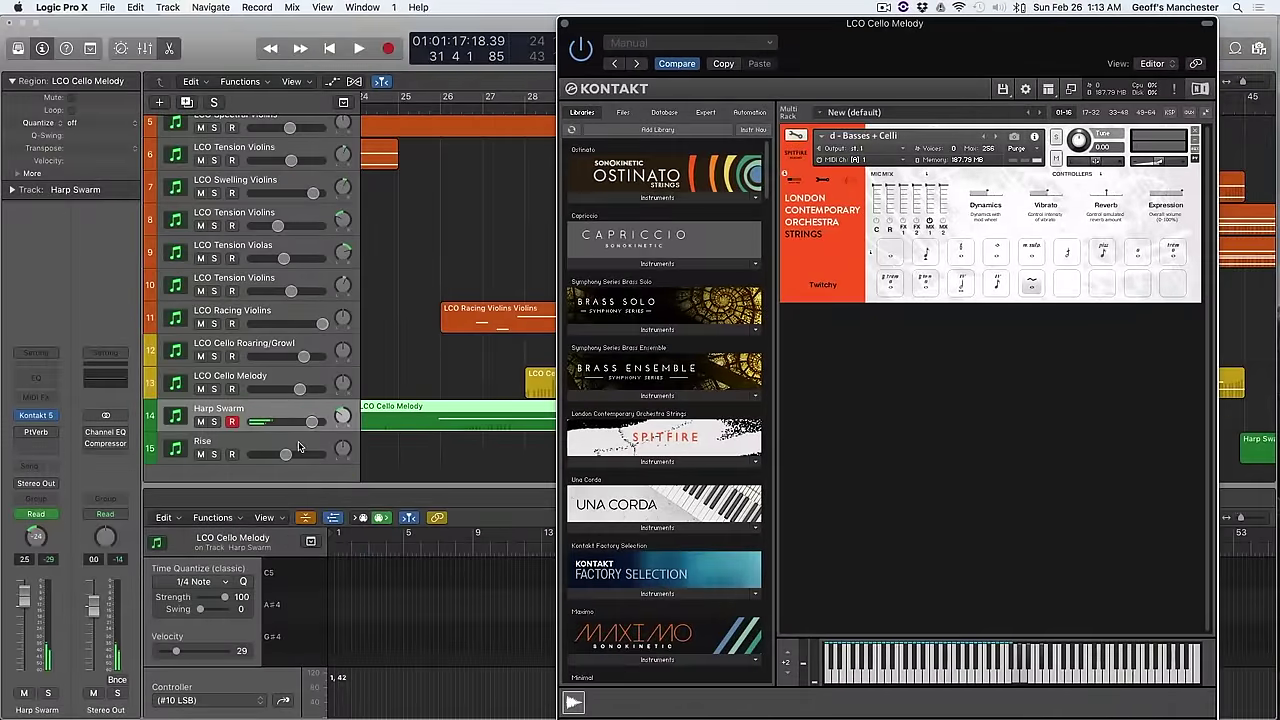
click(272, 408)
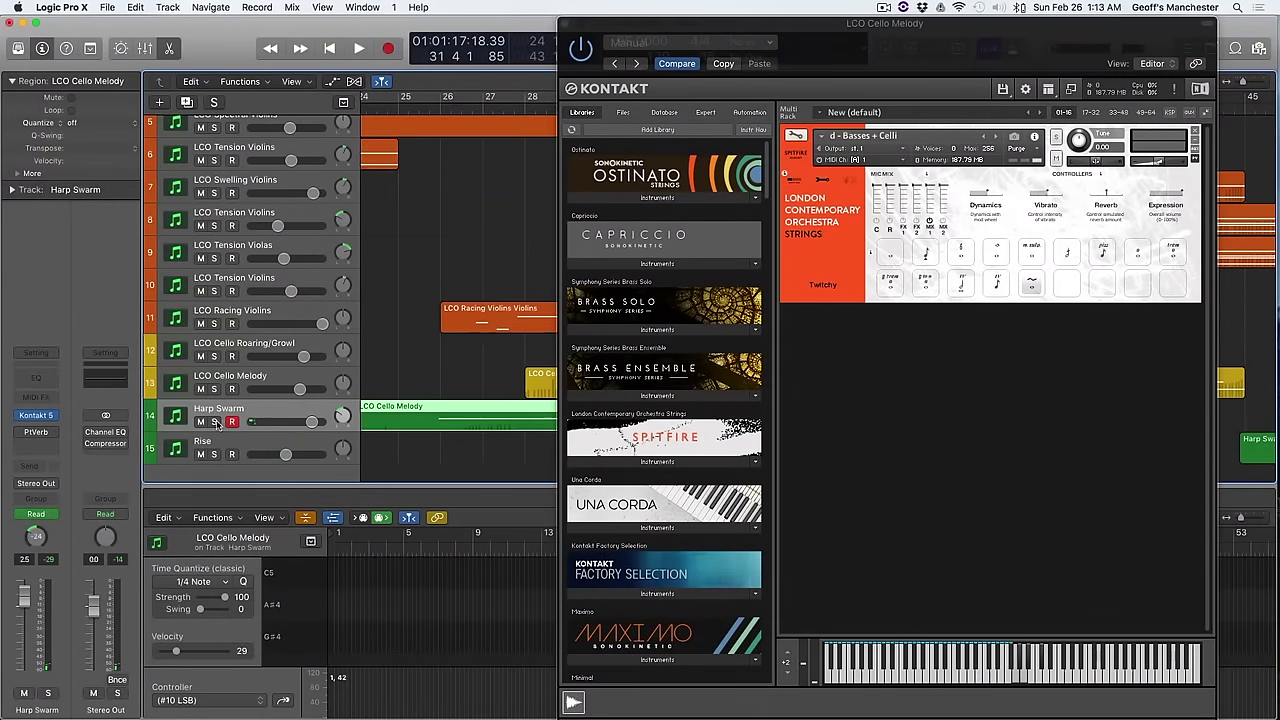
click(214, 421)
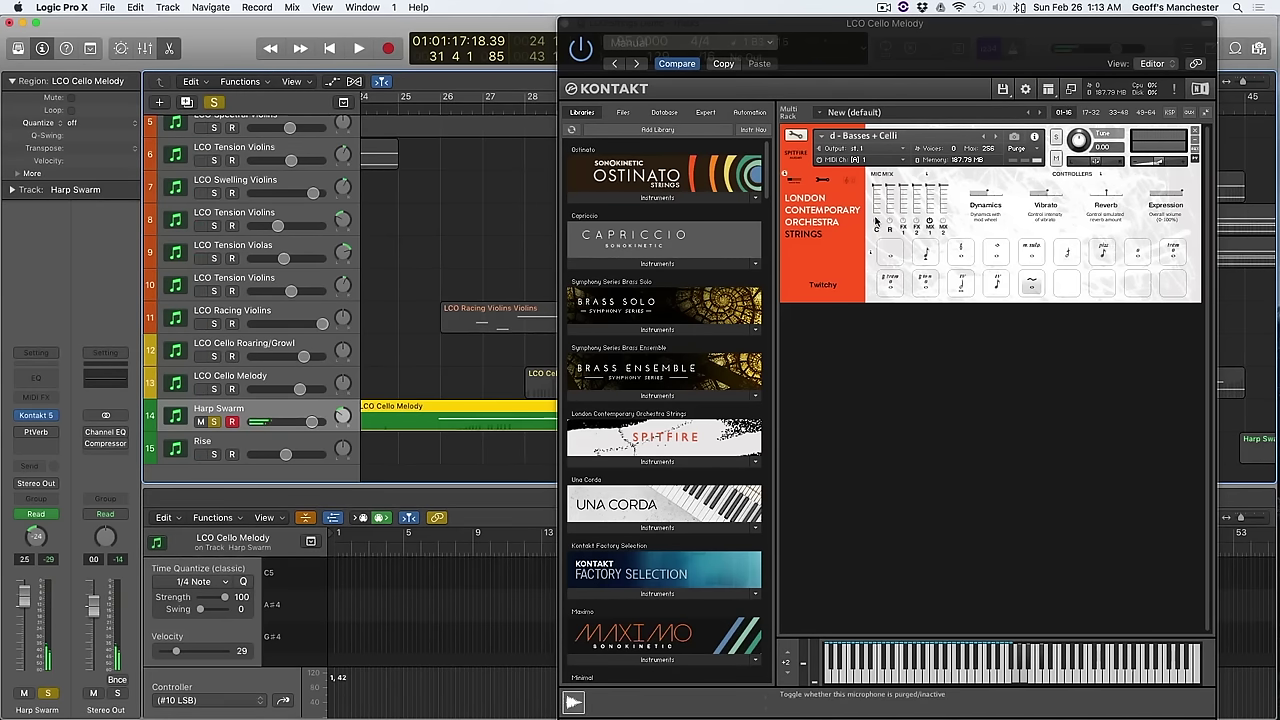
Step: Open Harp Swarm's Kontakt instrument, close the cello's Kontakt window and reposition the Harp Swarm window to show its controls
click(40, 415)
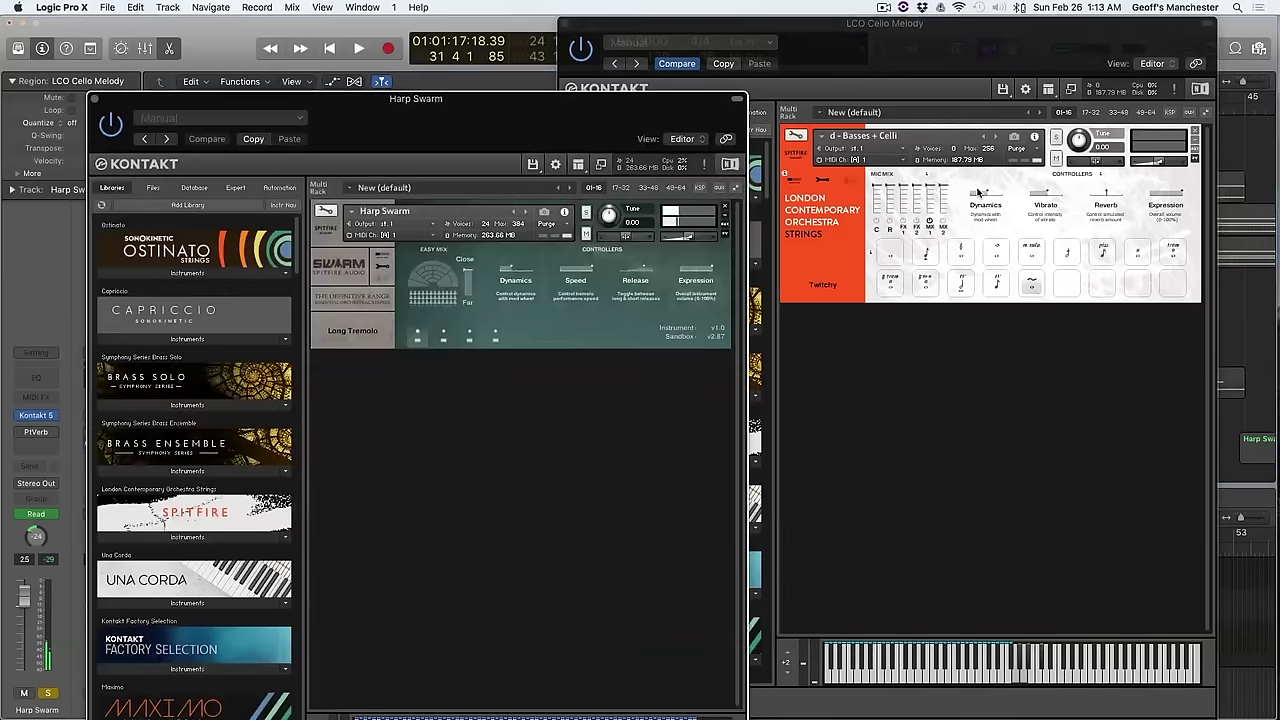
click(567, 23)
drag(580, 114, 532, 57)
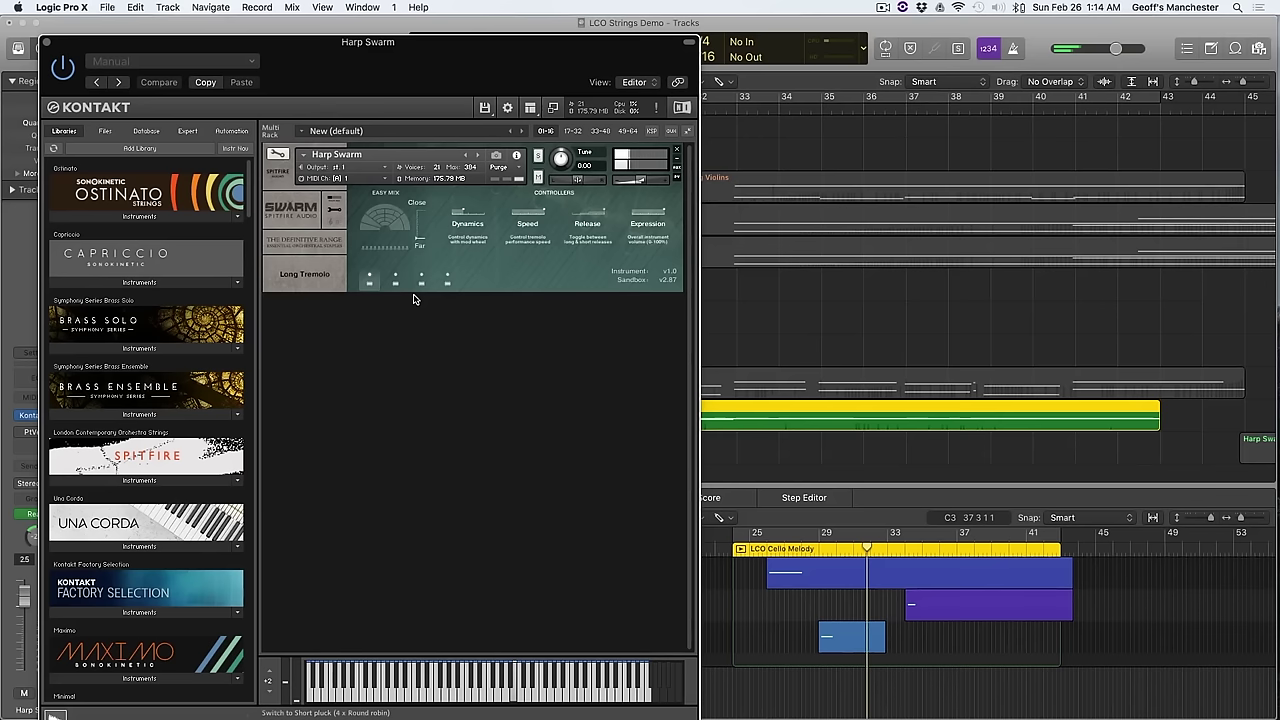
Step: Move Harp Swarm's Easy Mix slider towards Close and close its Kontakt window
drag(419, 240, 416, 213)
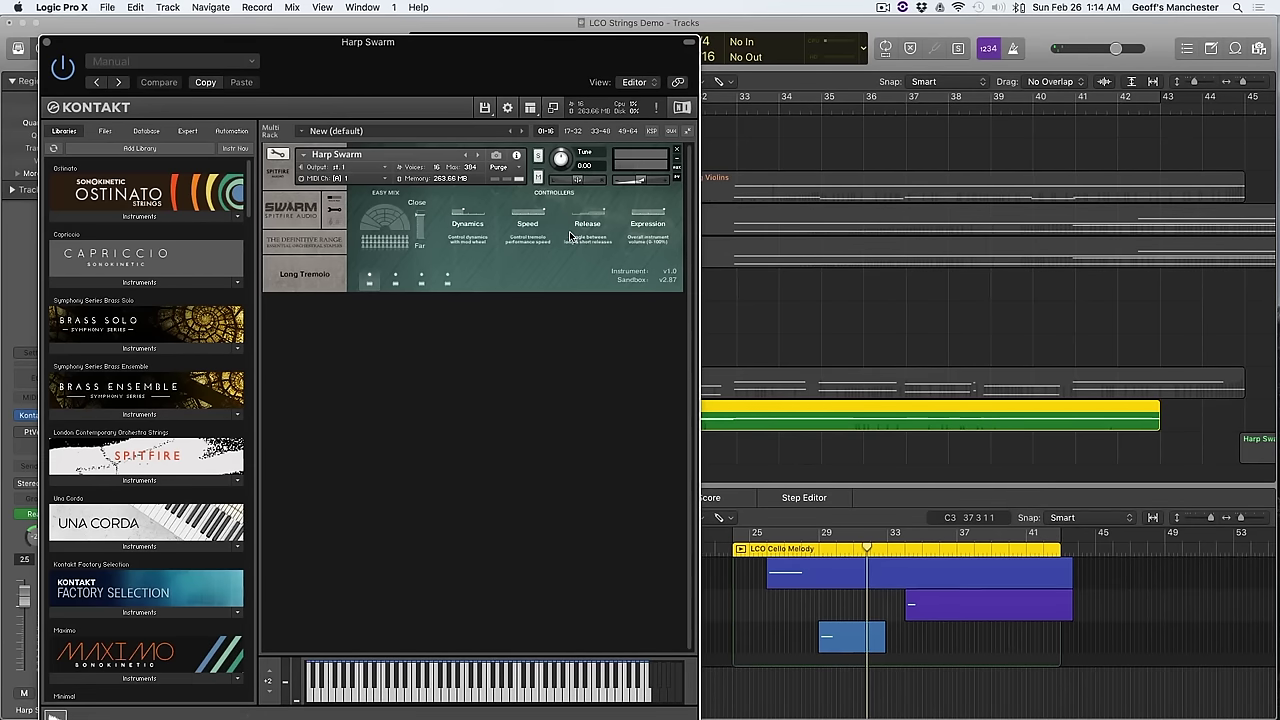
click(47, 48)
scroll(430, 367, down, 1)
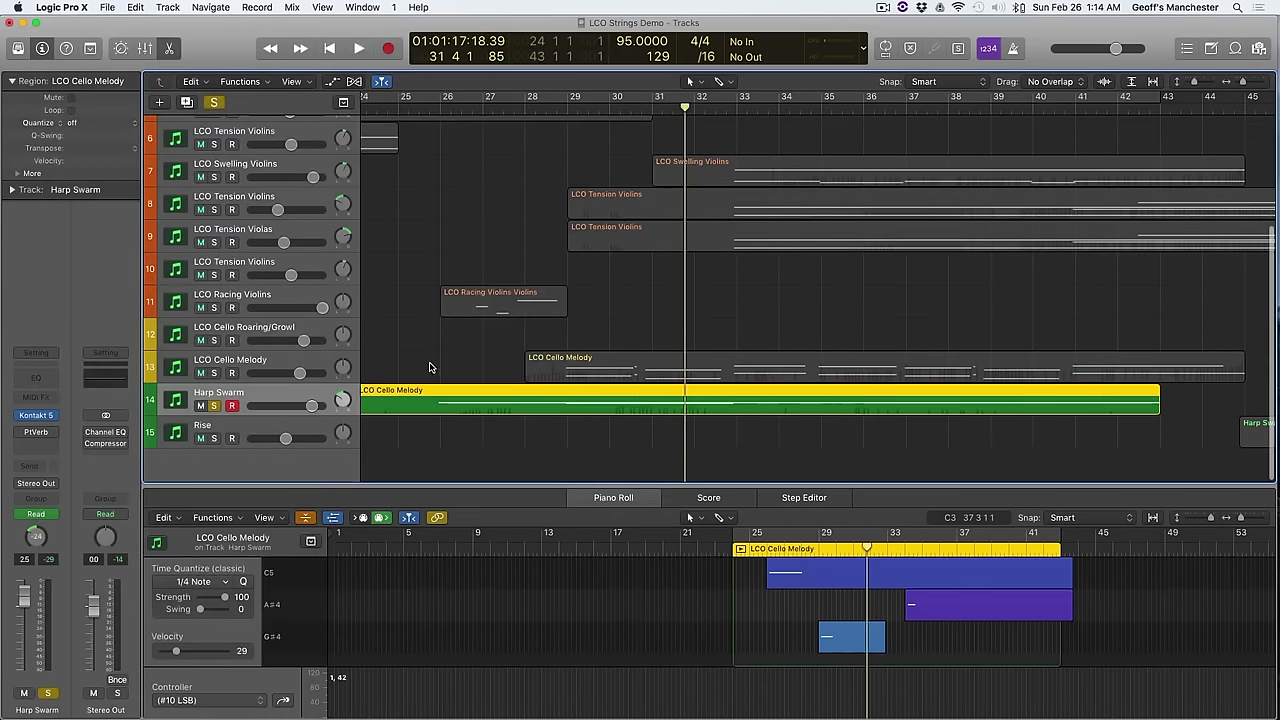
Step: Select the Rise track, turn off Harp Swarm's solo and enable the cycle range over Rise's region at bars 45 to 49
click(300, 426)
drag(337, 399, 347, 400)
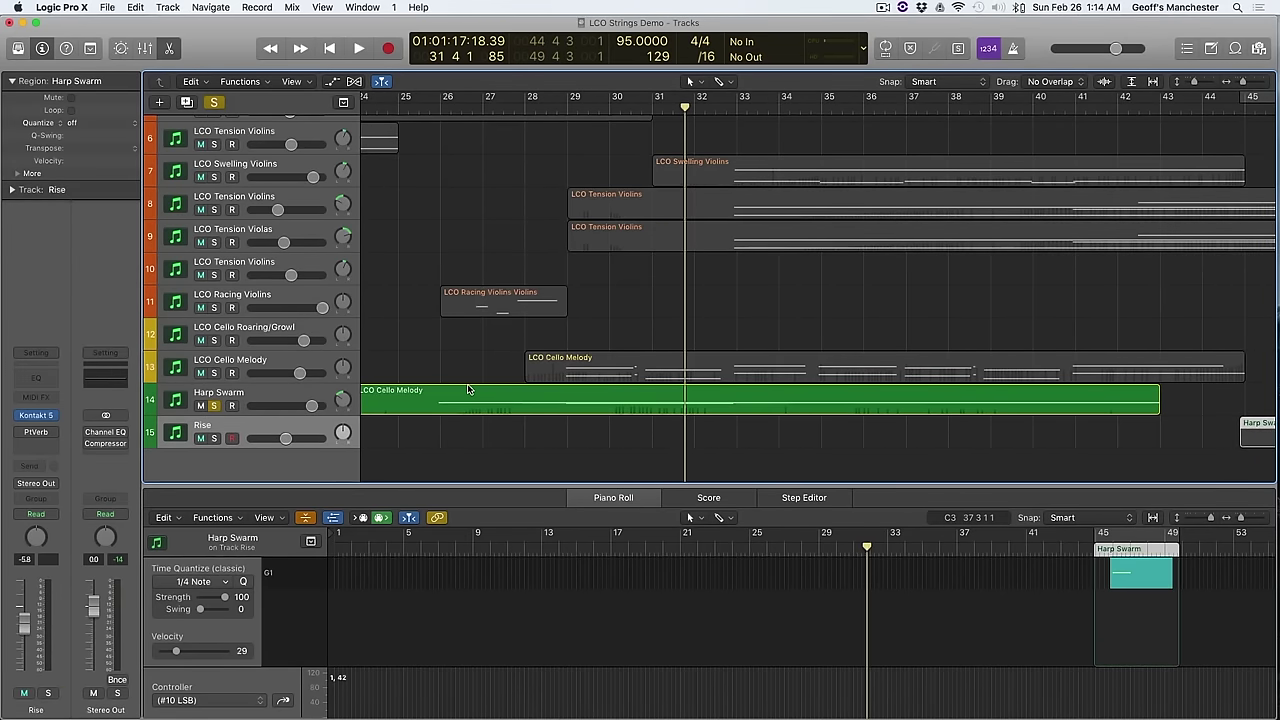
scroll(467, 389, down, 5)
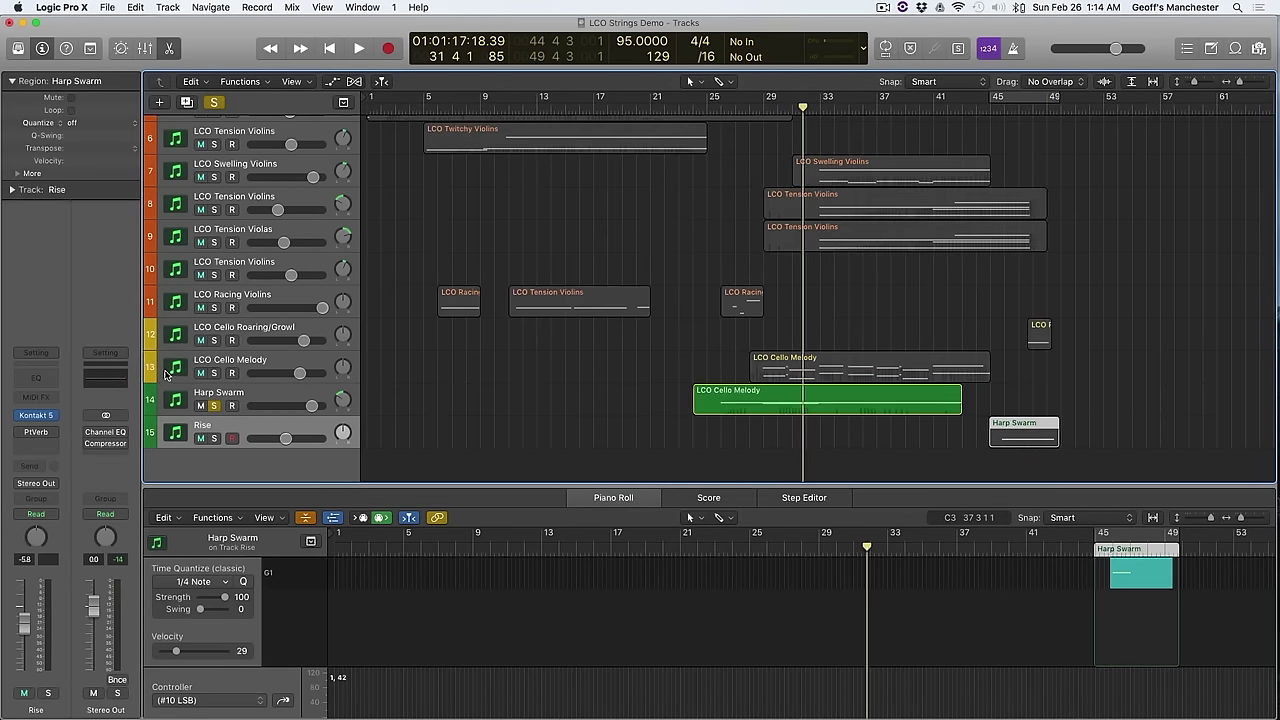
click(213, 406)
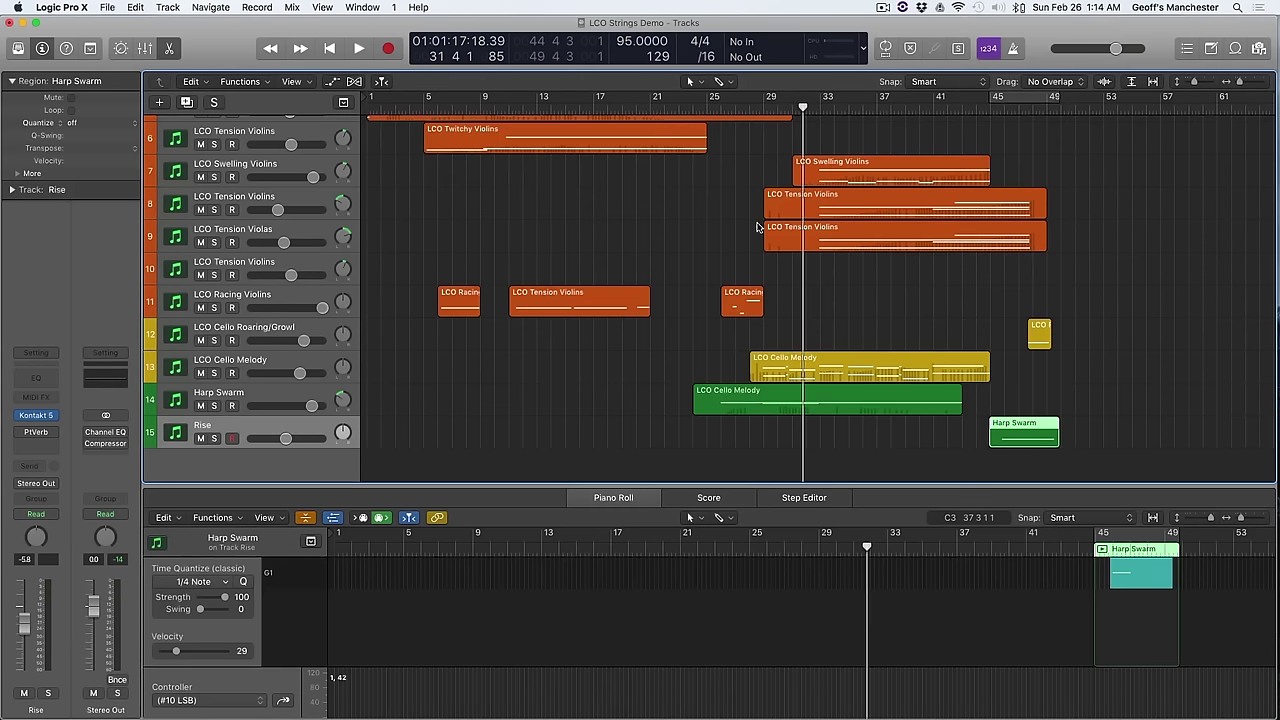
click(1013, 97)
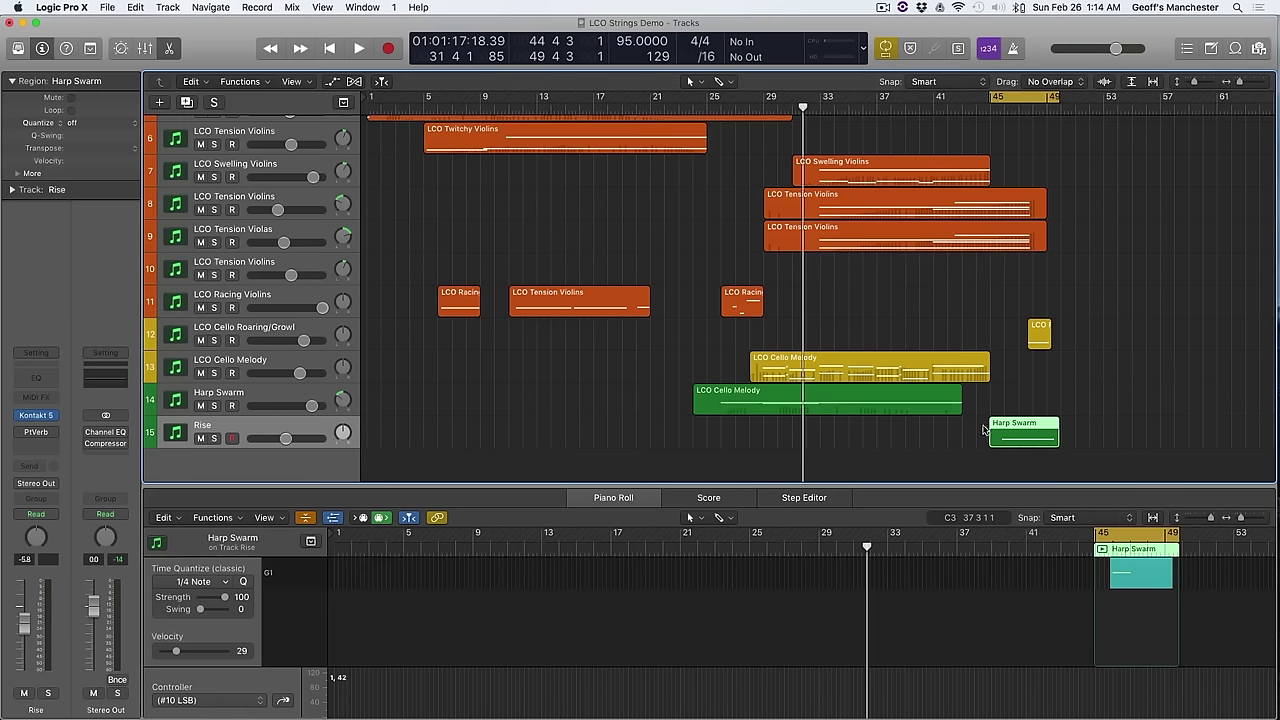
Step: Open Rise's Kontakt instrument, show the Rise & Hit library's instrument list, highlight Disappearing Bells.nki and close the window
mouse_move(42, 423)
click(37, 416)
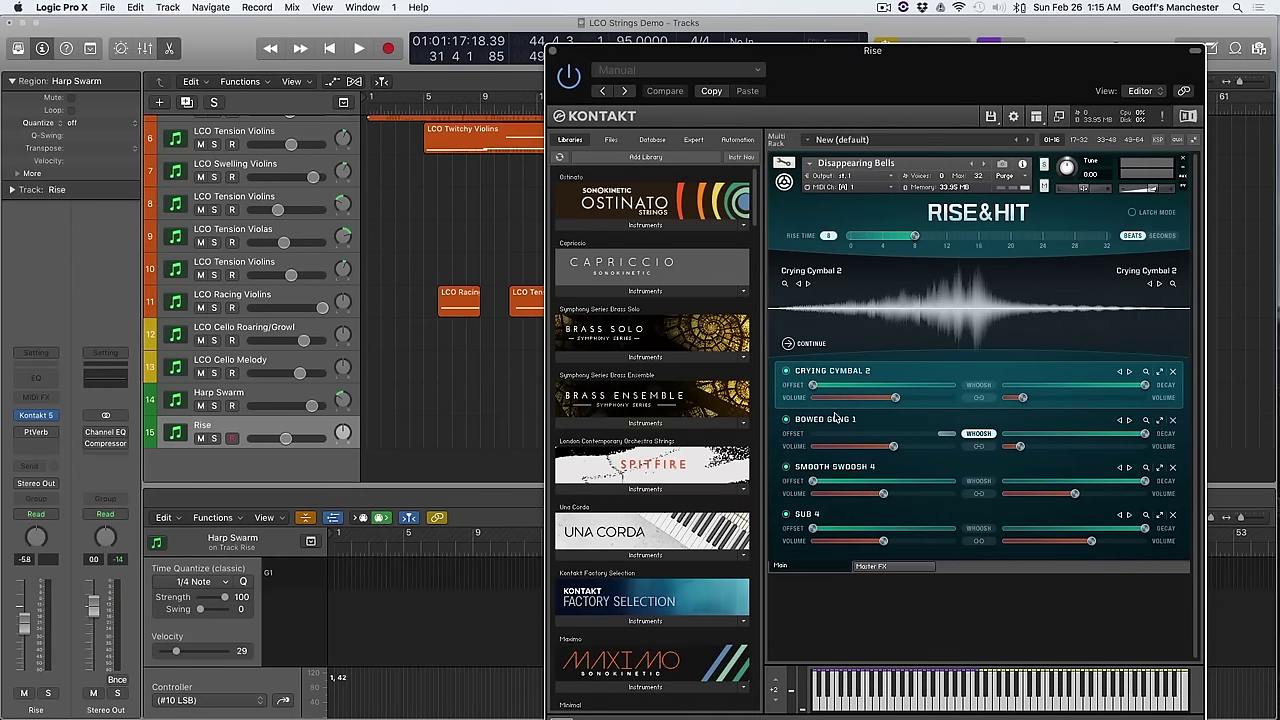
scroll(655, 562, down, 20)
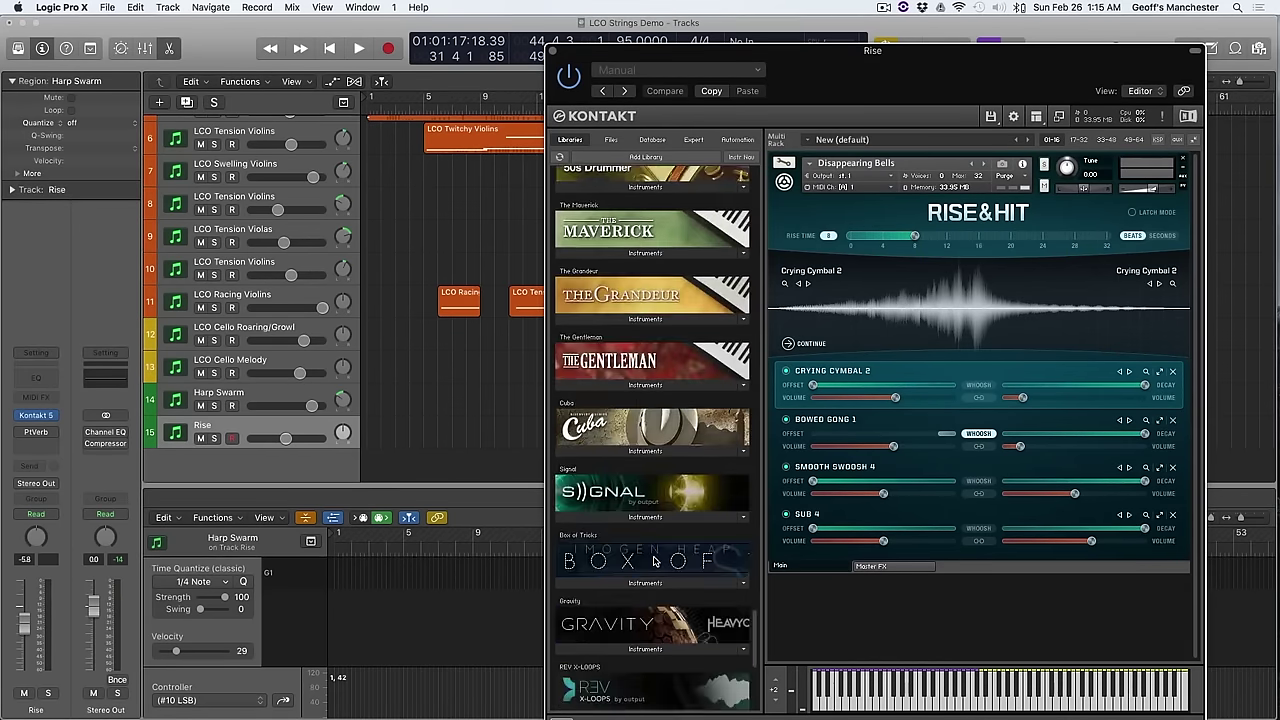
click(645, 570)
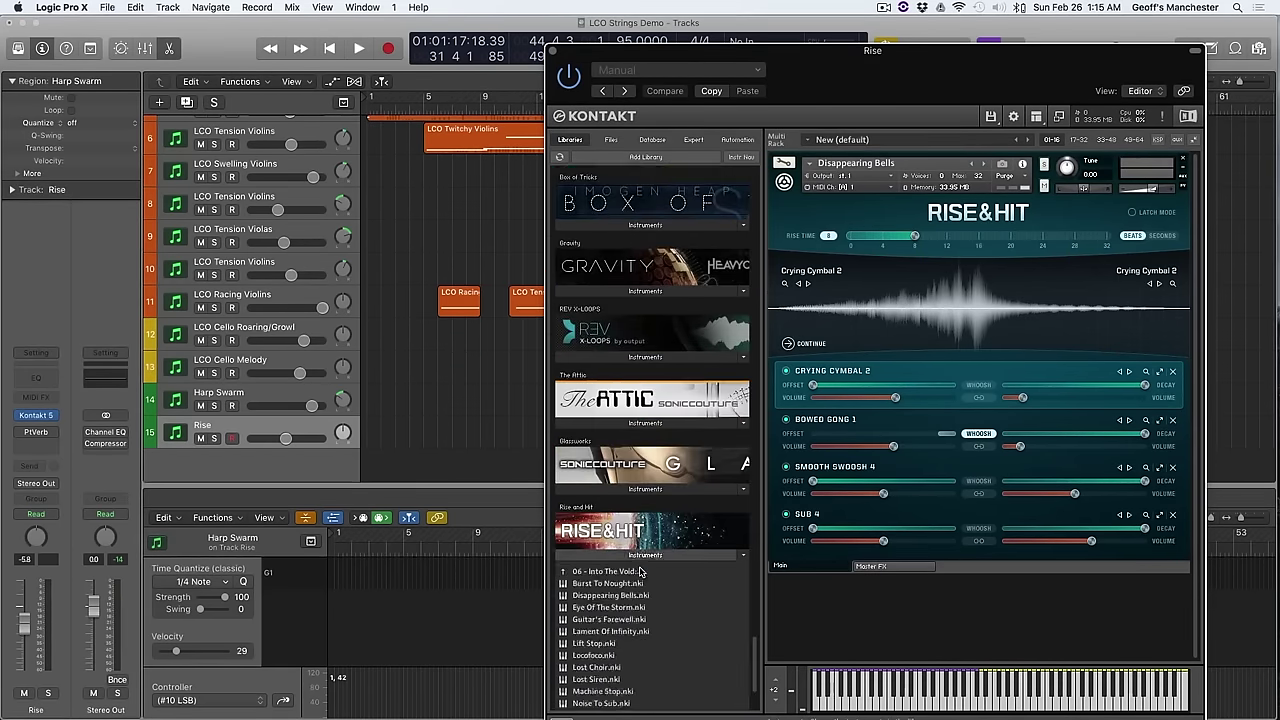
scroll(623, 495, down, 4)
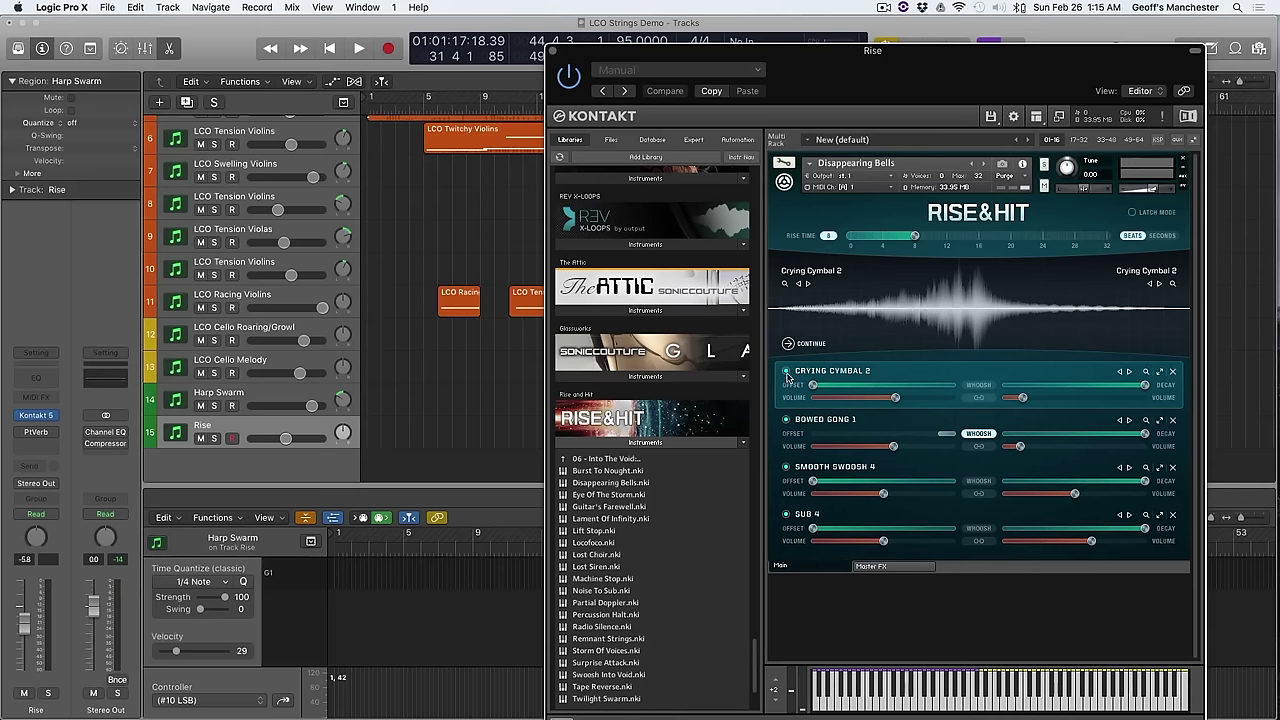
click(625, 484)
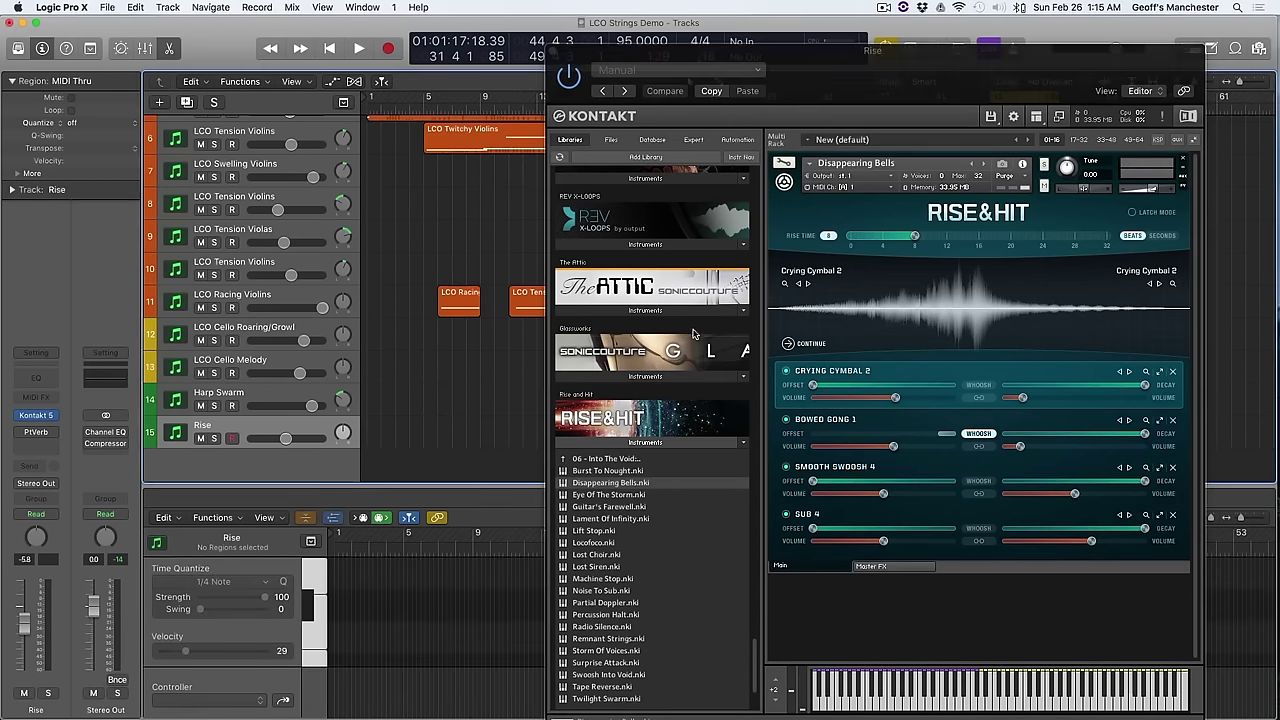
click(557, 53)
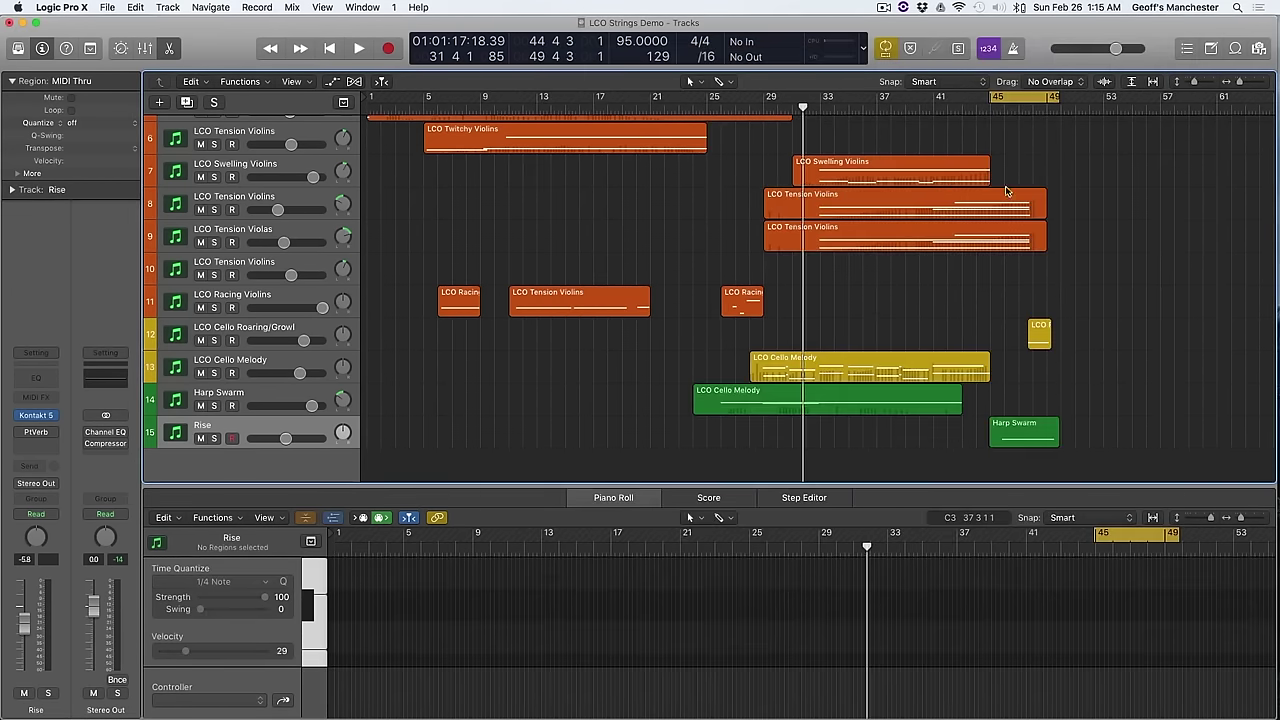
Step: Place the playhead at bar 45 and solo the LCO Cello Roaring/Growl and Rise tracks
click(986, 111)
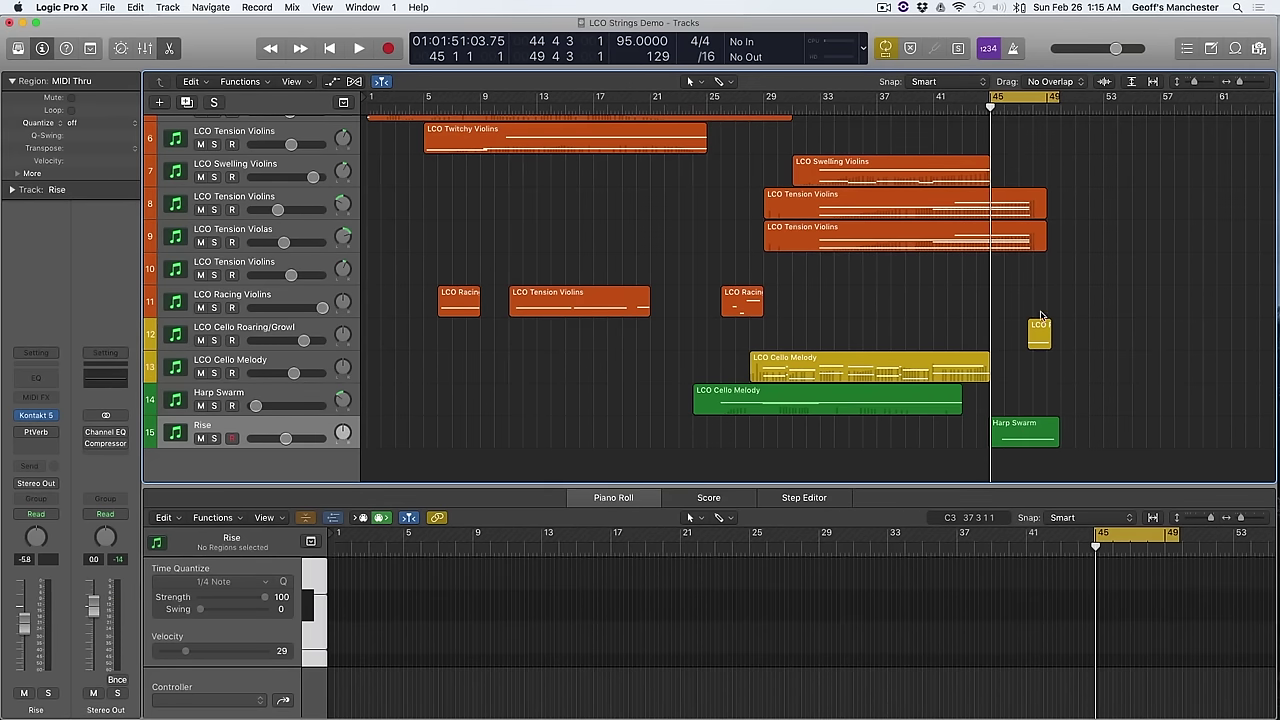
click(214, 340)
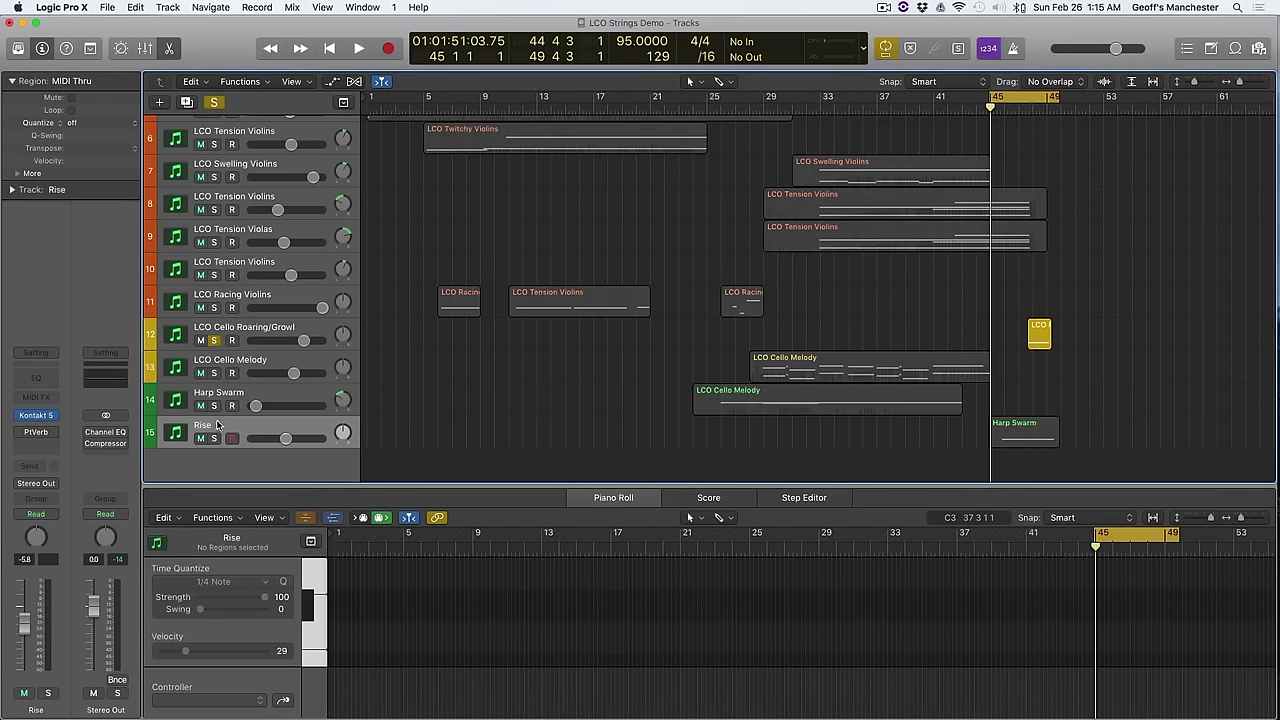
click(214, 438)
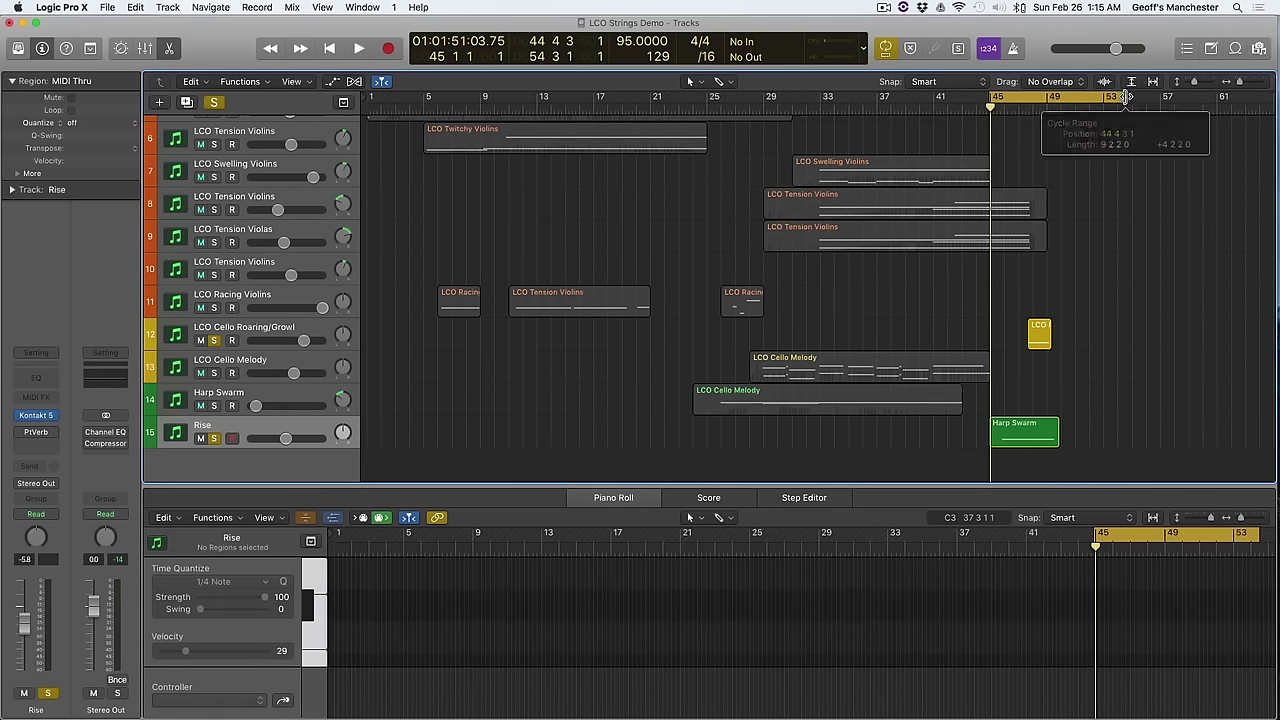
Step: Lengthen the G1 note in the Rise track's region to about bar 55 and extend the cycle range to about bar 57
click(1031, 428)
scroll(1027, 563, right, 3)
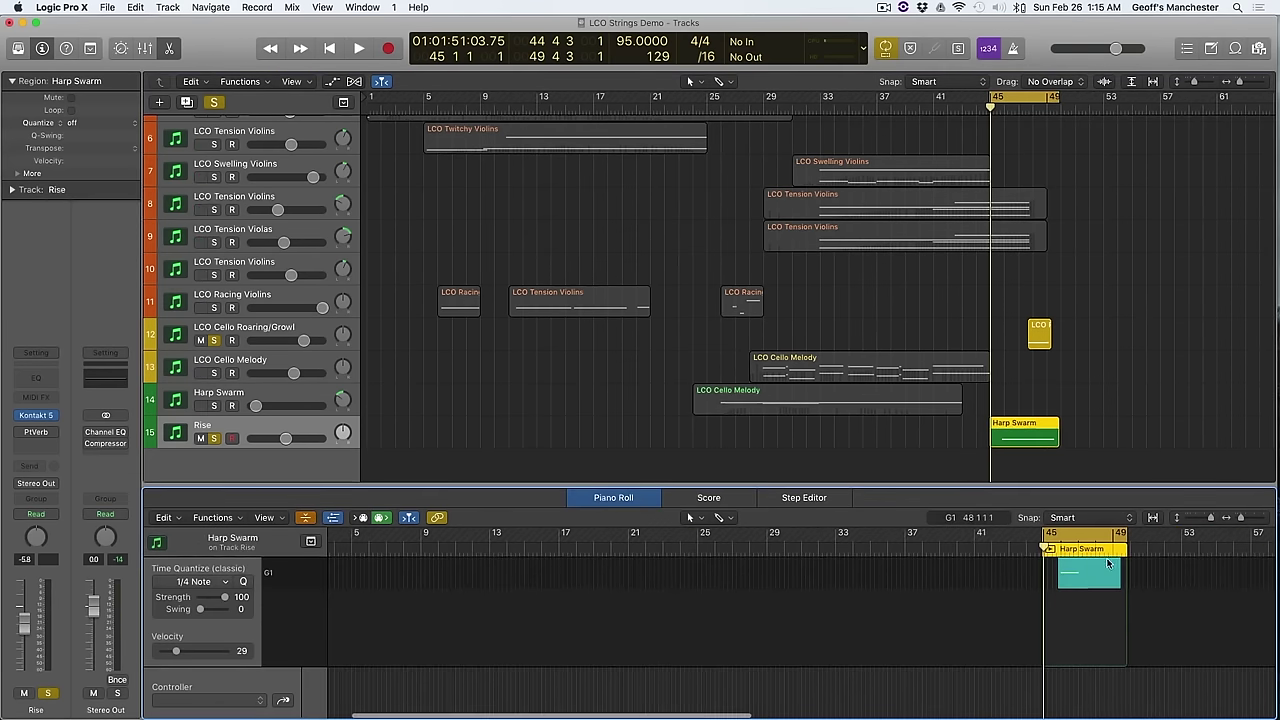
drag(1119, 573, 1222, 572)
drag(1125, 537, 1097, 578)
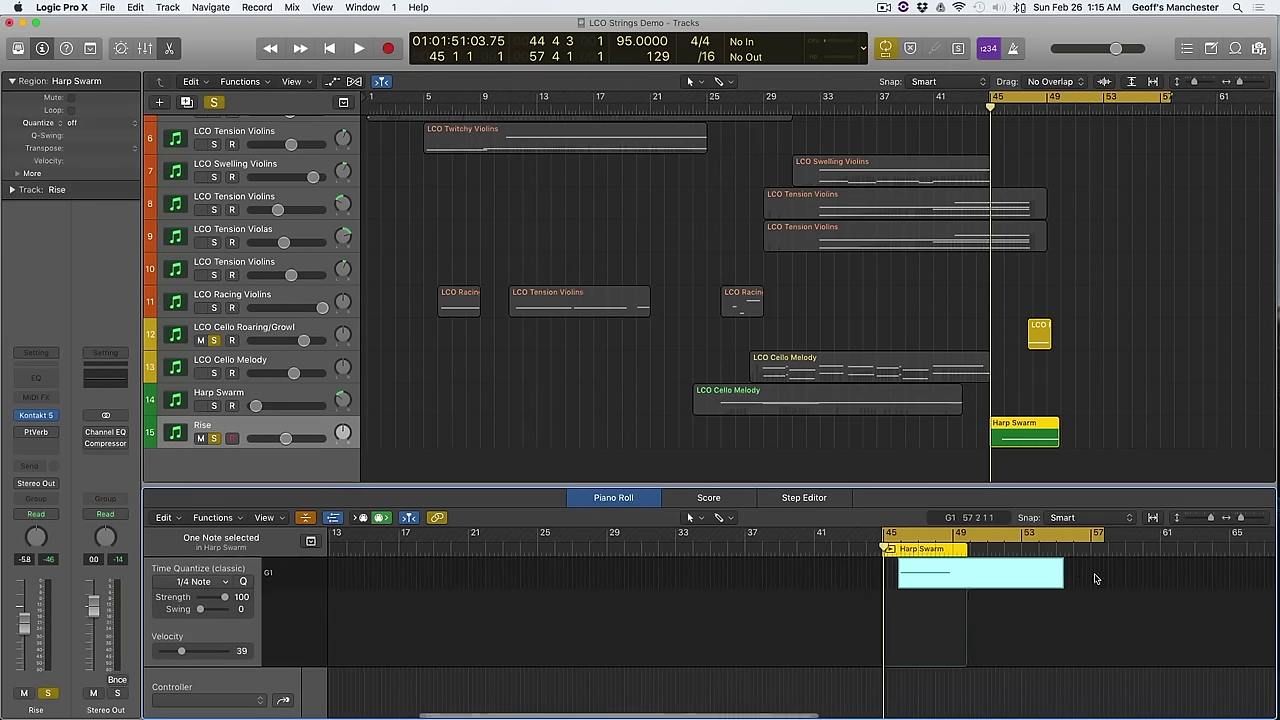
Step: Extend the Rise track's Harp Swarm region to about bar 58 and set the cycle range to match it
click(1060, 435)
key(u)
drag(1062, 435, 1176, 435)
key(u)
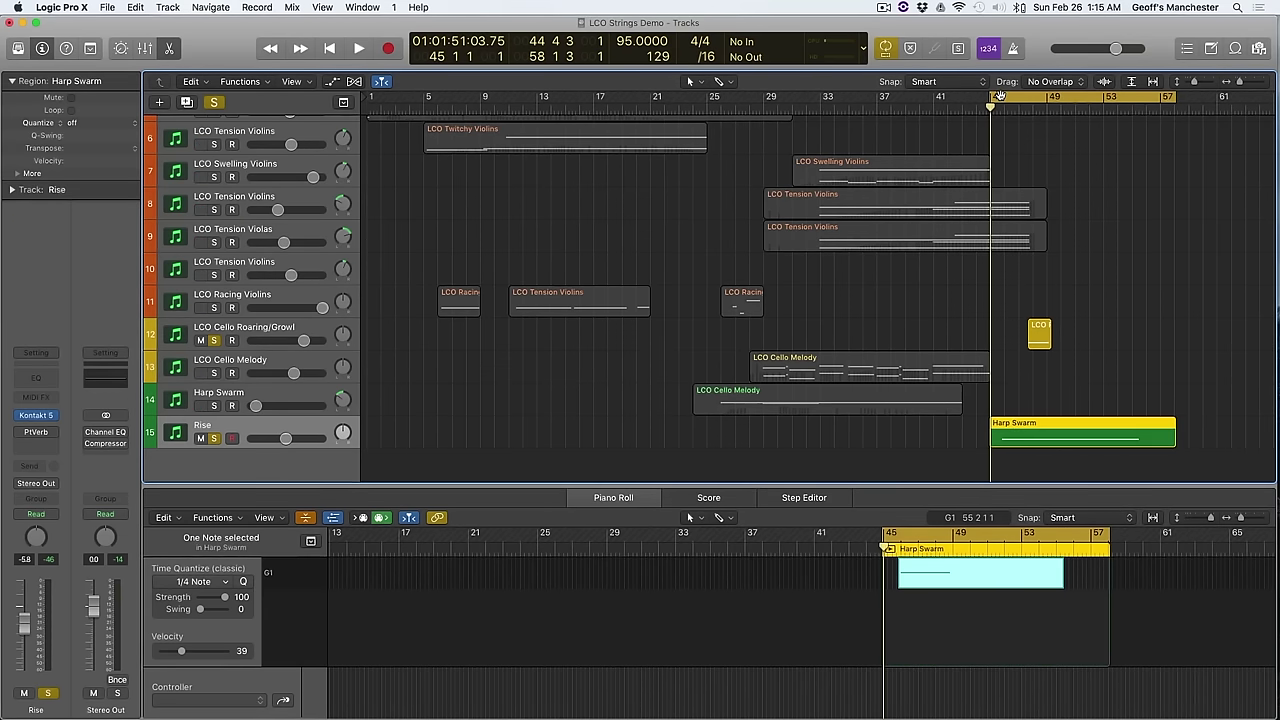
Step: Turn off the cycle and play the soloed cello growl and Rise tracks from about a bar before bar 45
click(1000, 95)
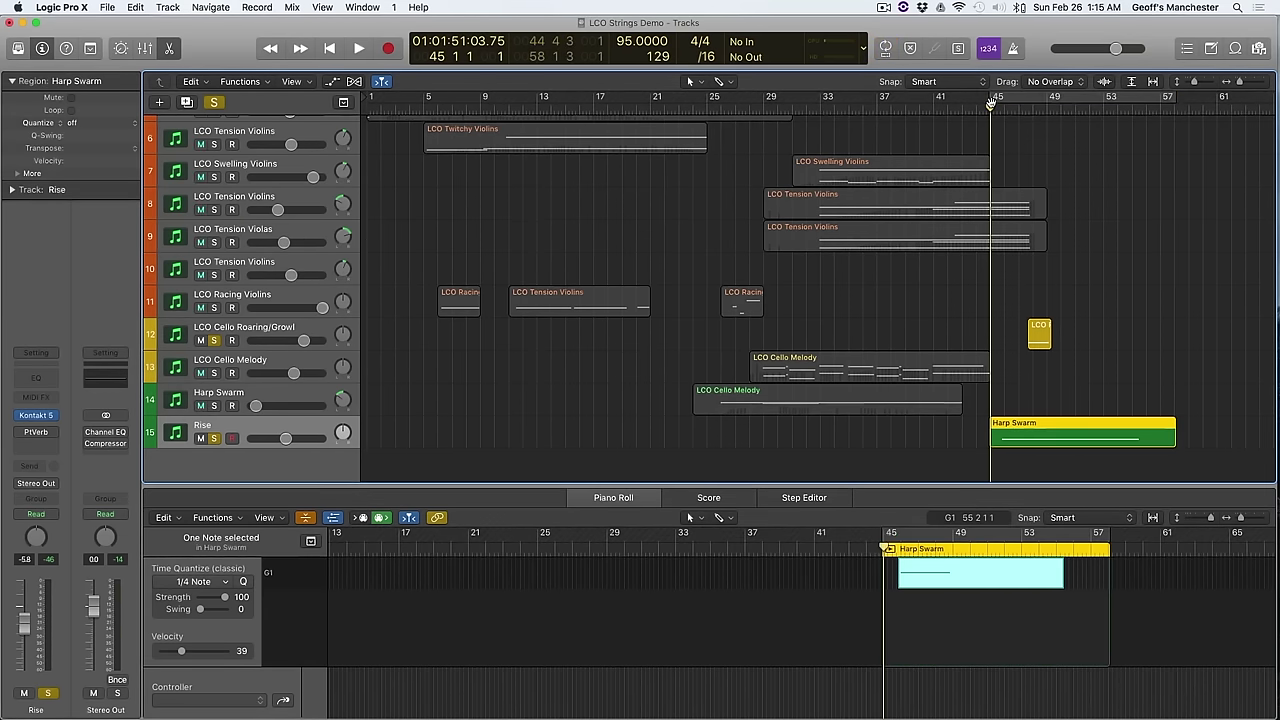
drag(990, 104, 972, 108)
key(space)
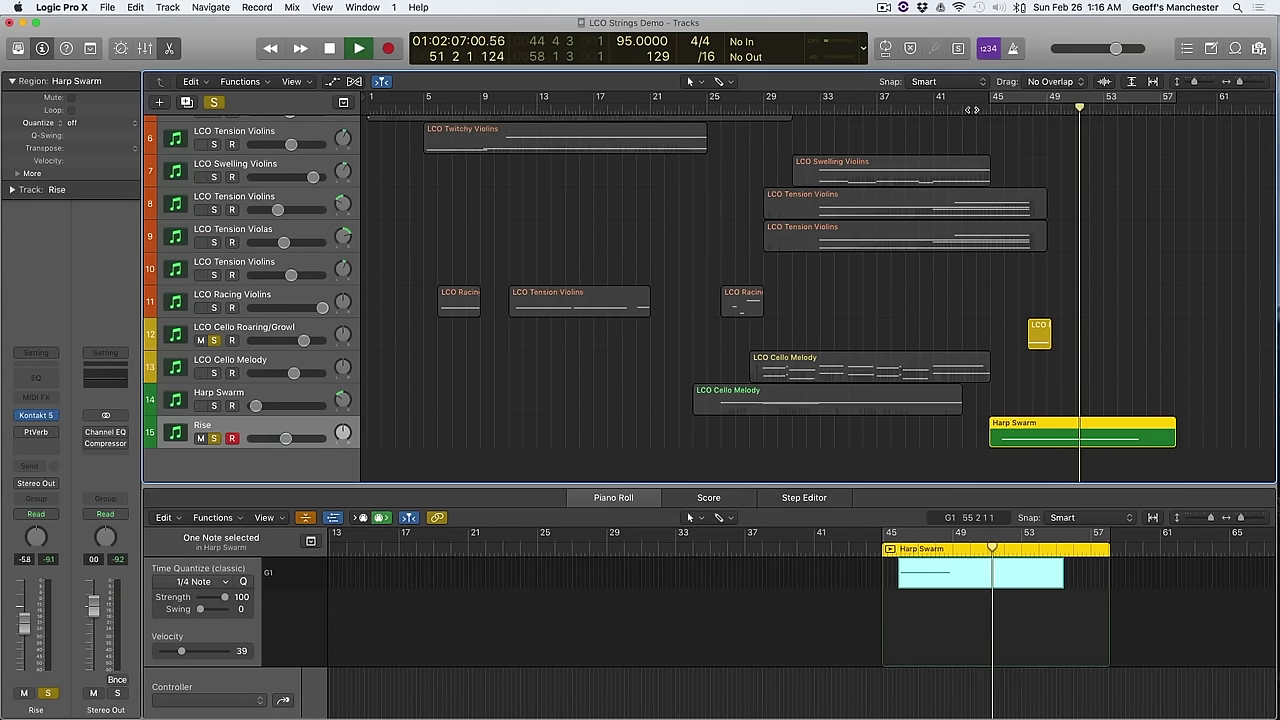
Step: Stop playback, turn off all solos and enlarge the tracks area to show the whole arrangement from Una Piano down to Harp Swarm
key(super+Left)
scroll(575, 170, up, 5)
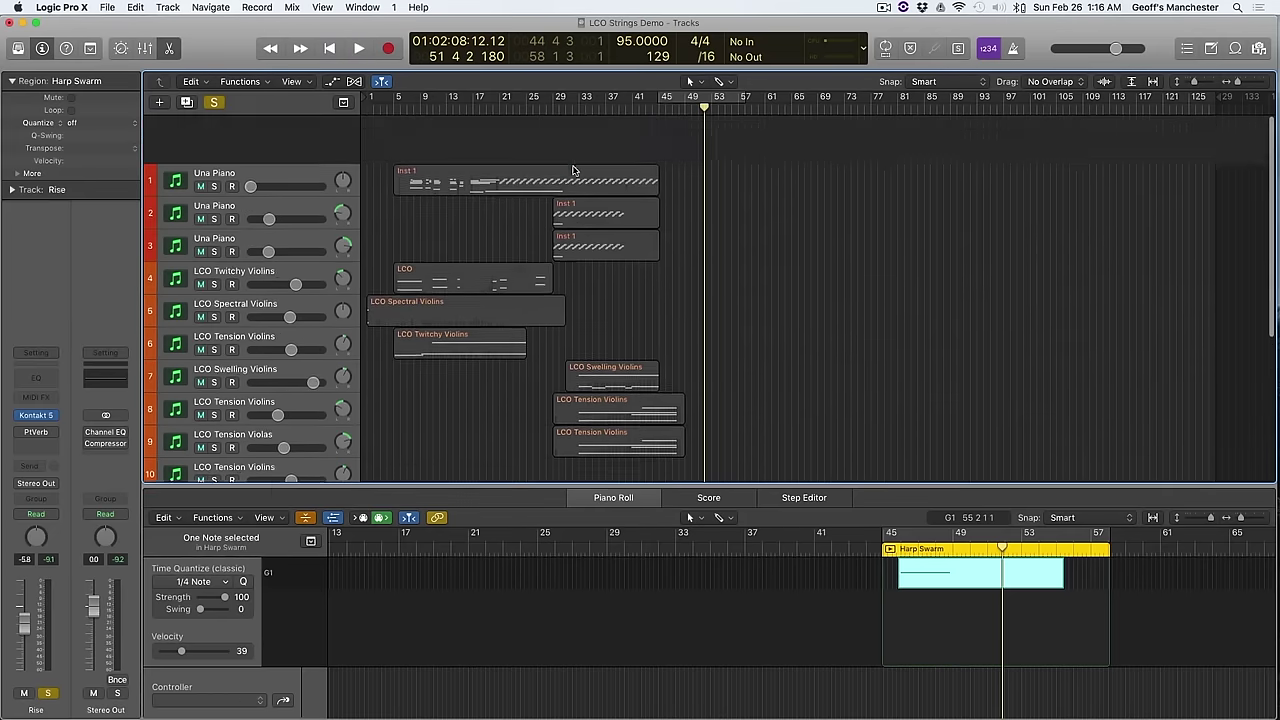
click(213, 103)
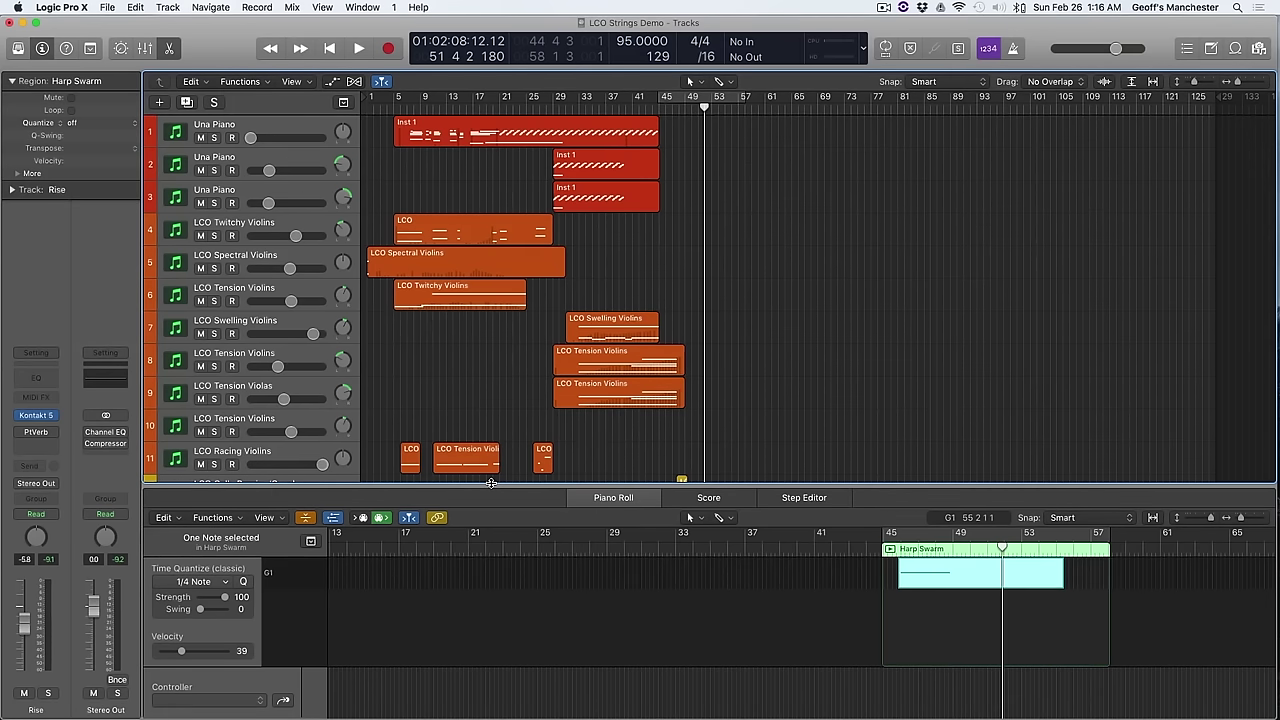
drag(491, 483, 495, 587)
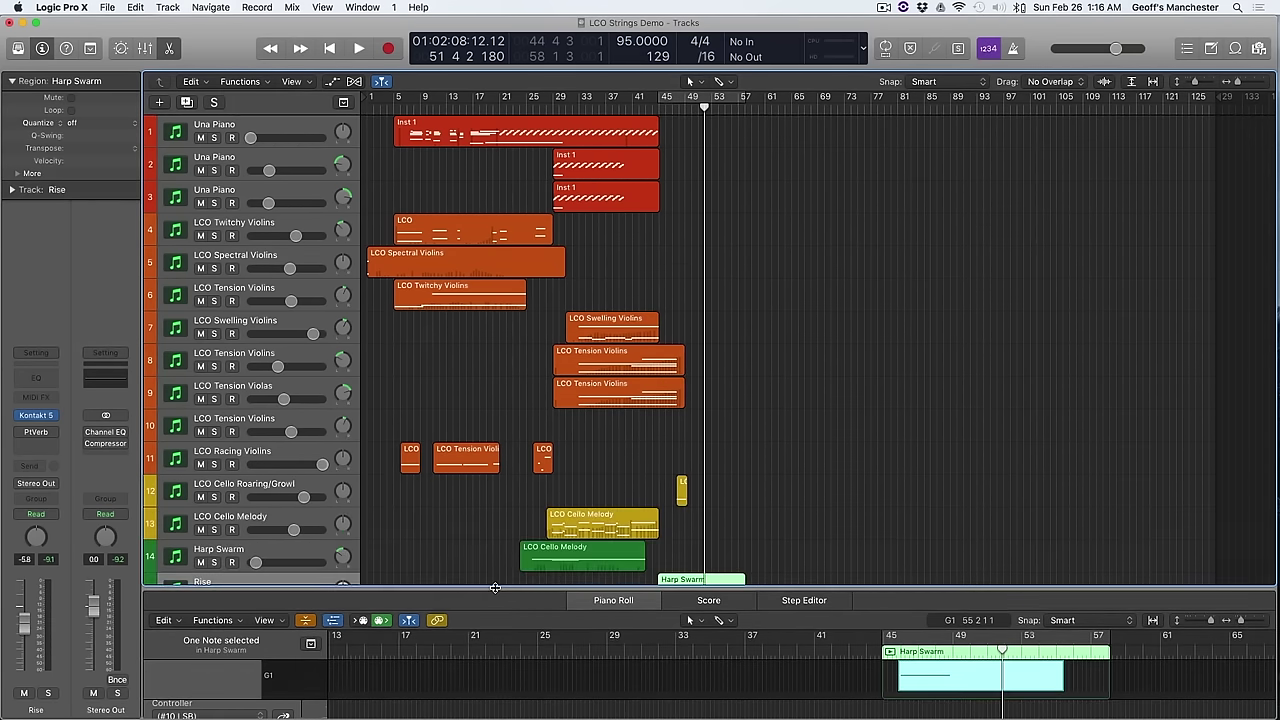